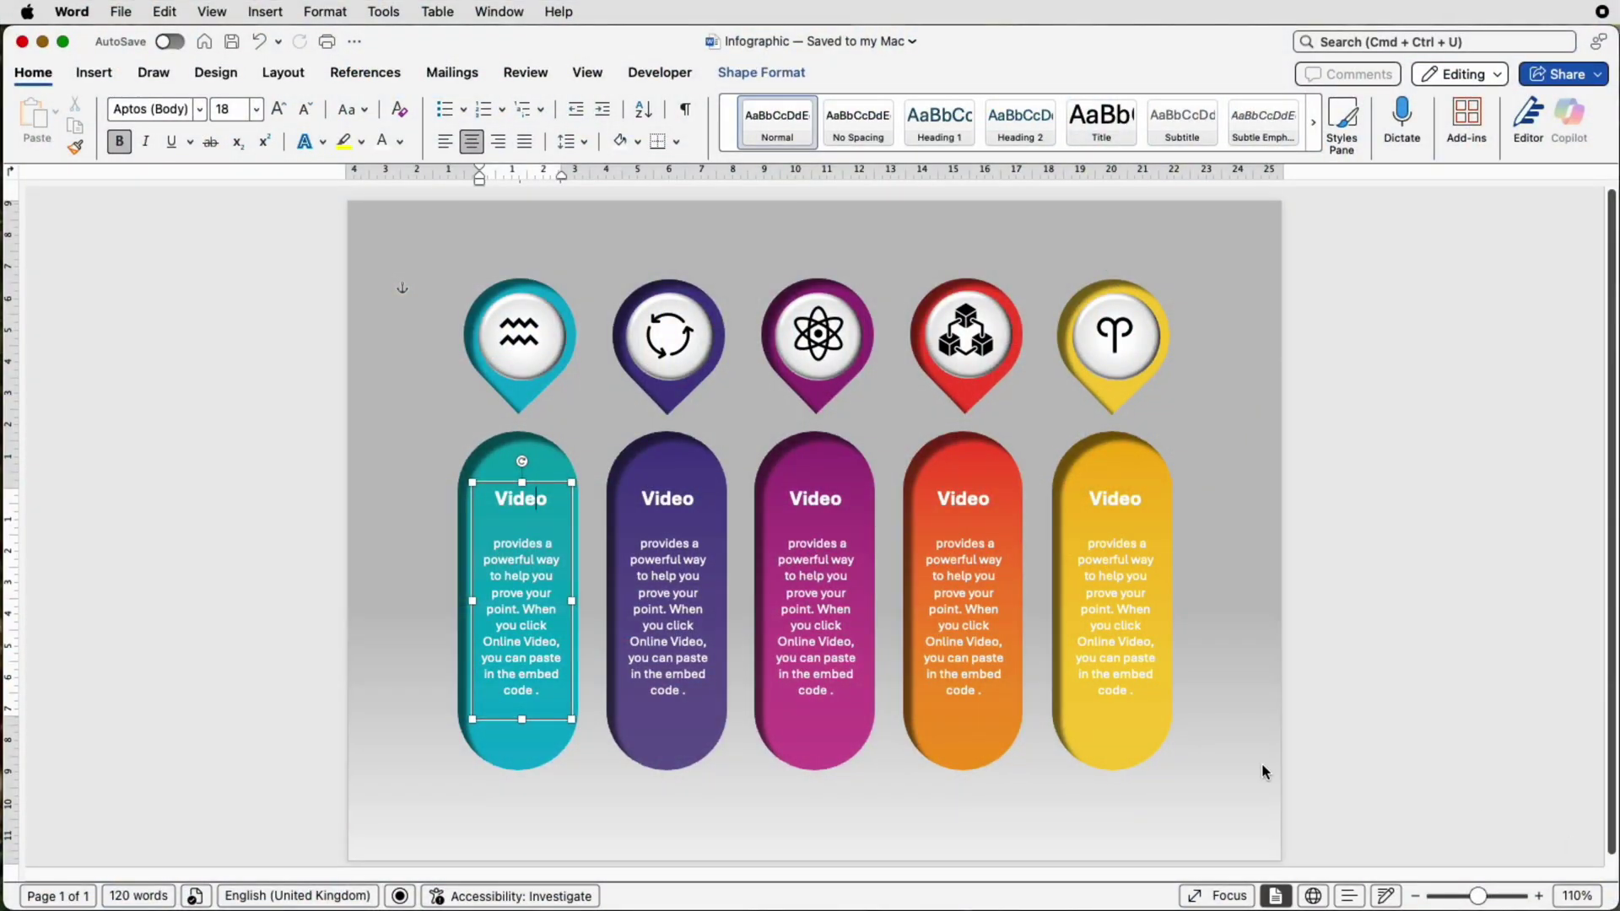
- Deselect the finished five-column infographic and start a new blank document, Document4
left_click(1263, 768)
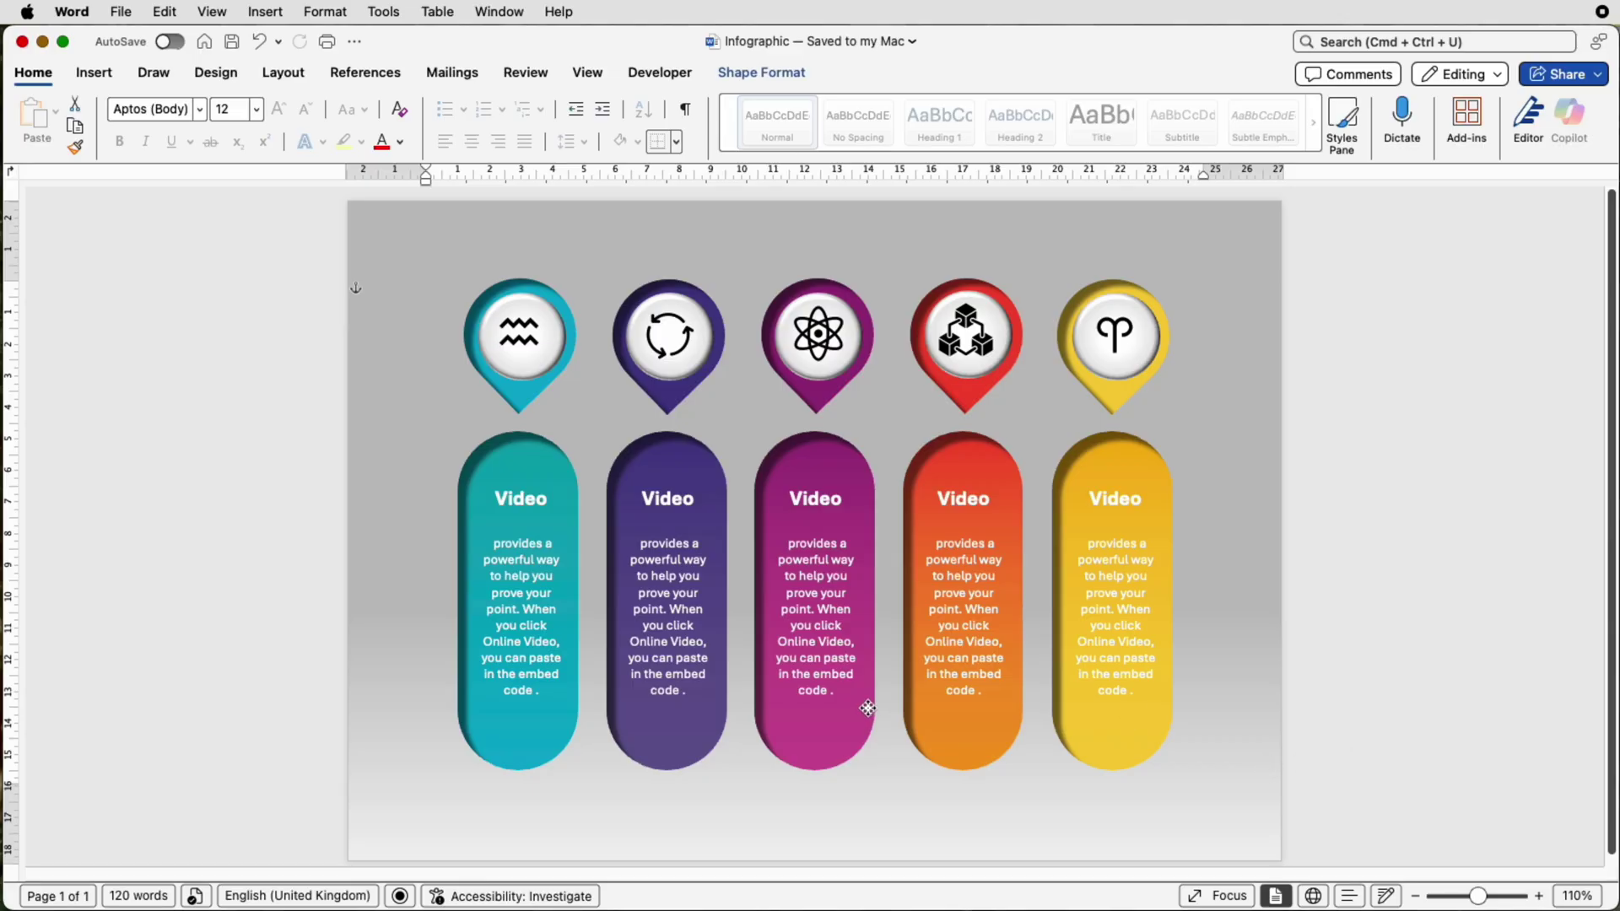
key("super+n")
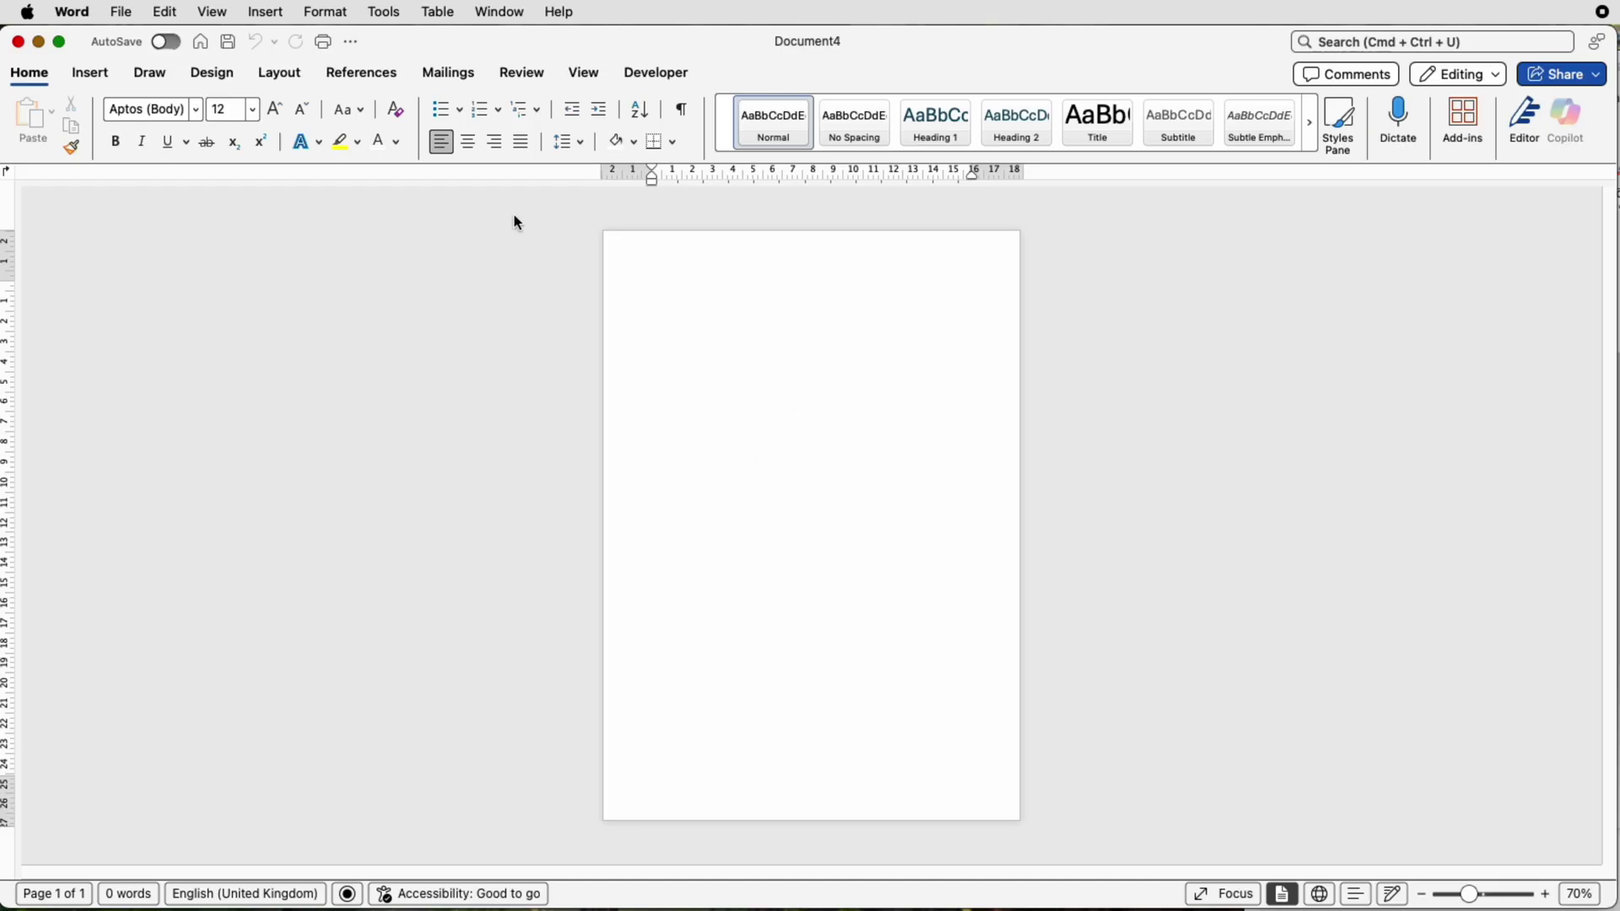
- Switch the page orientation to landscape
left_click(277, 72)
left_click(105, 115)
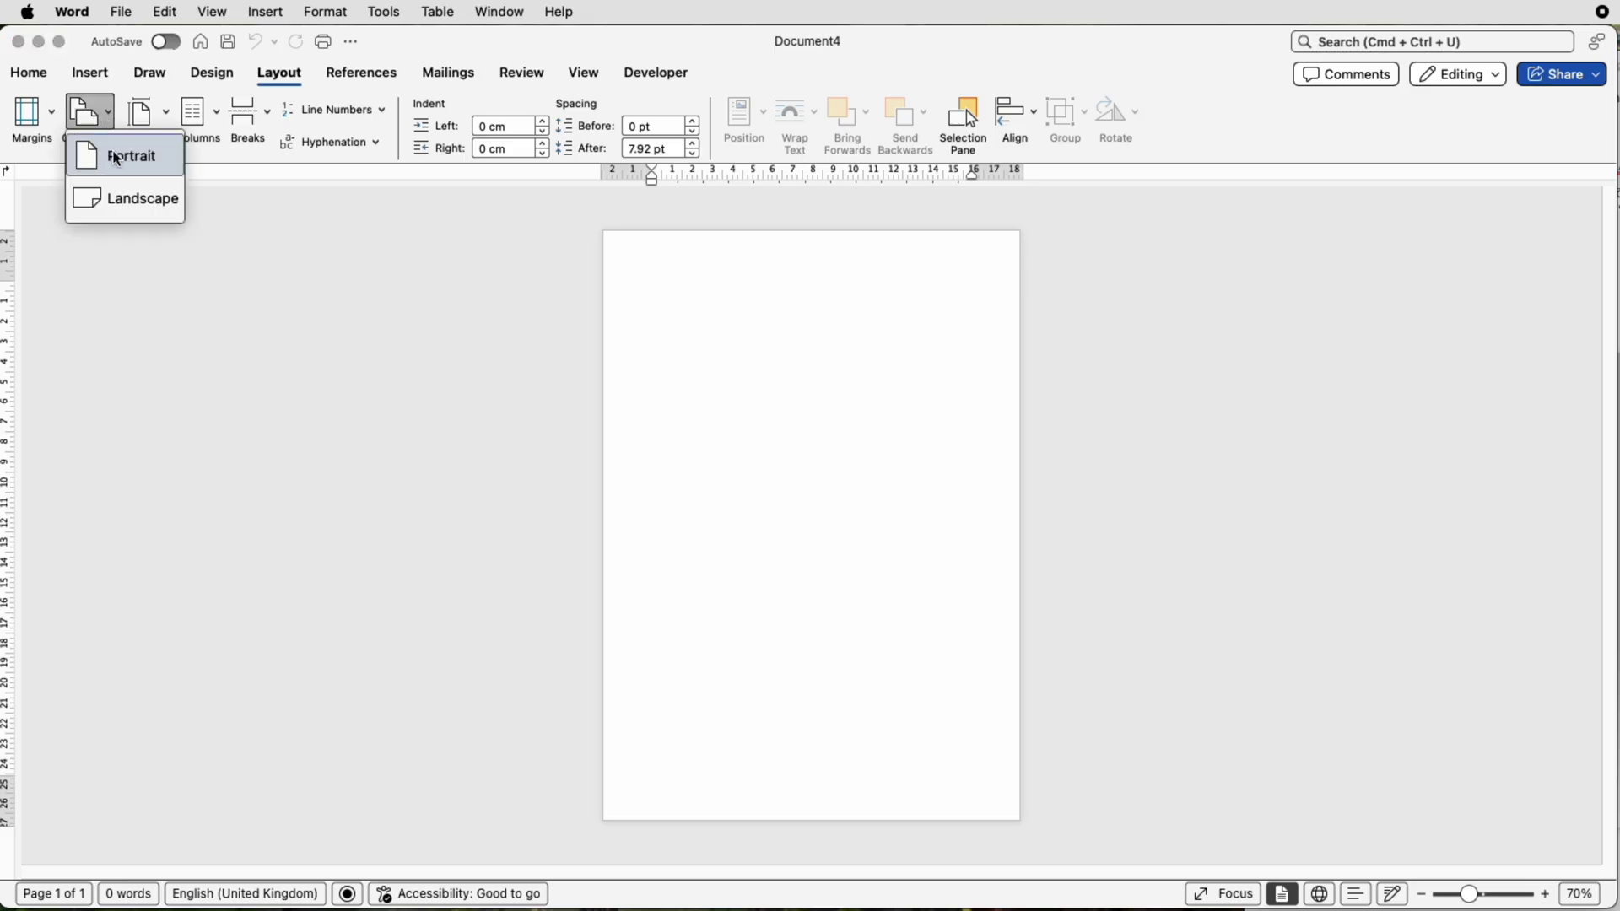
left_click(125, 199)
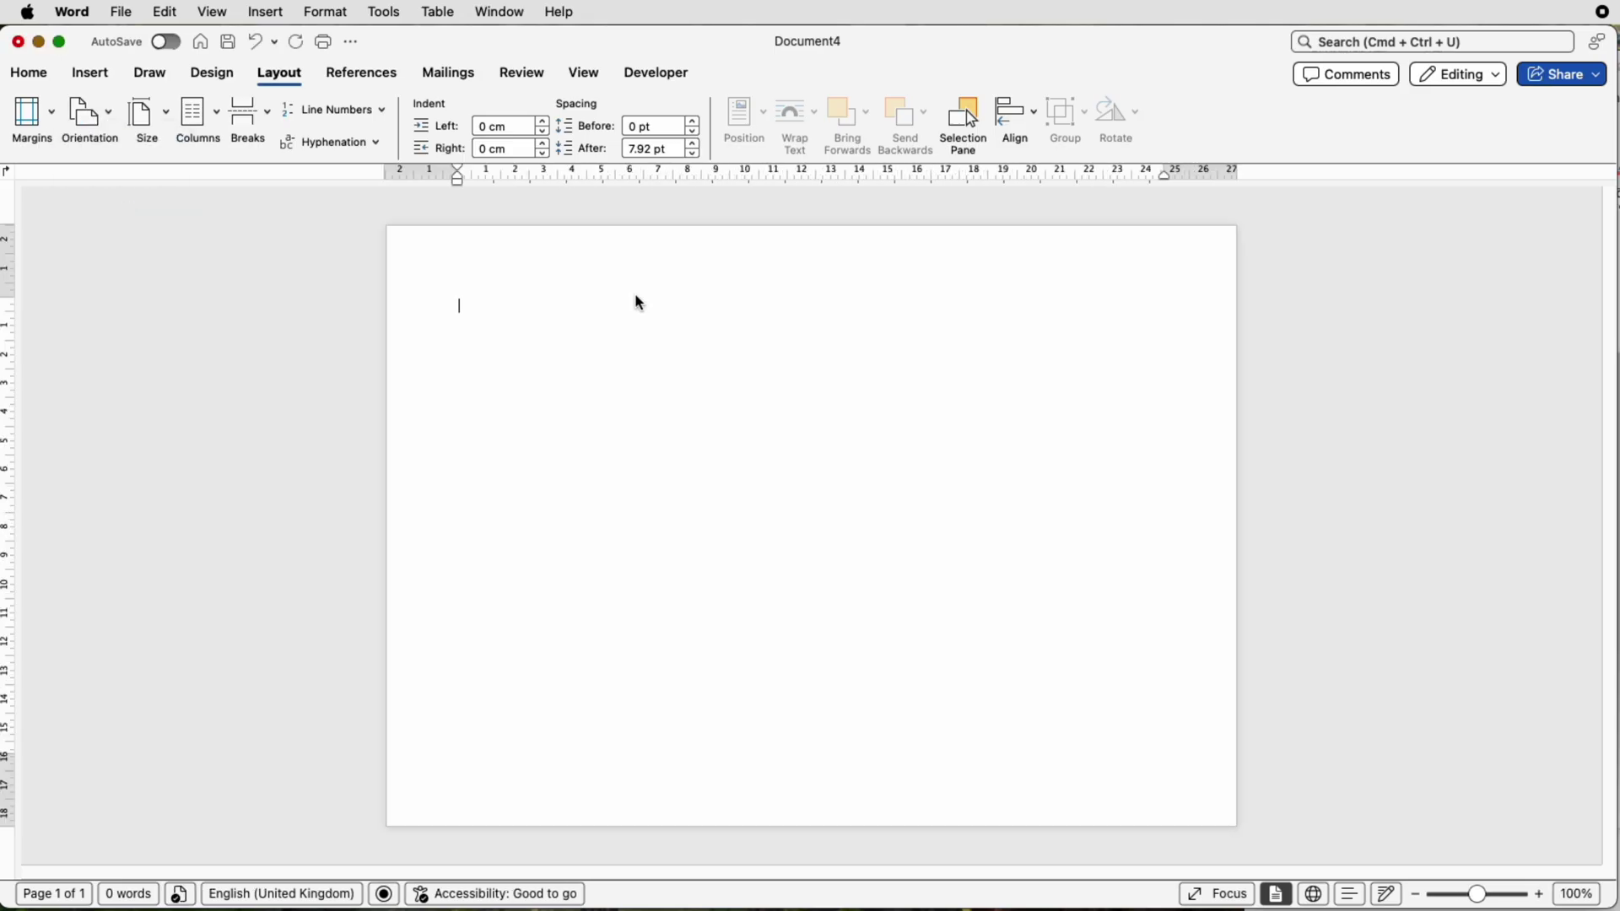
- Draw a dark teal teardrop near the top-left, undo an enlargement, and rotate it
left_click(91, 73)
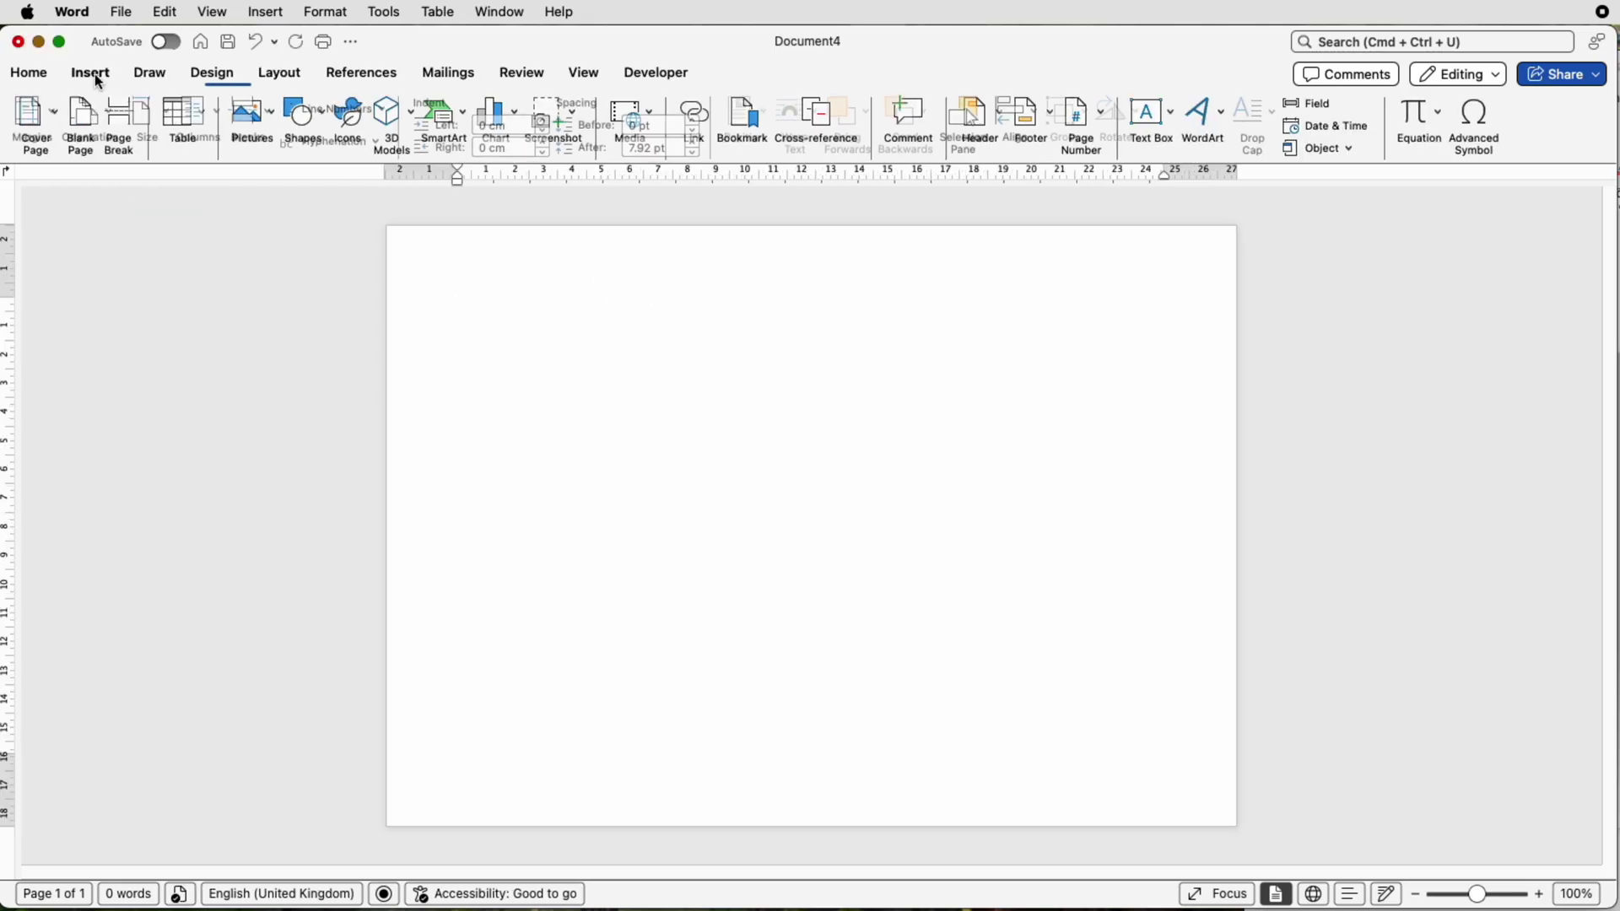
left_click(319, 131)
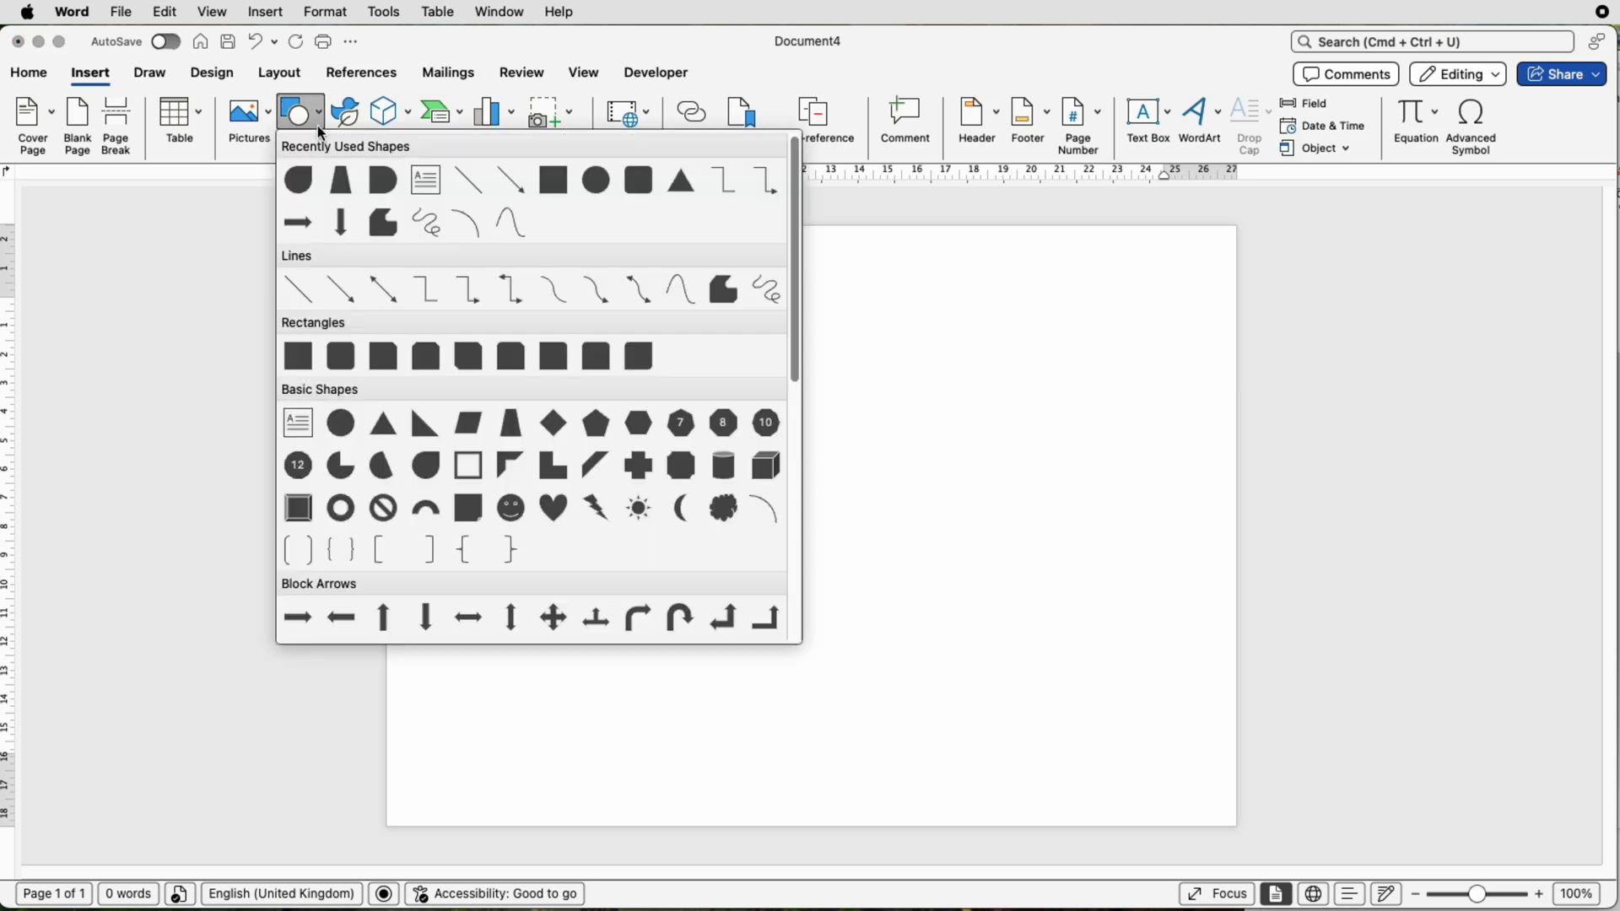
left_click(428, 468)
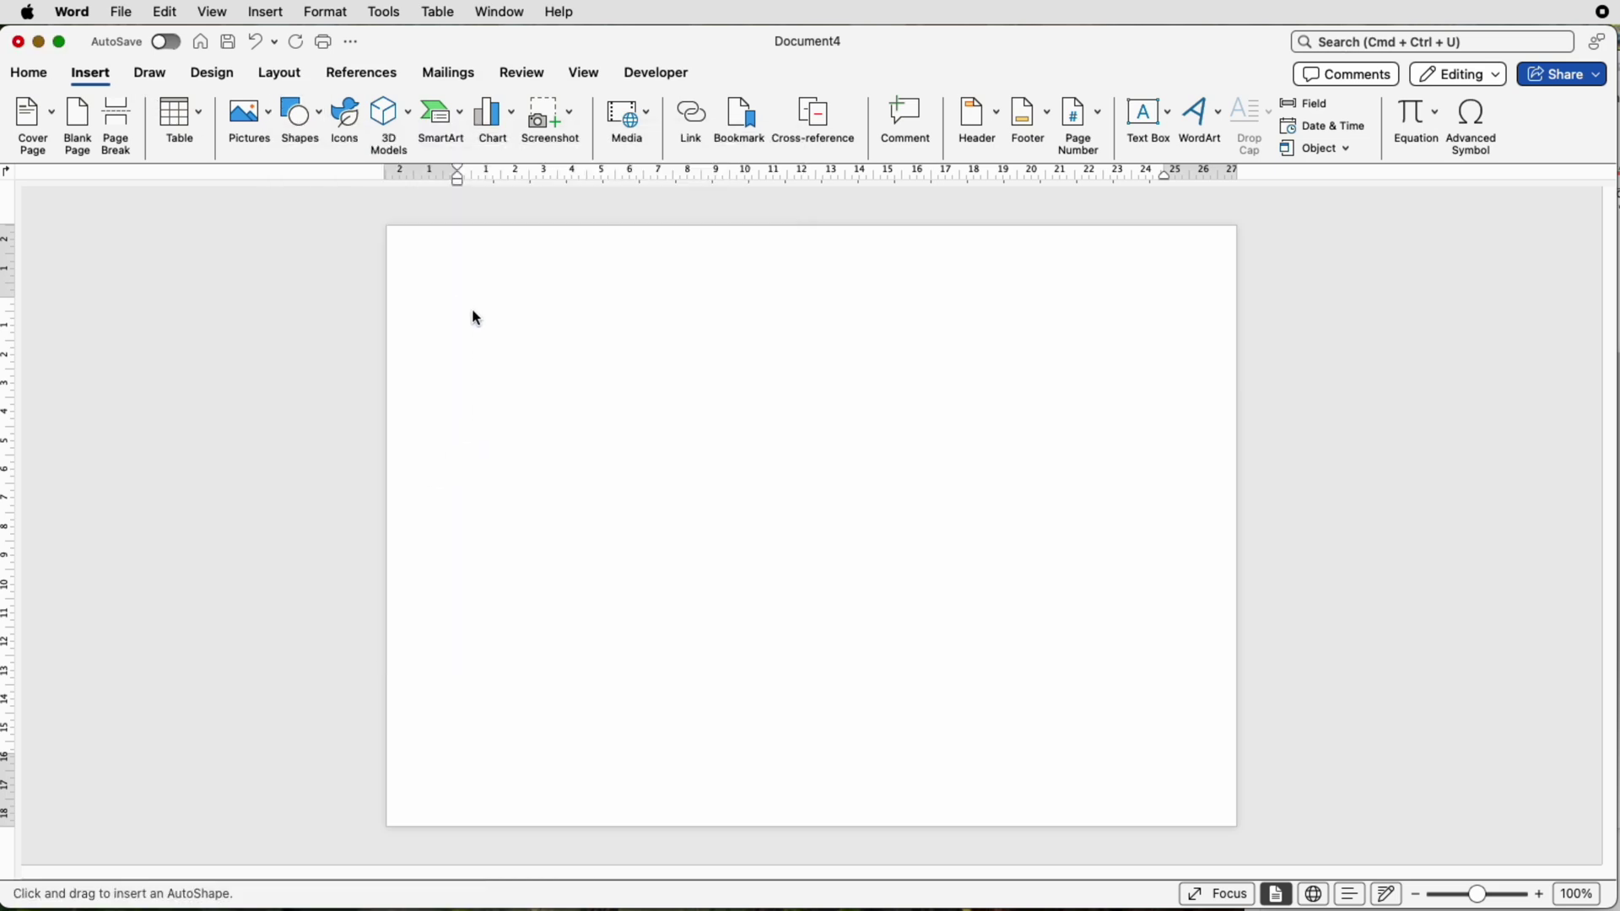
left_click_drag(472, 310, 556, 416)
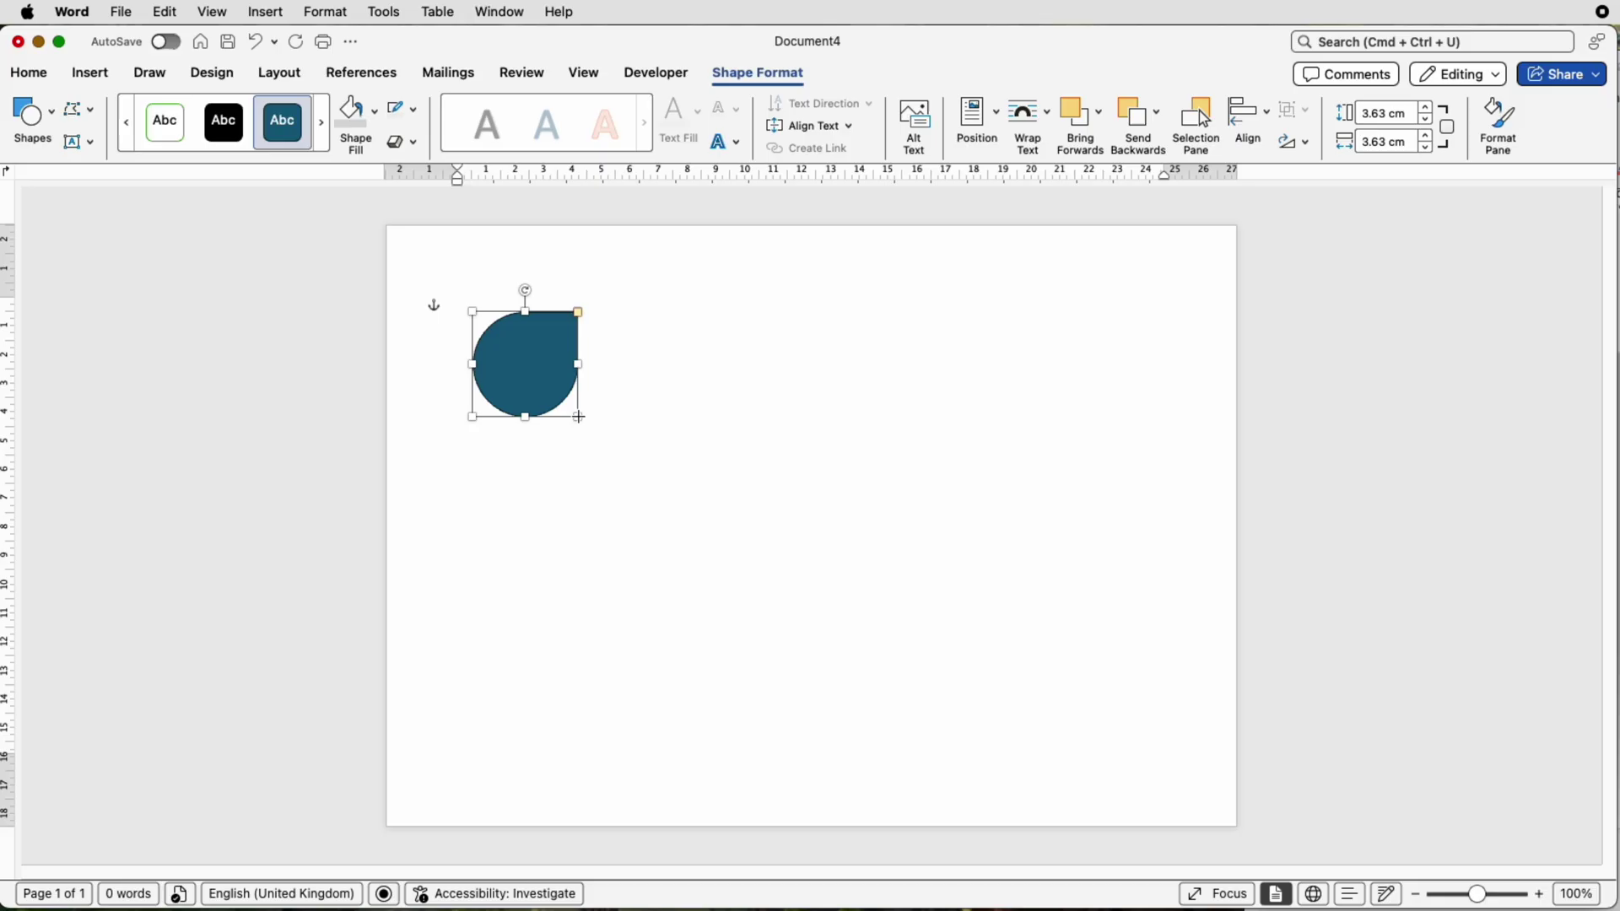
left_click_drag(579, 417, 644, 505)
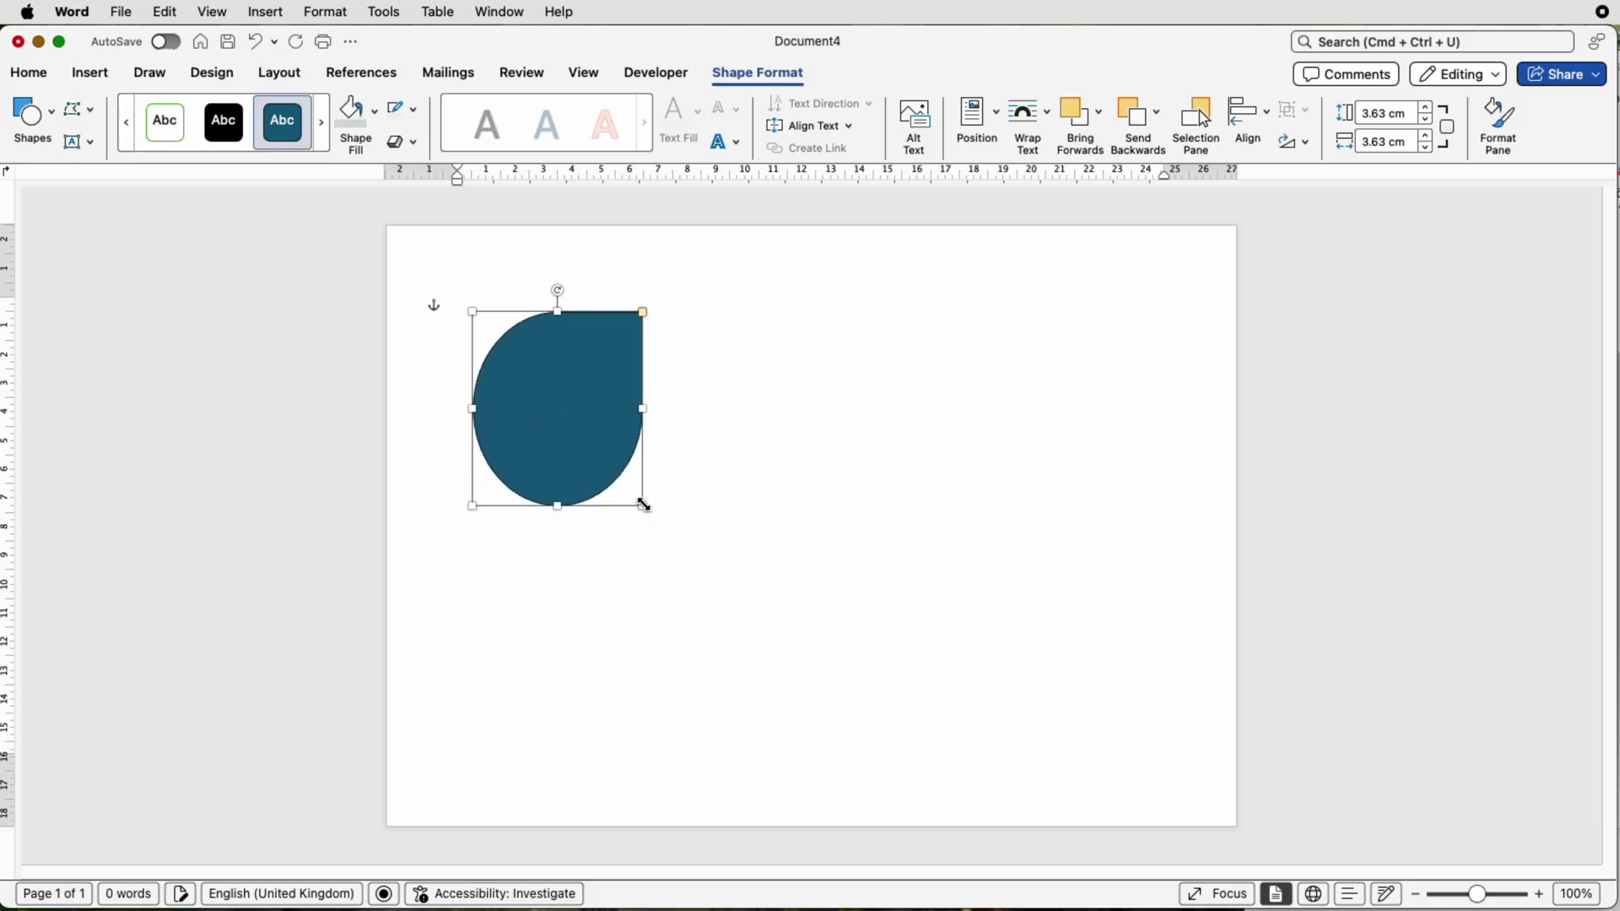
key("super+z")
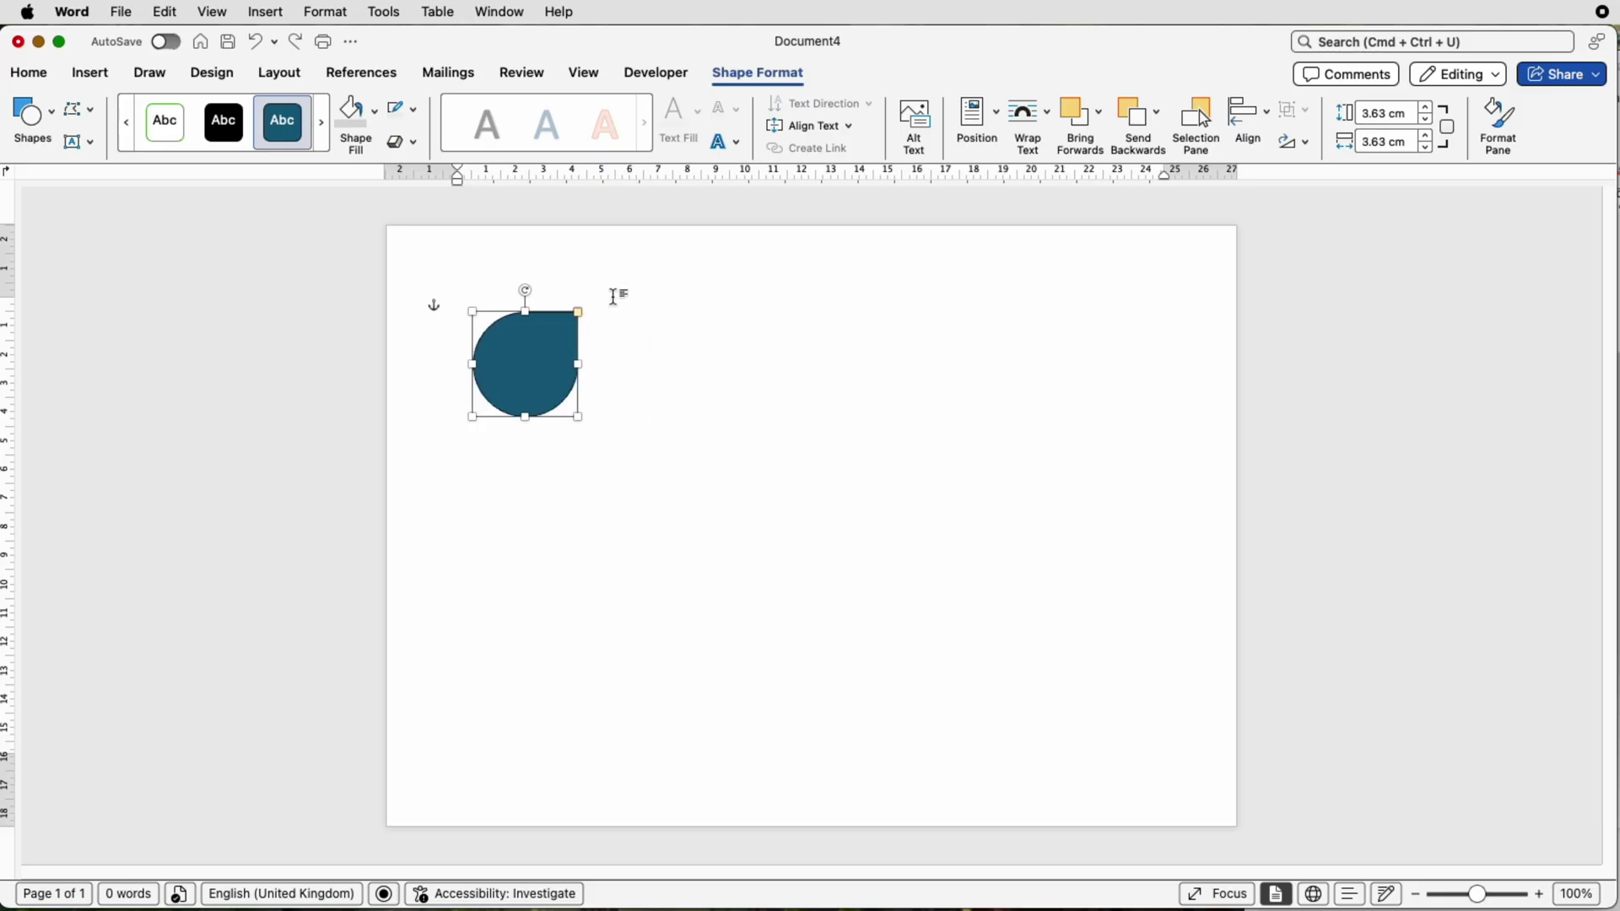
left_click_drag(525, 291, 562, 402)
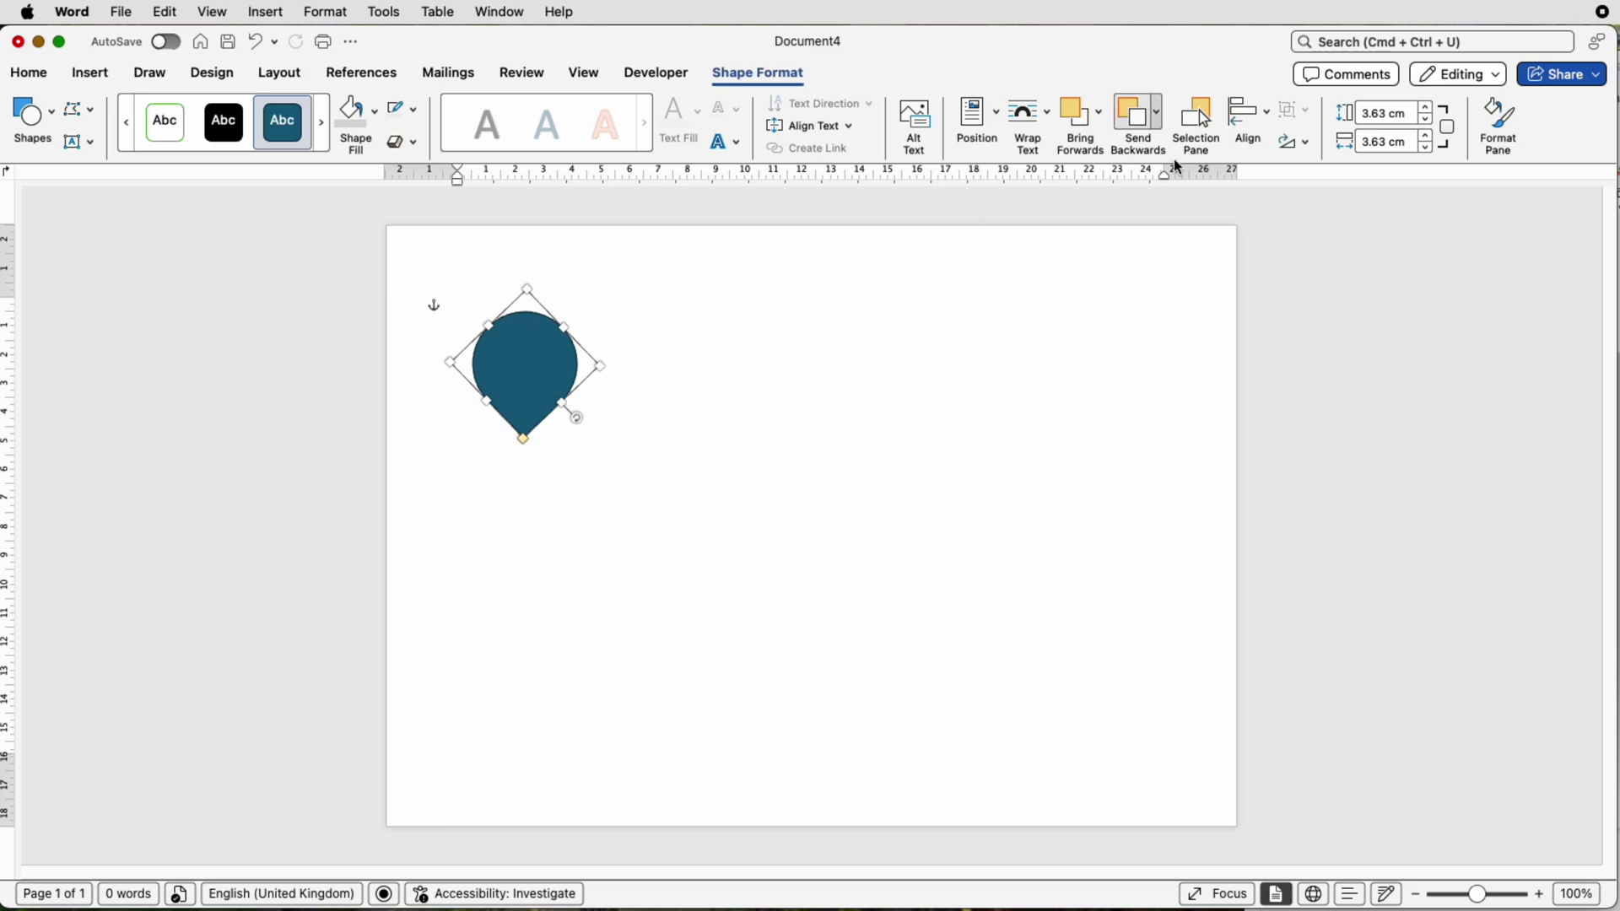
- Set the teardrop's rotation to exactly 136° so its tip points straight down
left_click(1311, 148)
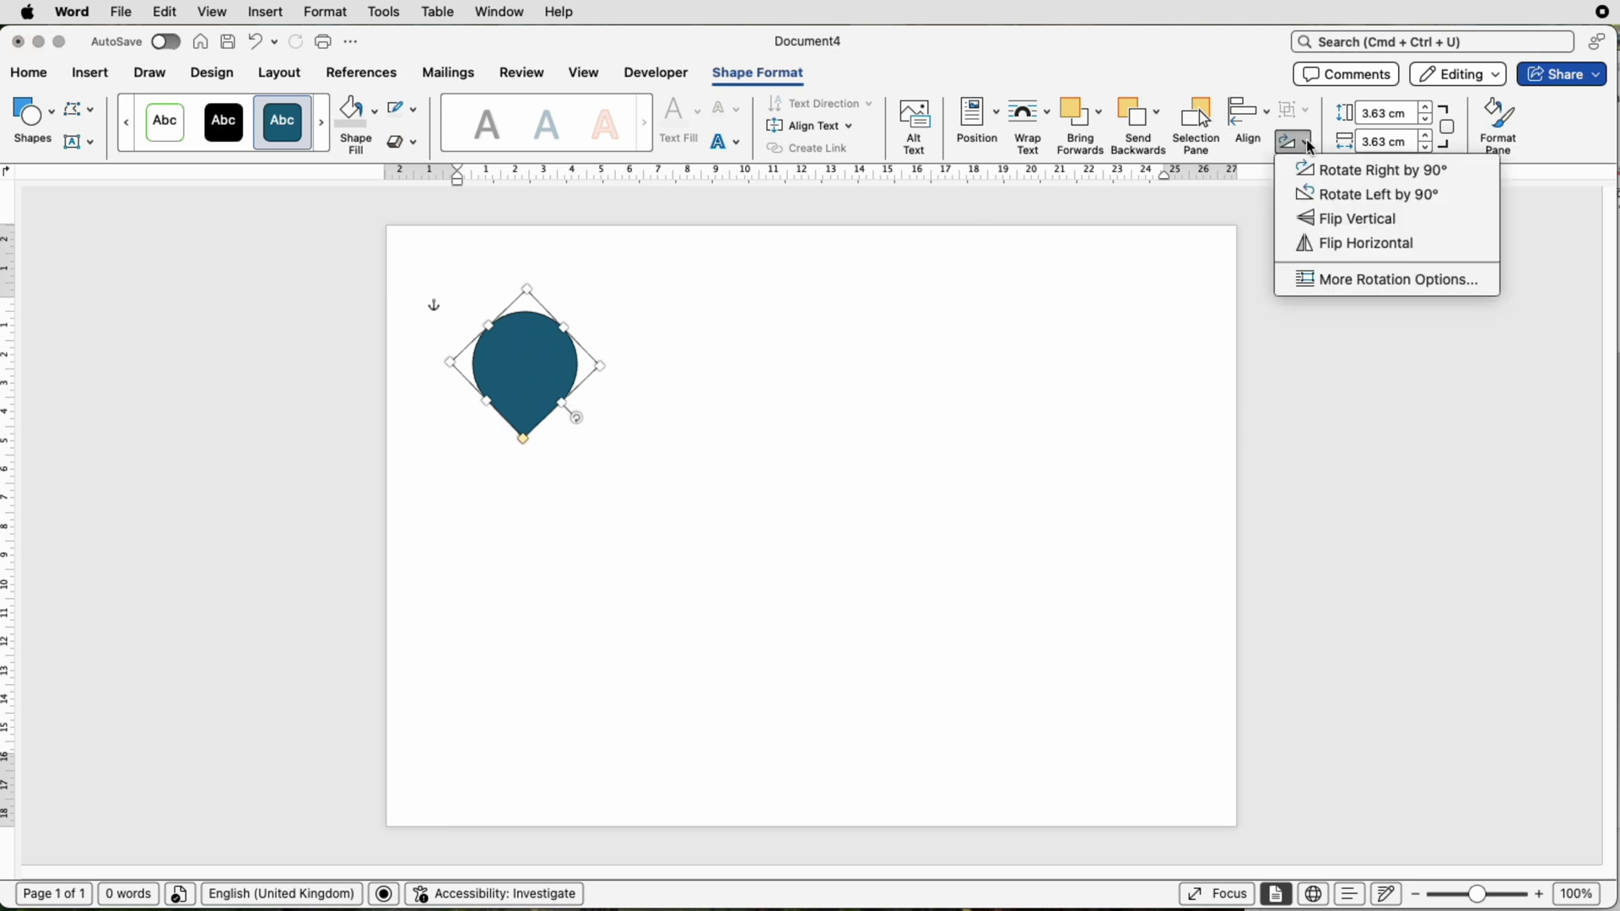
left_click(1335, 281)
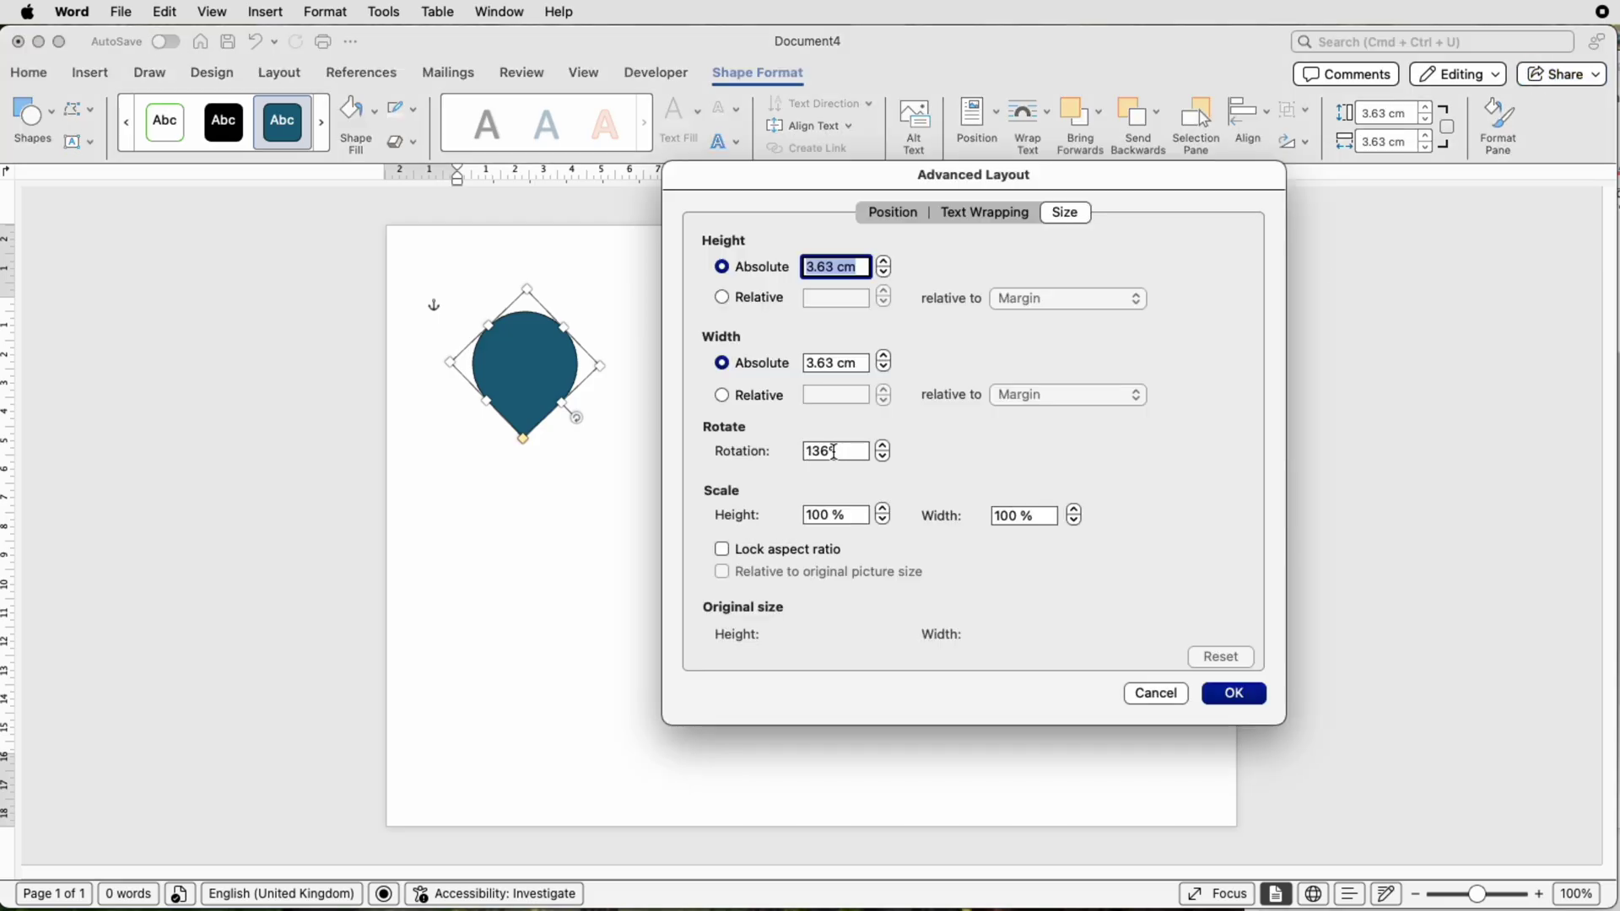
left_click(1257, 694)
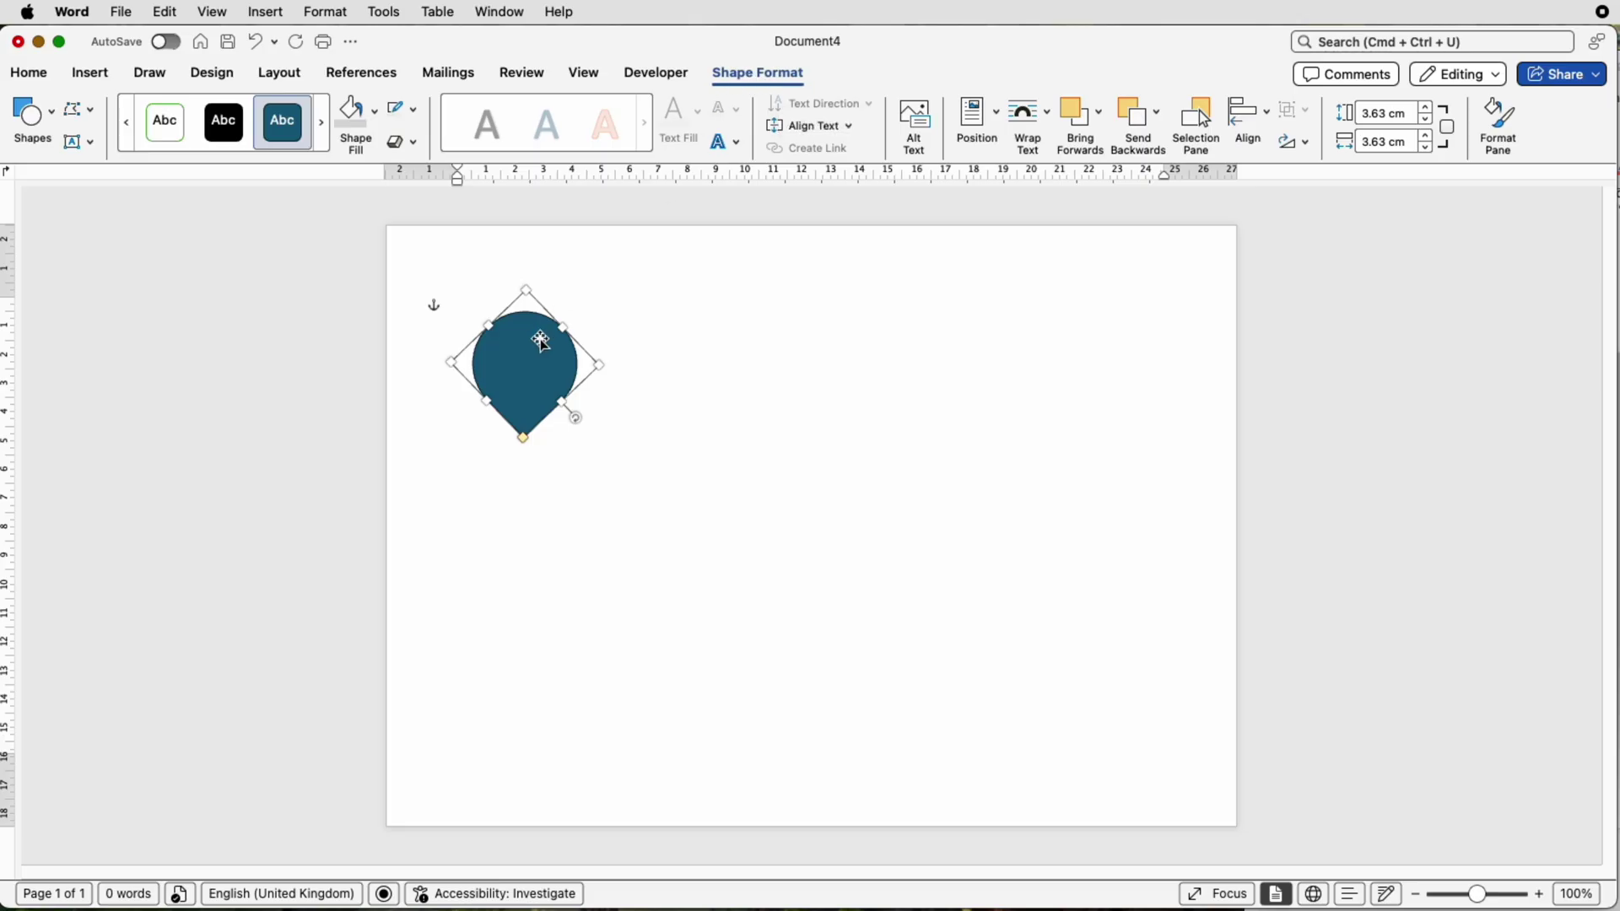
- Resize the teardrop to 3.57 cm square with locked aspect ratio and remove its outline
left_click(1386, 113)
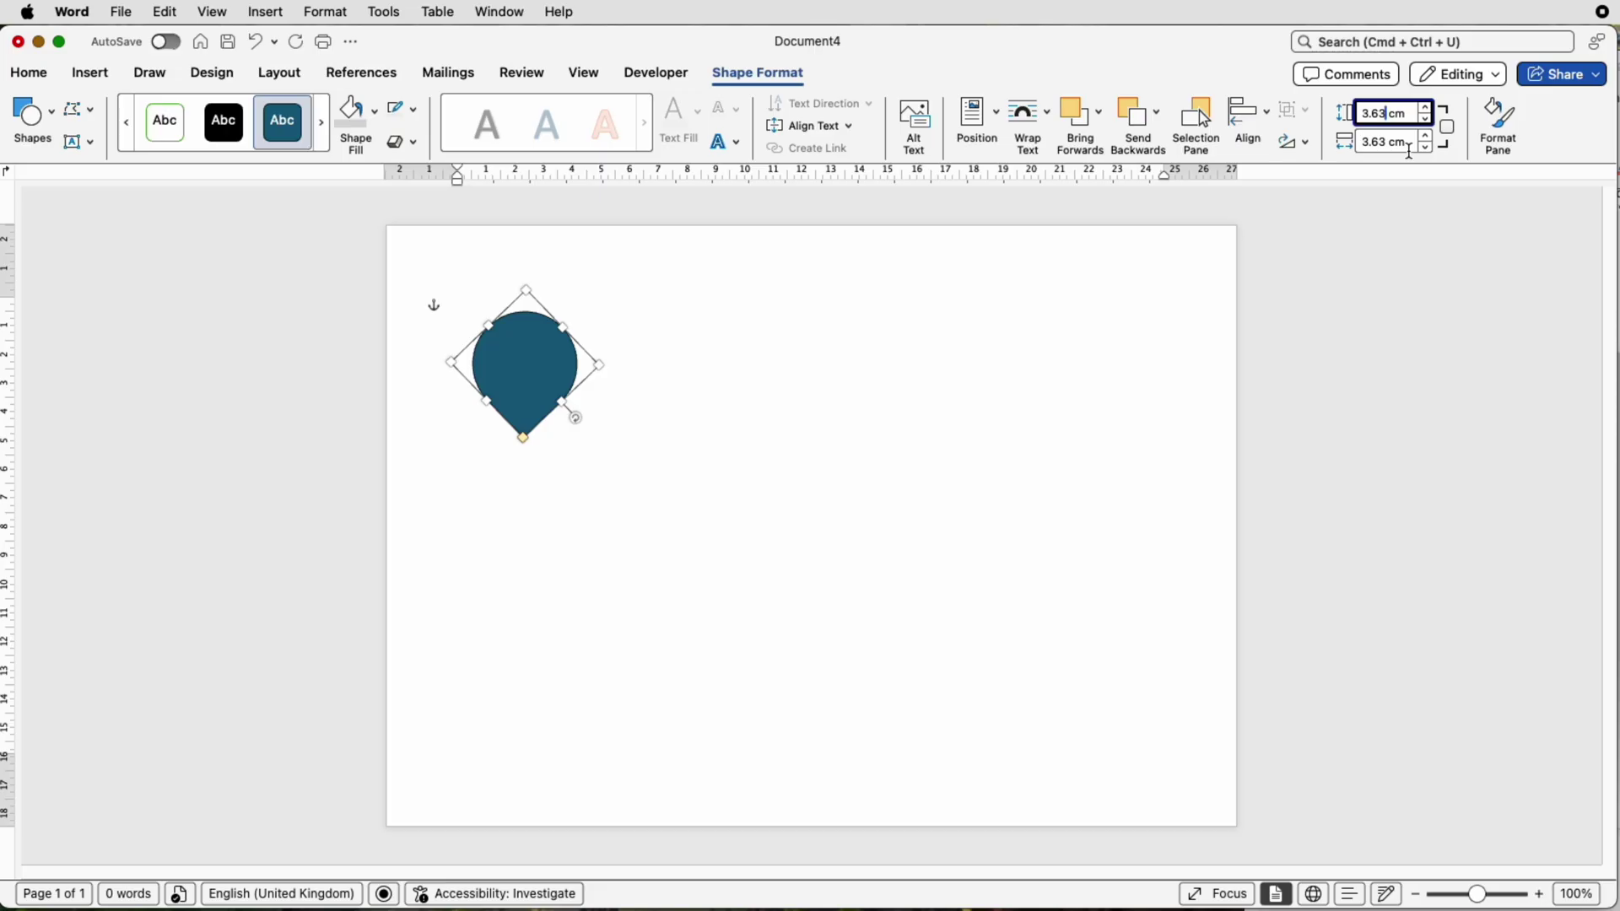
key("BackSpace")
key("BackSpace")
left_click(1443, 130)
key("Return")
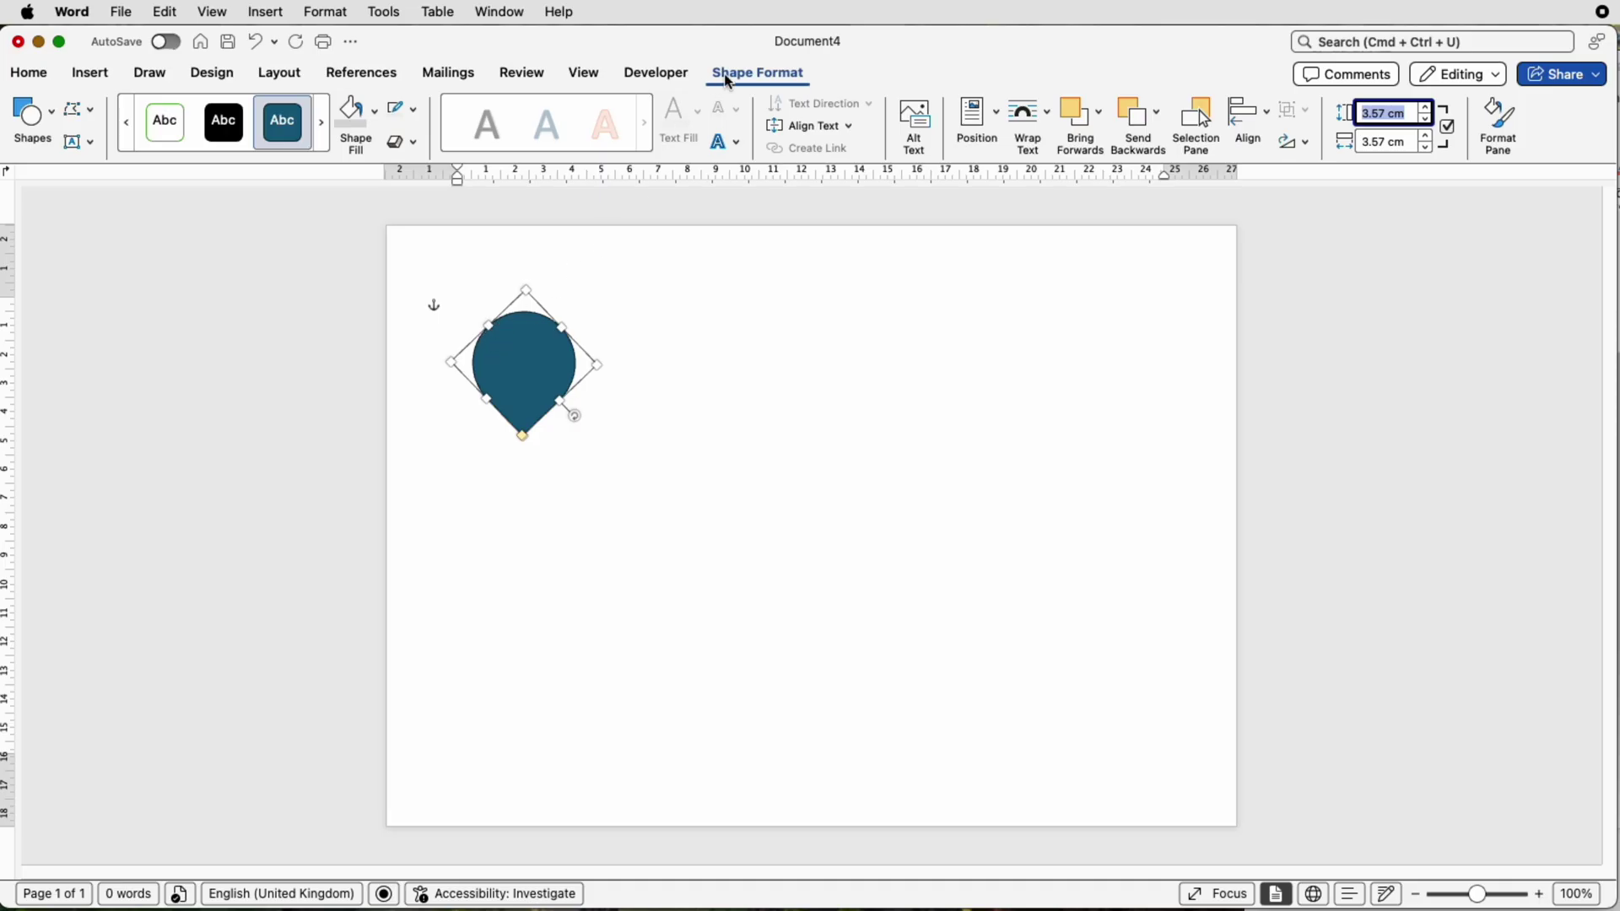
left_click(414, 110)
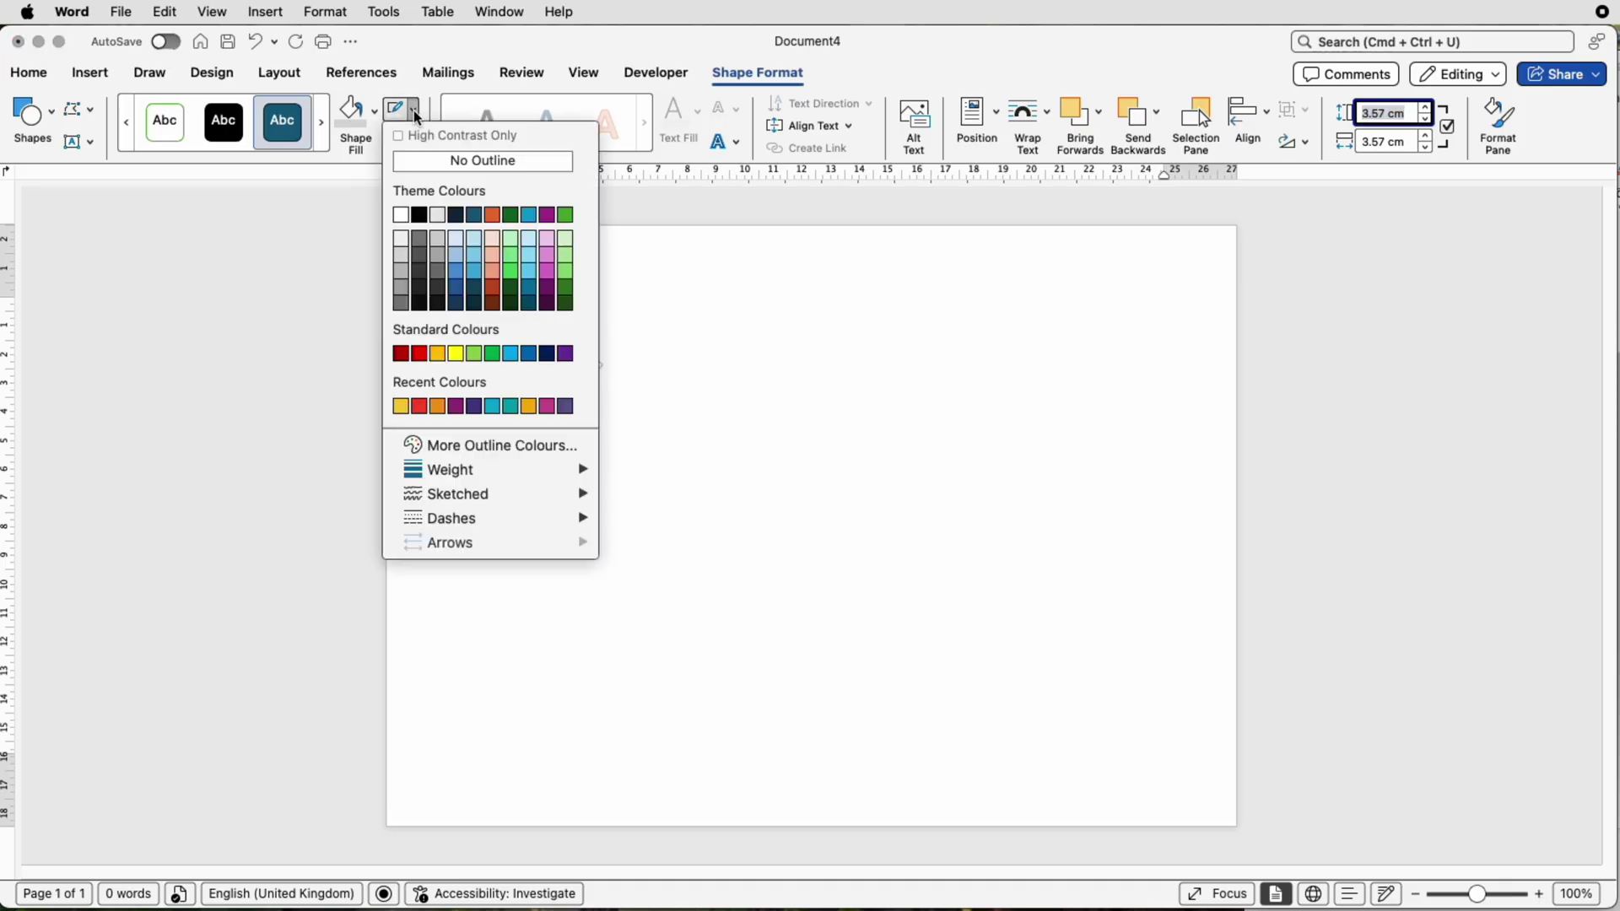
left_click(419, 162)
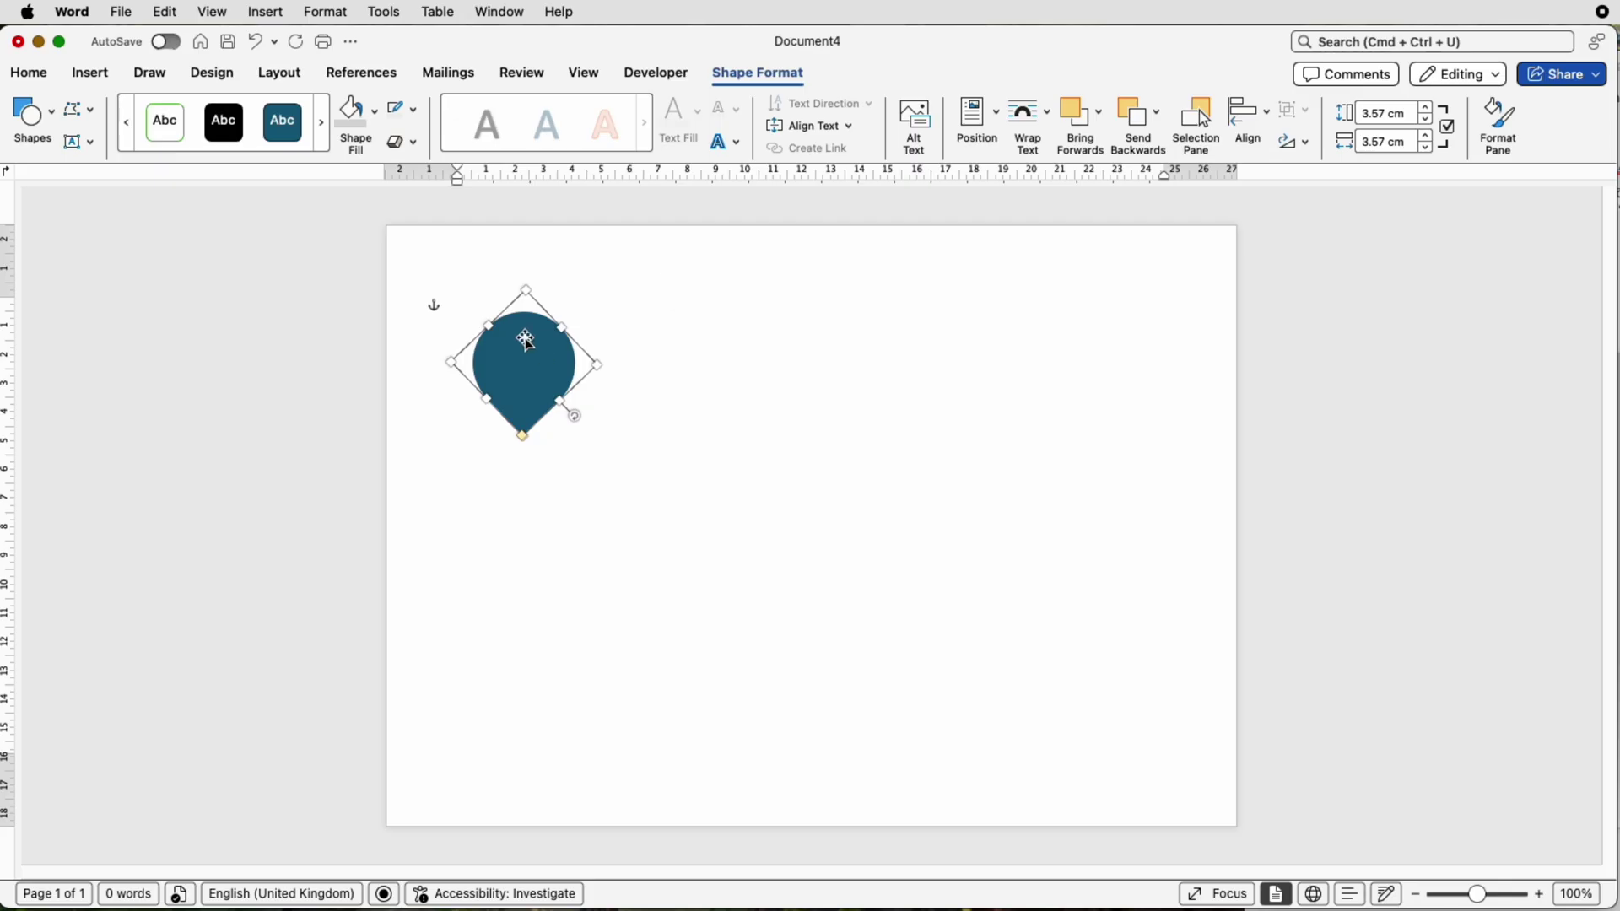
- Draw a rounded rectangle below the teardrop, round it into a pill, and remove its outline
left_click(91, 74)
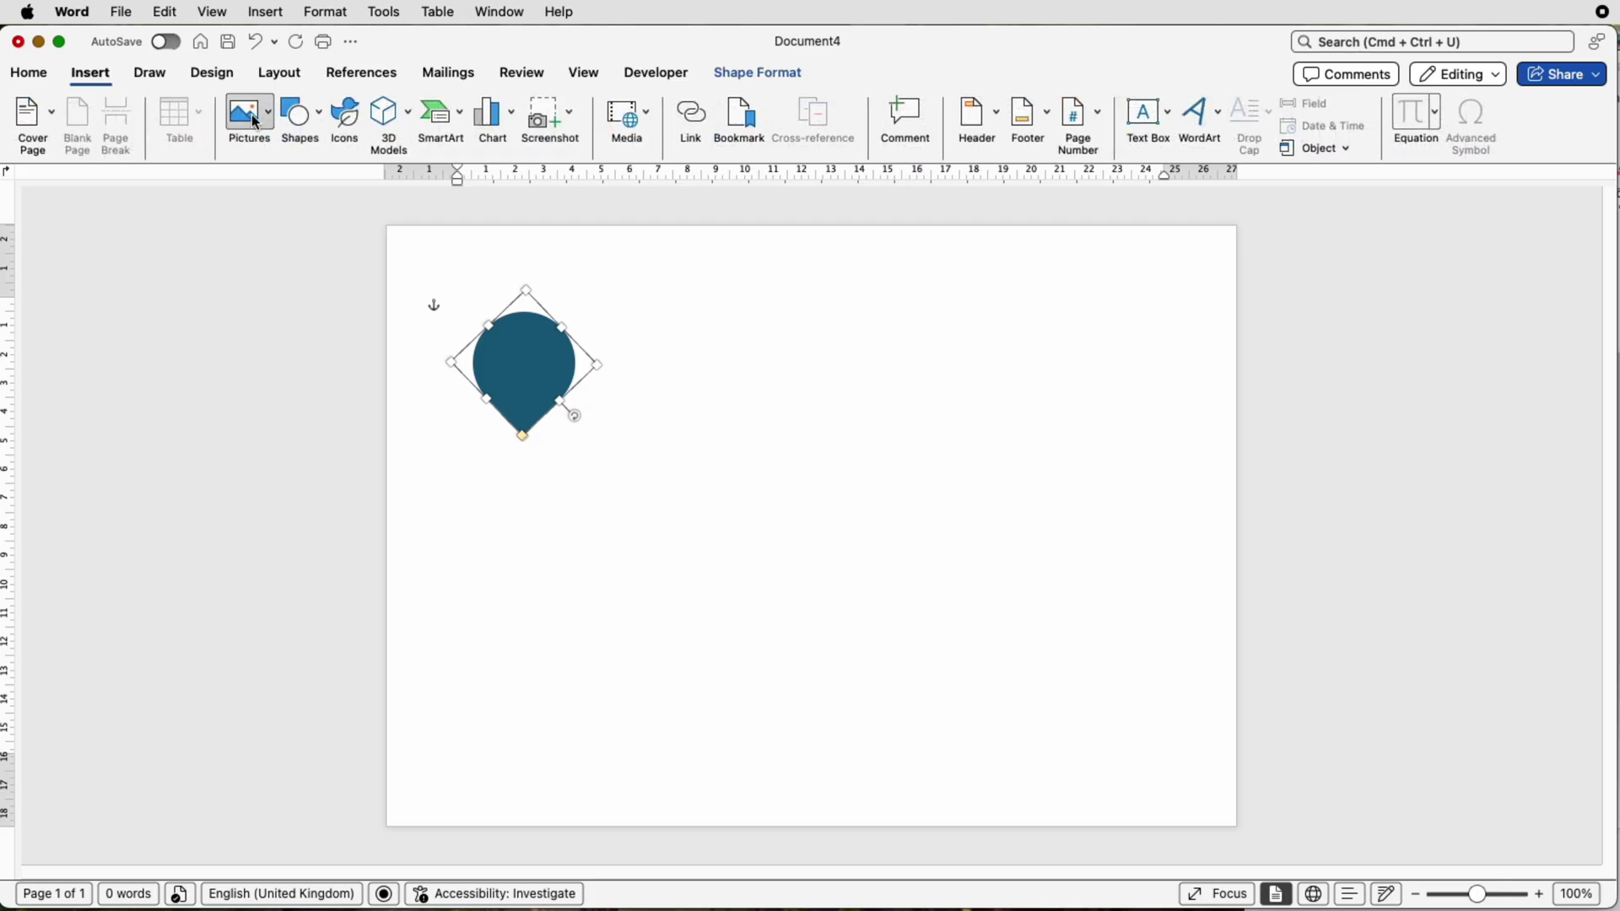
left_click(302, 128)
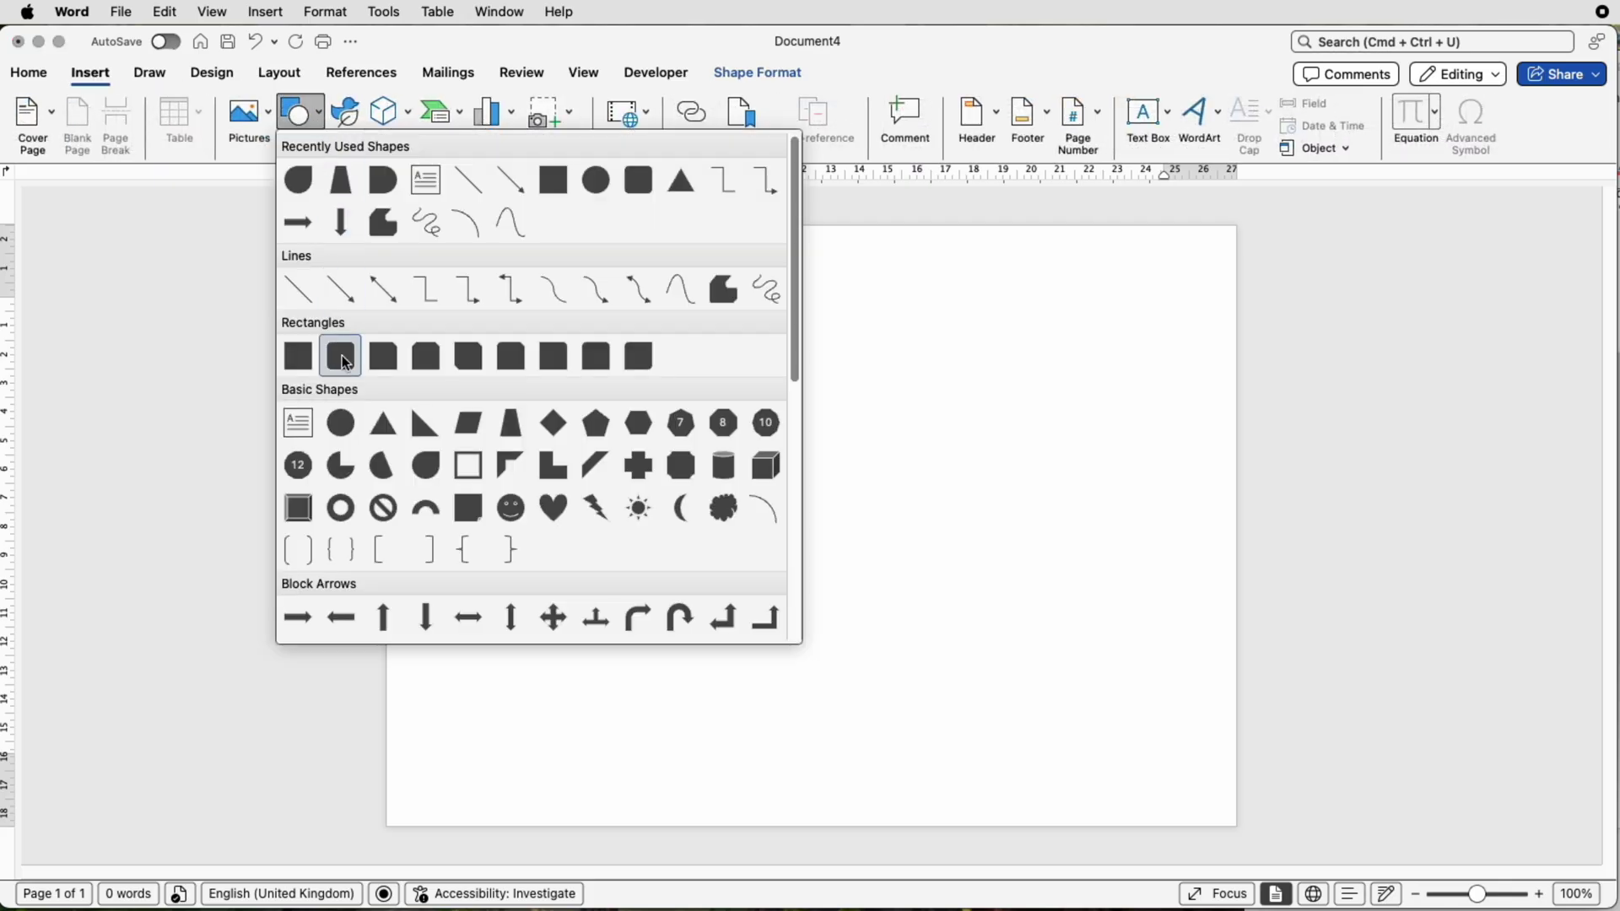
left_click(344, 363)
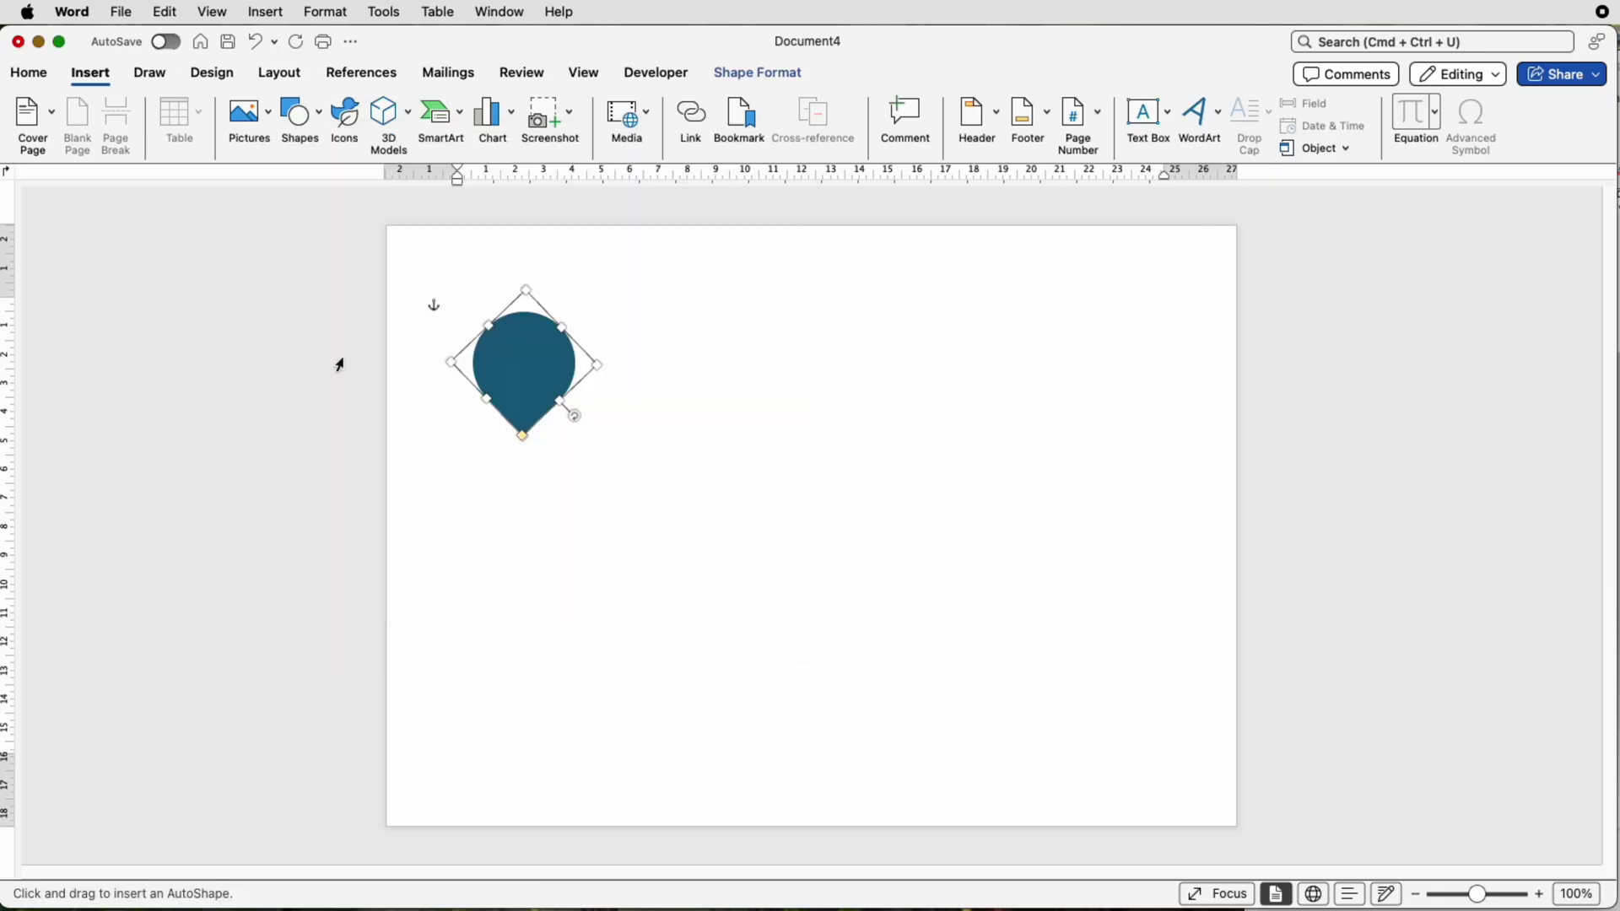
left_click_drag(476, 464, 581, 723)
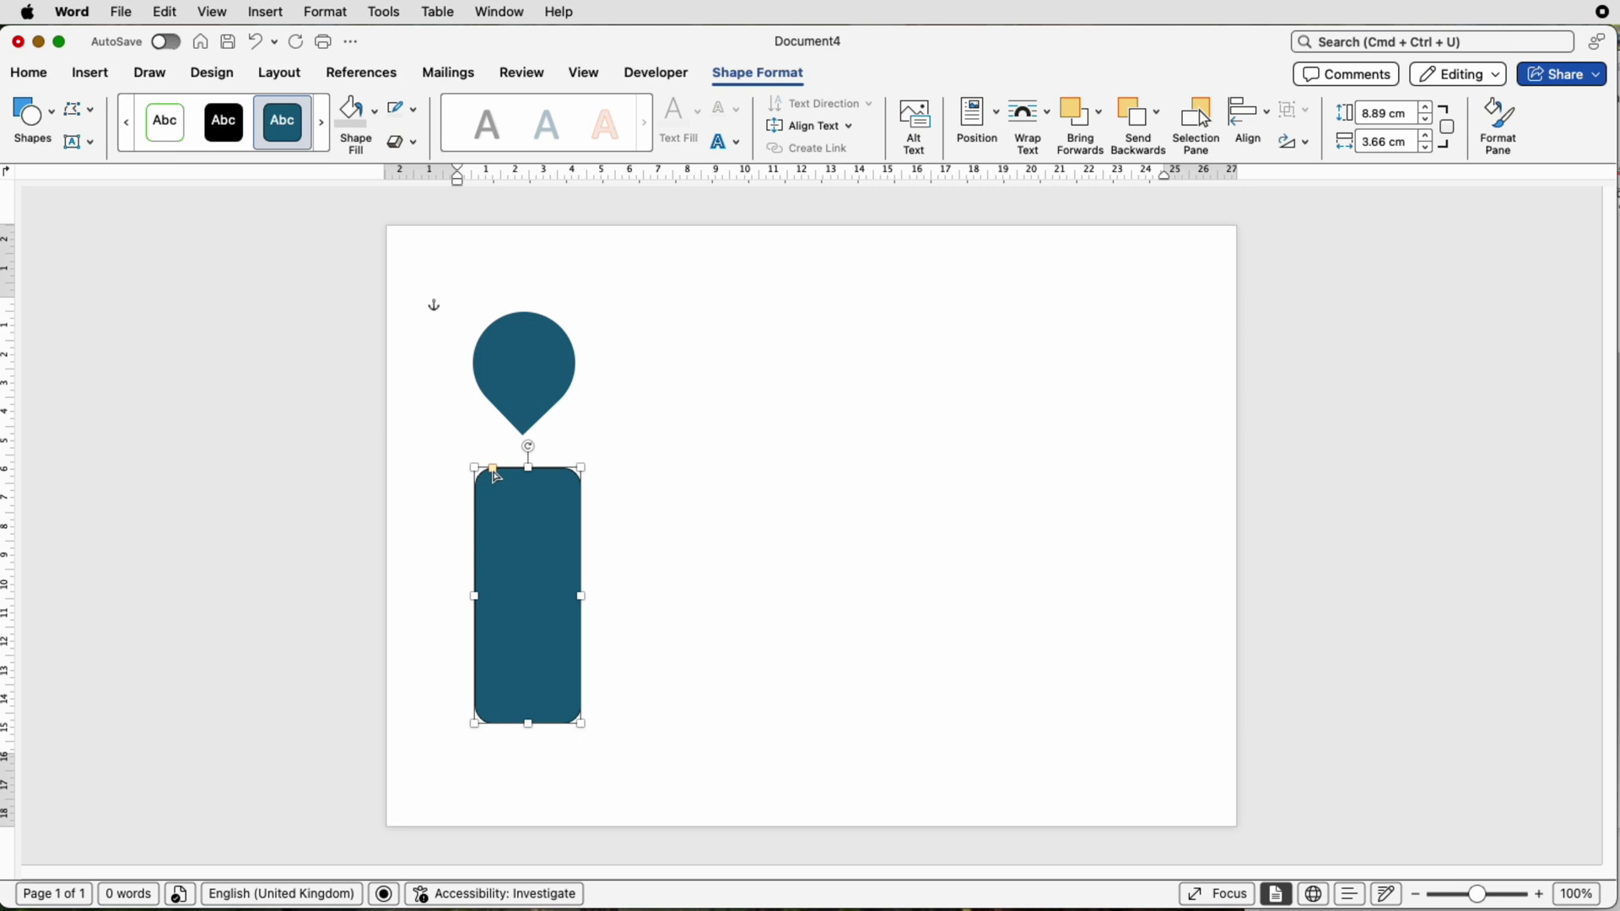
left_click_drag(496, 476, 541, 478)
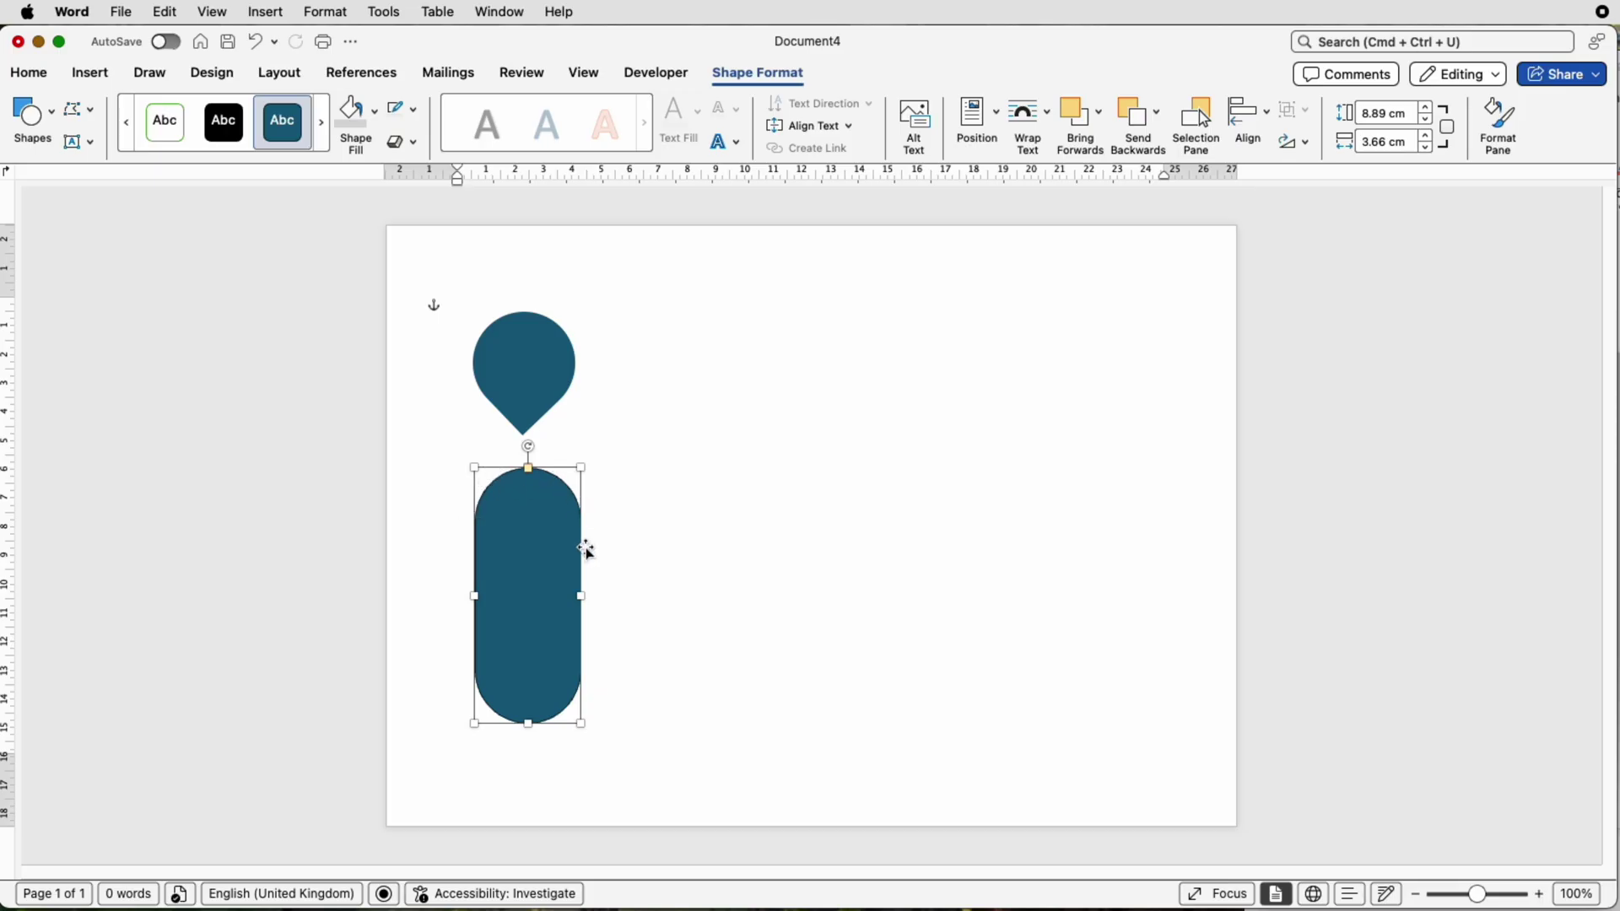
left_click(413, 114)
left_click(420, 163)
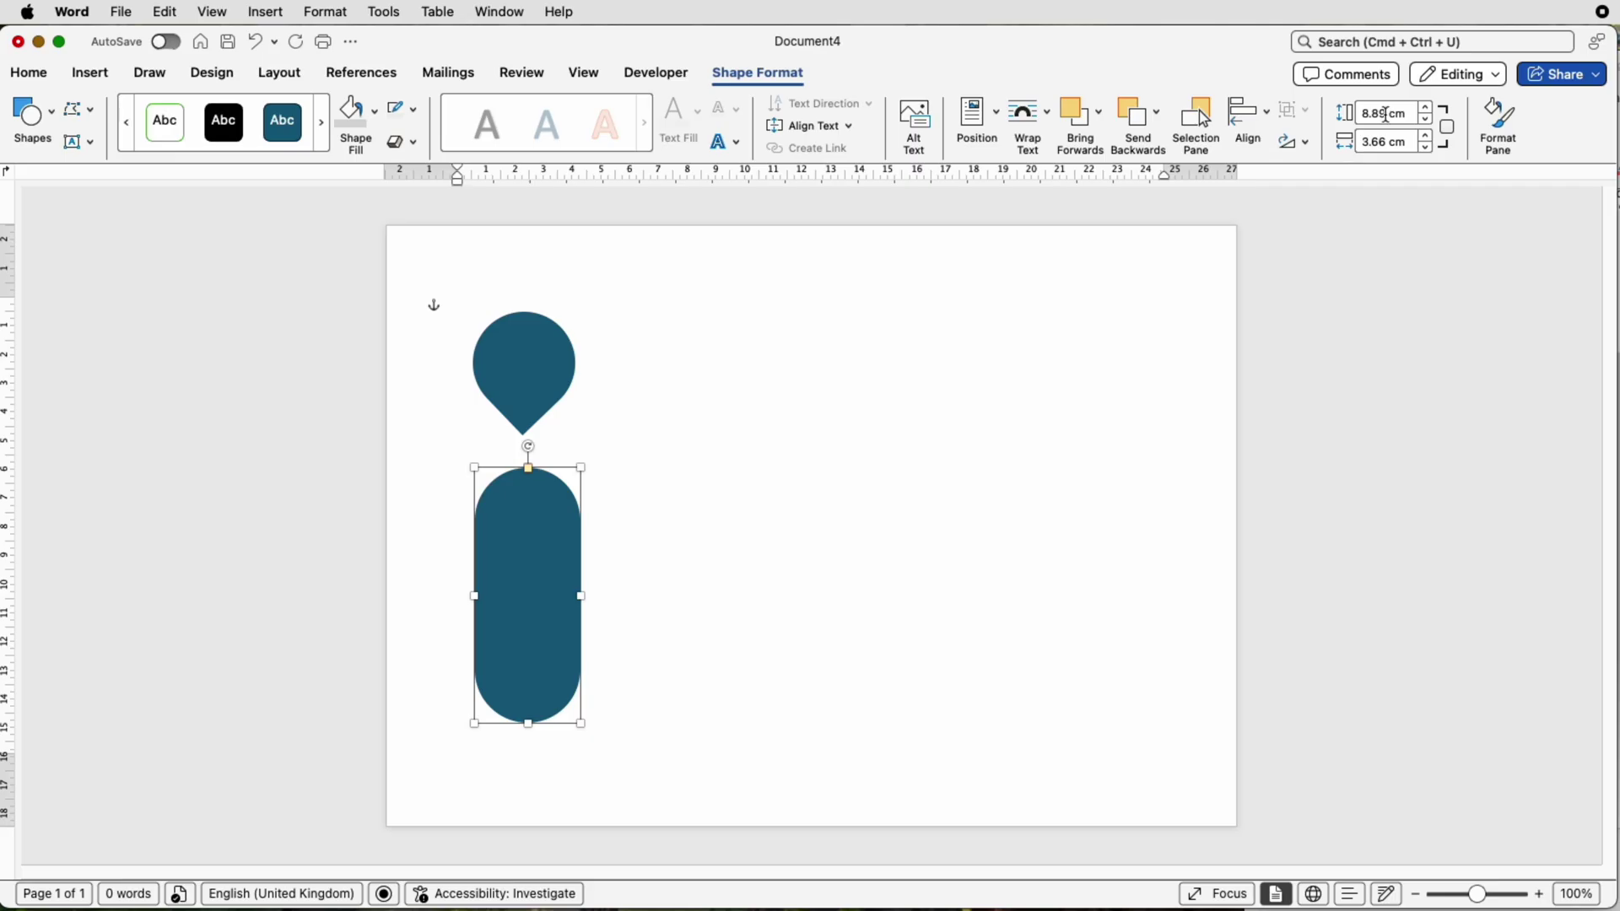
- Set the pill's height to 10.76 cm and select its width box
left_click_drag(1388, 113, 1344, 113)
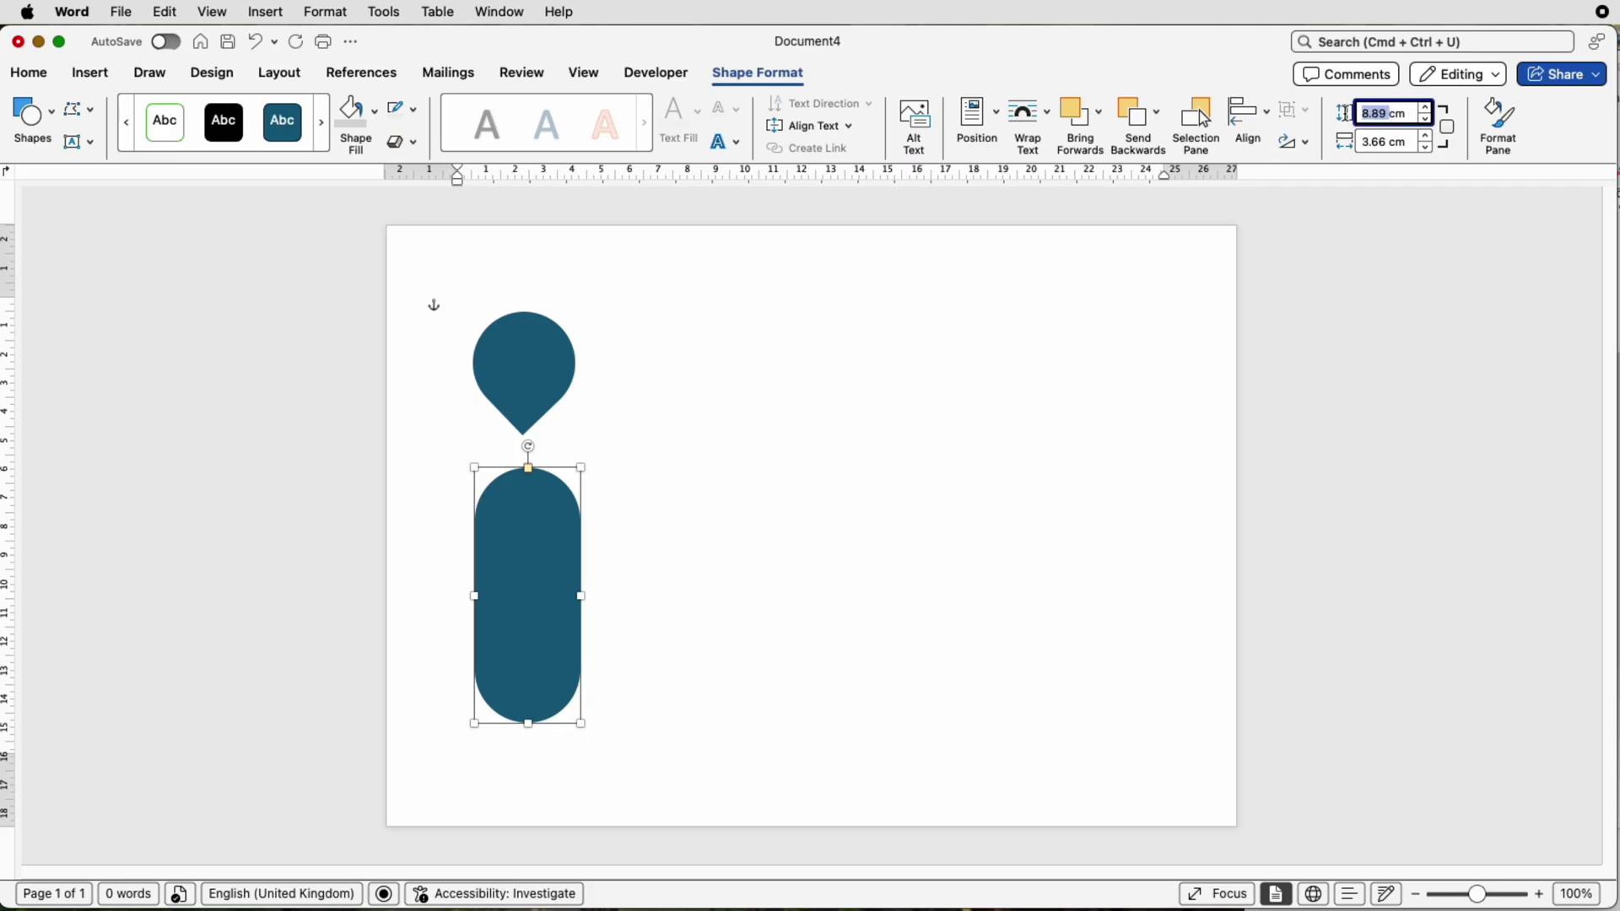
type("10.76")
key("Return")
left_click(1358, 142)
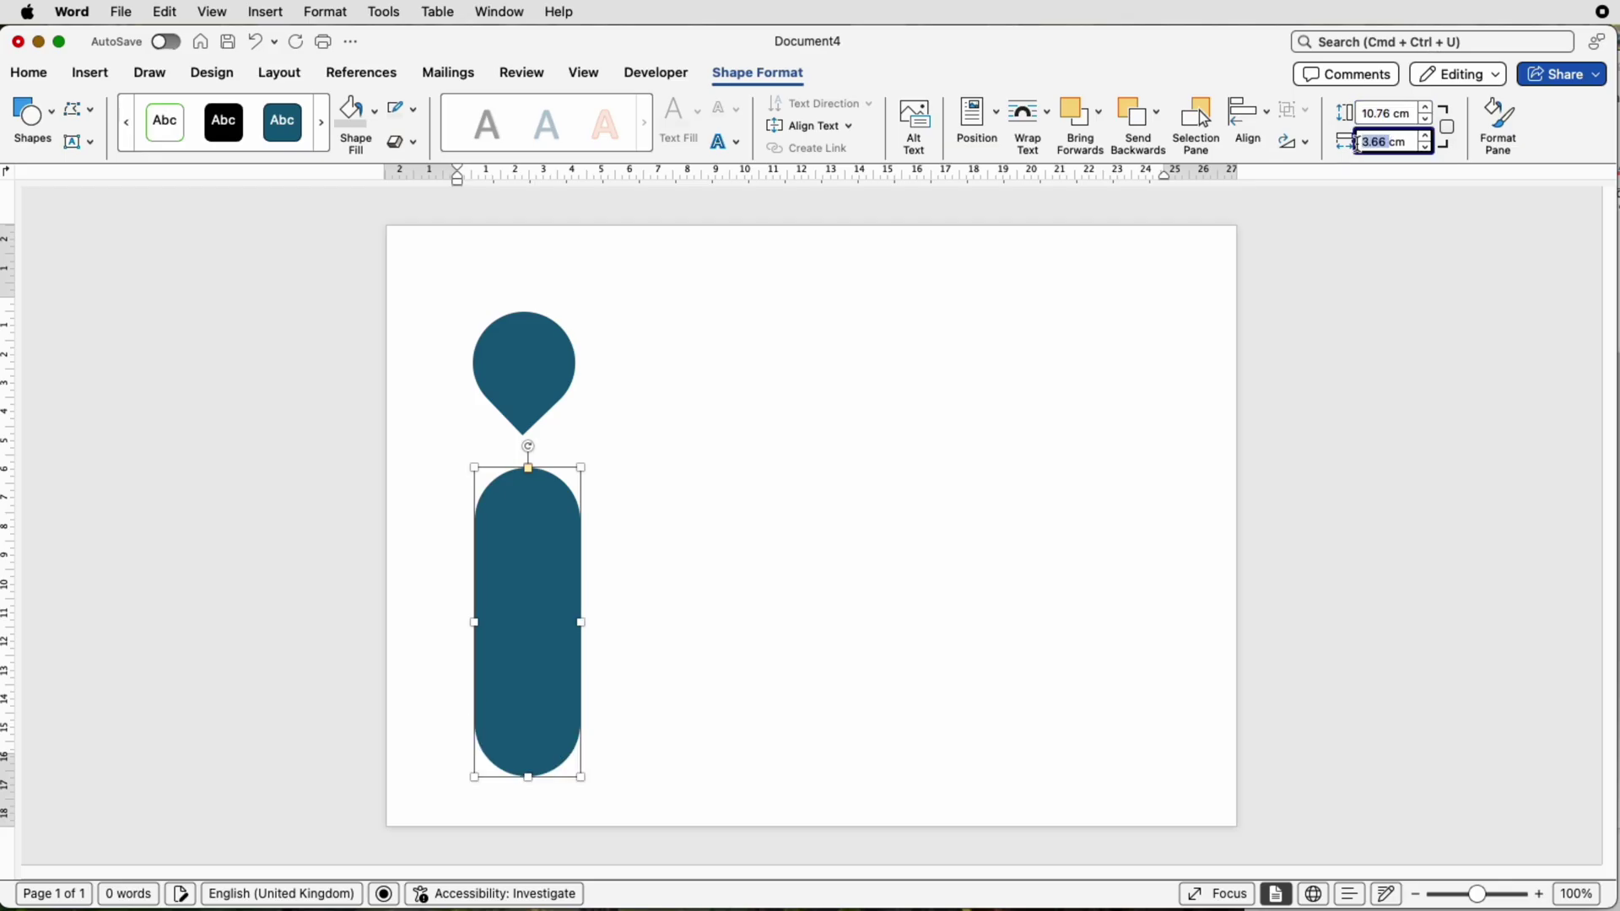
- Set the pill's width to 3.81 cm and nudge it up just under the teardrop
type("3.81")
left_click(734, 486)
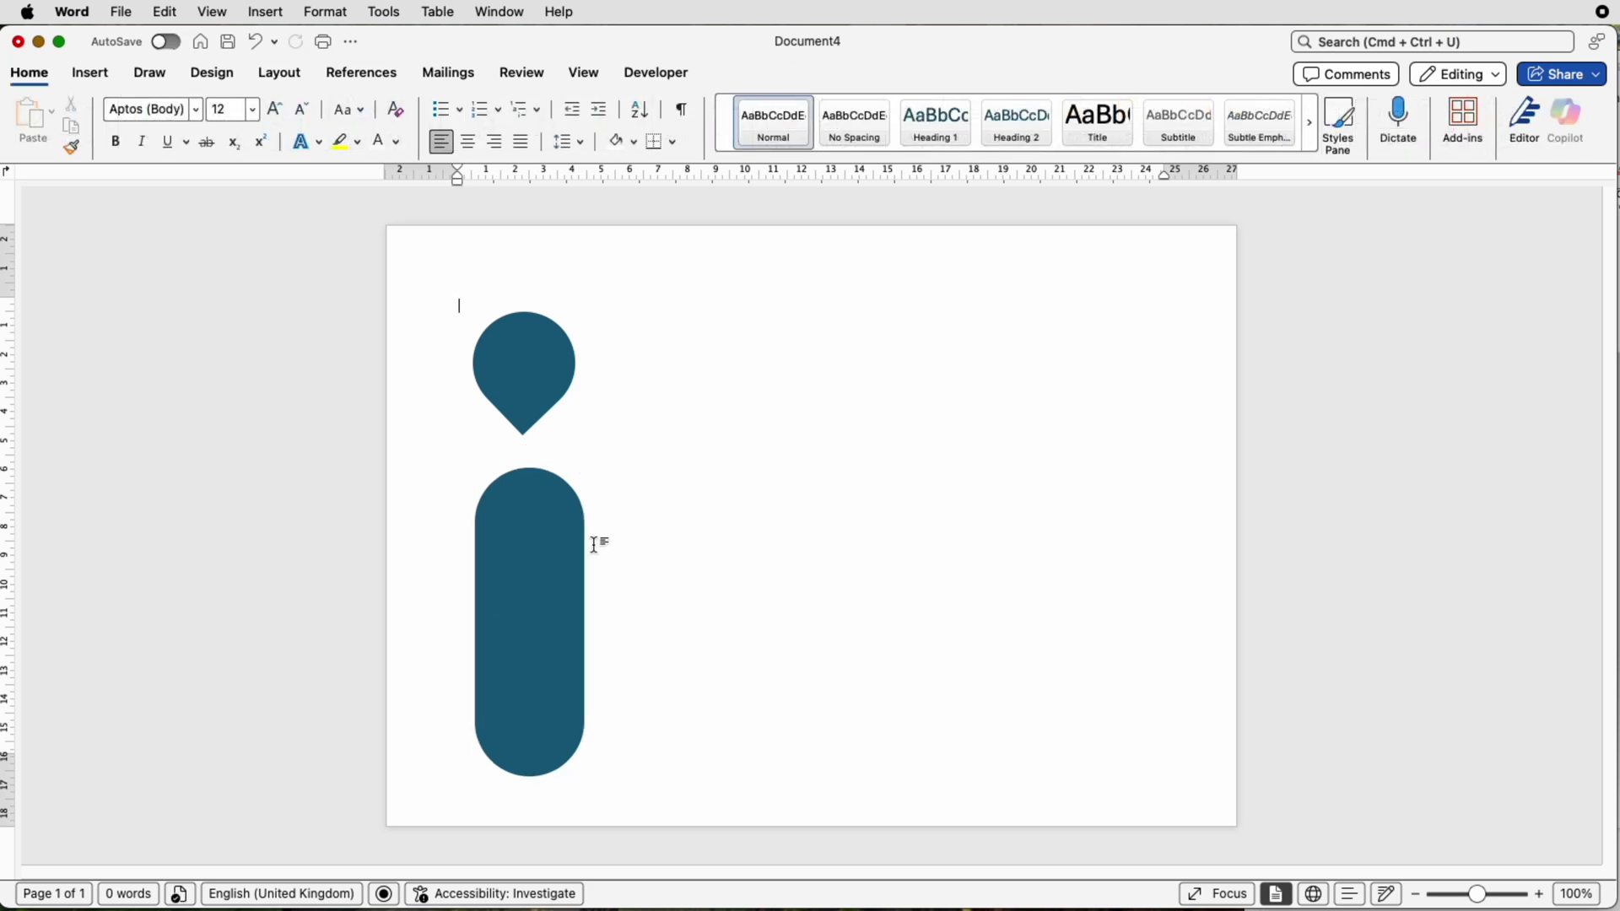
left_click_drag(561, 543, 553, 527)
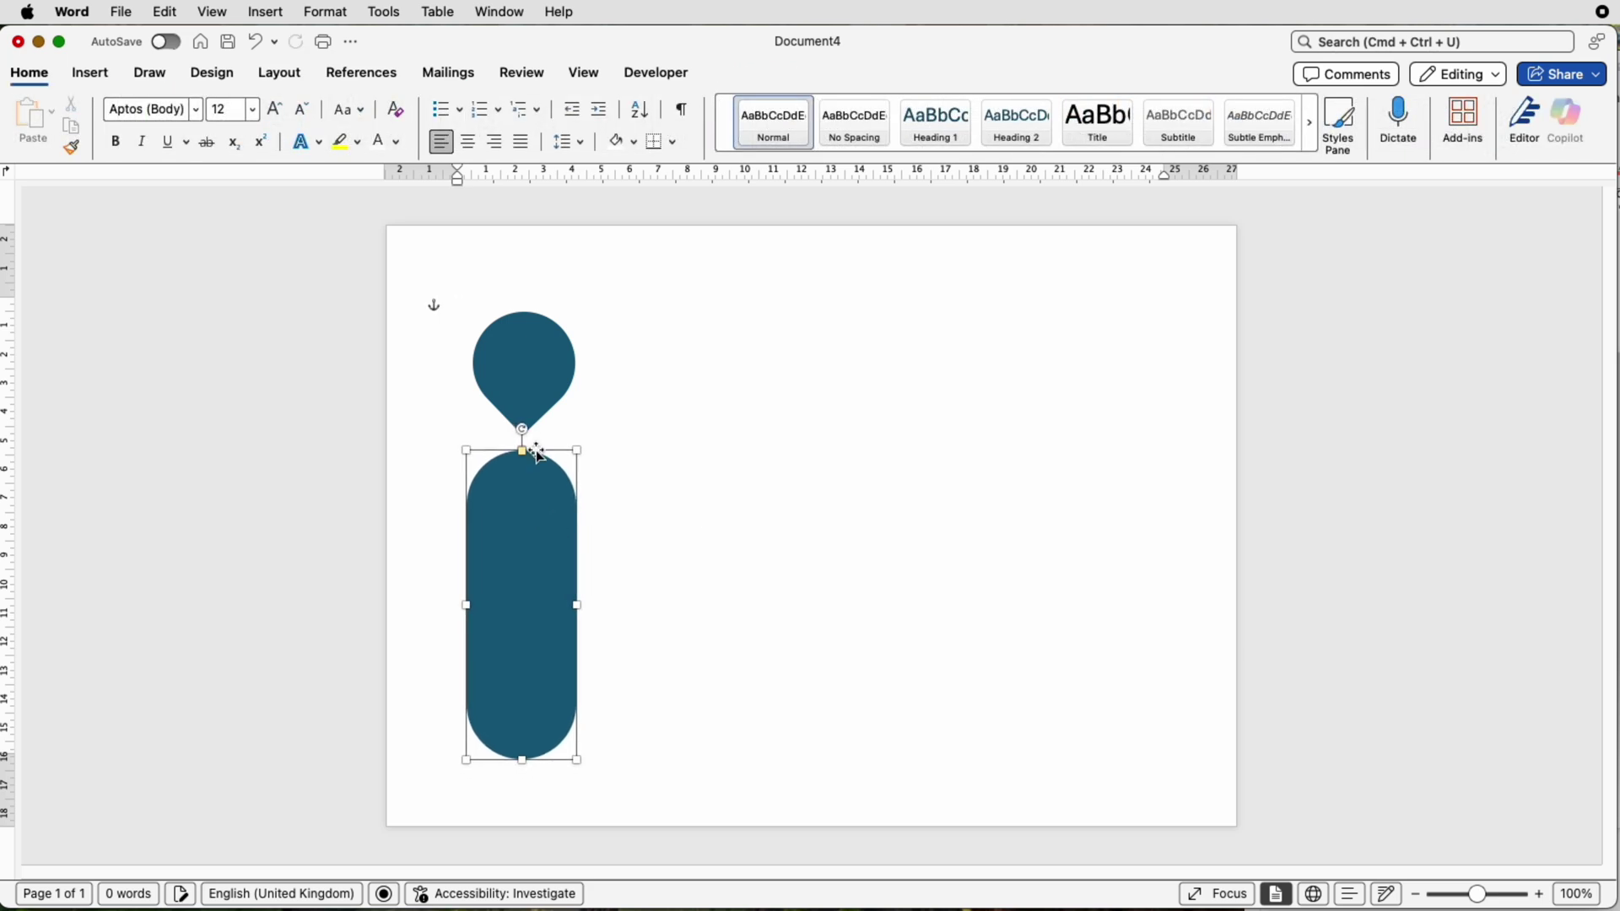
left_click_drag(521, 390, 517, 376)
left_click_drag(513, 509, 516, 506)
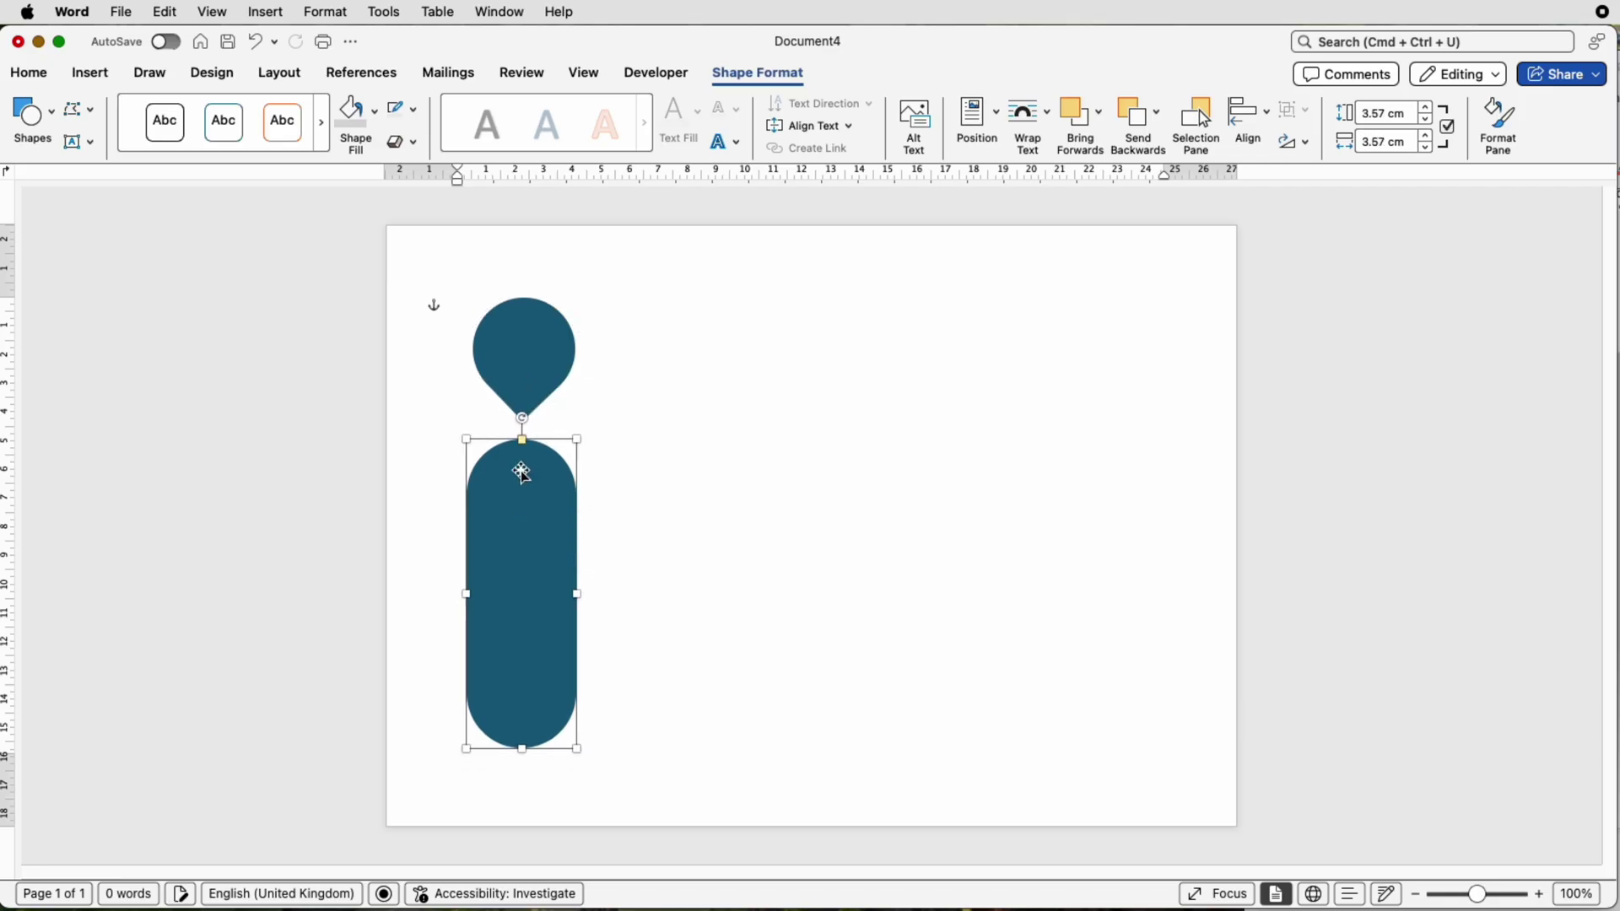
- Select the teardrop and pill together and align them to centre
left_click(533, 356, "shift")
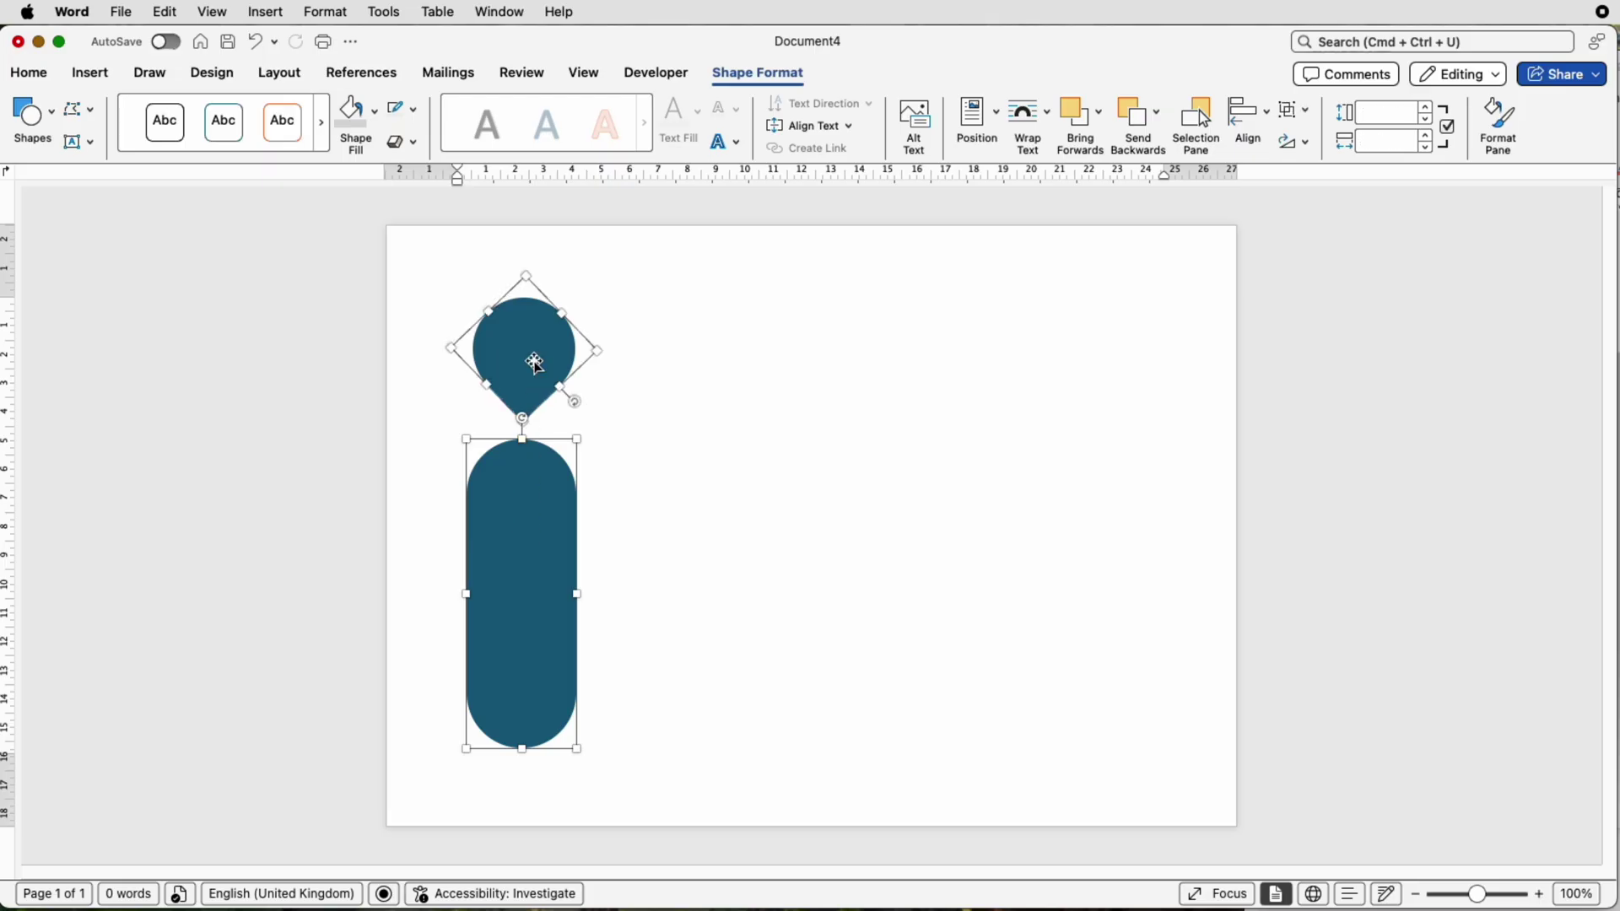
left_click(1255, 122)
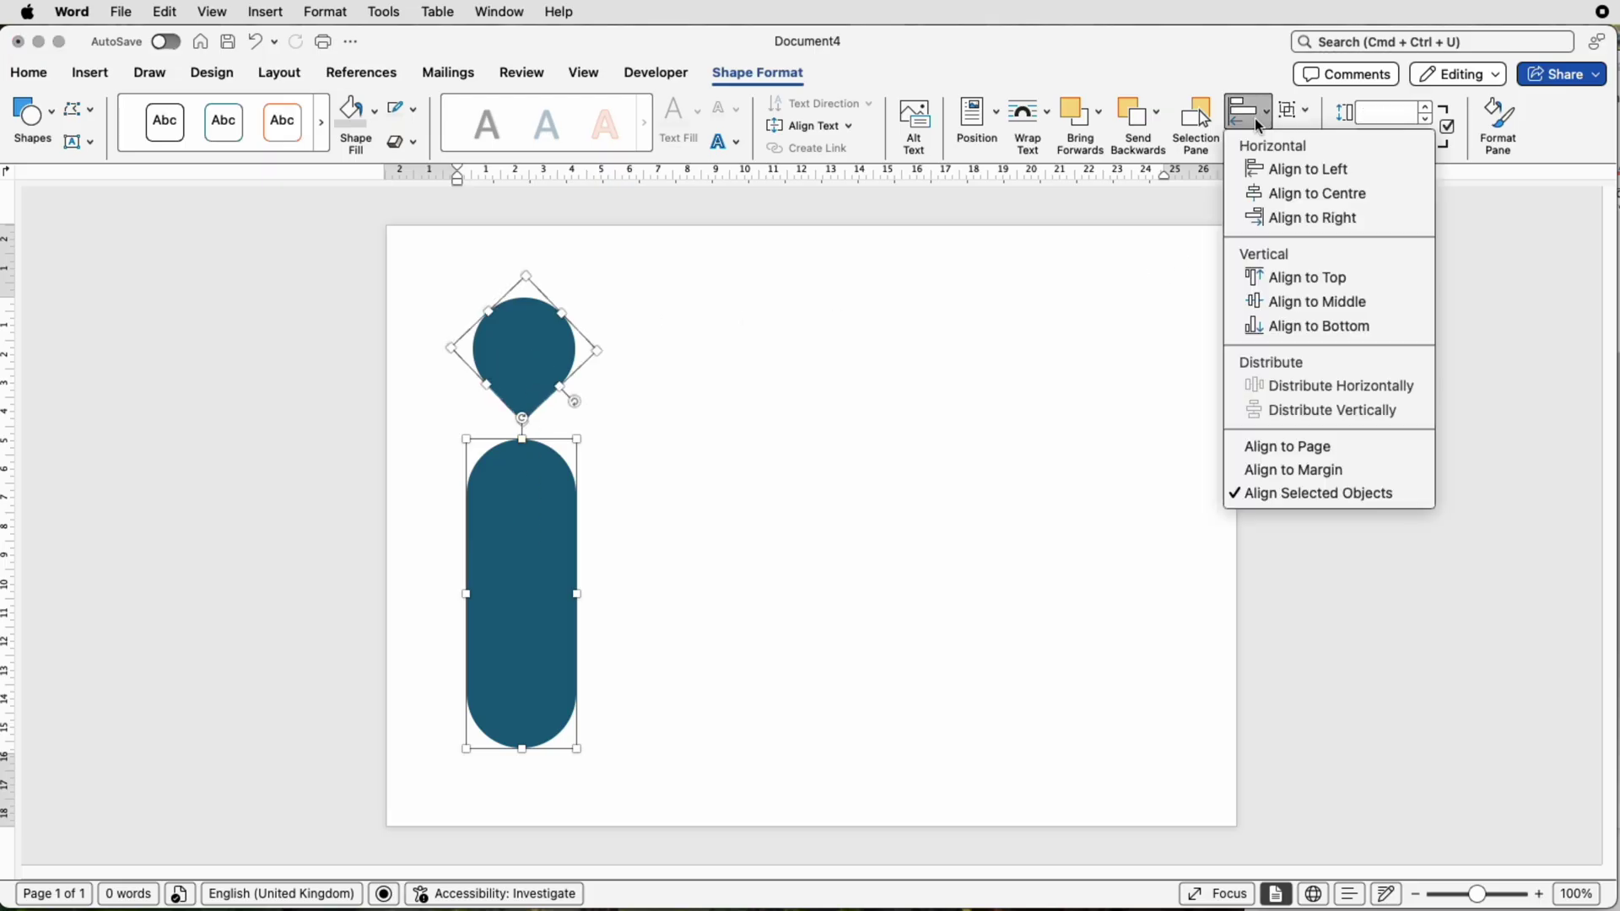
left_click(1265, 203)
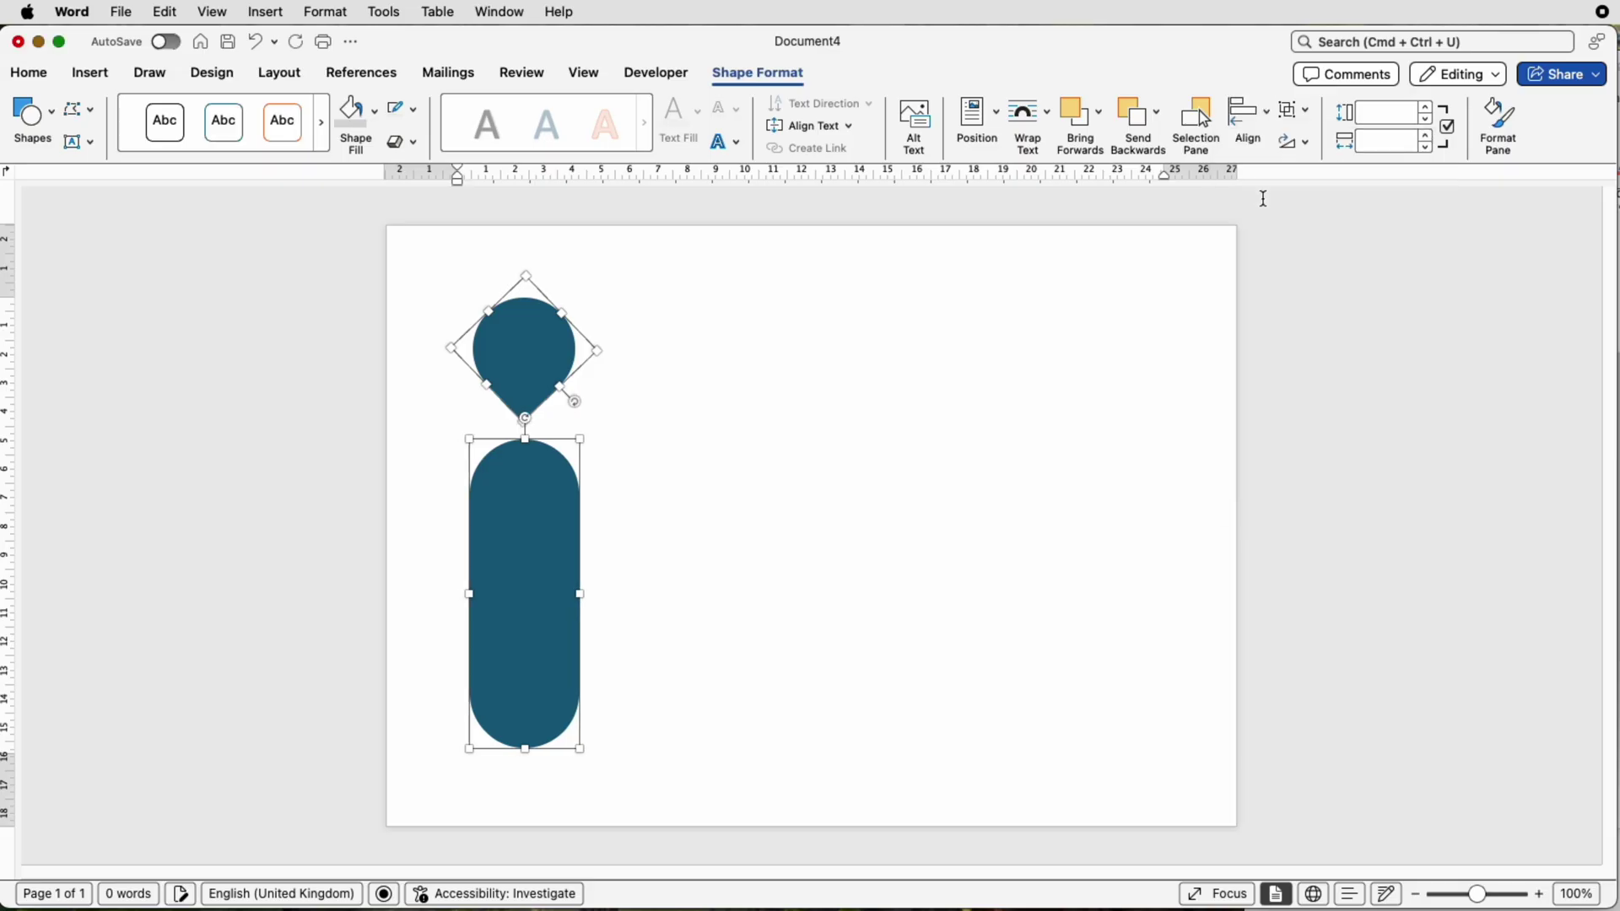
left_click(1086, 399)
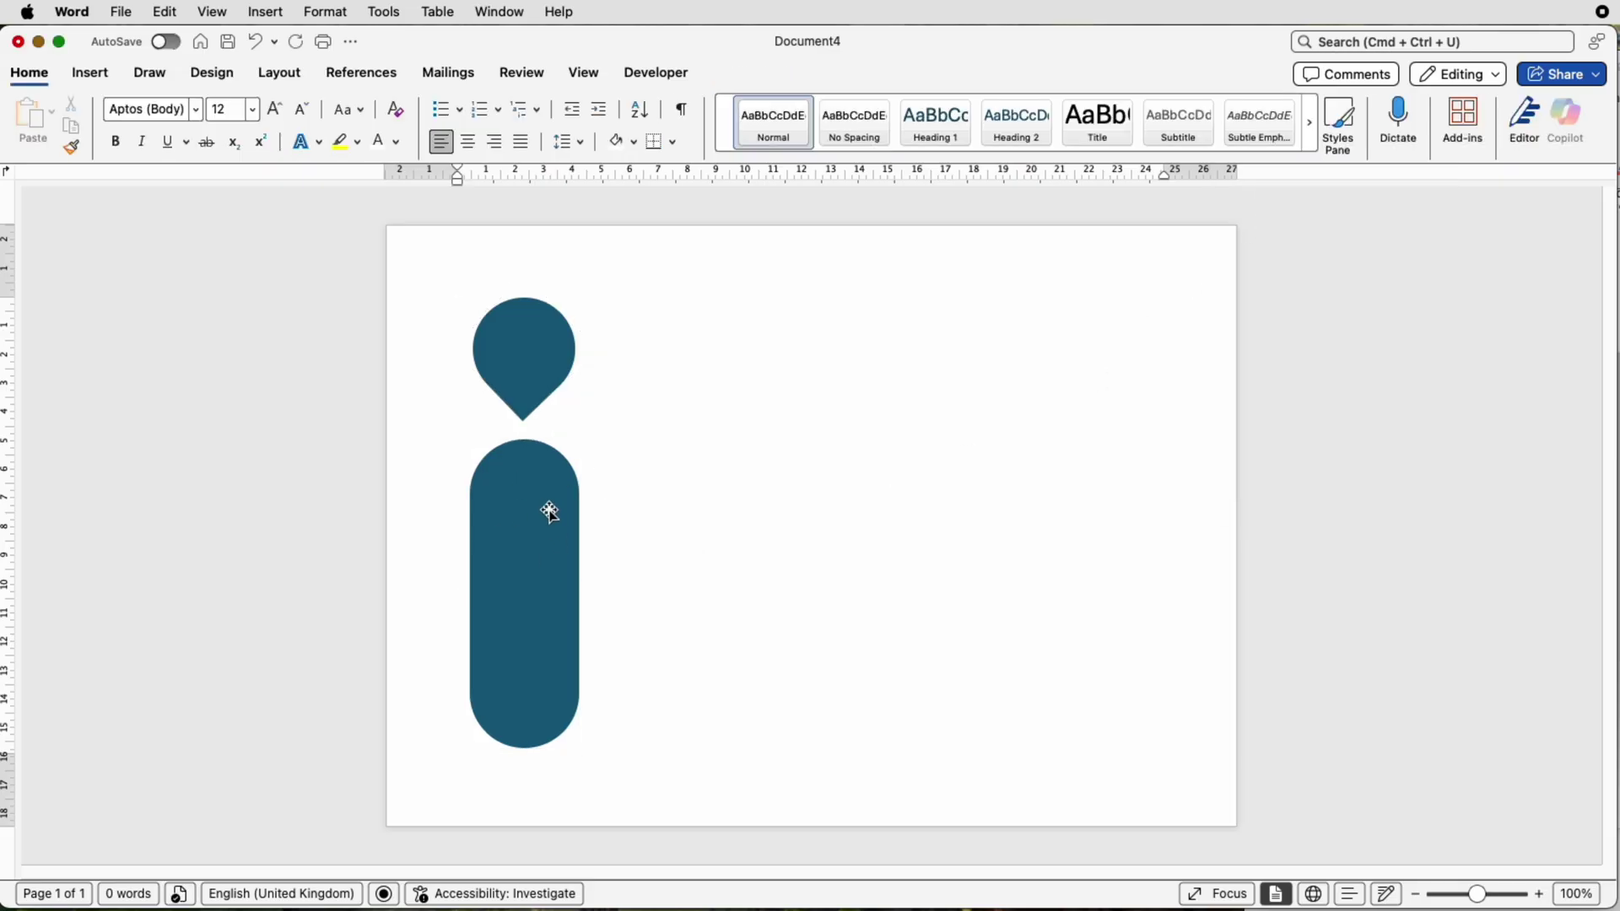
- Fill the teardrop with the recent teal swatch after trying and cancelling a custom colour
left_click(528, 346)
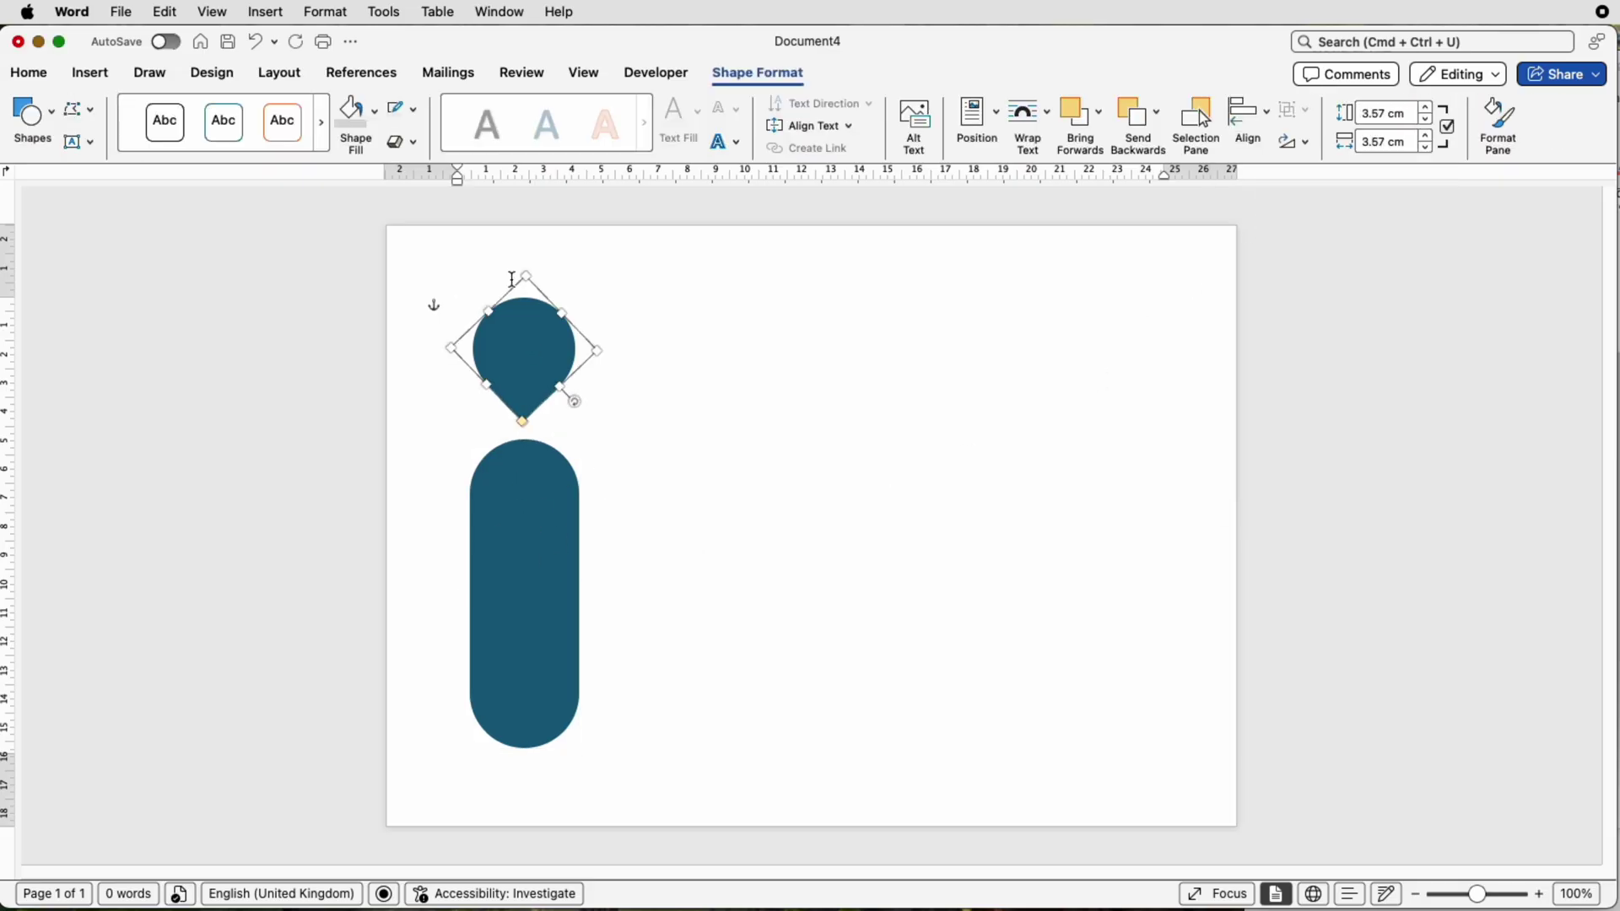
left_click(375, 114)
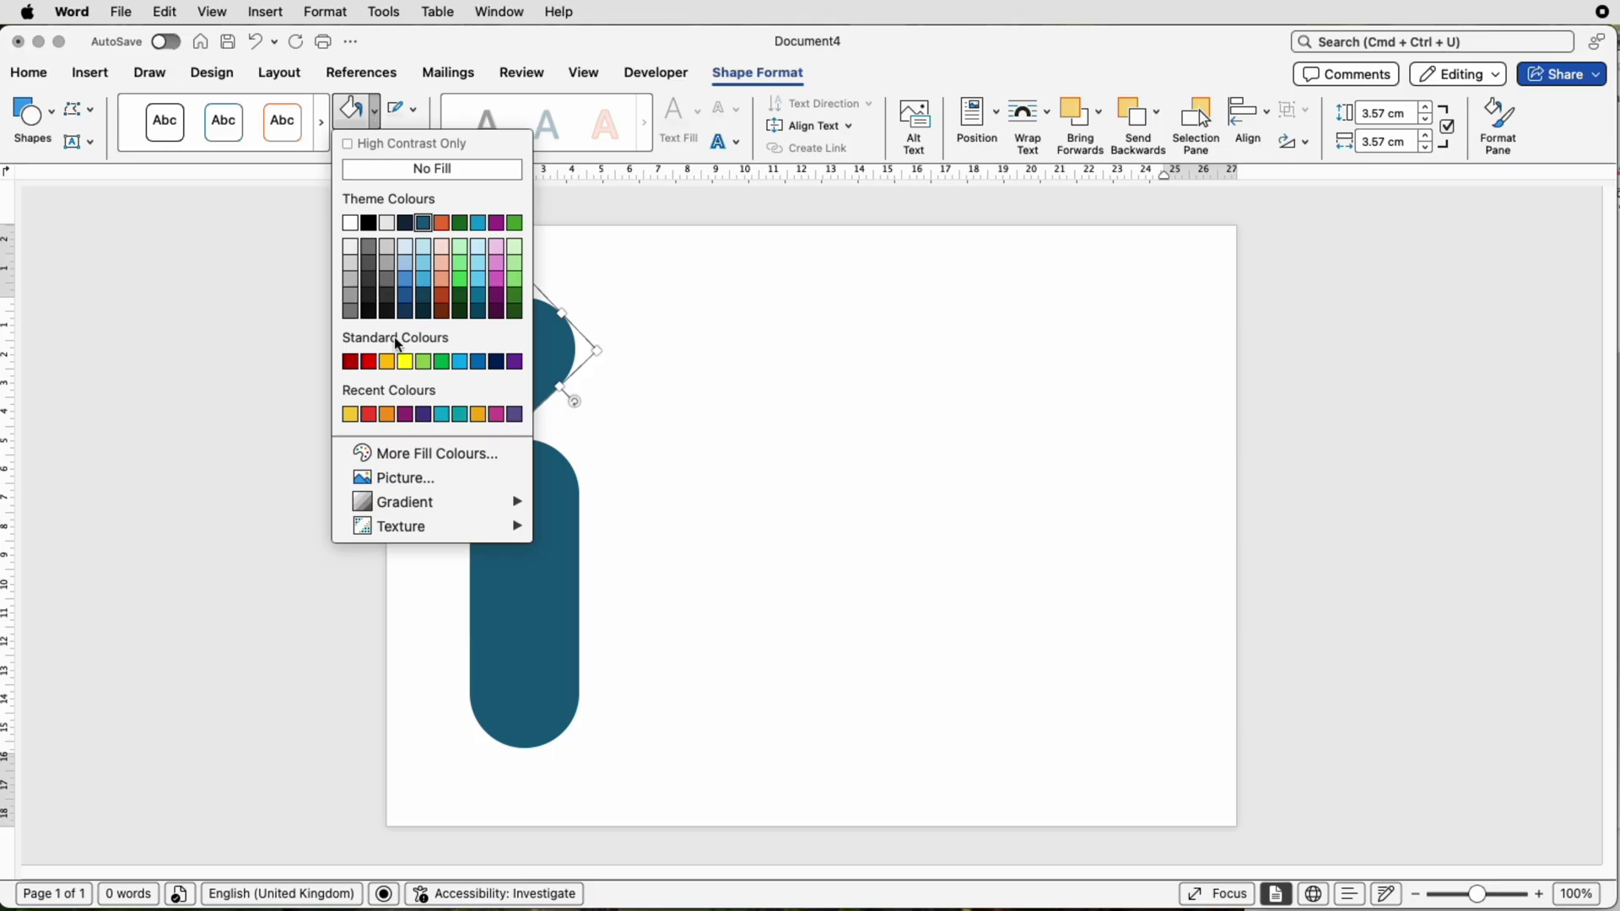
left_click(426, 456)
left_click_drag(987, 413, 881, 412)
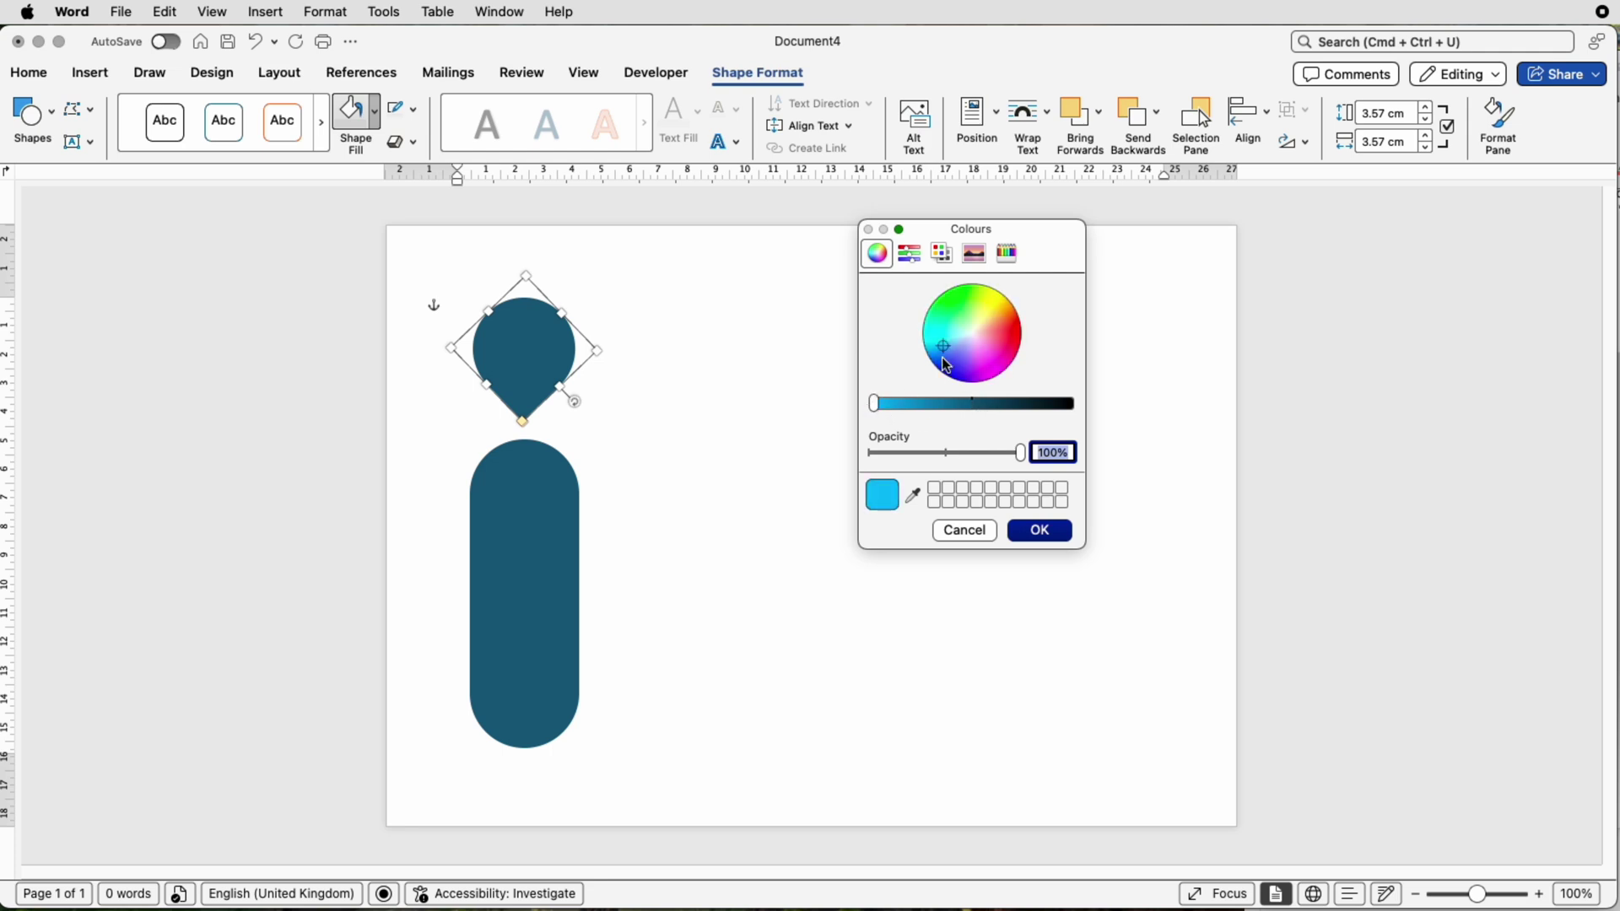
mouse_move(940, 347)
left_mouse_down()
mouse_move(987, 359)
mouse_move(985, 317)
mouse_move(960, 322)
mouse_move(953, 351)
left_mouse_up()
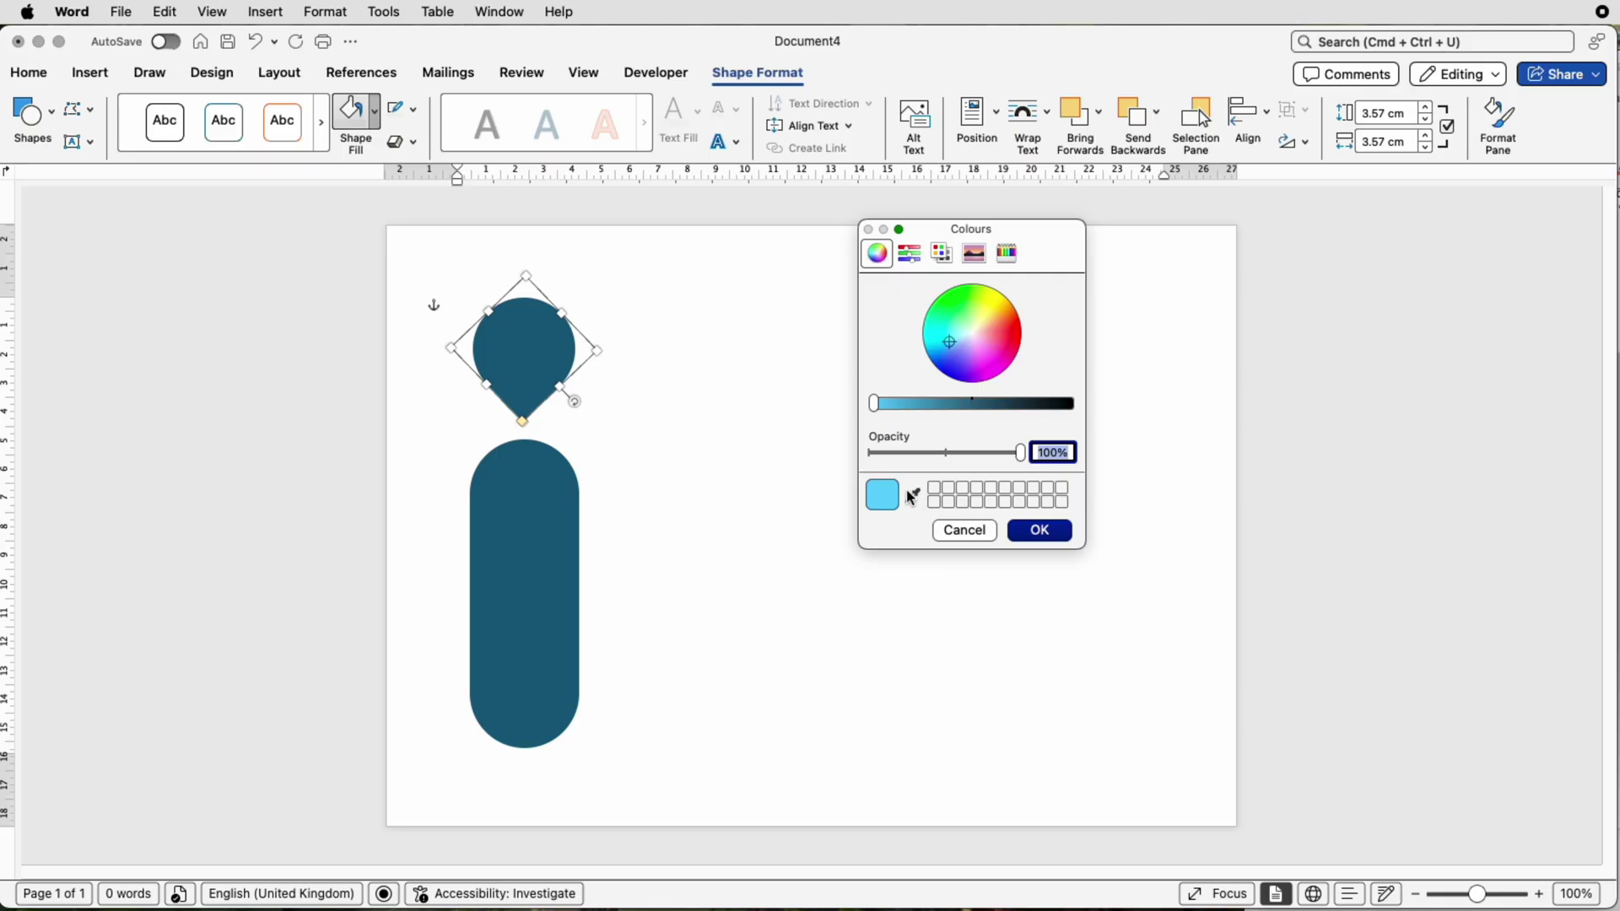
left_click(965, 530)
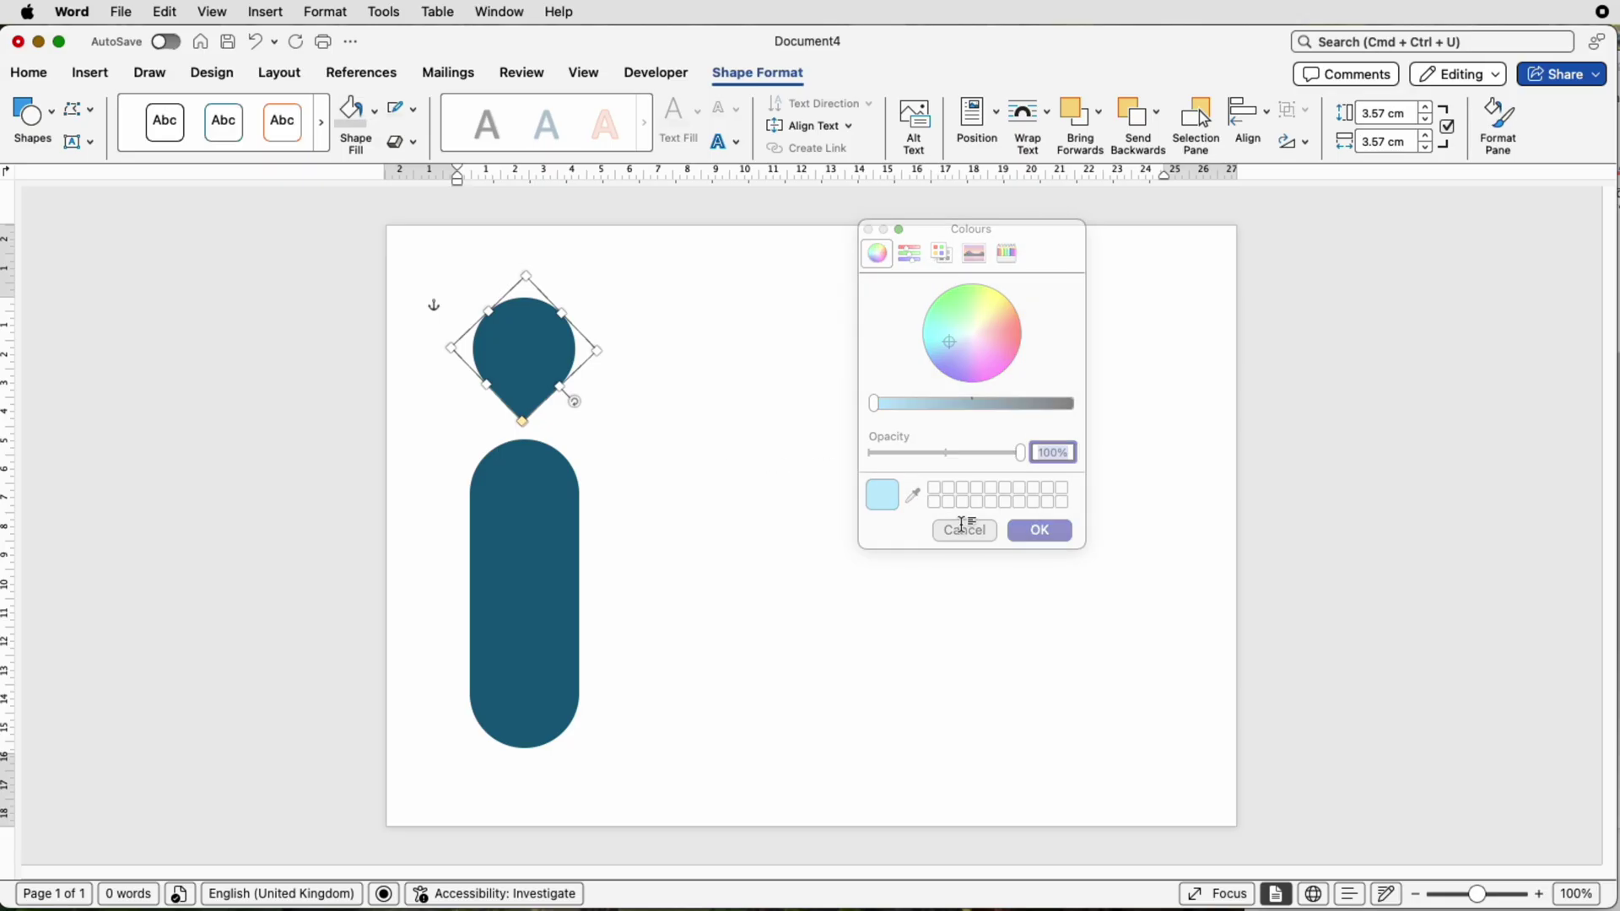
left_click(375, 119)
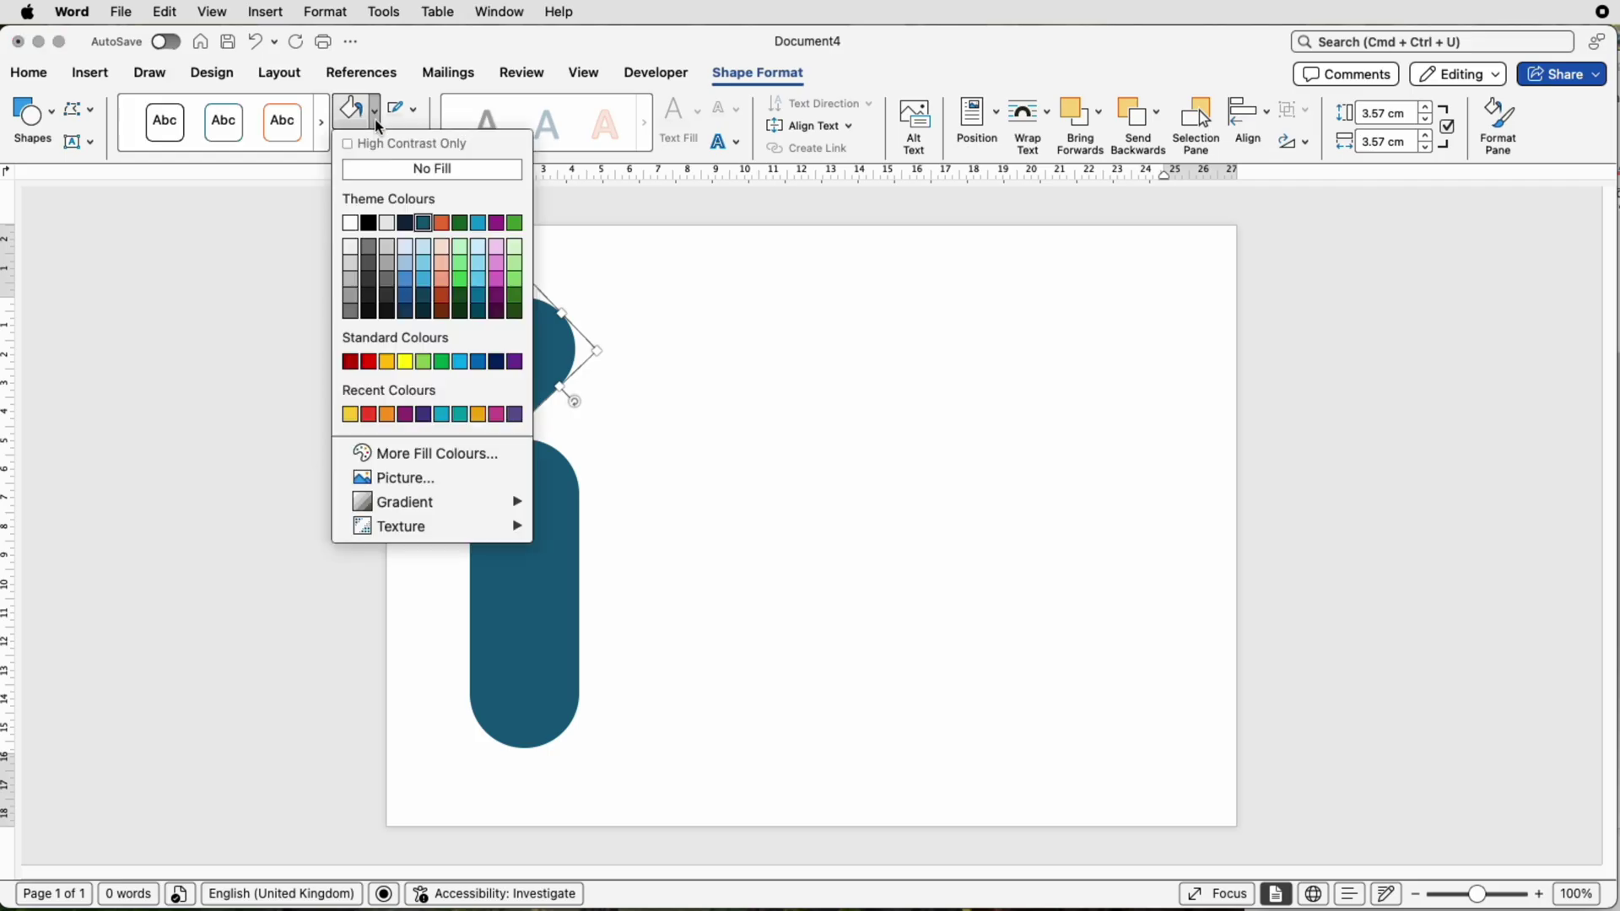
left_click(442, 415)
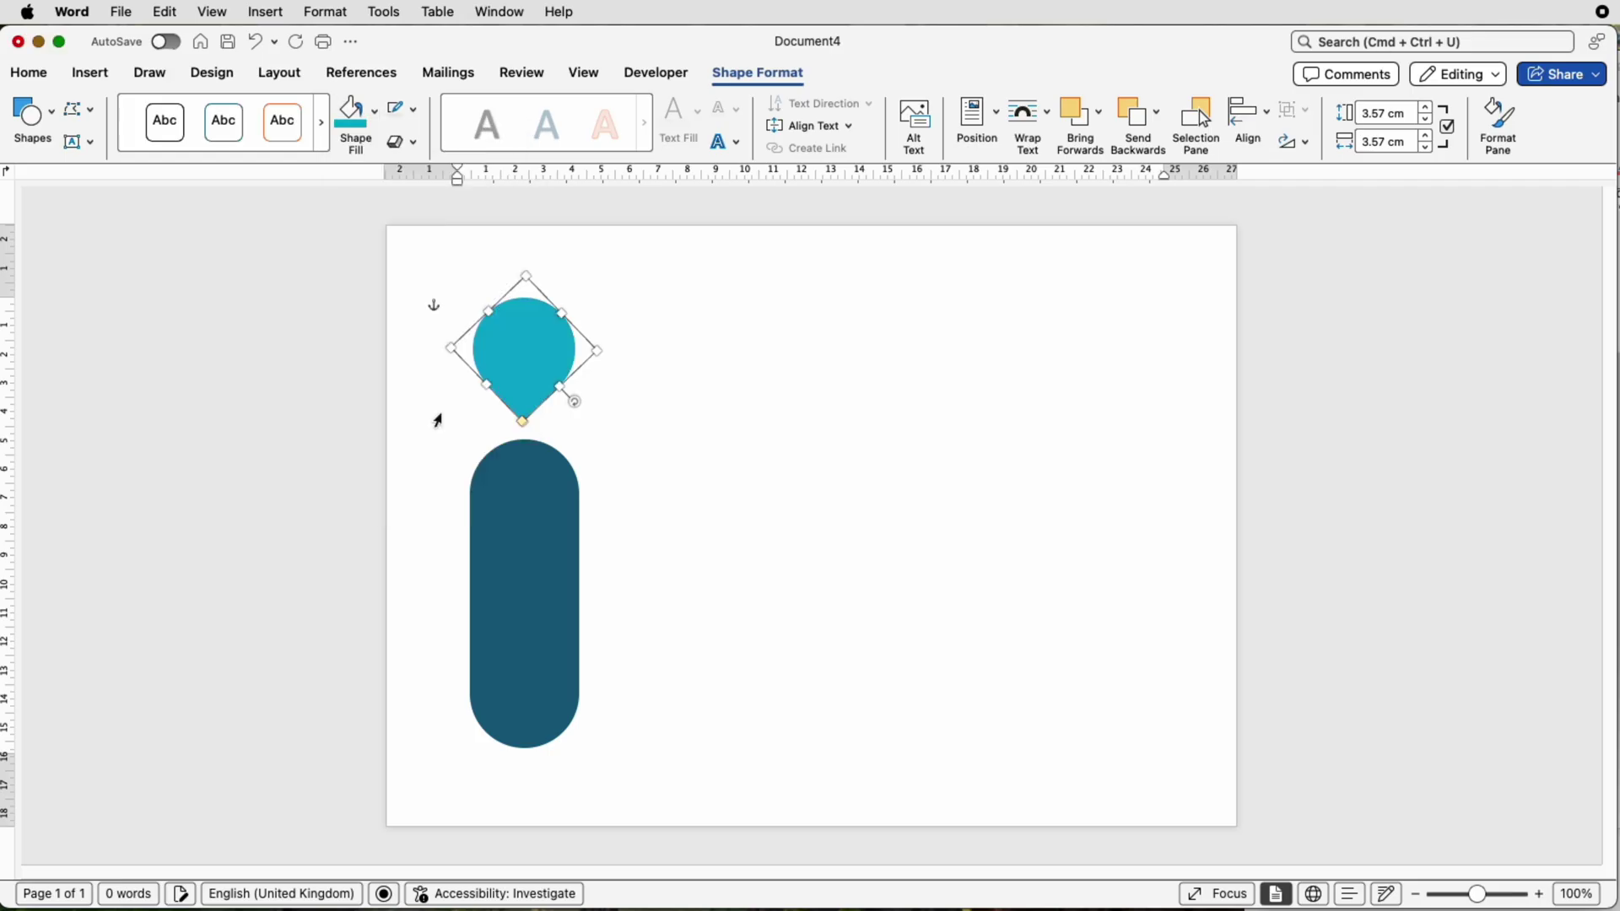
left_click(543, 490)
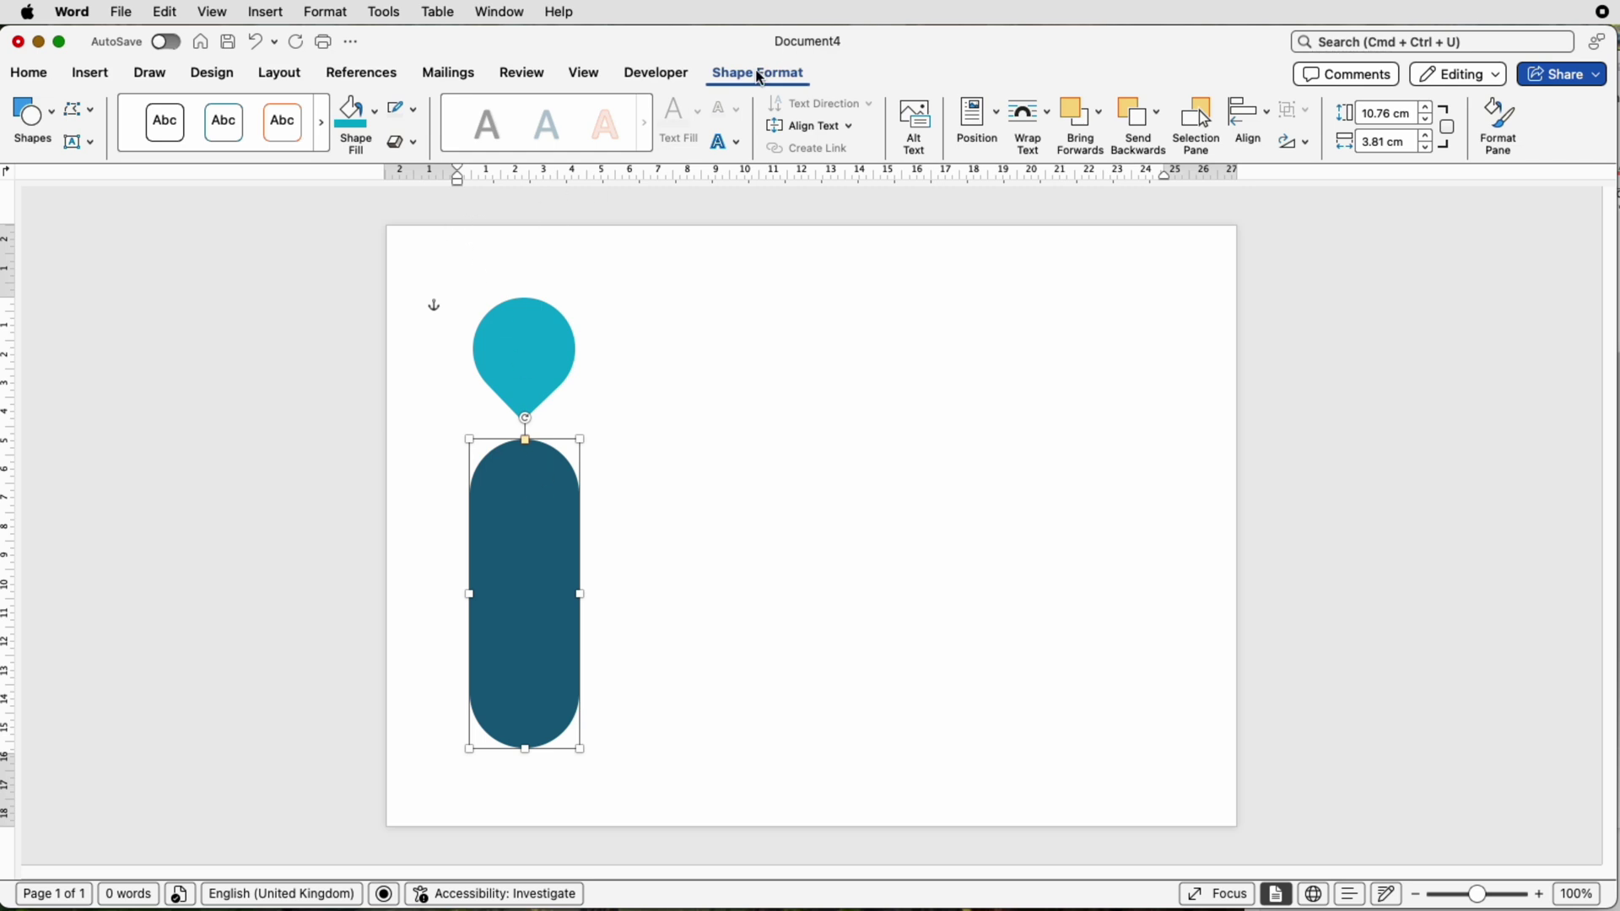
- Switch the pill's fill to a gradient and move its two stops to the ends
left_click(1502, 125)
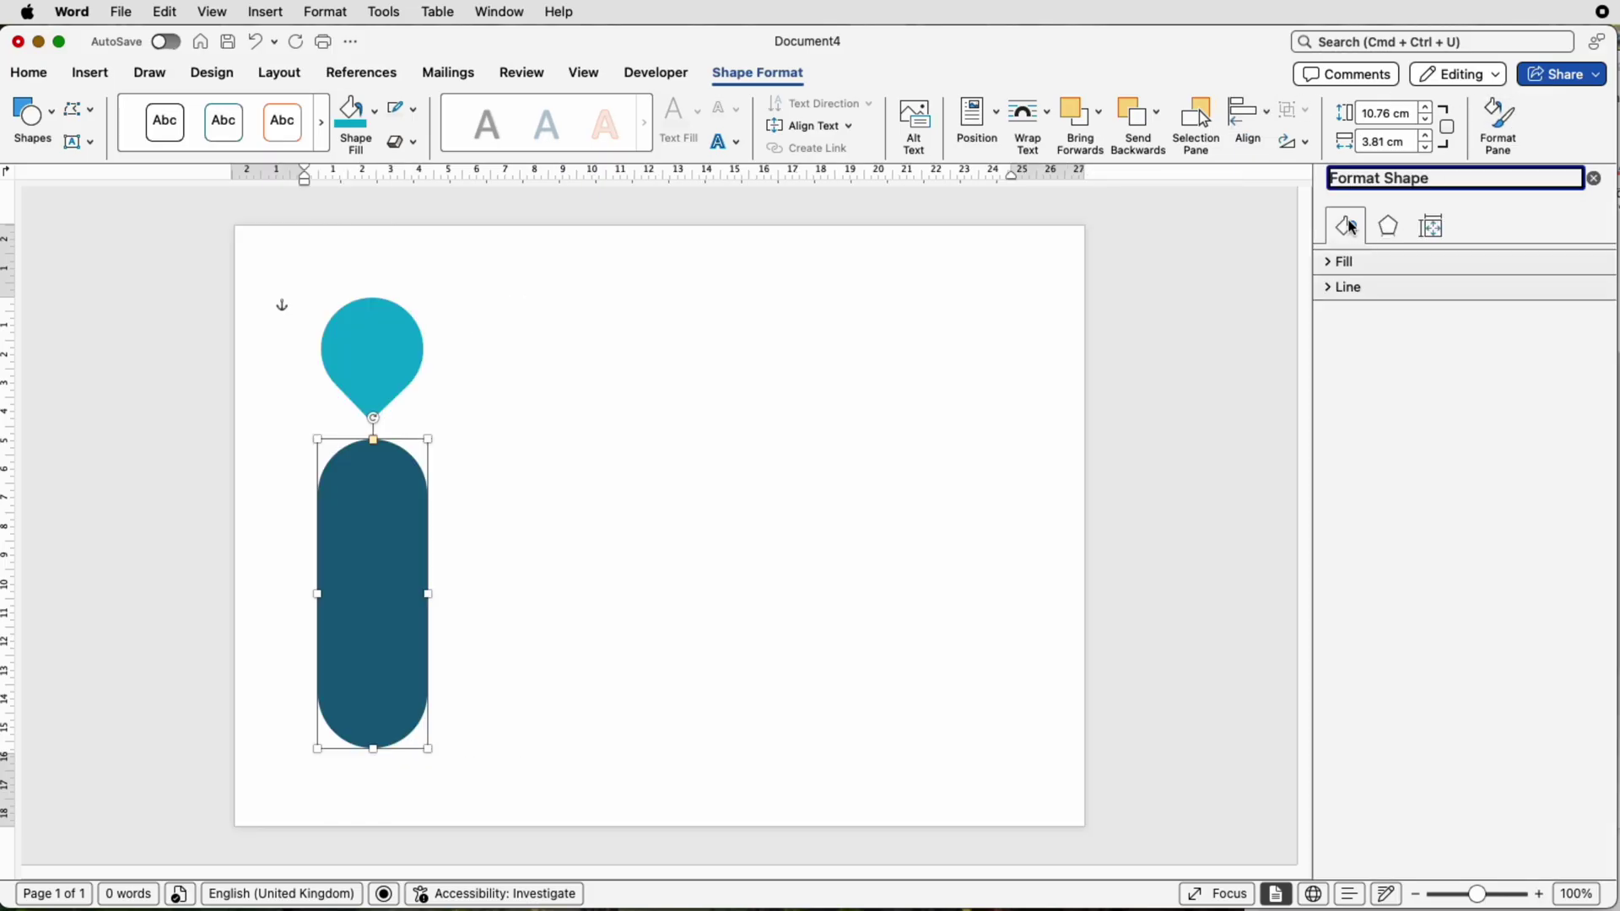
left_click(1330, 262)
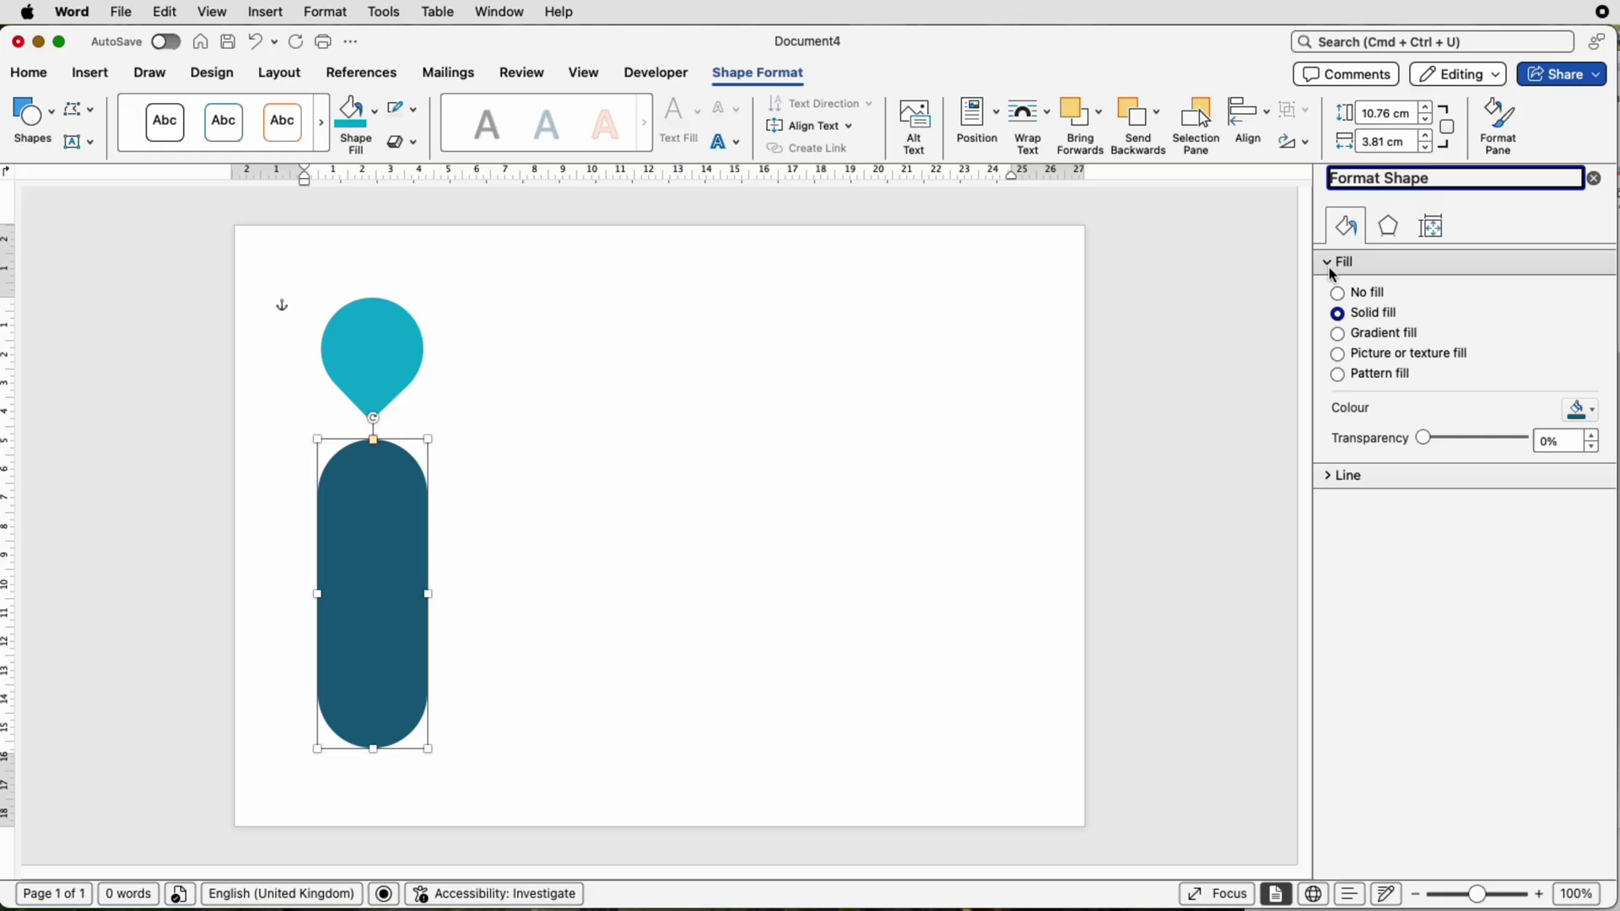
left_click(1339, 335)
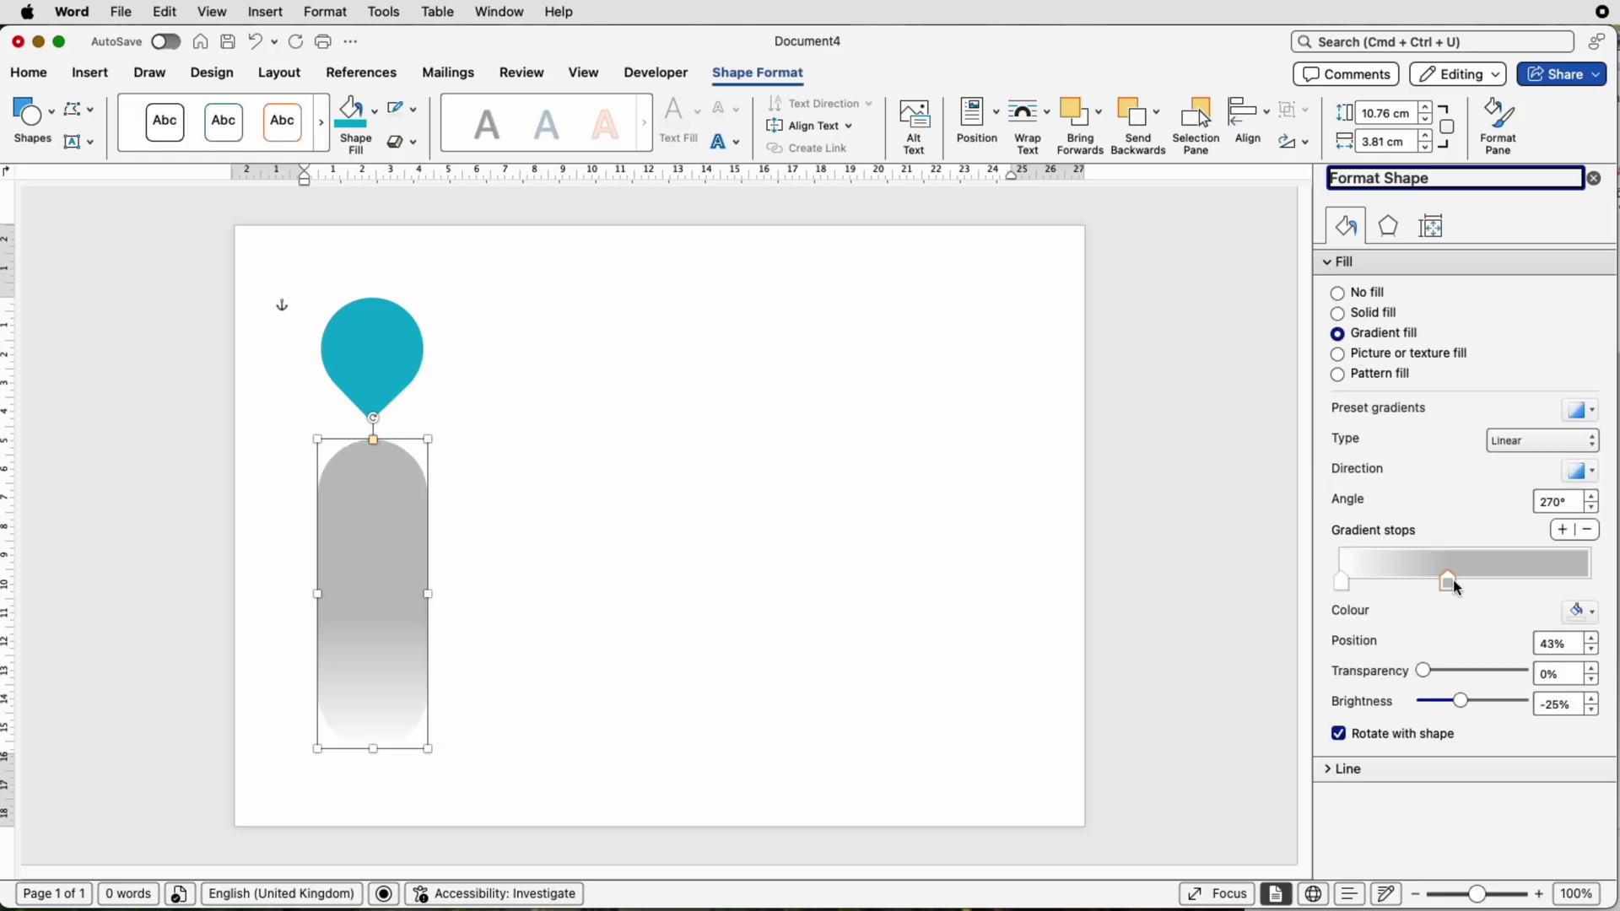
left_click_drag(1449, 581, 1590, 582)
mouse_move(1342, 583)
left_mouse_down()
mouse_move(1533, 586)
mouse_move(1339, 586)
left_mouse_up()
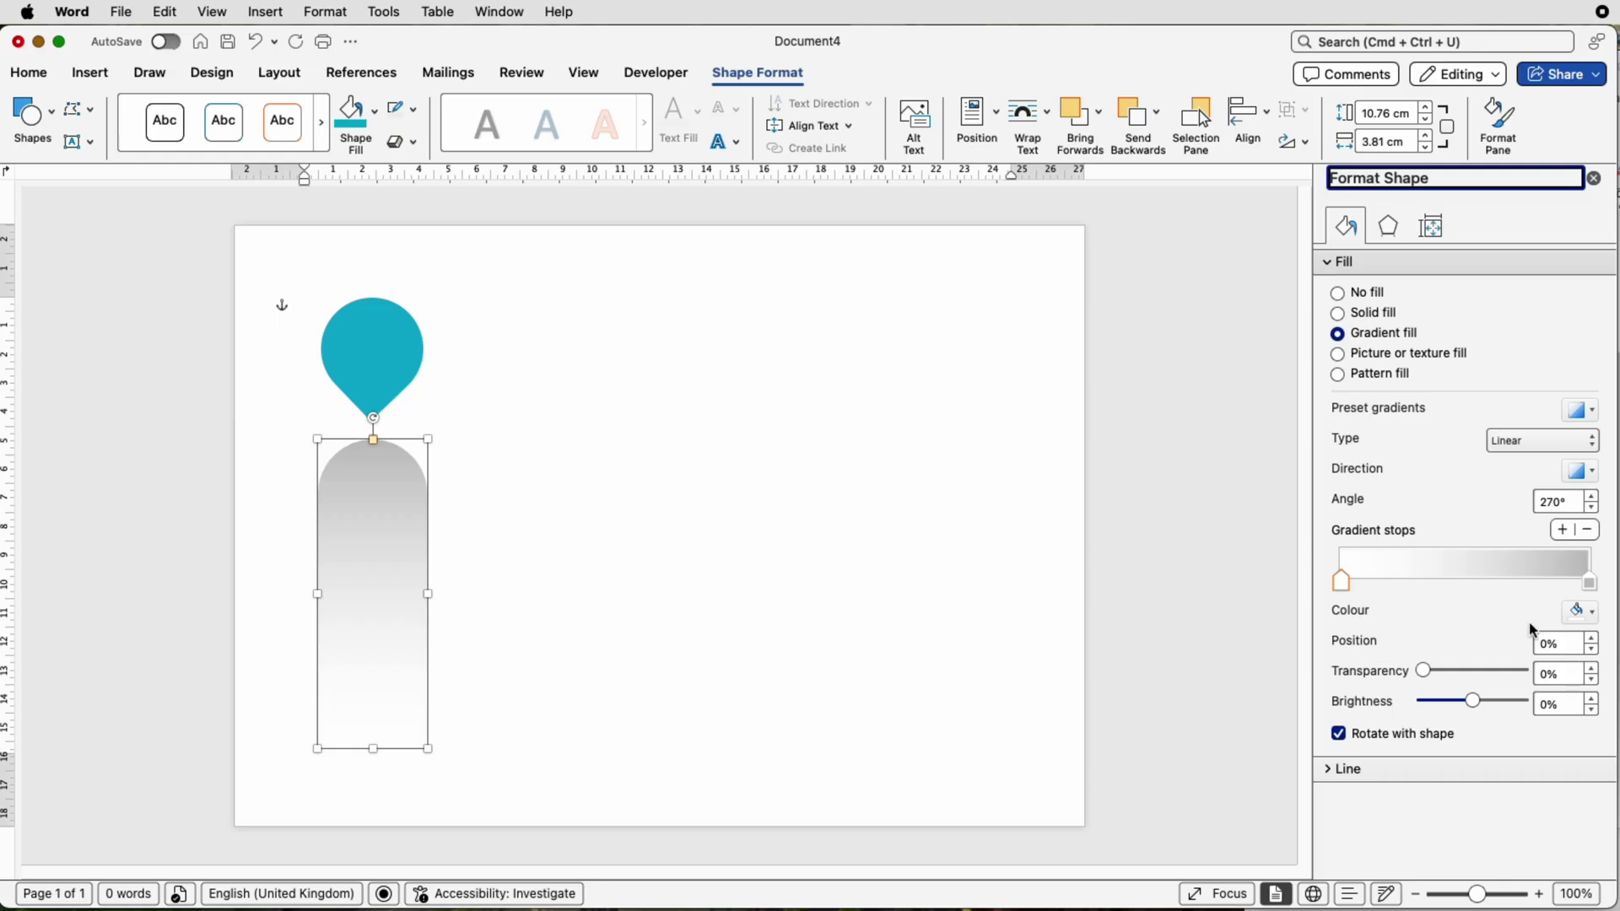
- Colour both gradient stops teal
left_click(1593, 617)
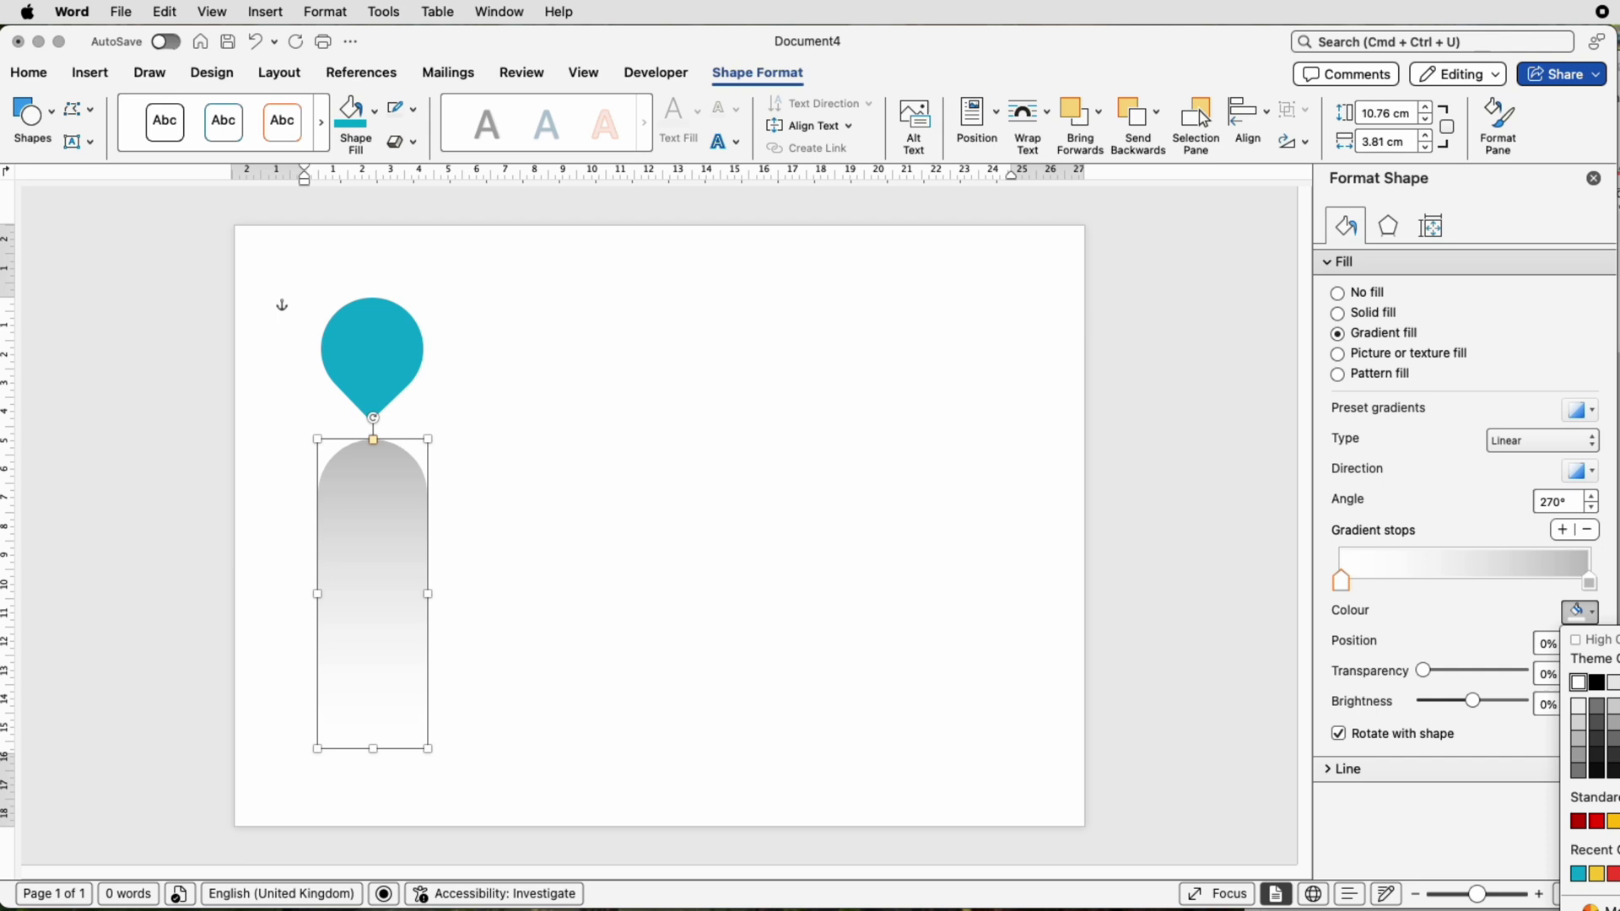
left_click(1578, 873)
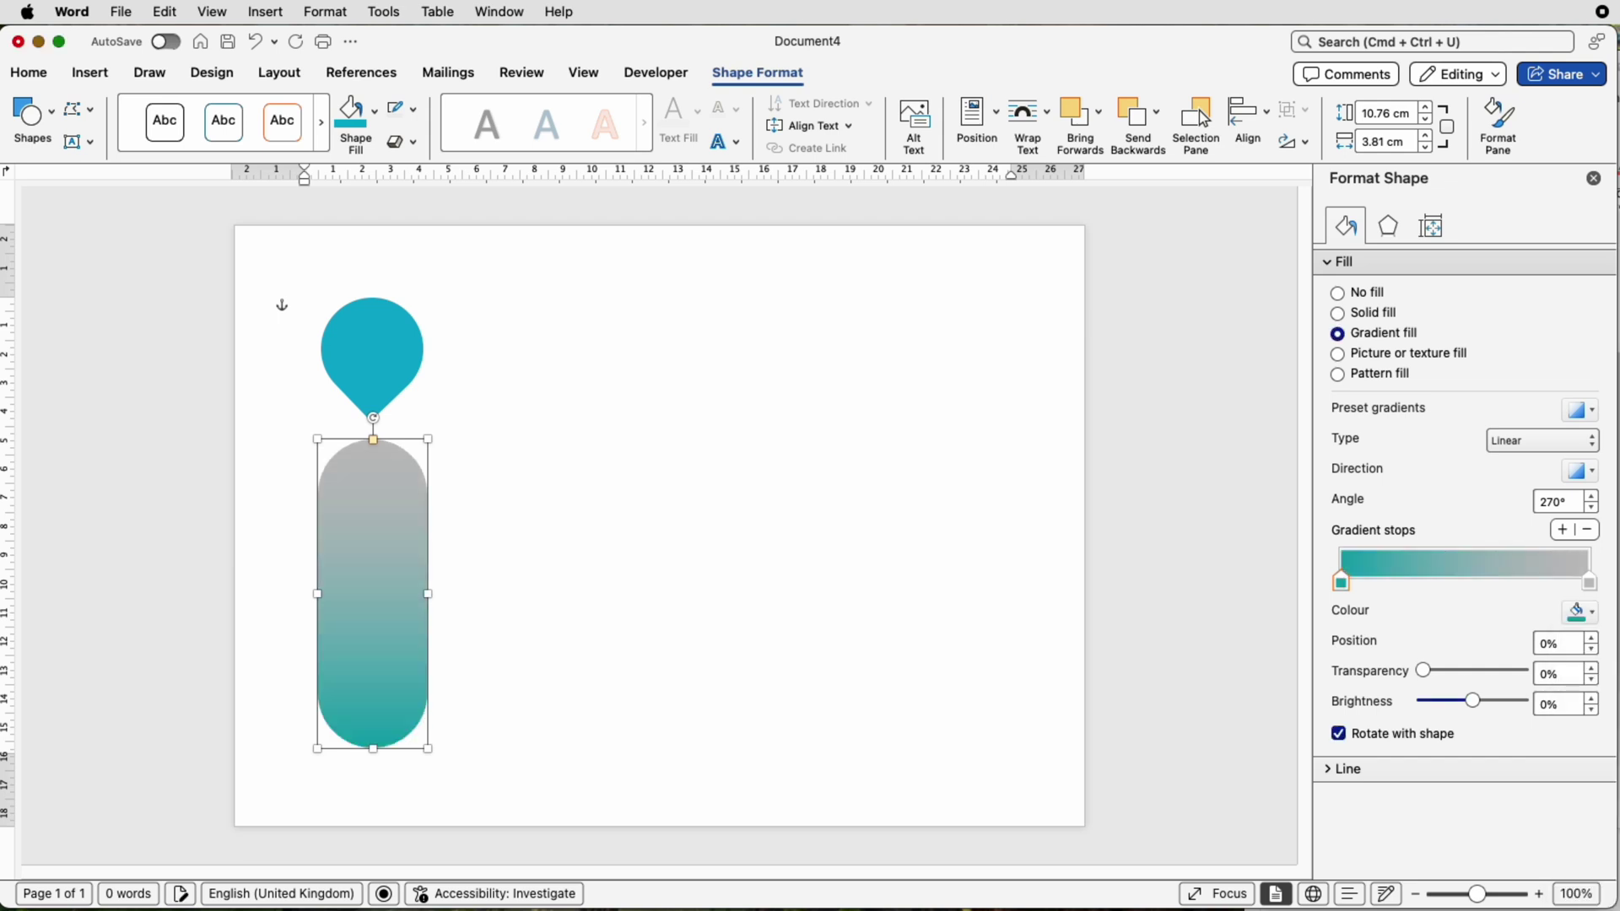
left_click(1590, 582)
left_click(1583, 612)
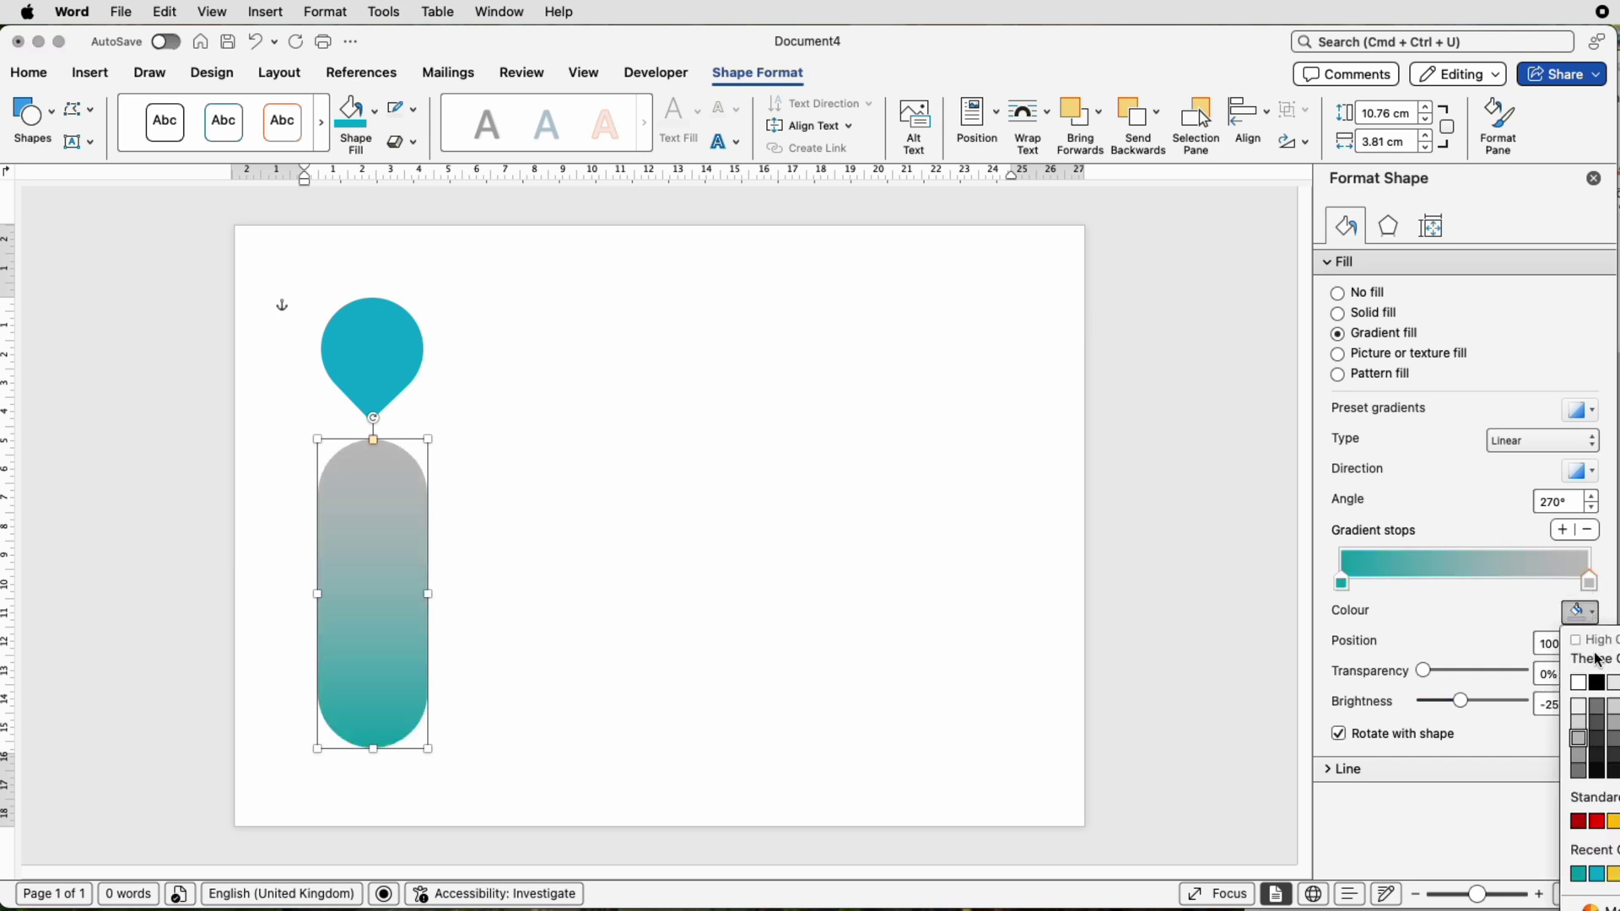
left_click(1598, 875)
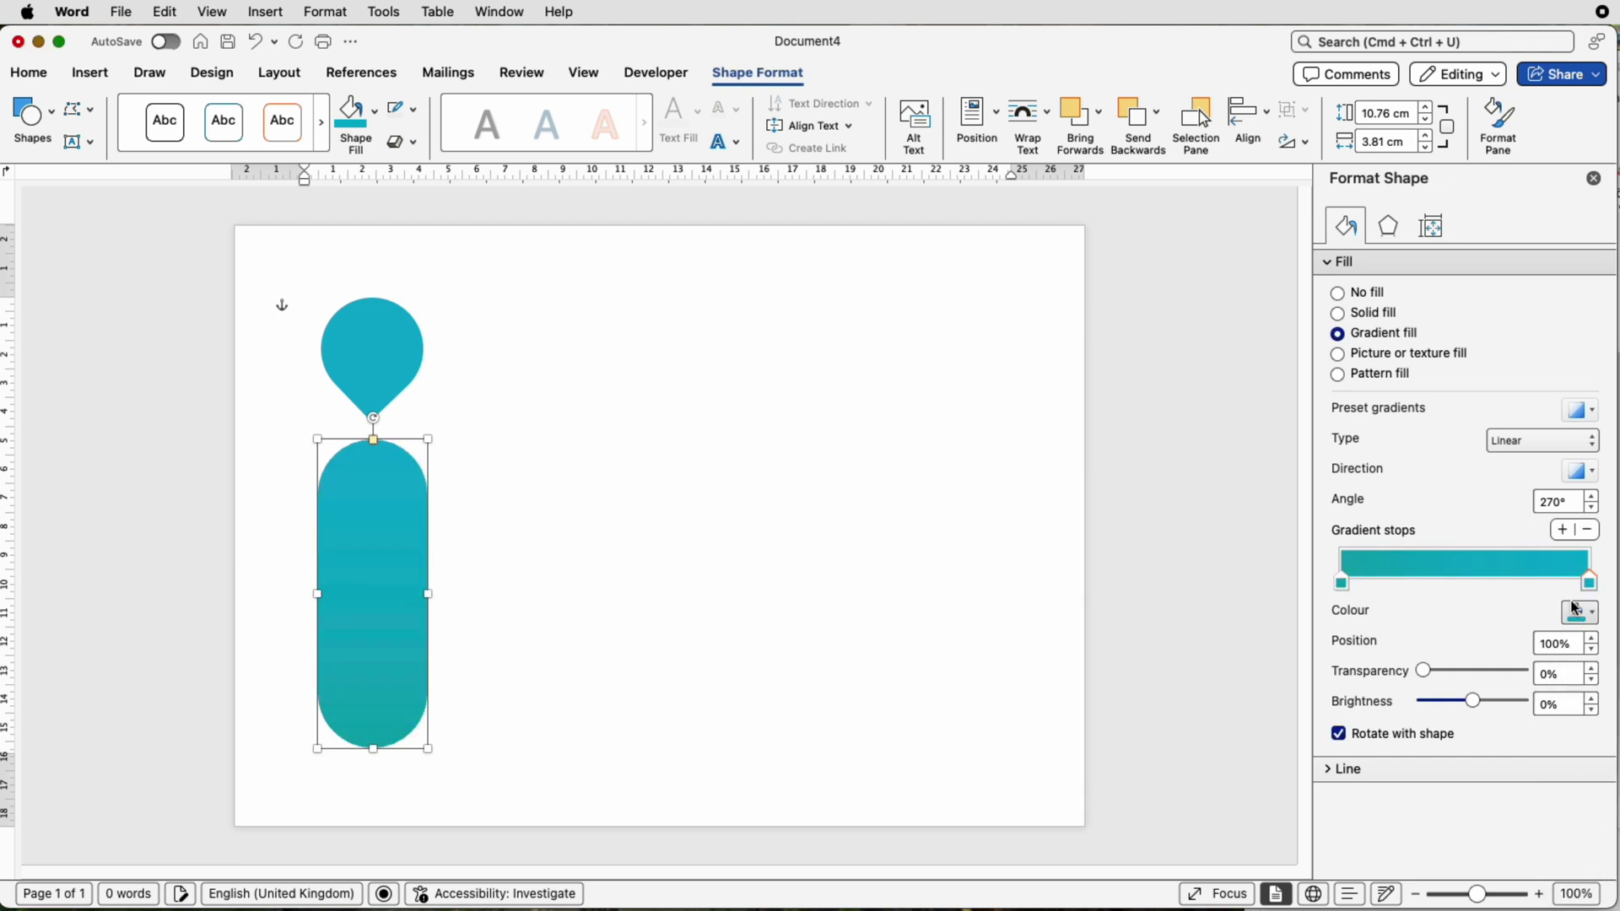
- Keep the gradient Linear and set its direction to 90°
left_click(1590, 446)
left_click(1575, 445)
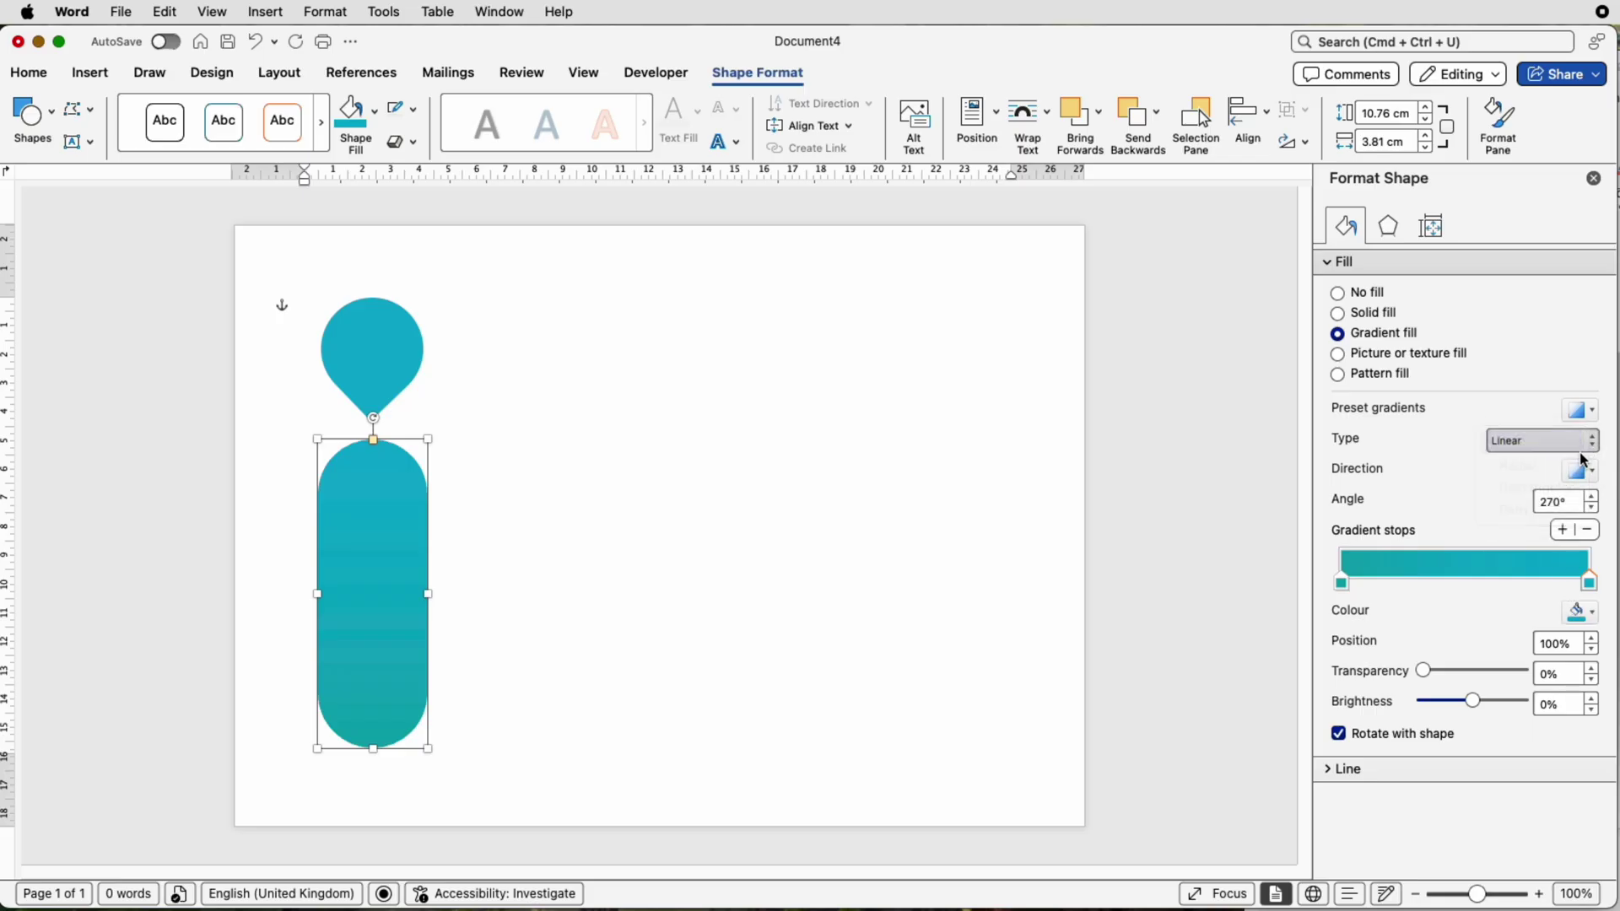
left_click(1592, 474)
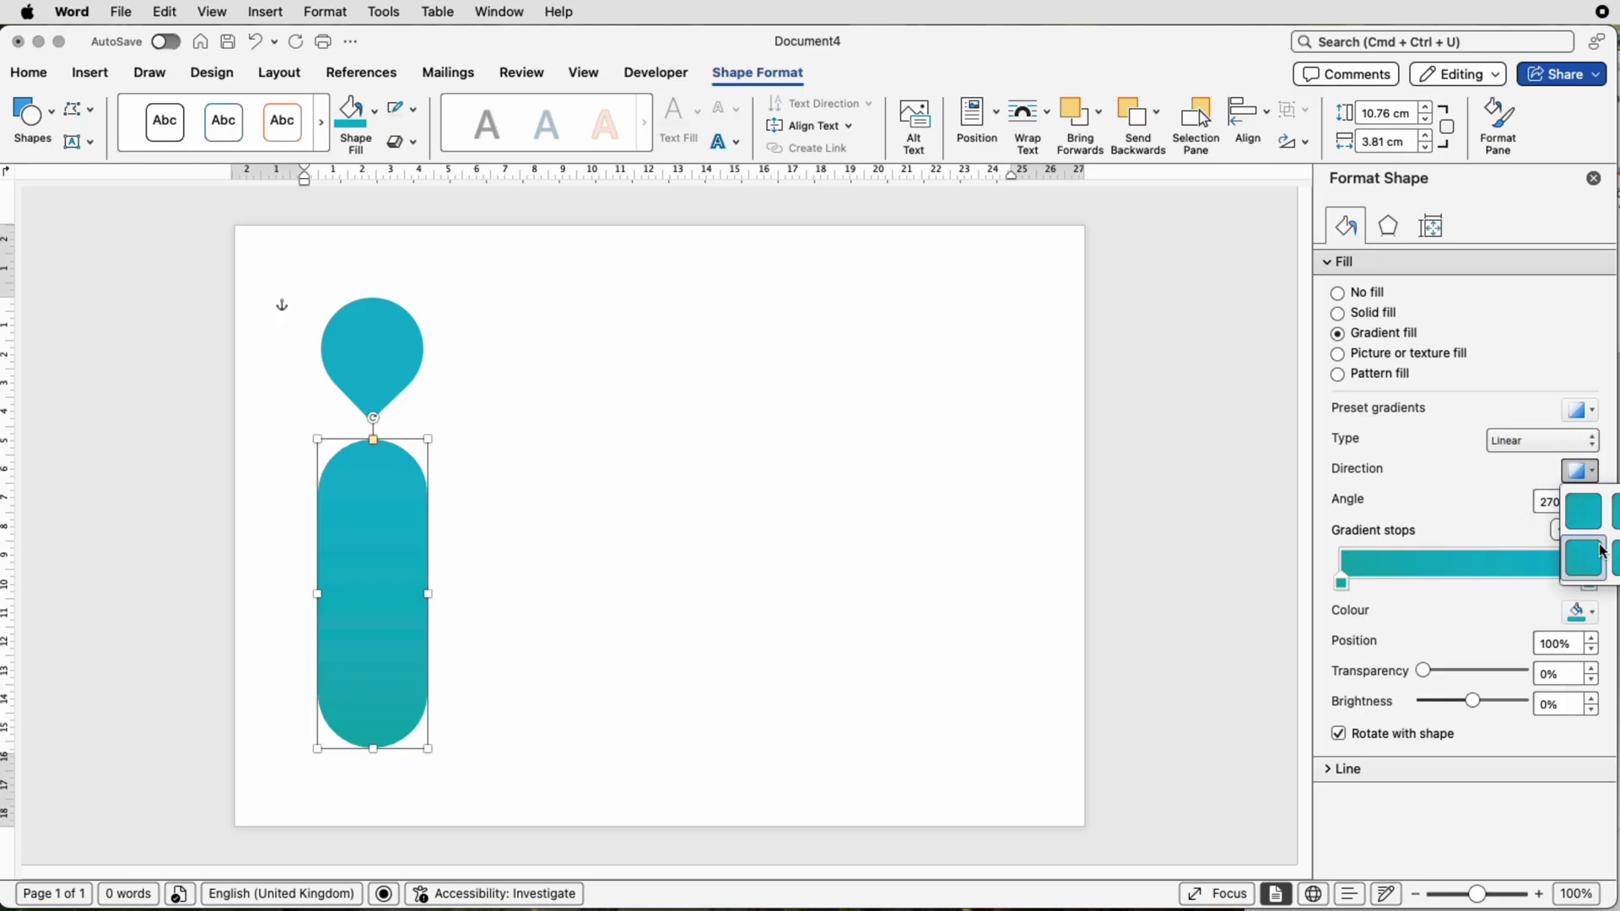
left_click(1614, 510)
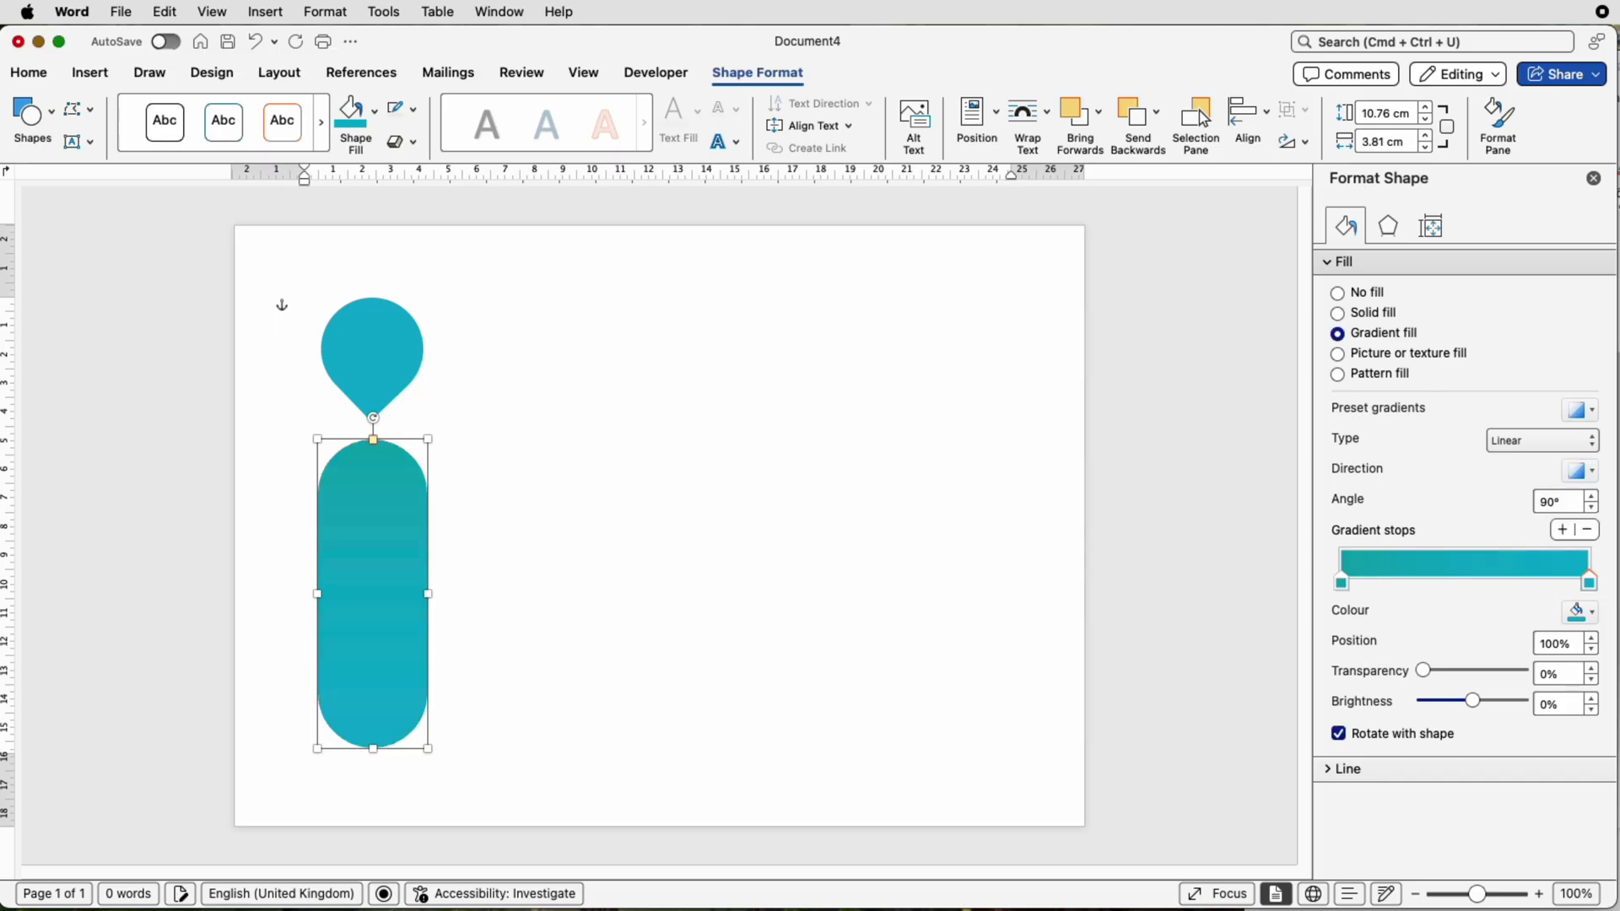
- Give the pill an Inner shadow preset with 2 pt blur and 9 pt distance
left_click(1394, 229)
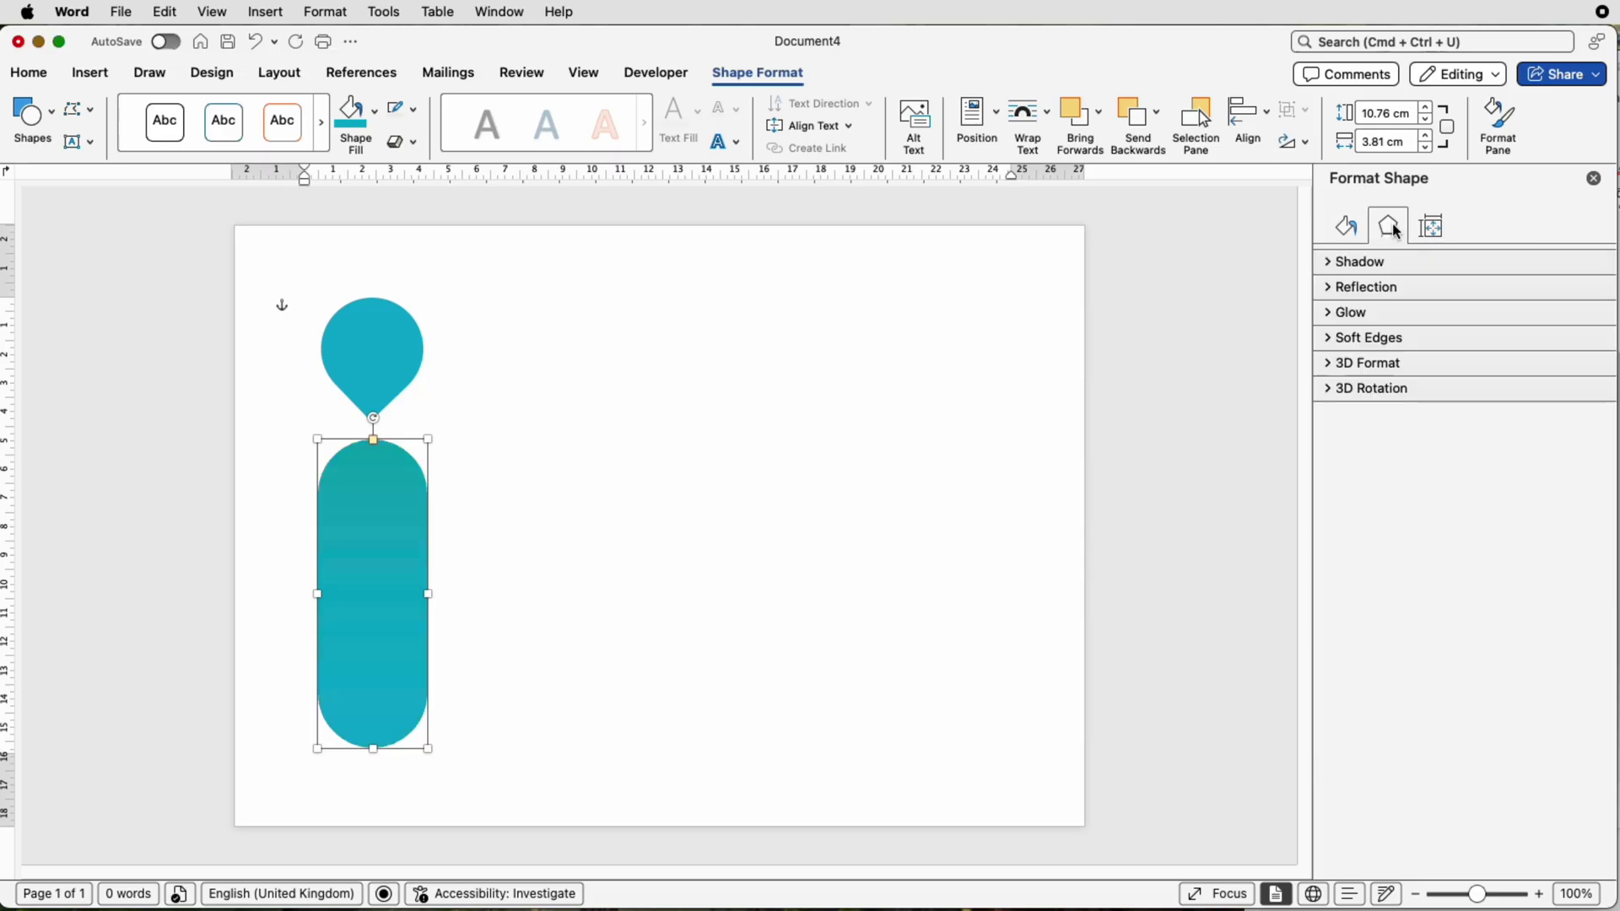
left_click(1330, 265)
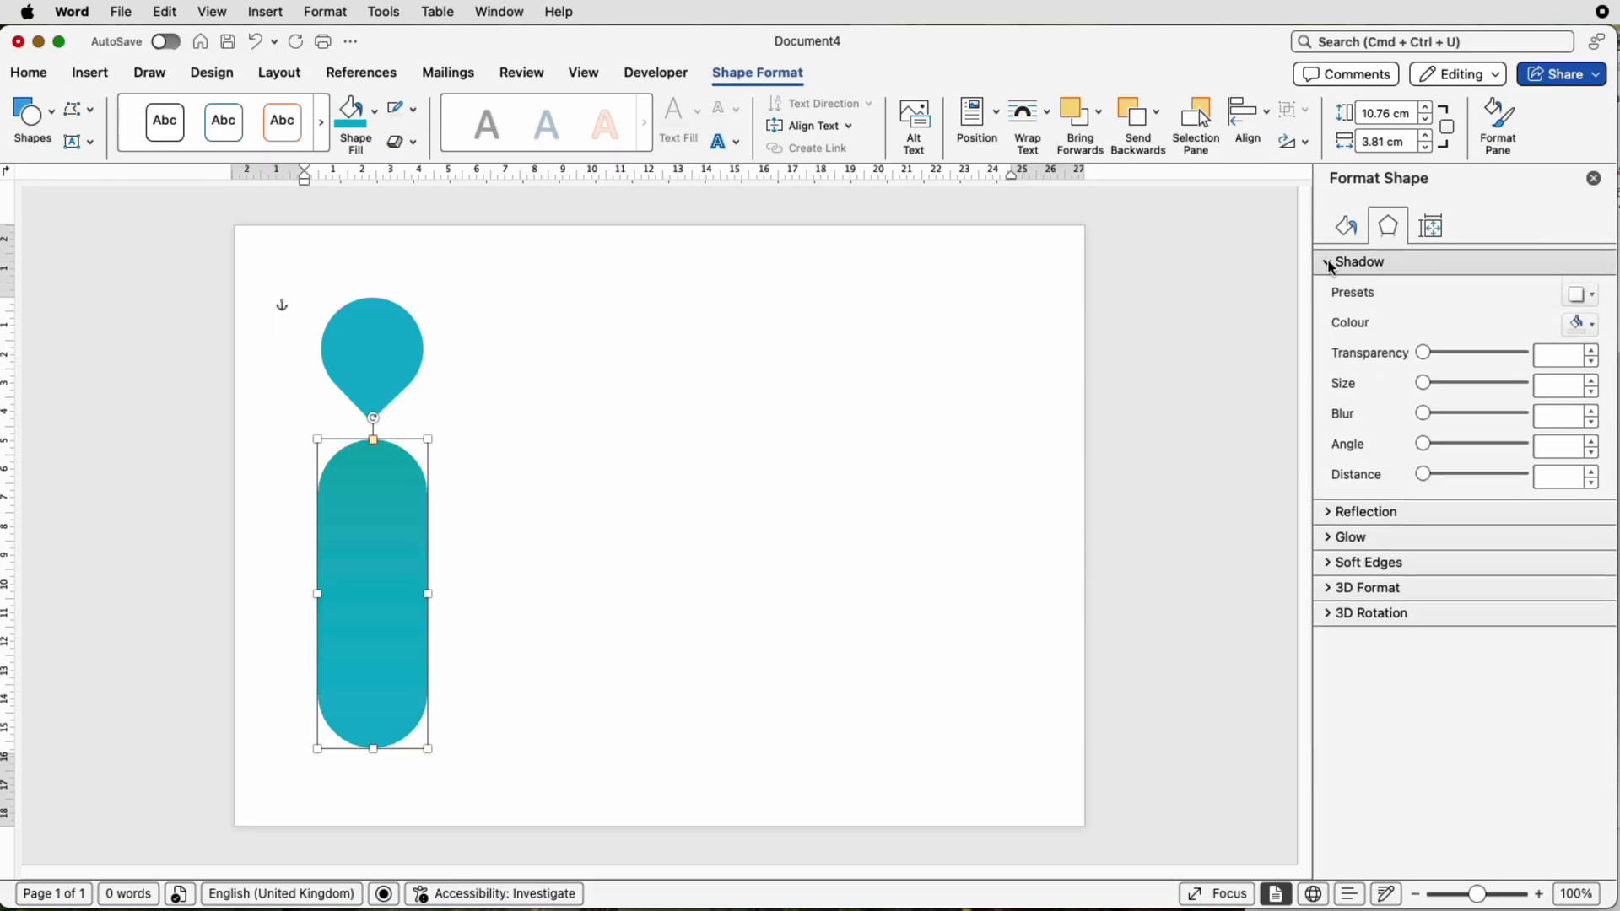
left_click(1594, 302)
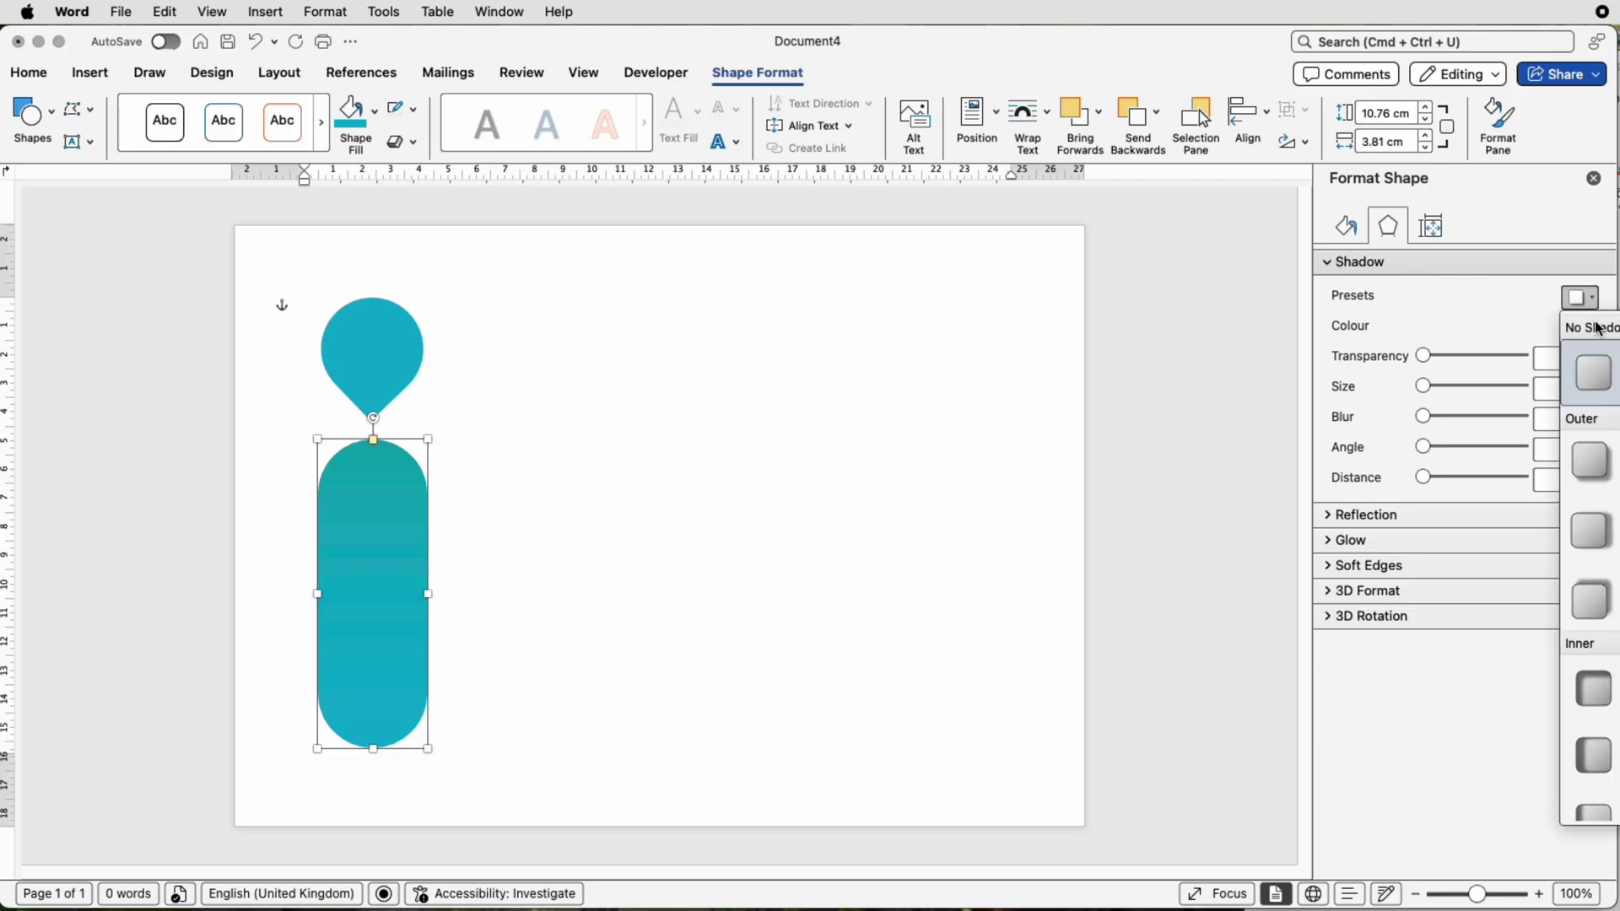
left_click(1594, 690)
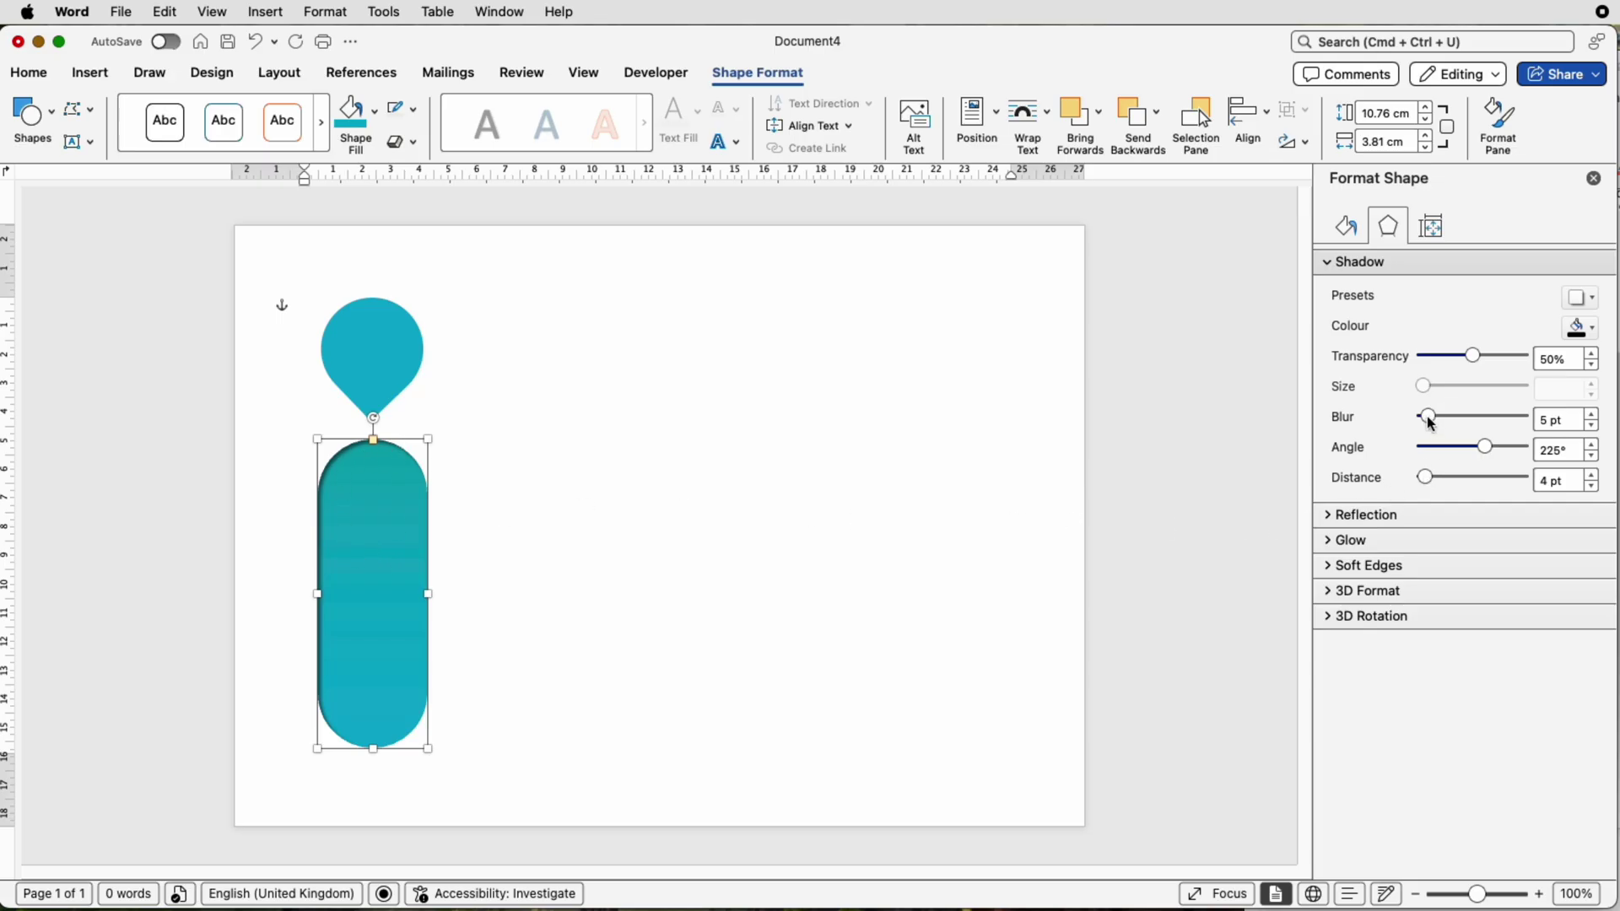
left_click_drag(1429, 422, 1421, 419)
left_click_drag(1425, 482, 1427, 483)
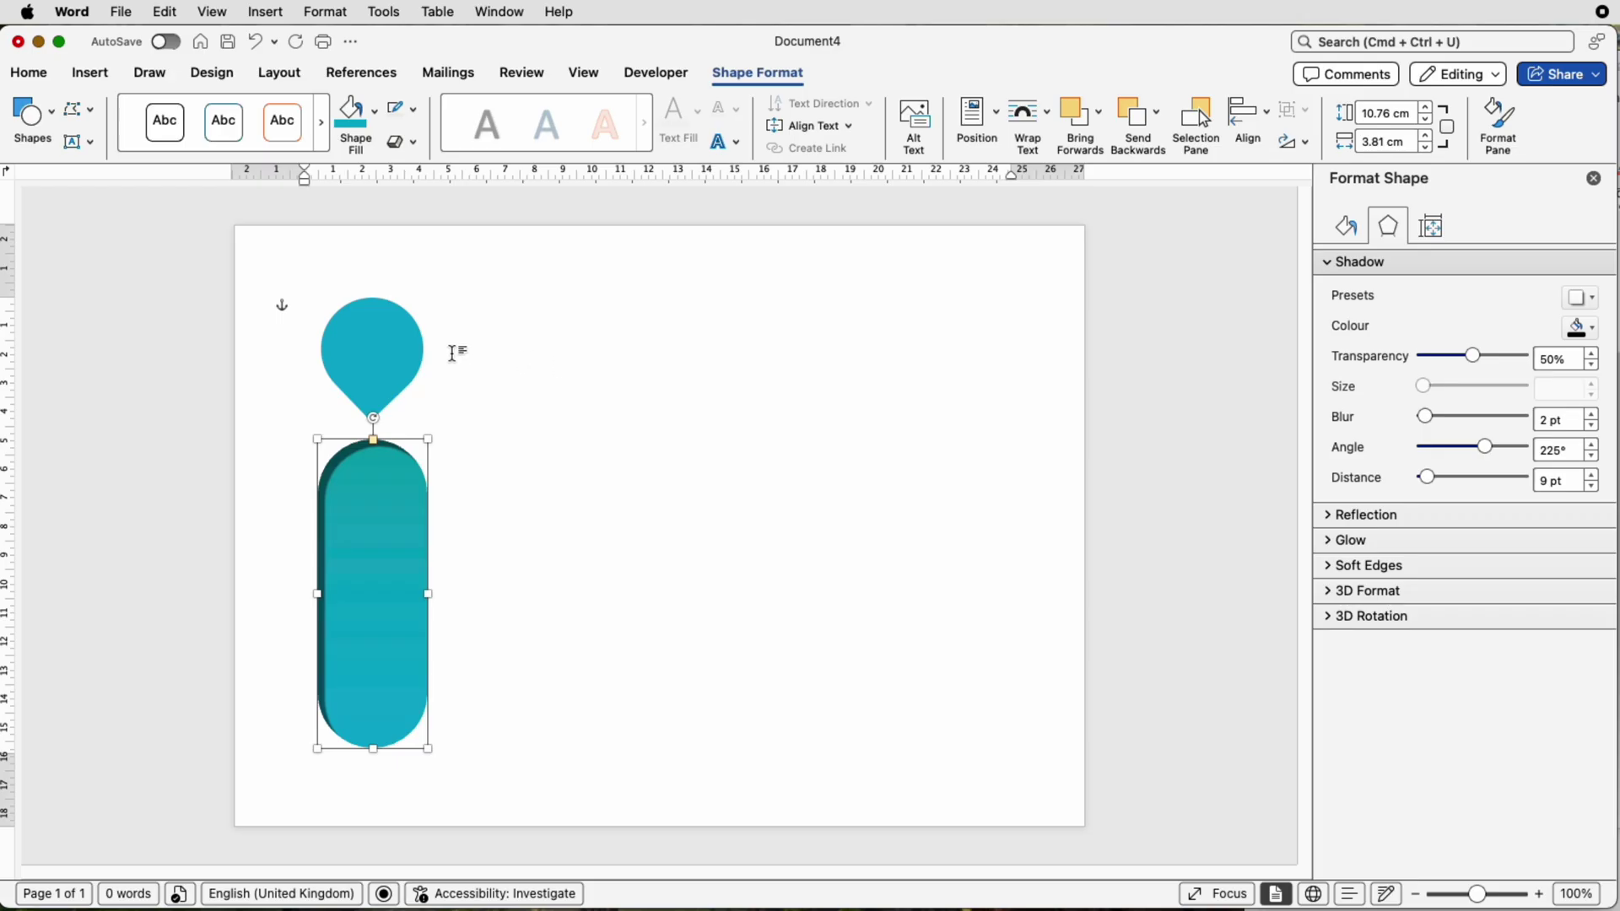
- Give the teardrop the same inner shadow with a 2 pt blur
left_click(391, 351)
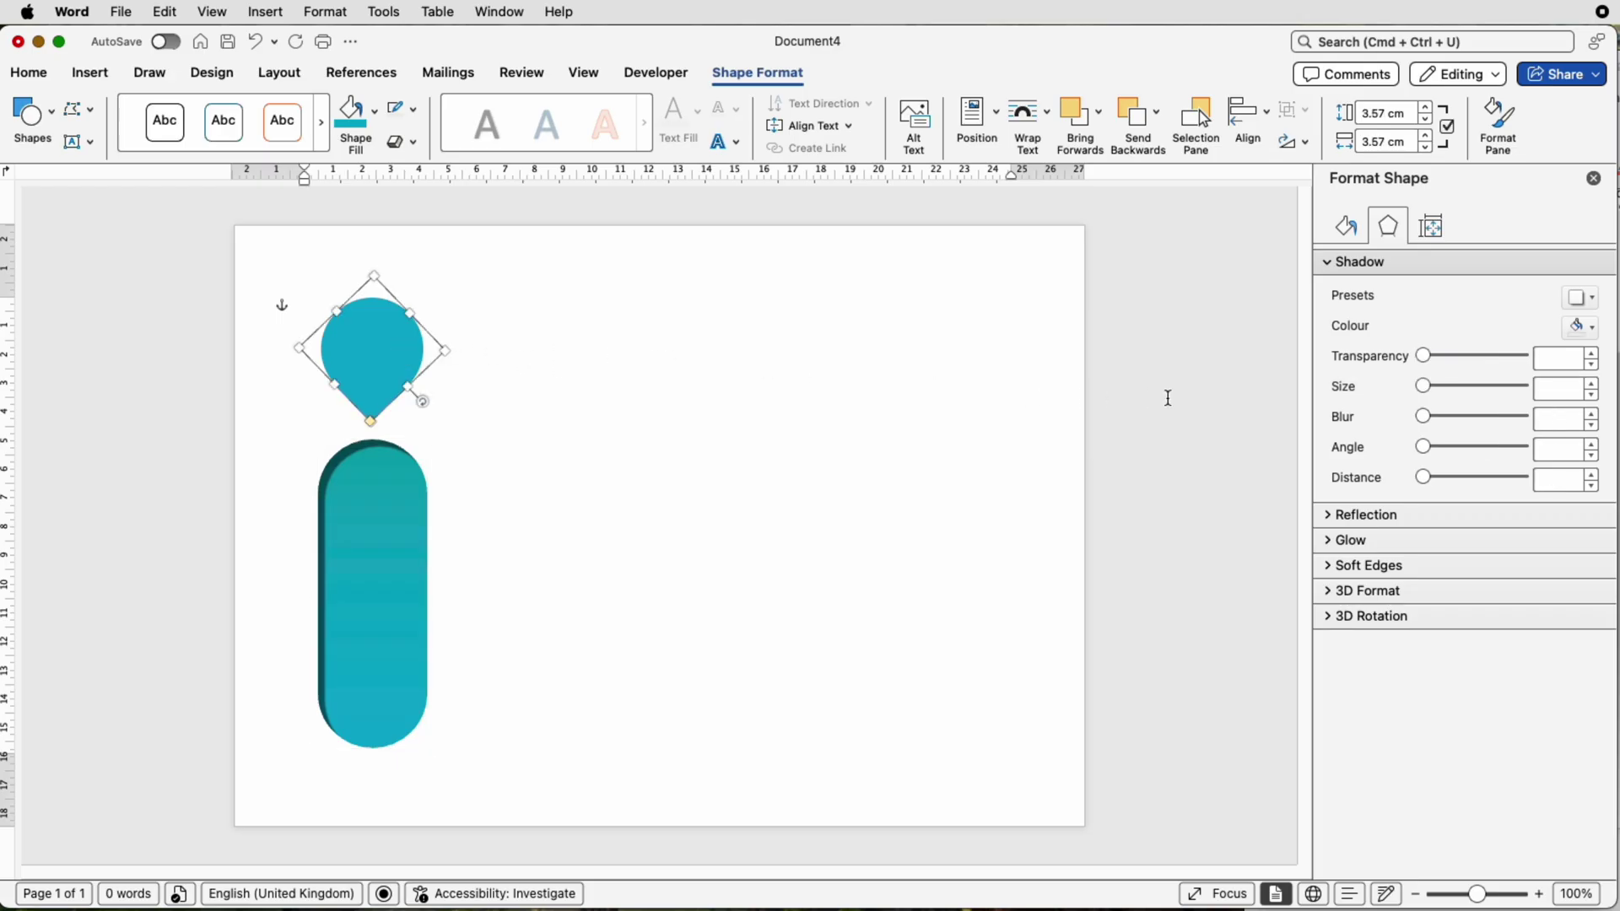
left_click(1580, 297)
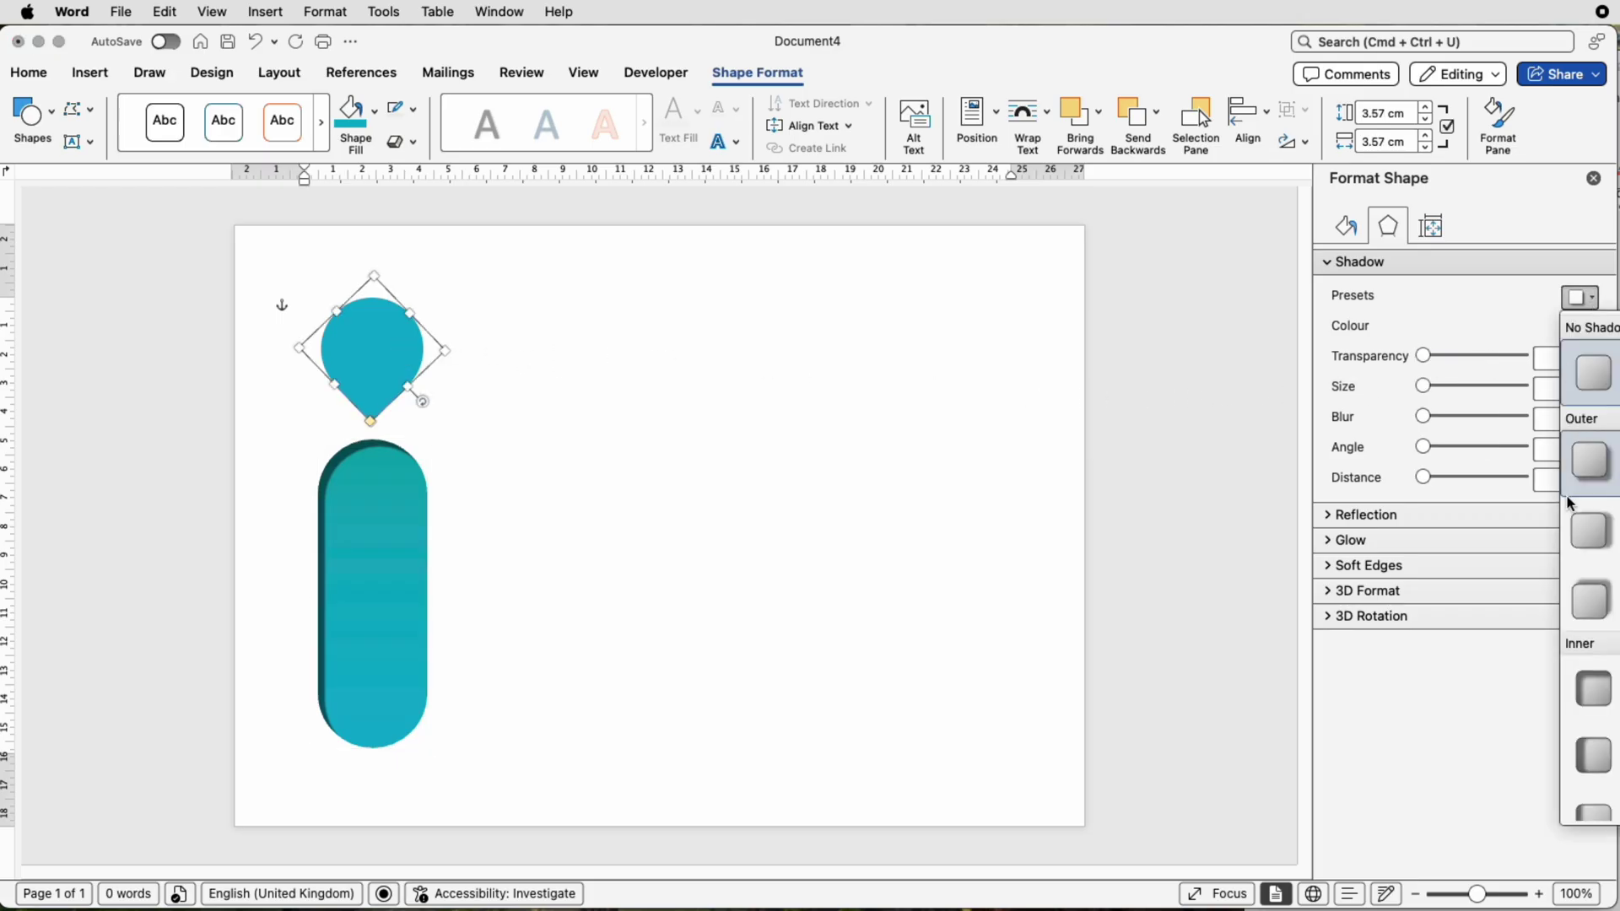
left_click(1592, 701)
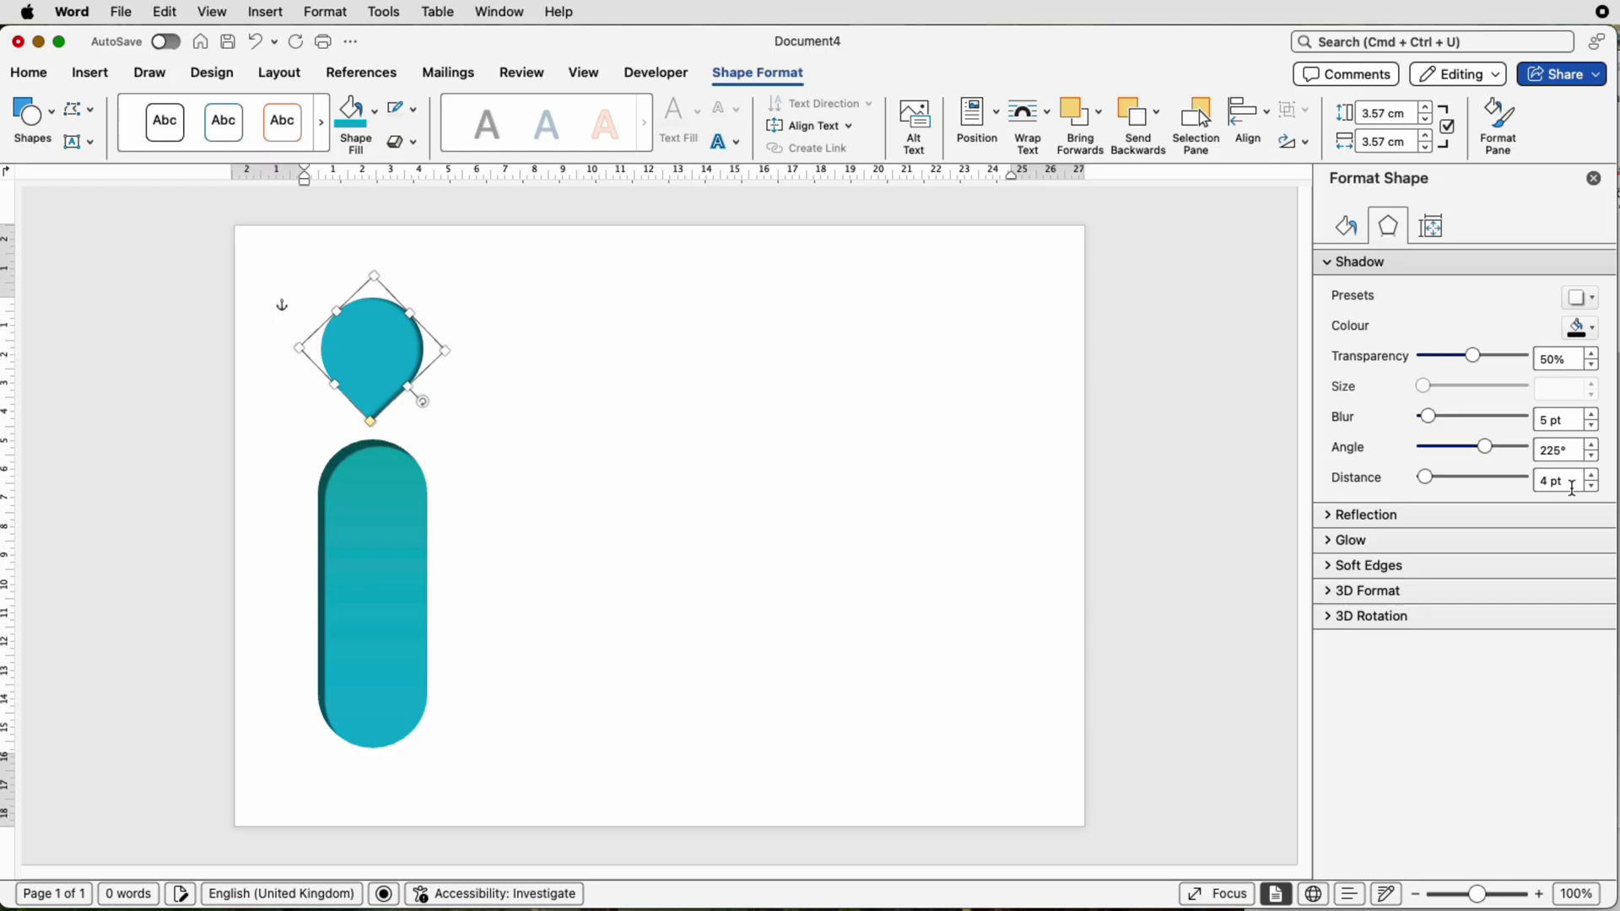
left_click(1549, 425)
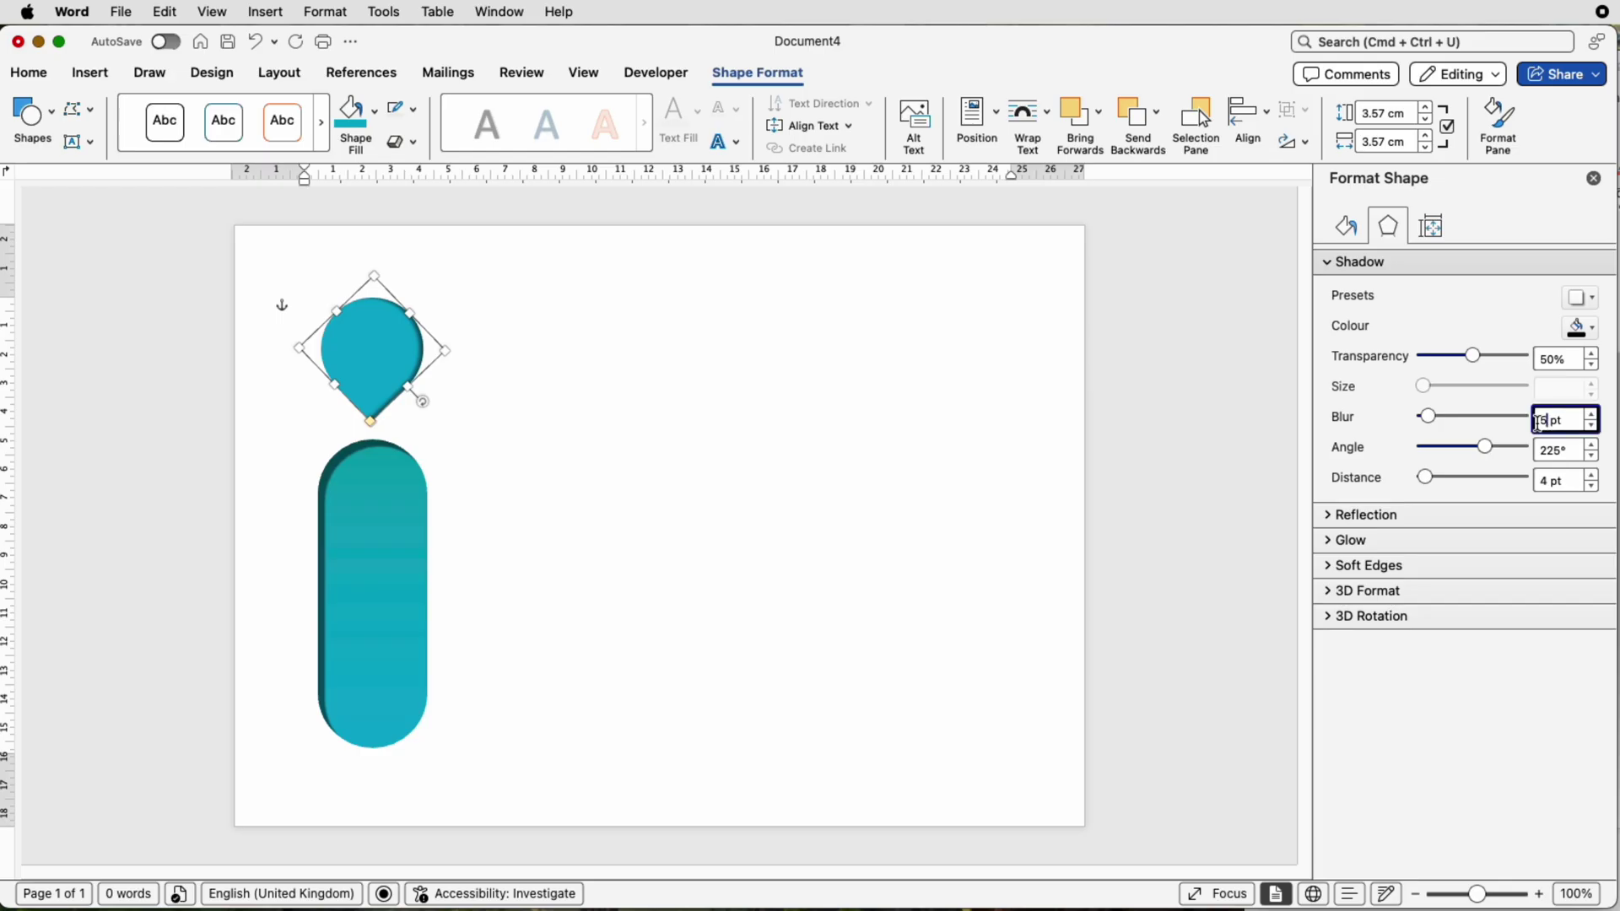
type("2")
- Set the teardrop's shadow distance to 9 pt and its angle to 70°
left_click(1549, 481)
key("BackSpace")
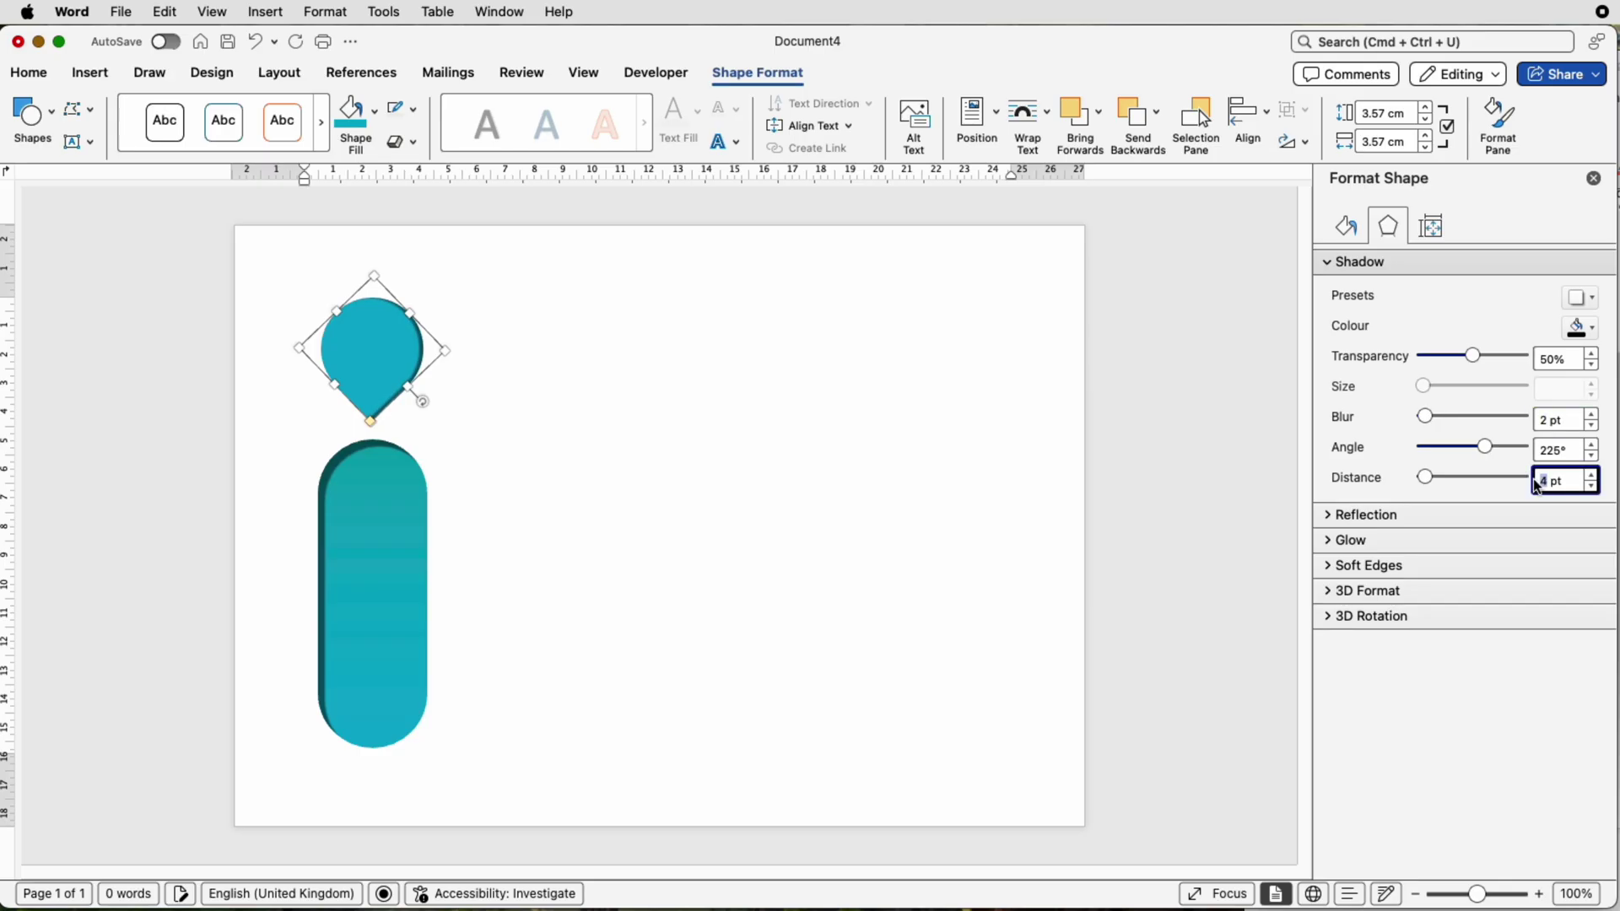
type("9")
key("Return")
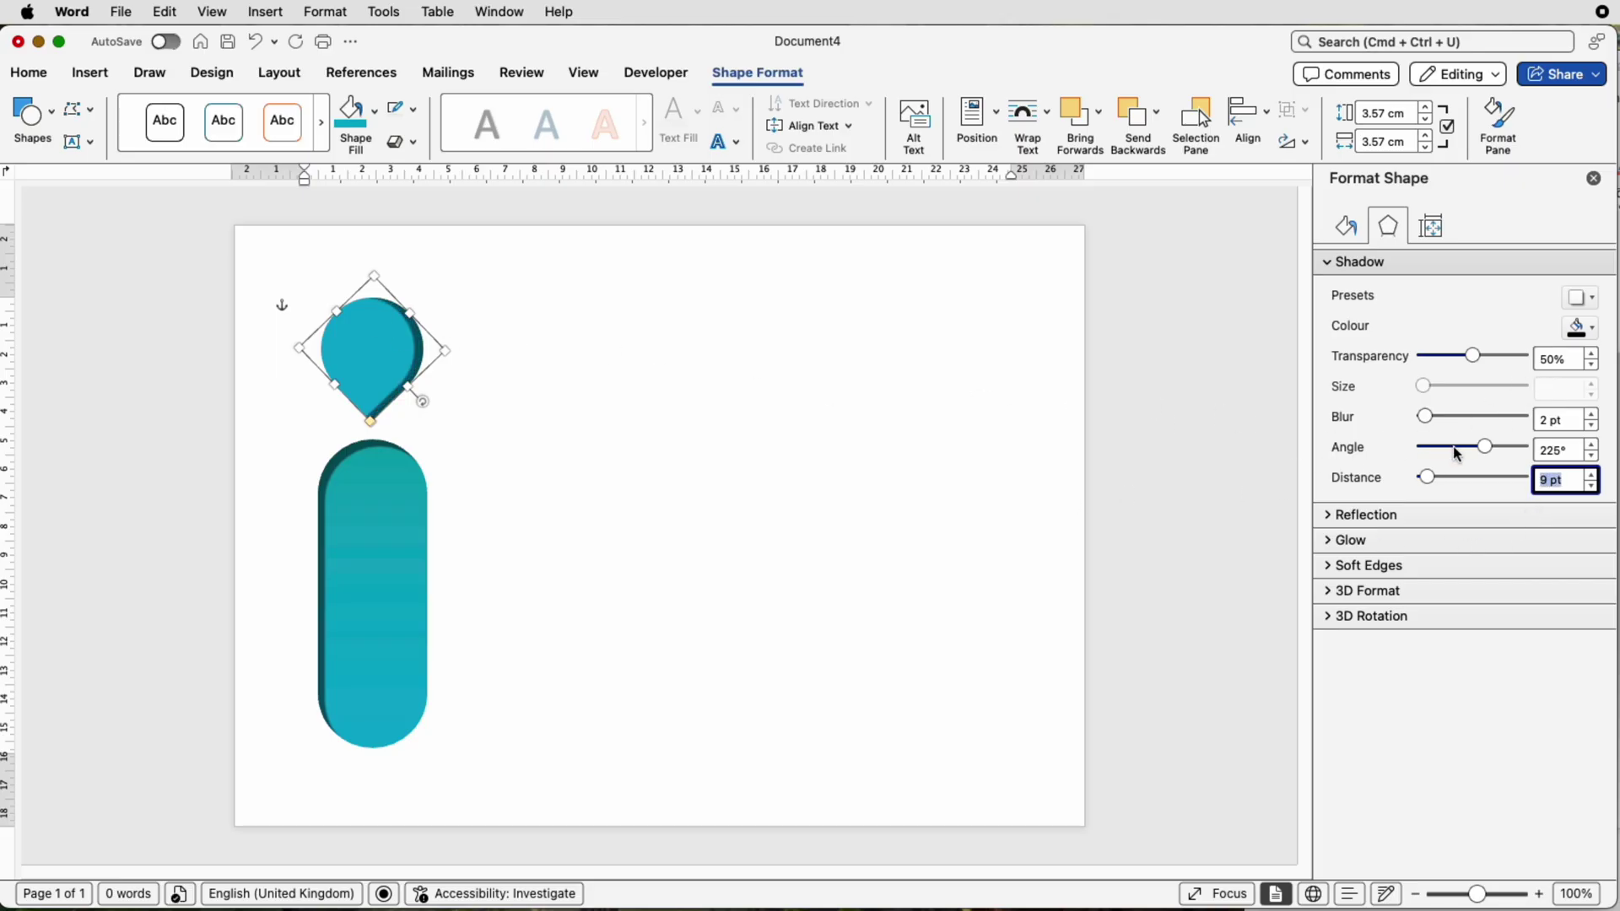
left_click_drag(1484, 447, 1438, 453)
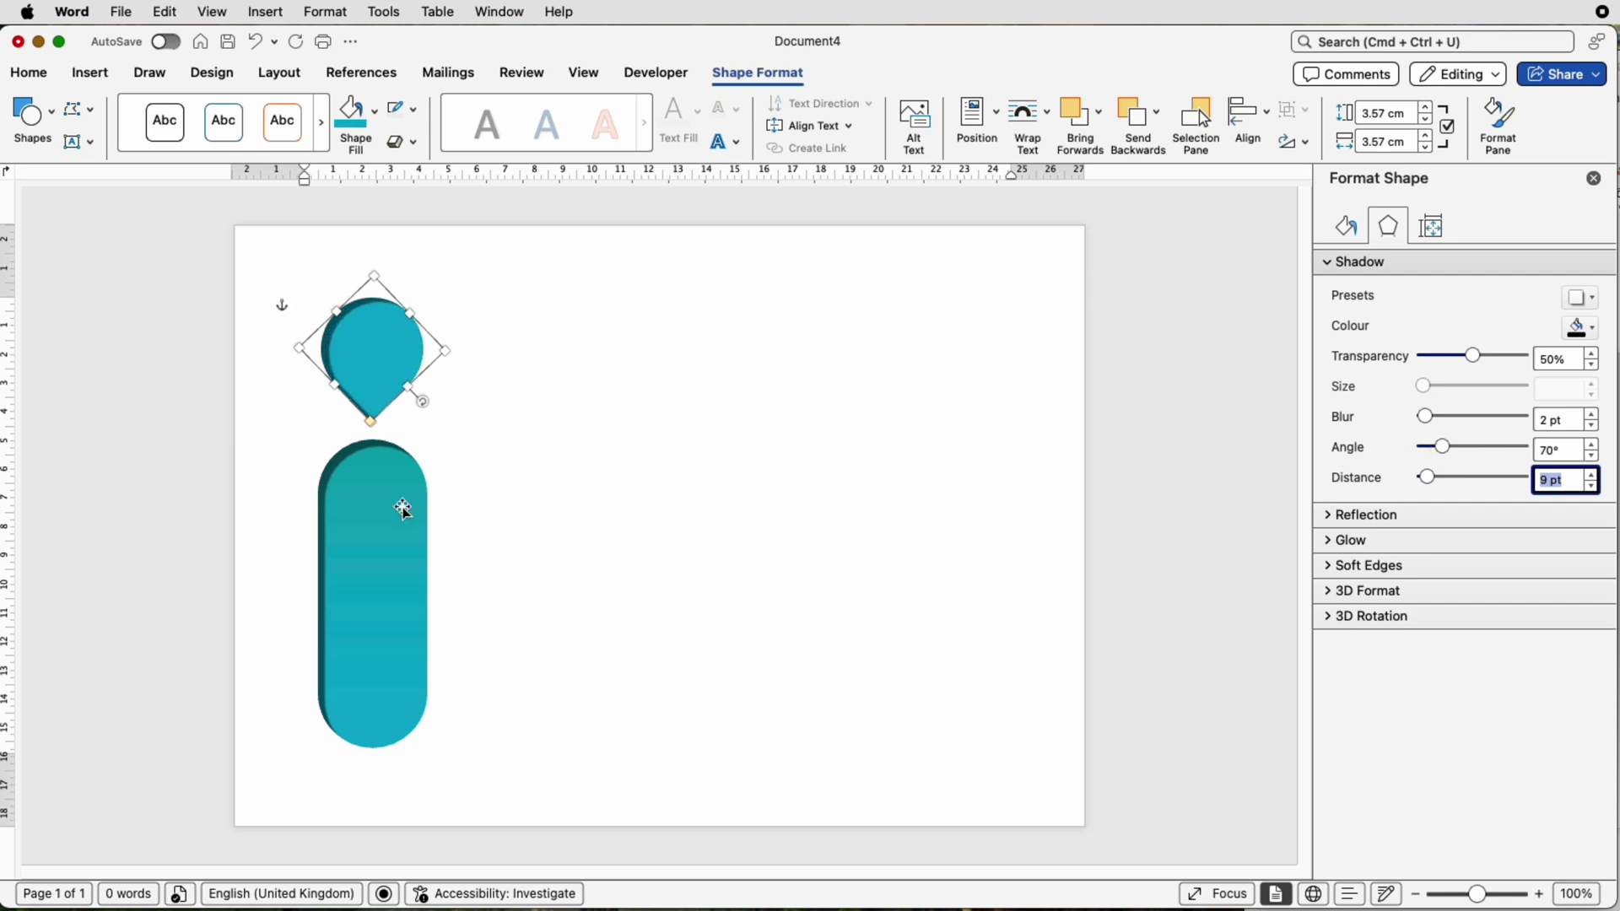
- Draw a 2.9 cm oval circle over the teardrop's head and set it to no outline
left_click(650, 494)
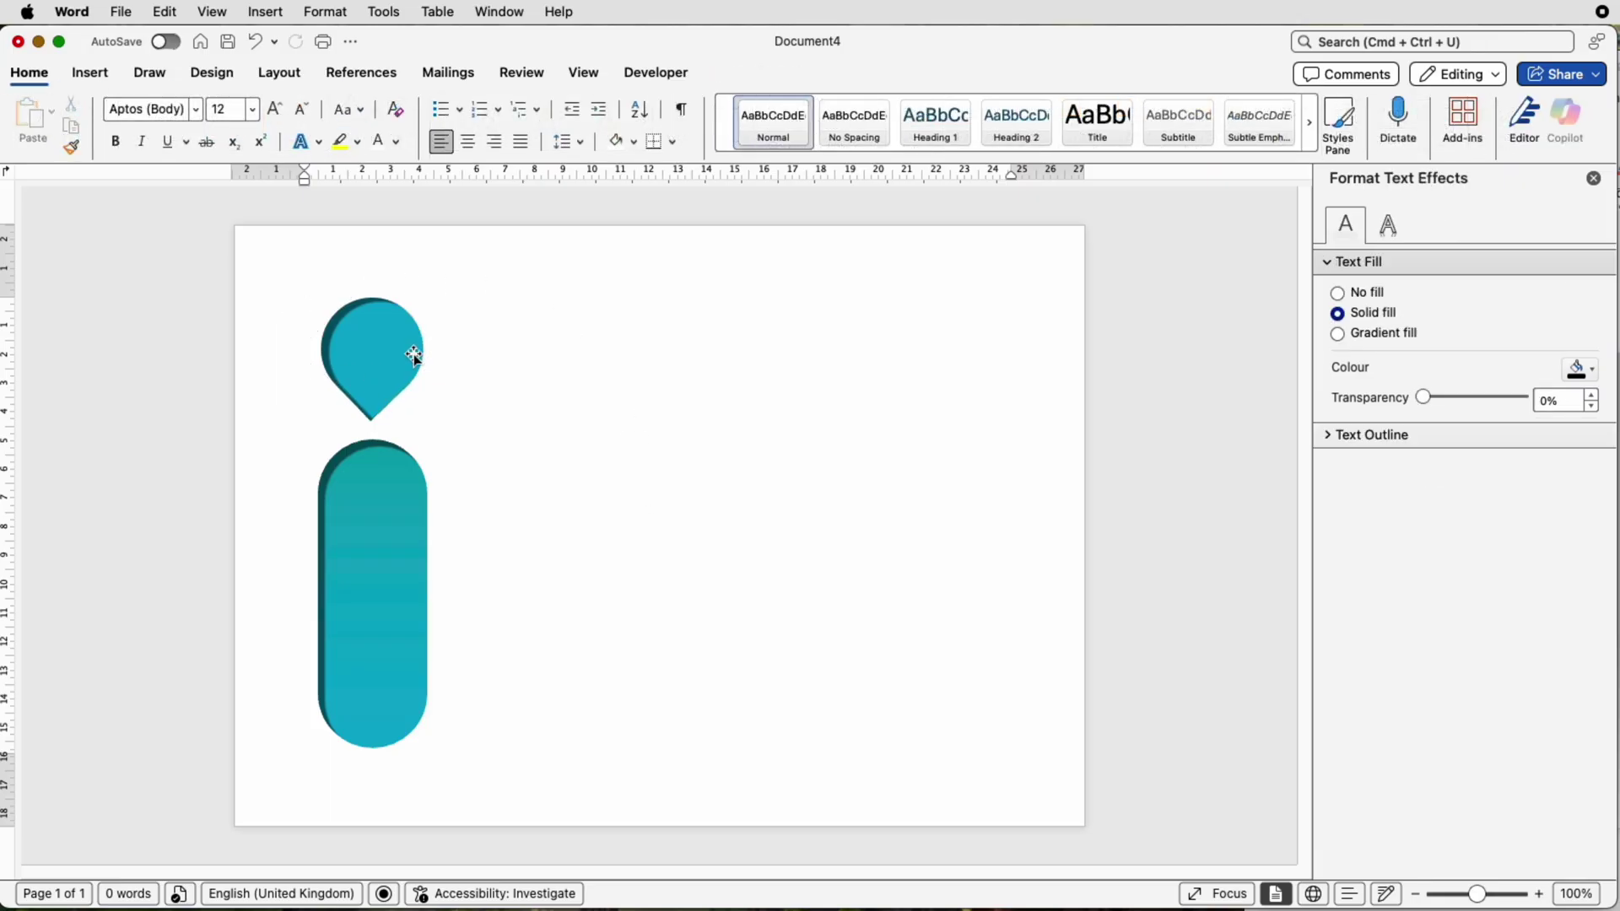
left_click(90, 75)
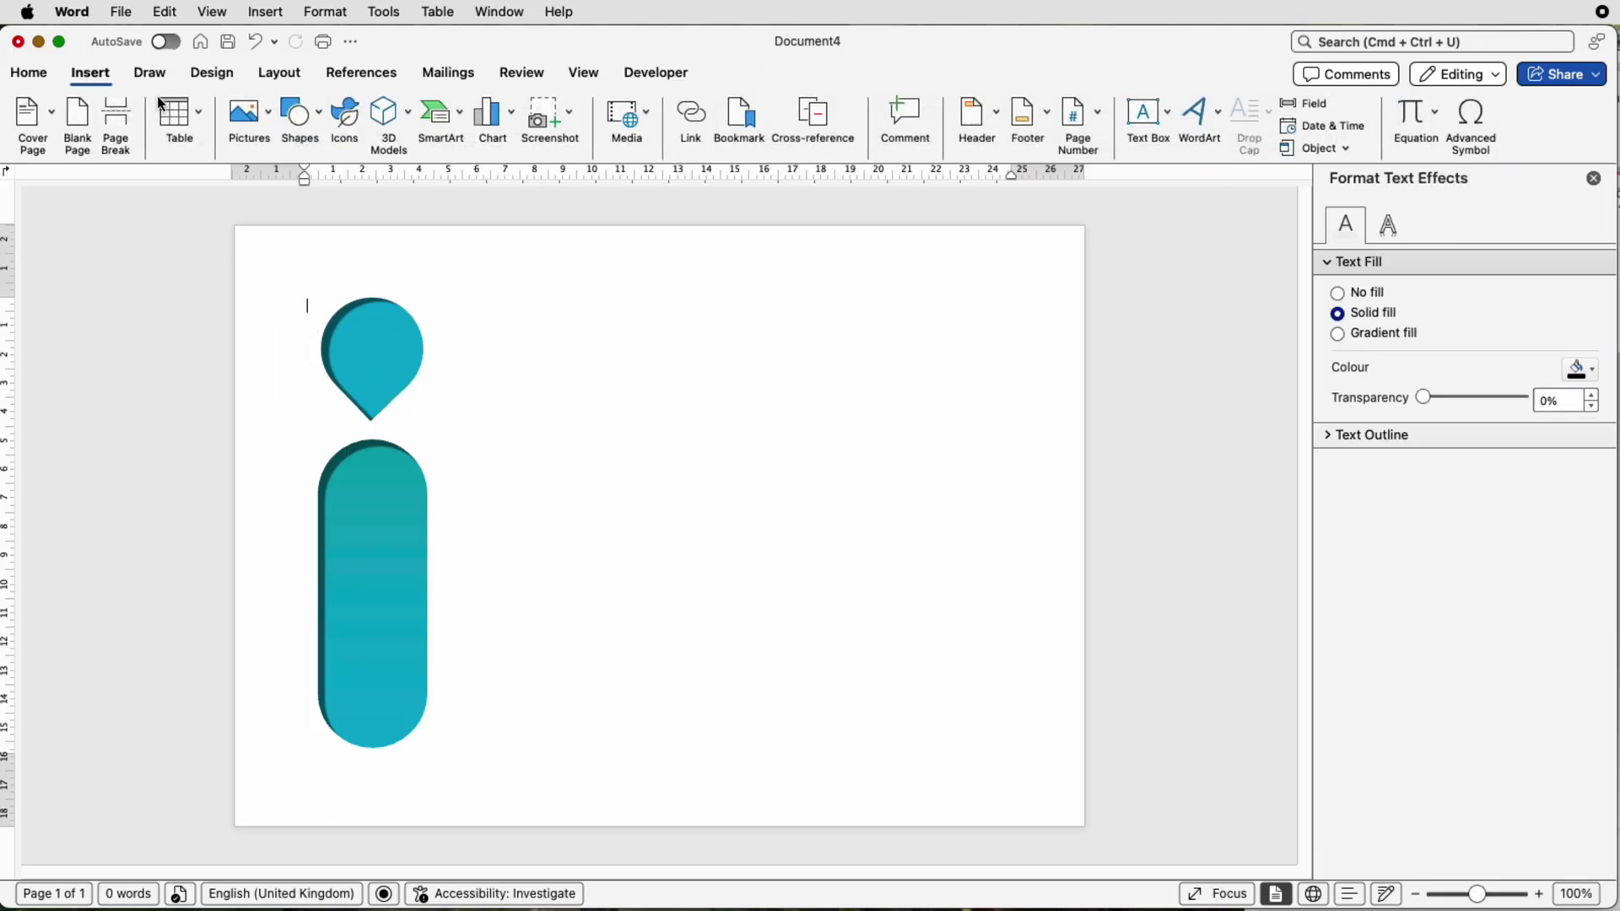
left_click(300, 118)
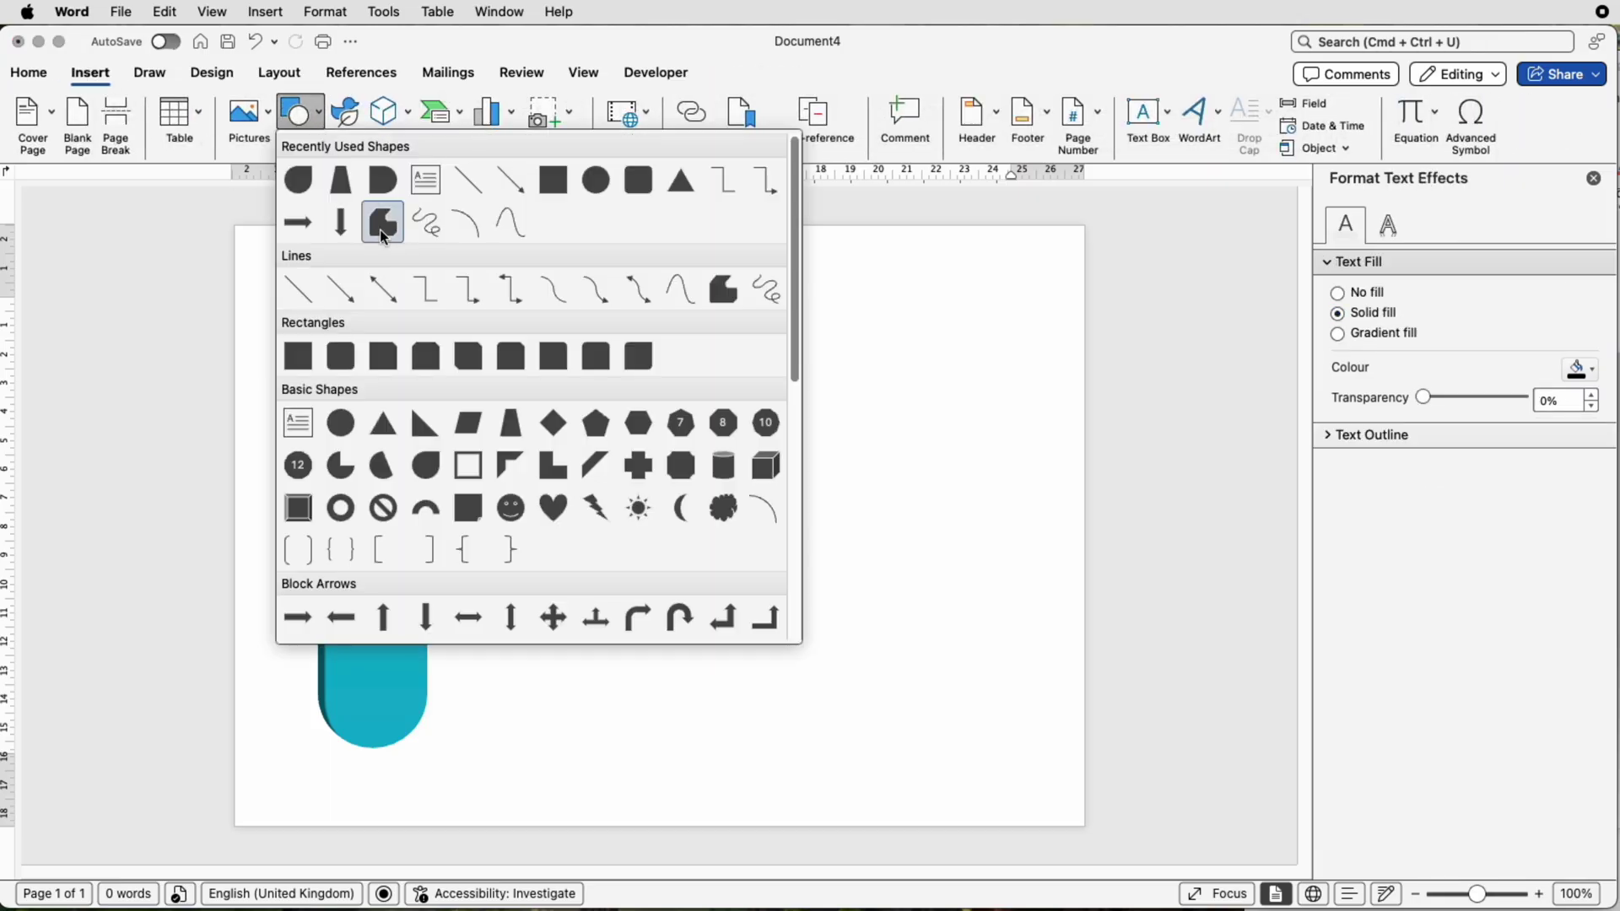
left_click(339, 421)
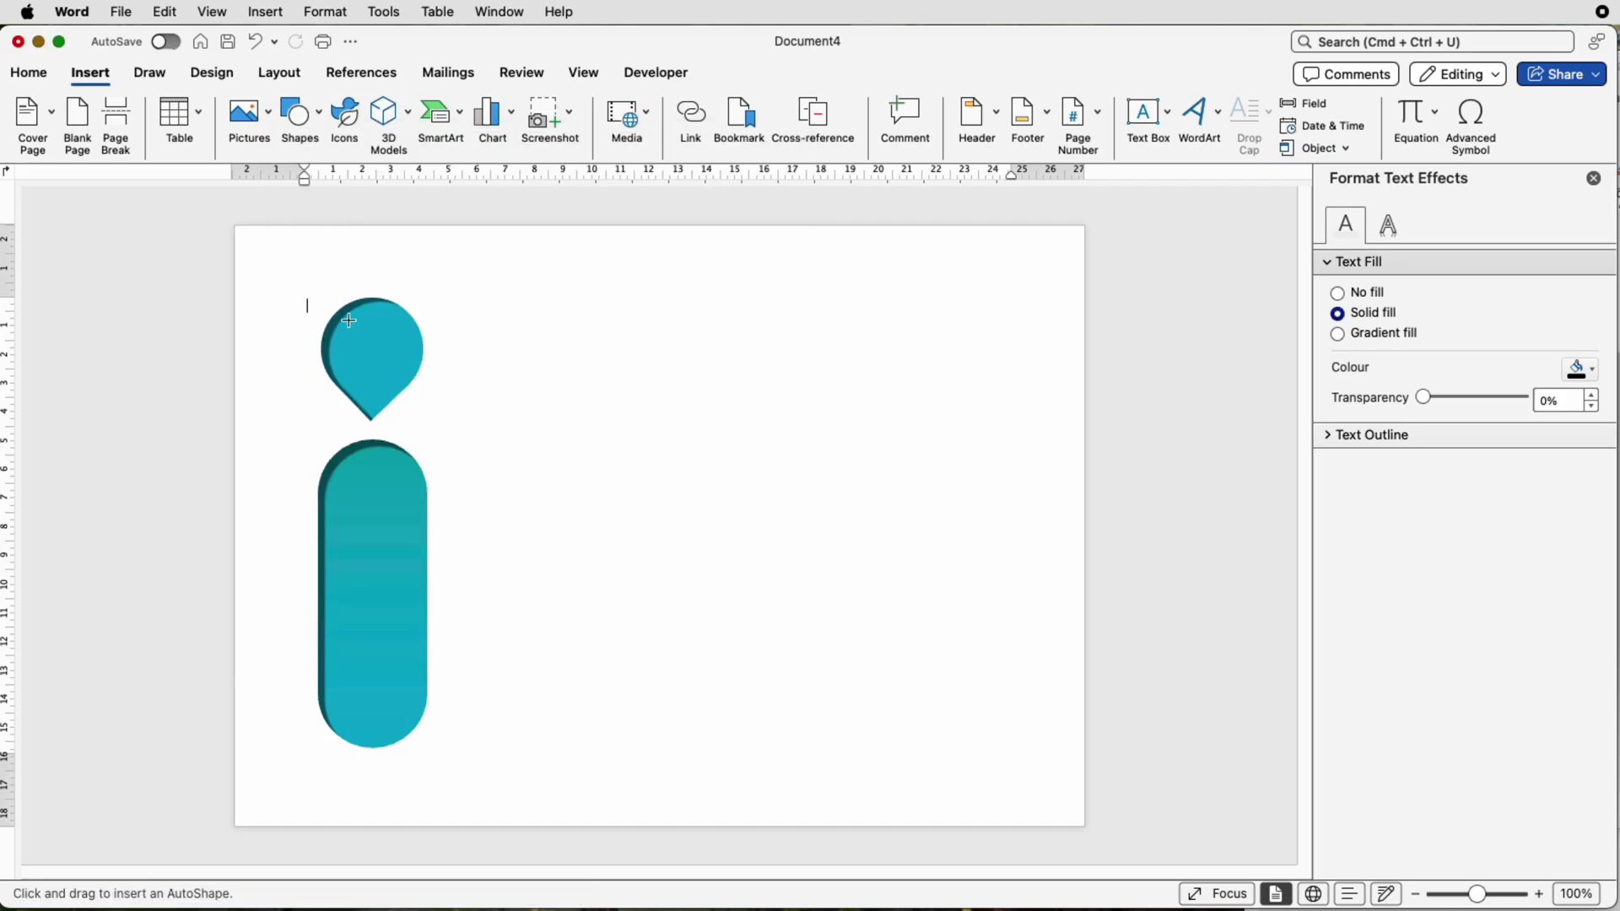
left_click_drag(344, 321, 422, 404)
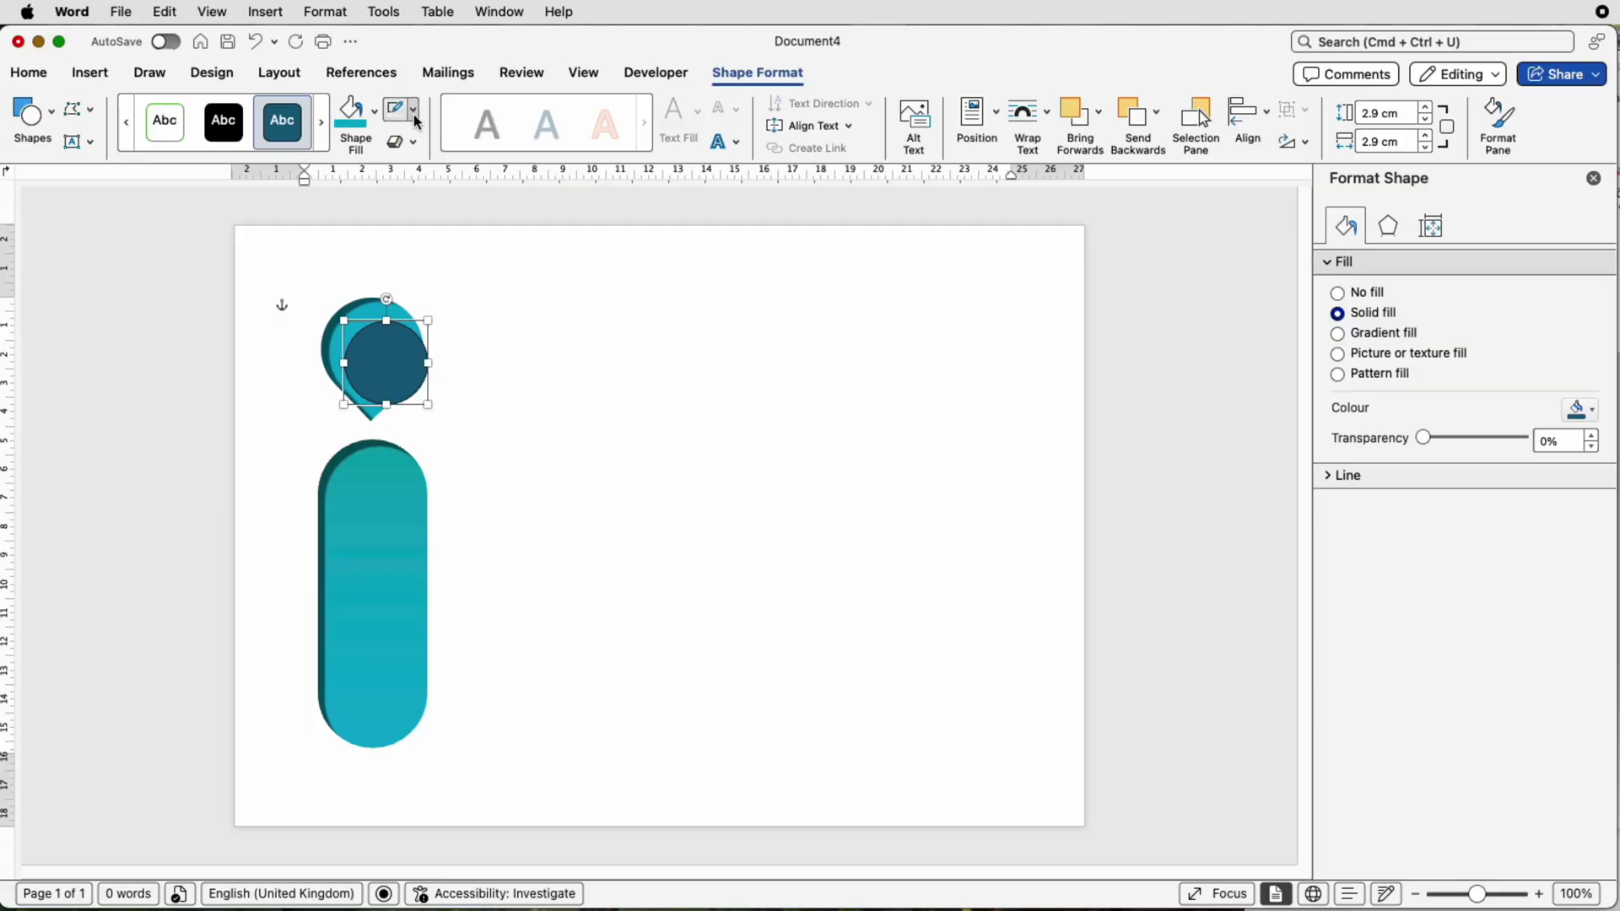
left_click(413, 111)
left_click(419, 161)
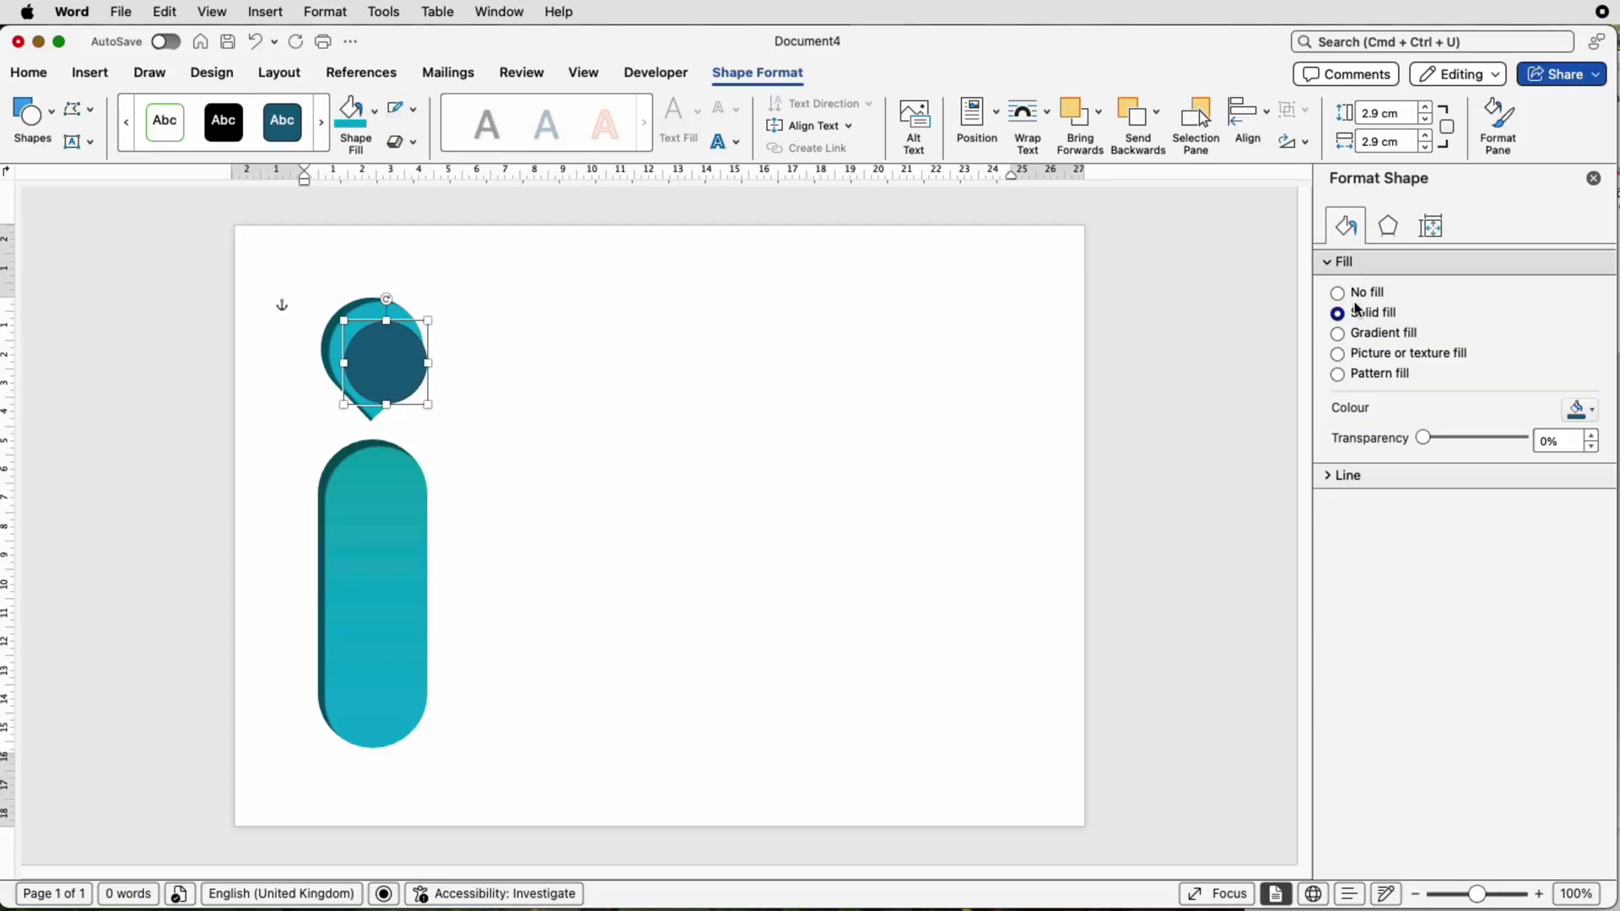
- Give the circle a gradient fill with a white end stop and a light grey start stop
left_click(1339, 334)
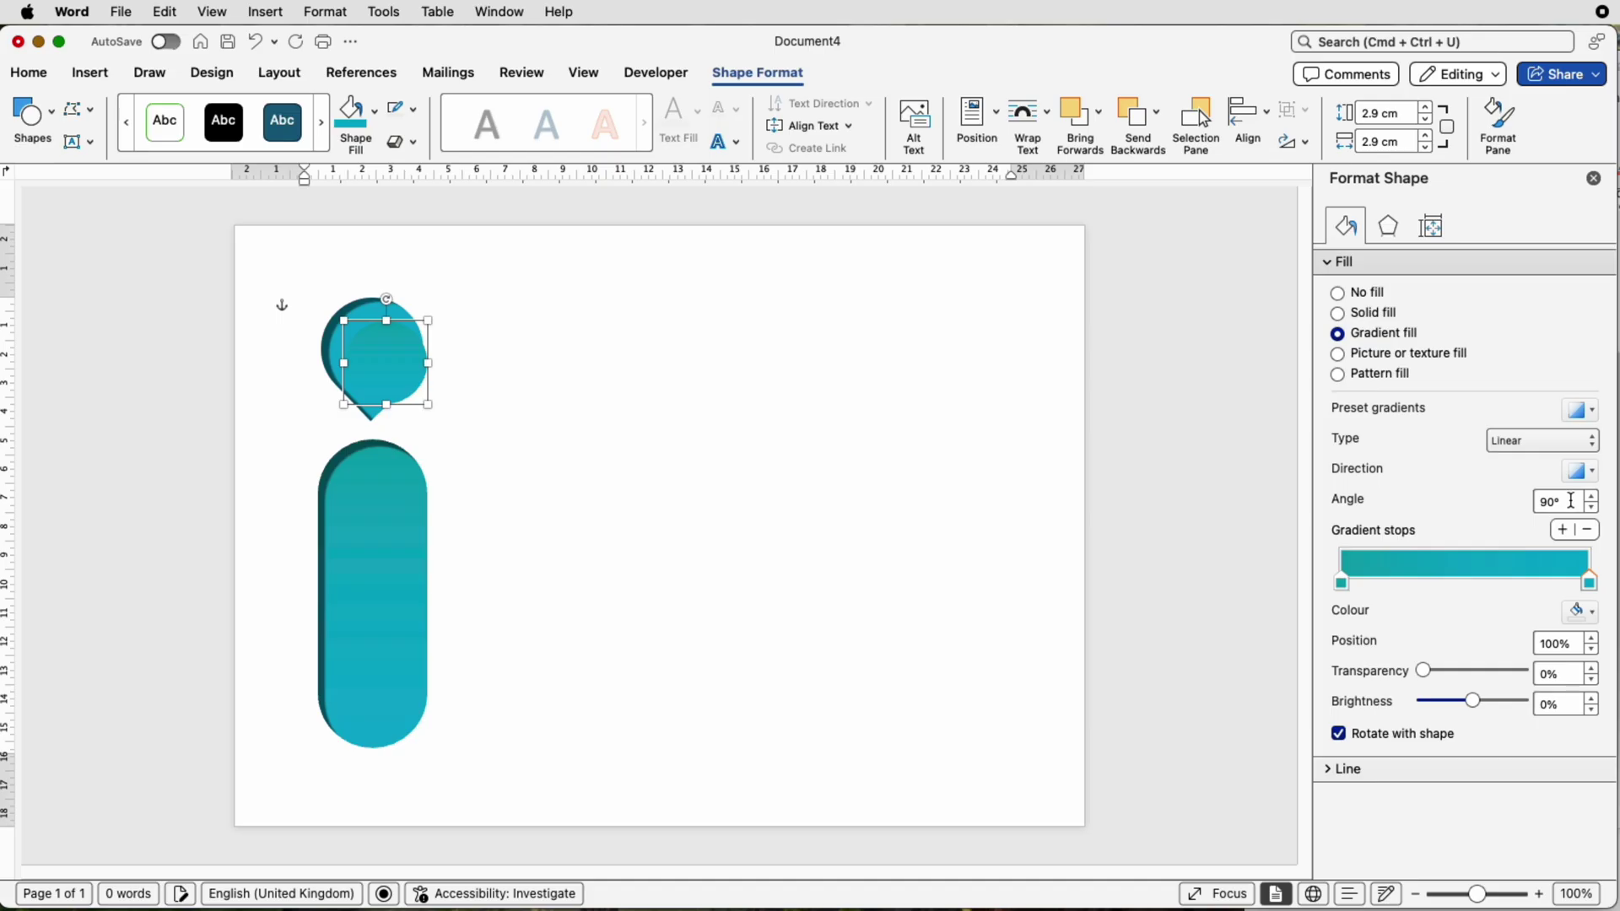
left_click(1591, 614)
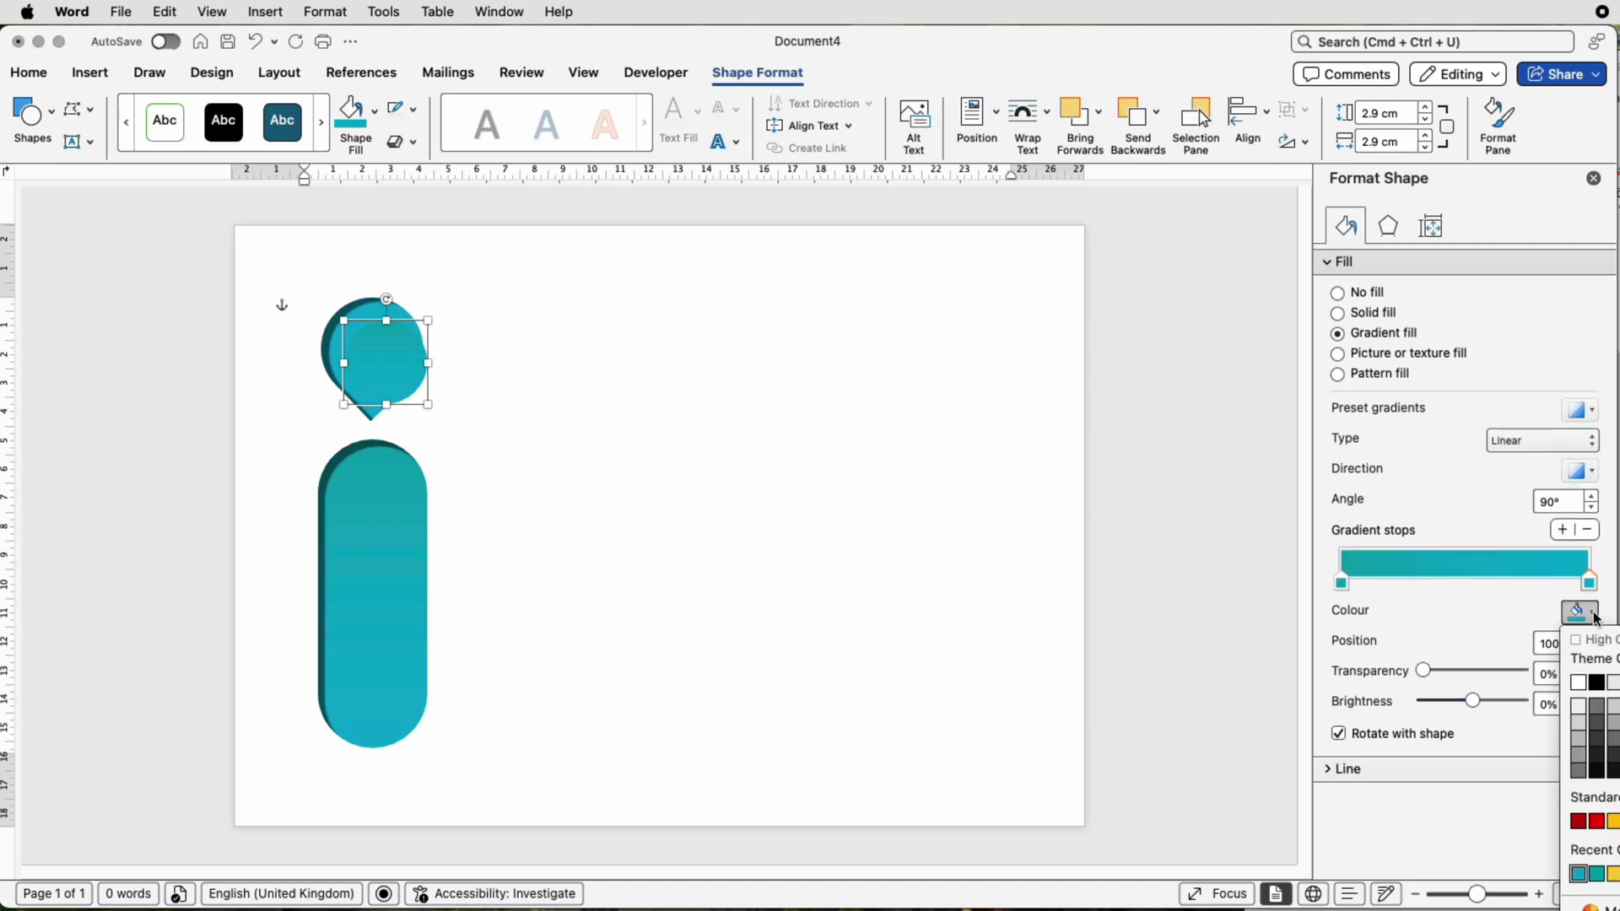
left_click(1581, 691)
left_click(1342, 583)
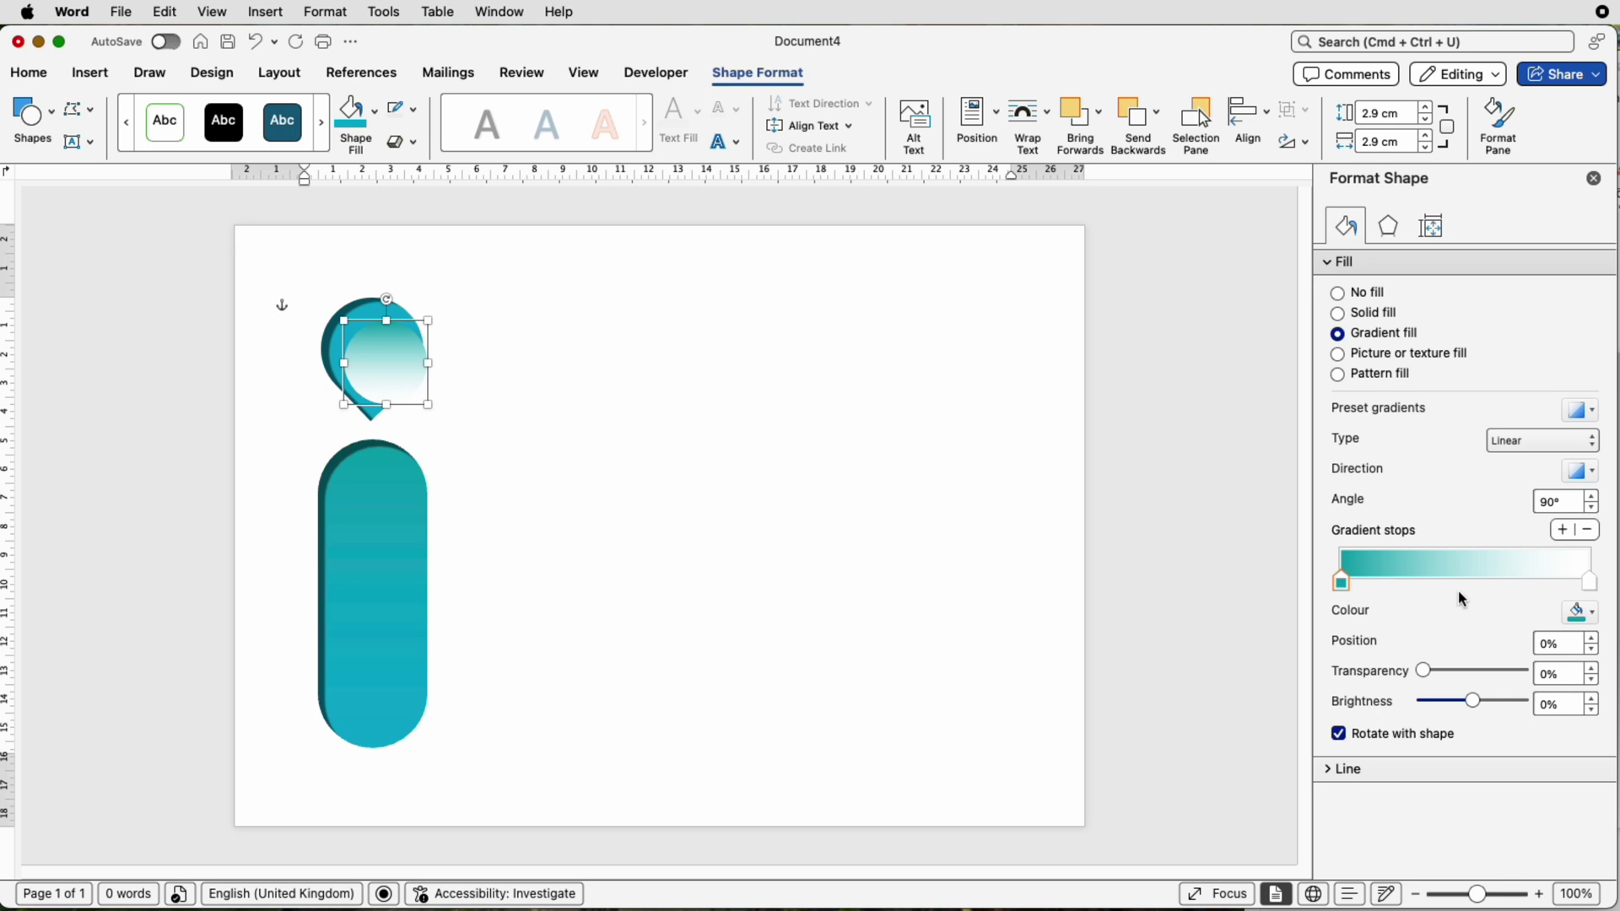
left_click(1591, 617)
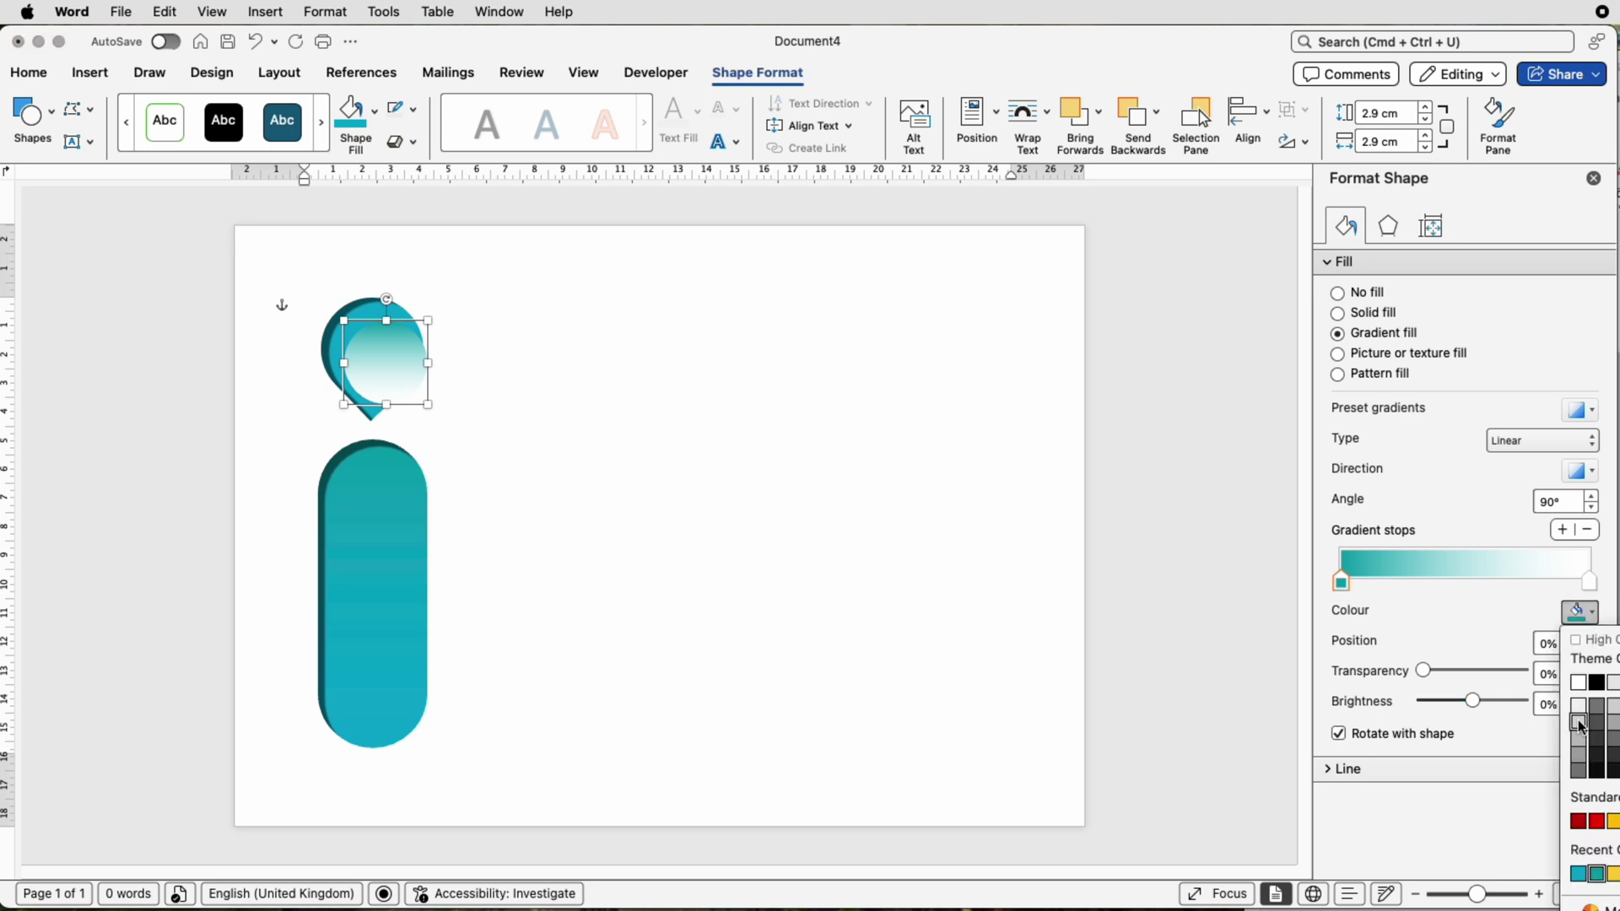
left_click(1582, 727)
- Make the gradient radial from the centre and shift the stops for a white centre
left_click(1563, 443)
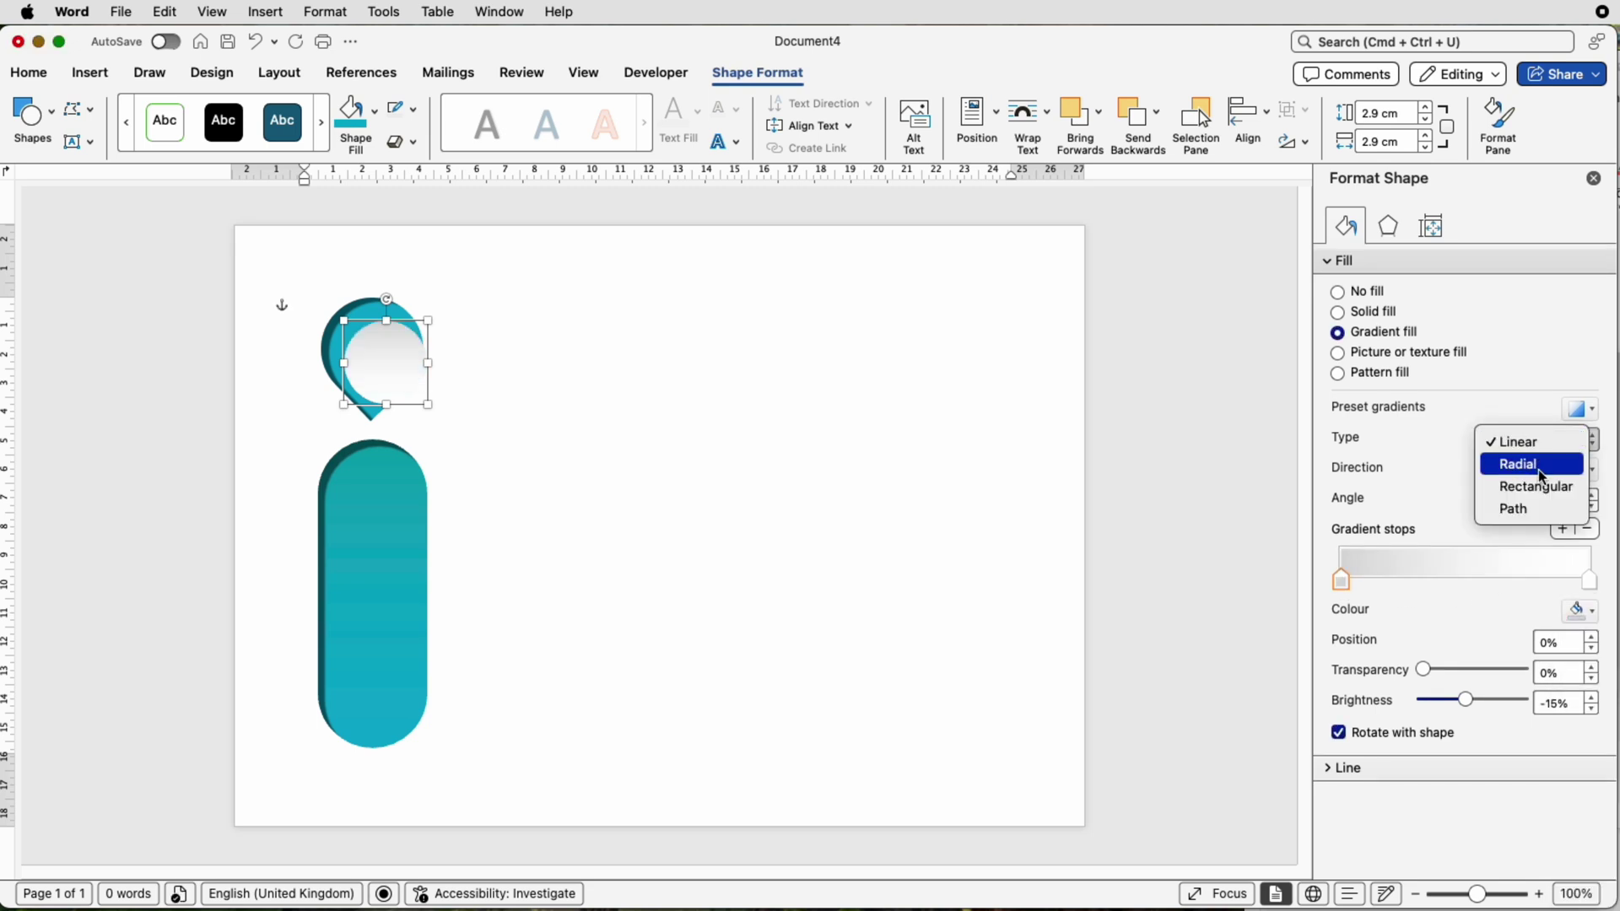
left_click(1518, 464)
mouse_move(1590, 580)
left_mouse_down()
mouse_move(1486, 582)
mouse_move(1591, 581)
left_mouse_up()
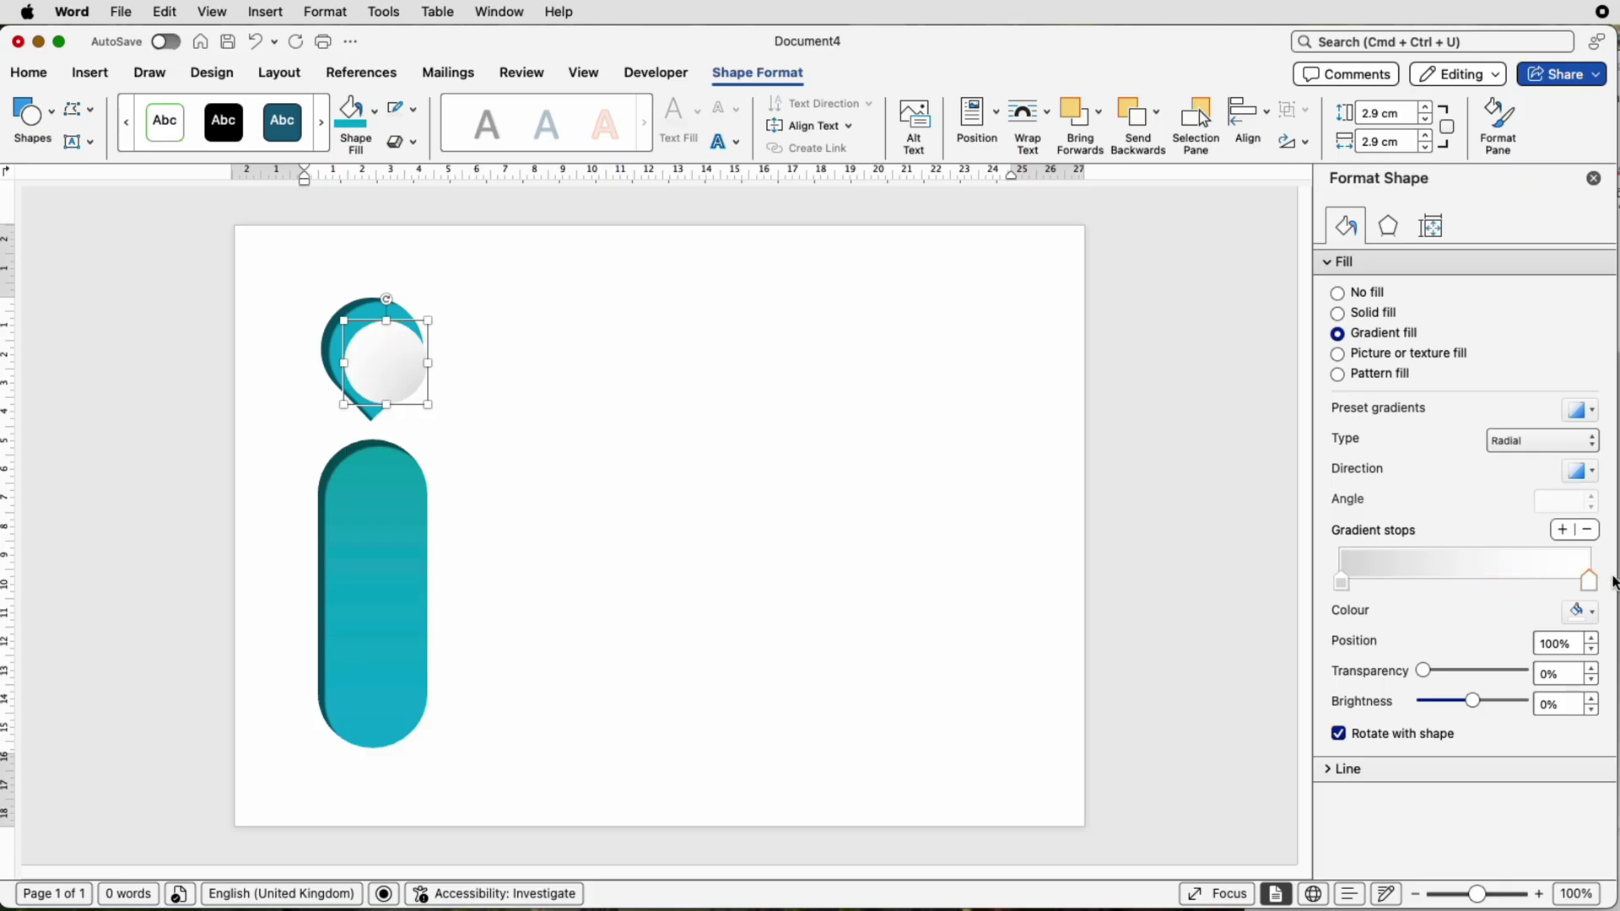
left_click(1591, 473)
left_click(1608, 513)
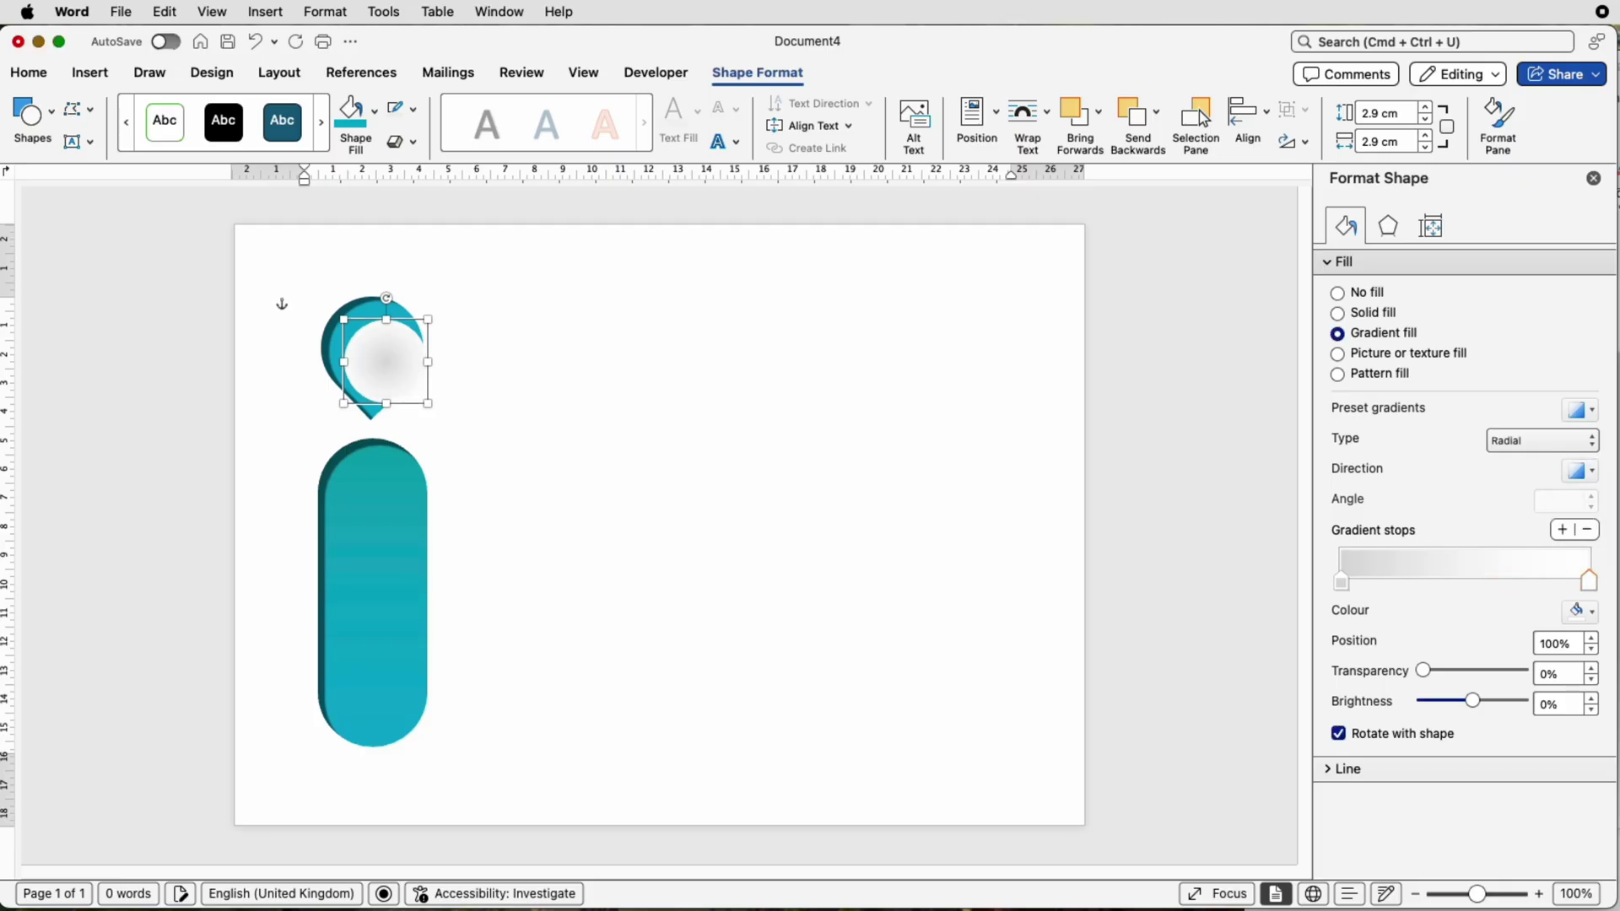
left_click_drag(1591, 584, 1537, 588)
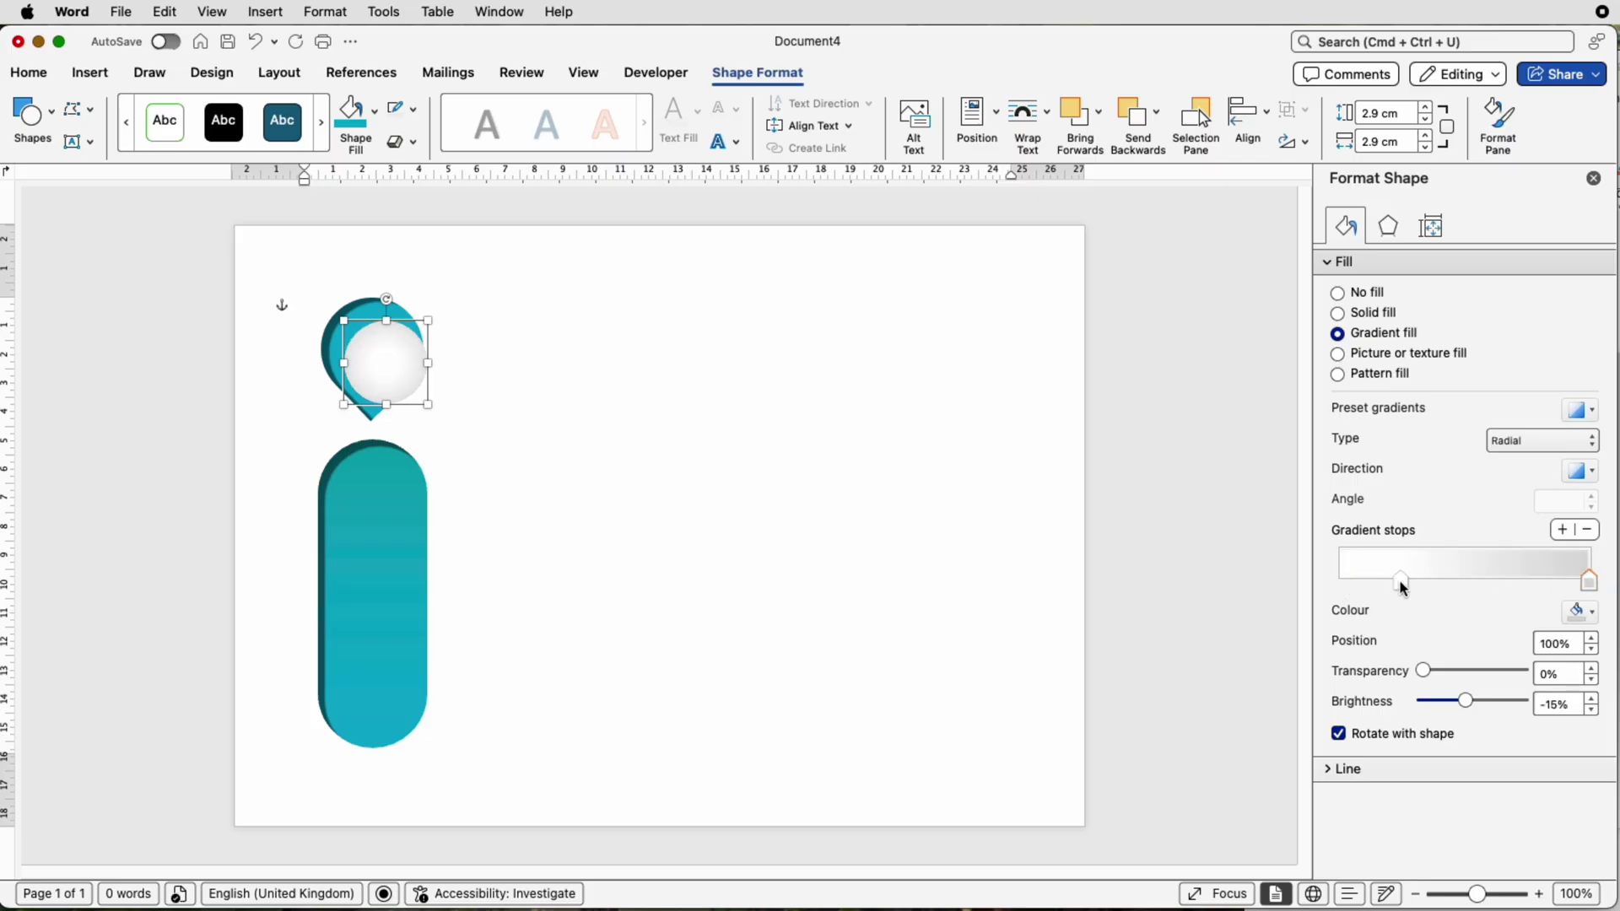
mouse_move(1403, 584)
left_mouse_down()
mouse_move(1338, 582)
mouse_move(1375, 580)
left_mouse_up()
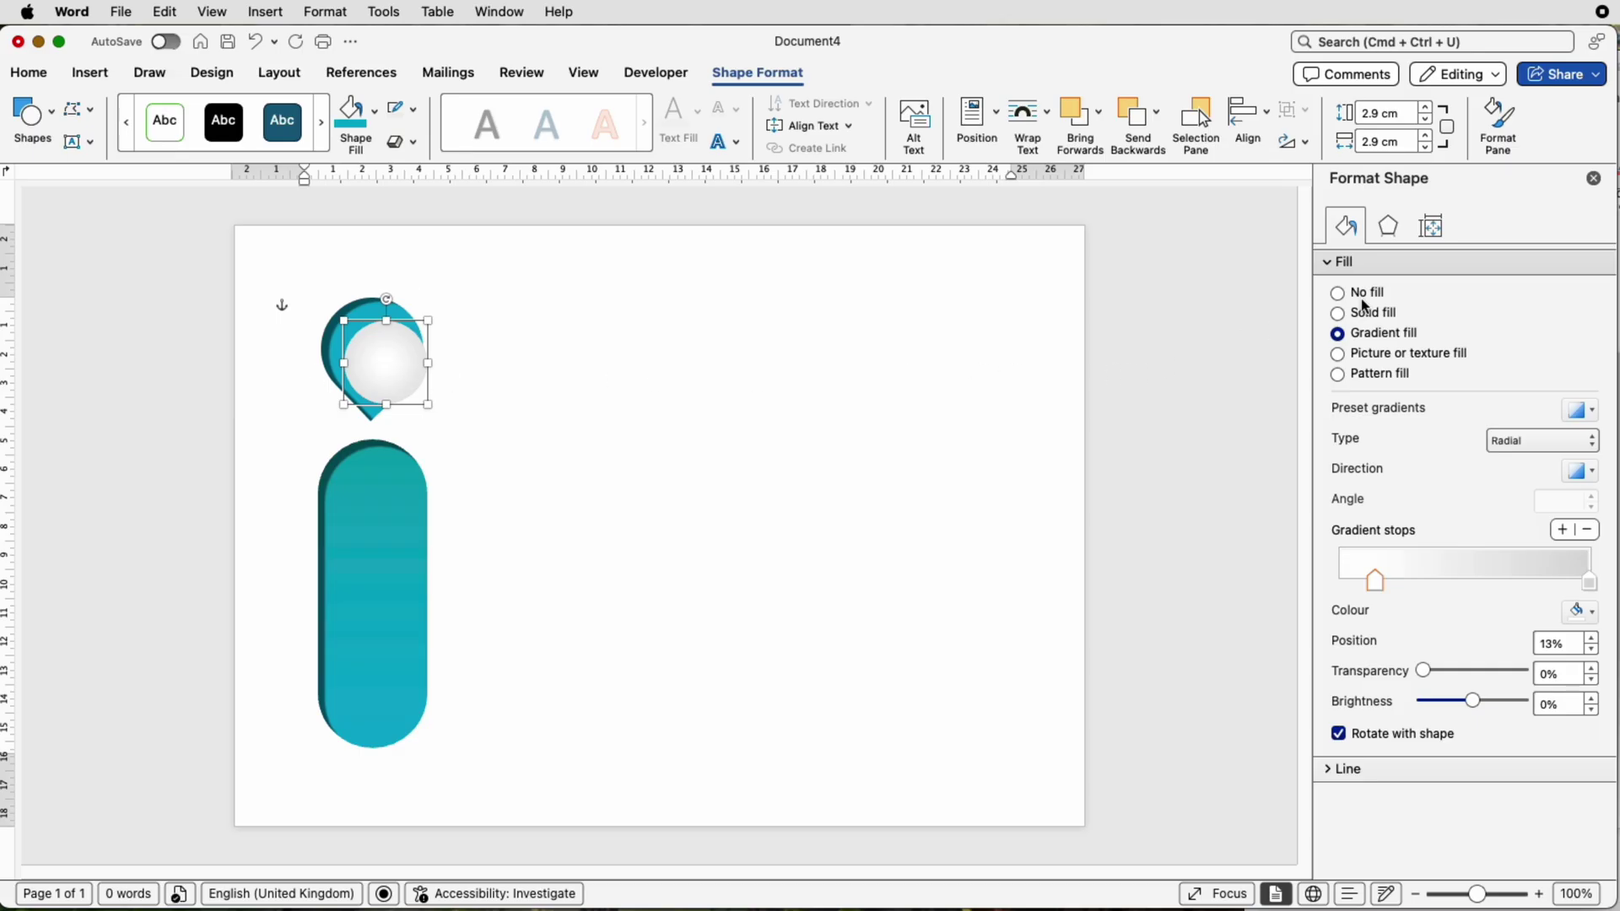
- Apply the 6 pt Circle top bevel to the white circle under 3D Format
left_click(1388, 228)
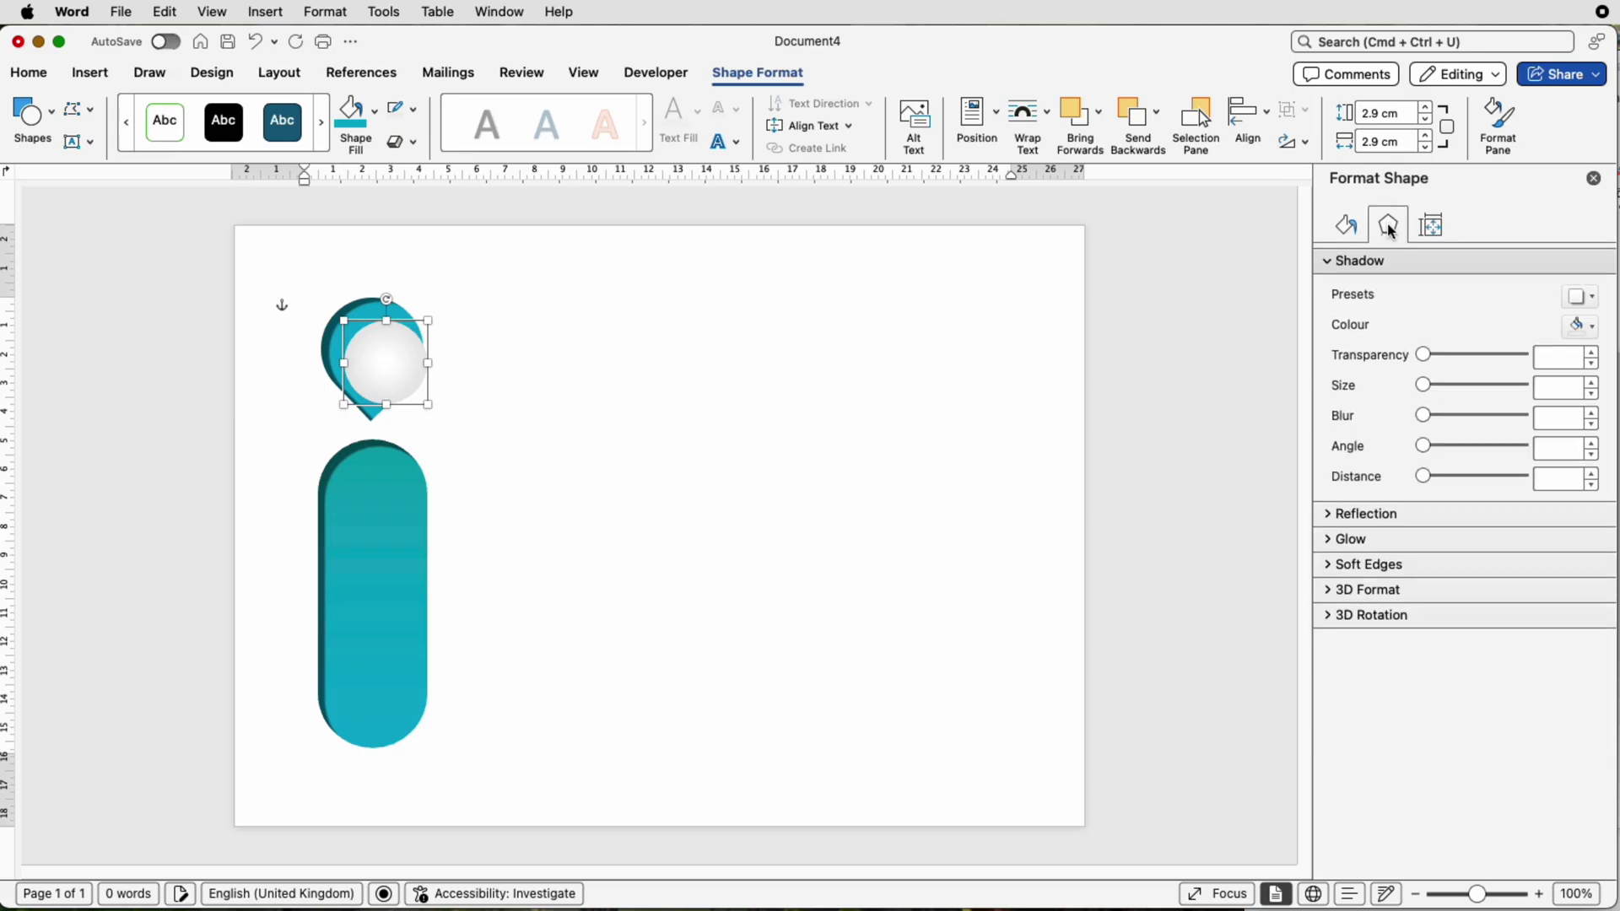
left_click(1331, 595)
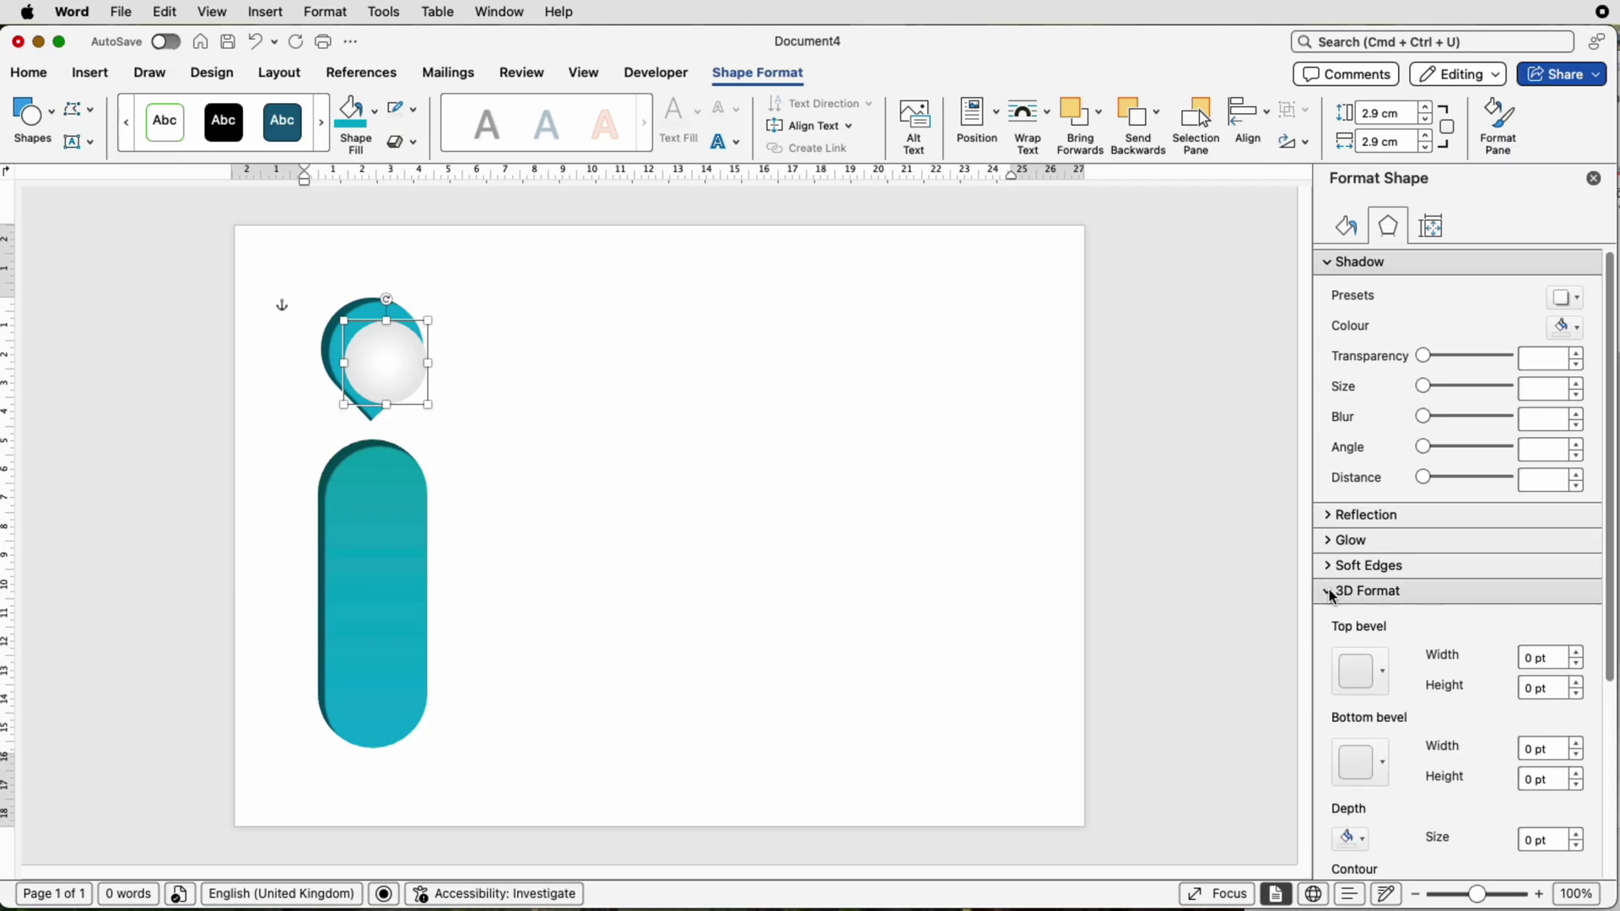
left_click(1381, 687)
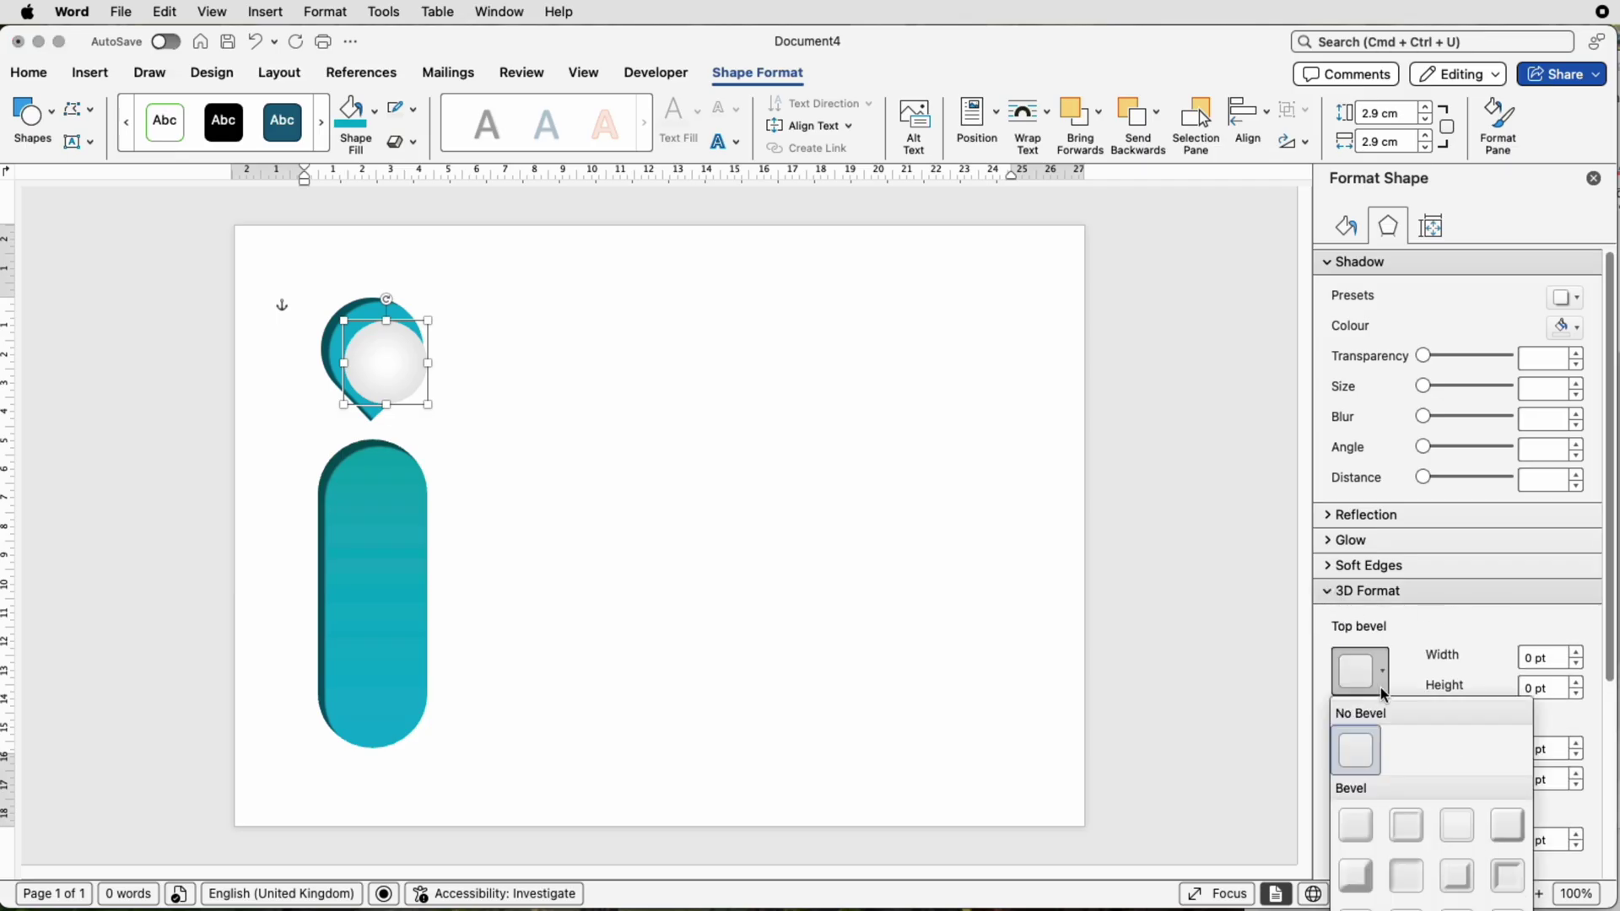
left_click(1356, 827)
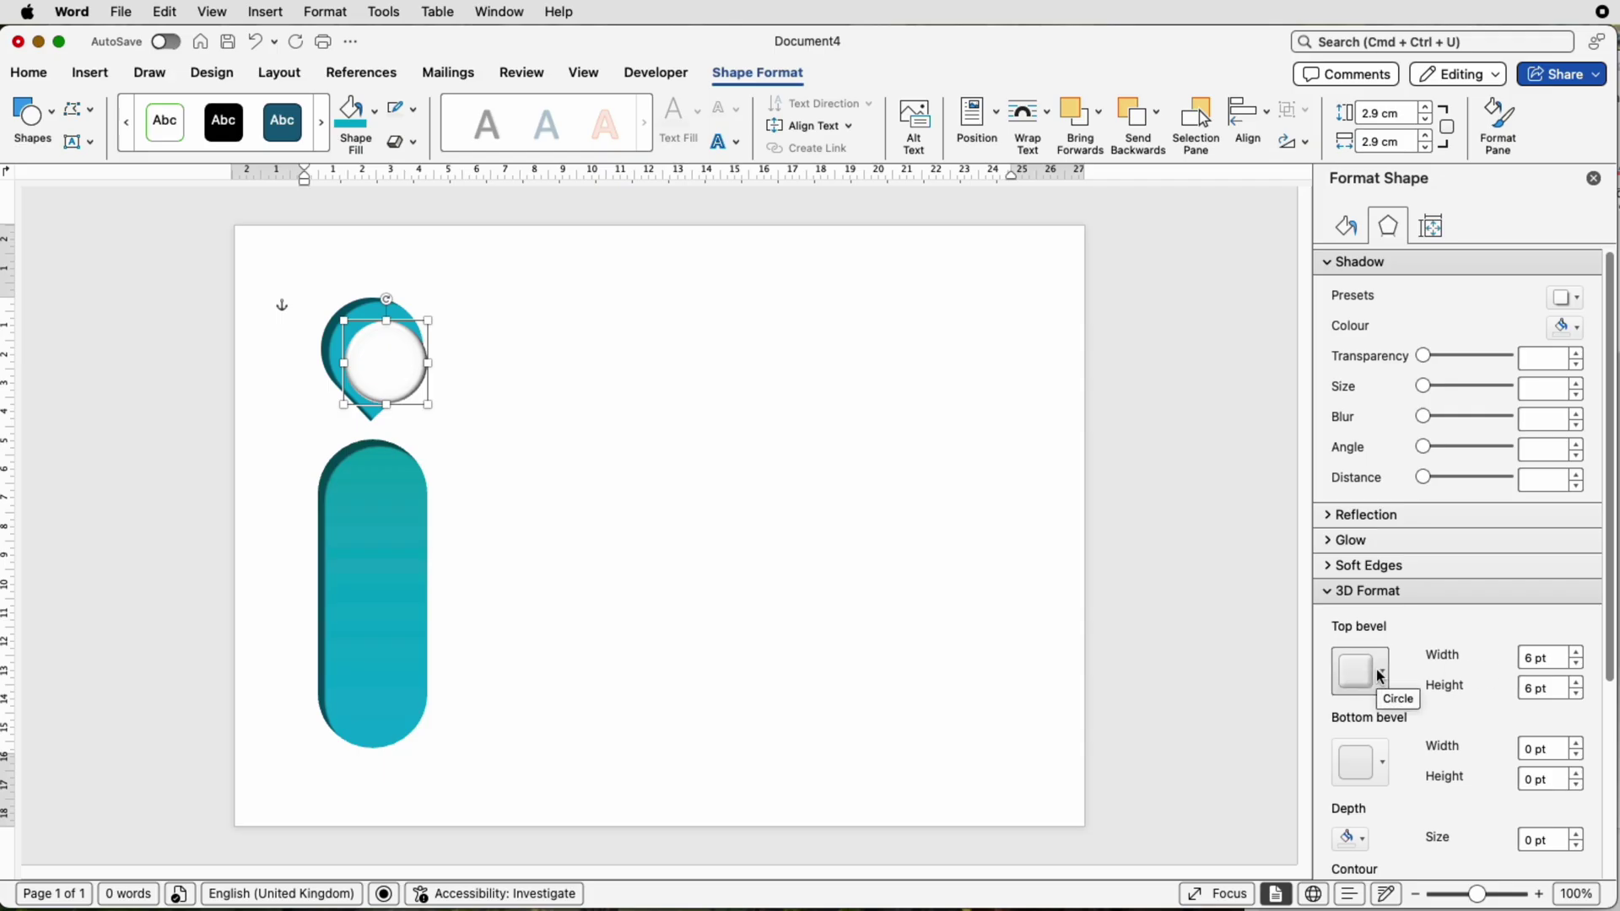
- Nudge the white circle and centre it horizontally on the teardrop pin
left_click_drag(380, 366, 369, 358)
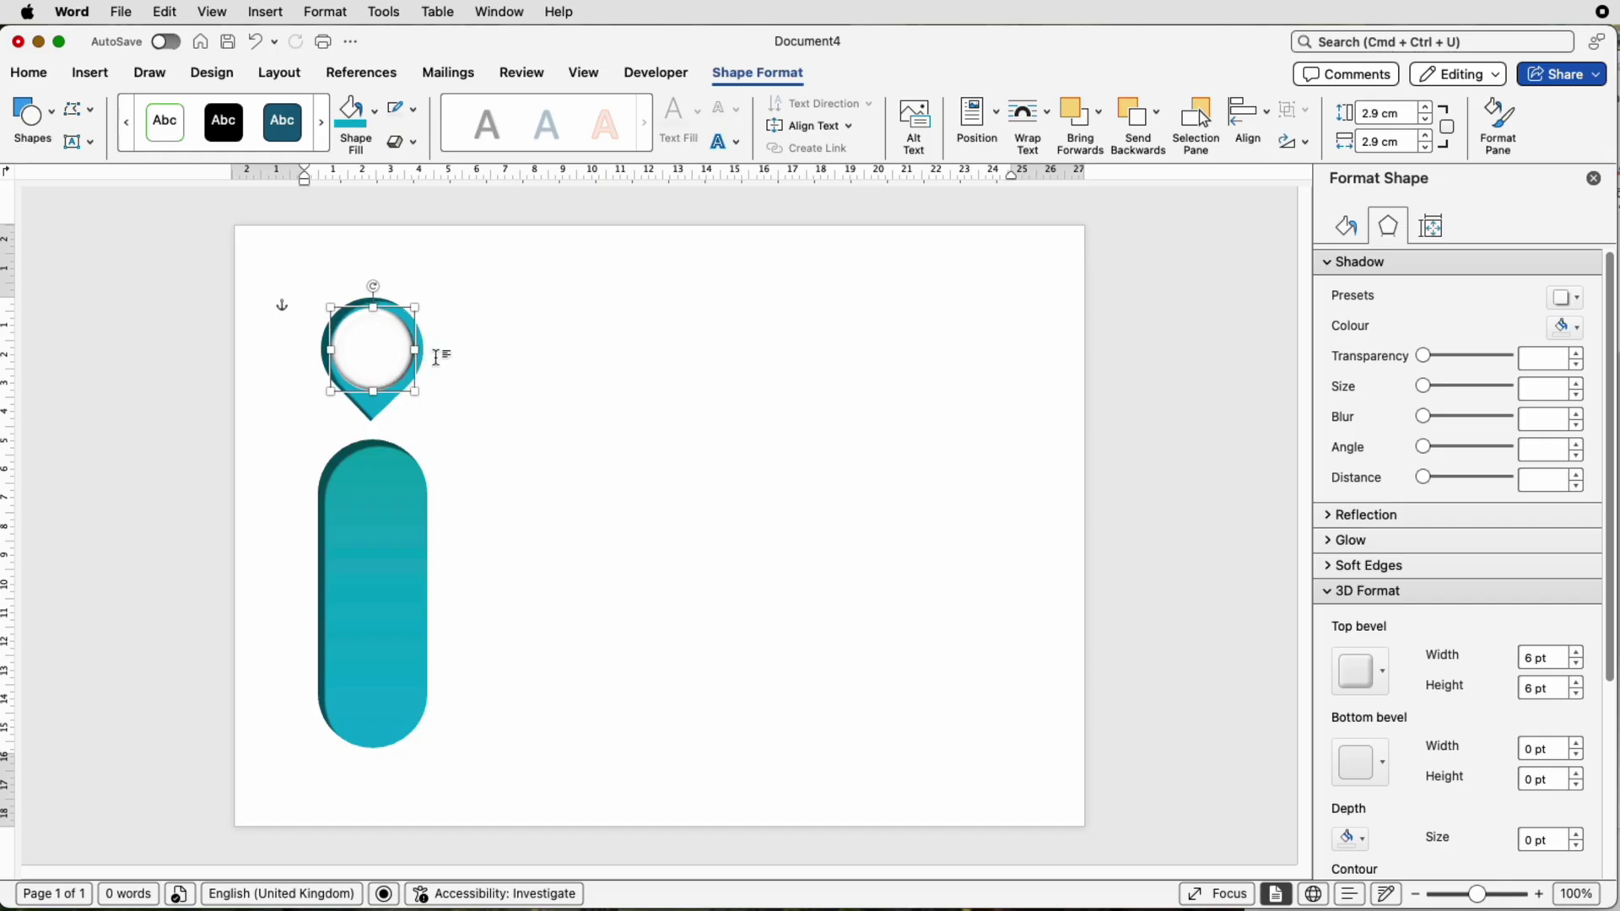
left_click(378, 415, "shift")
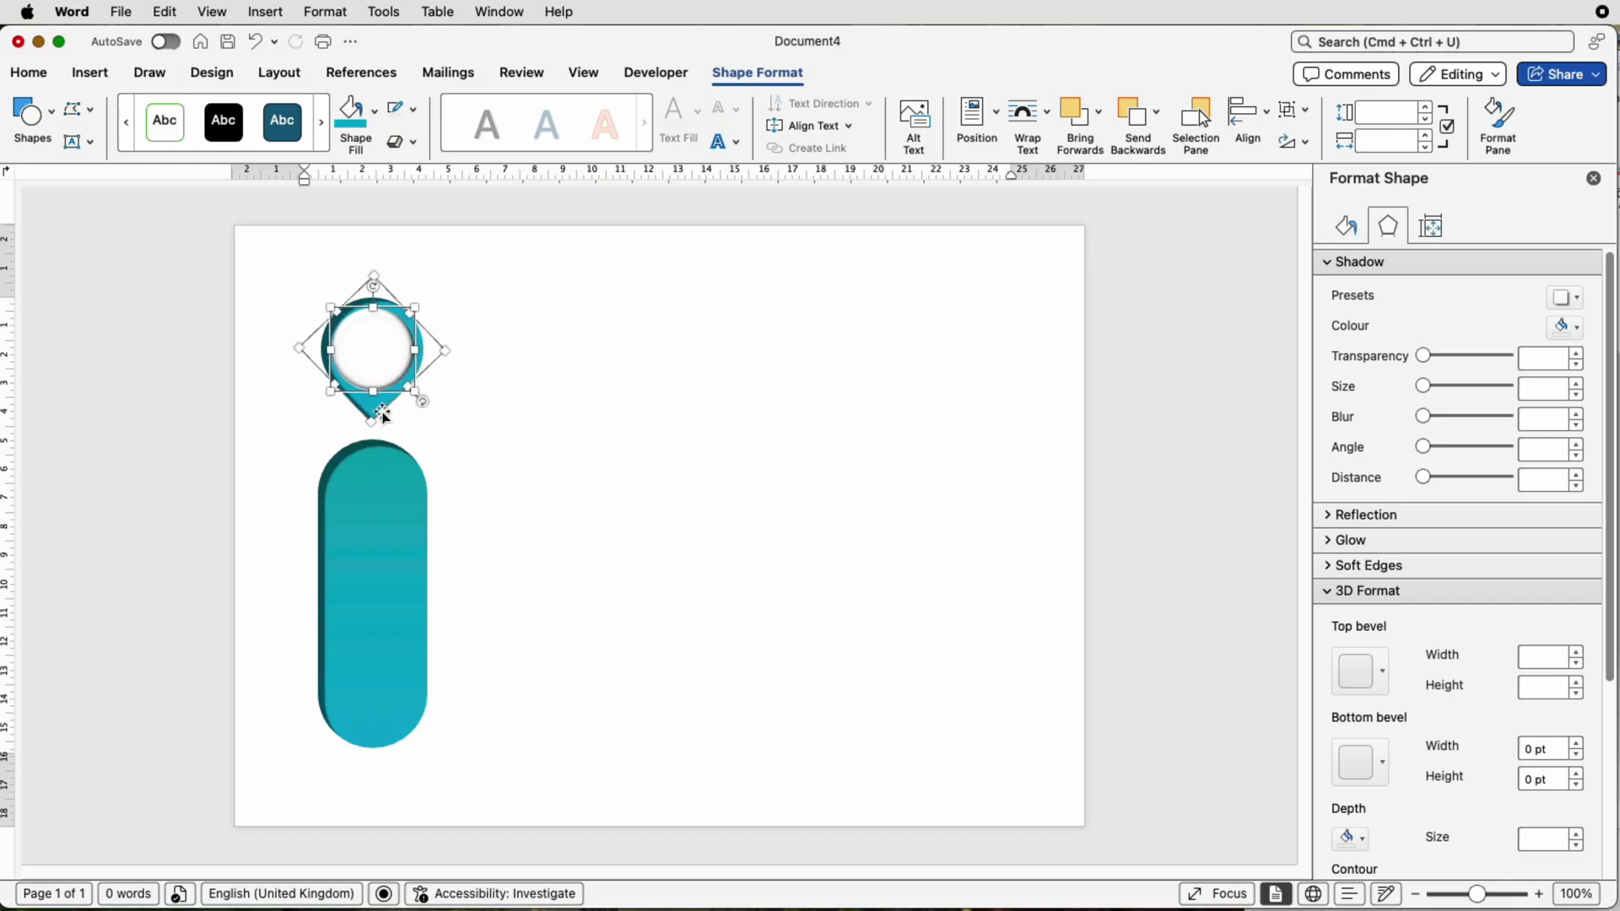
left_click(1264, 115)
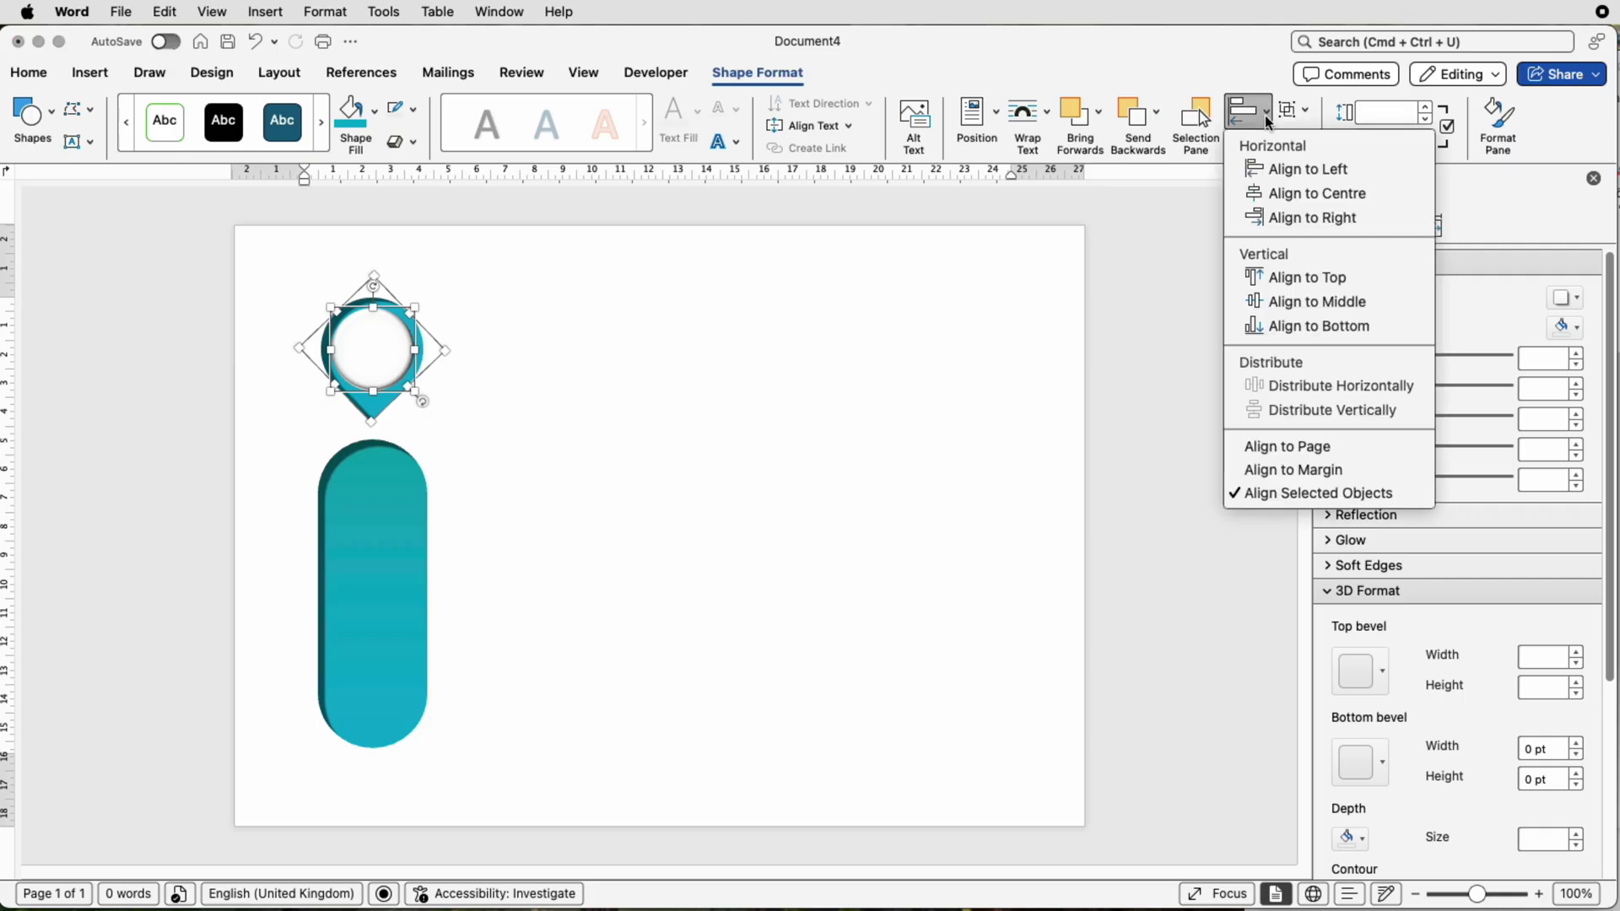
left_click(1274, 193)
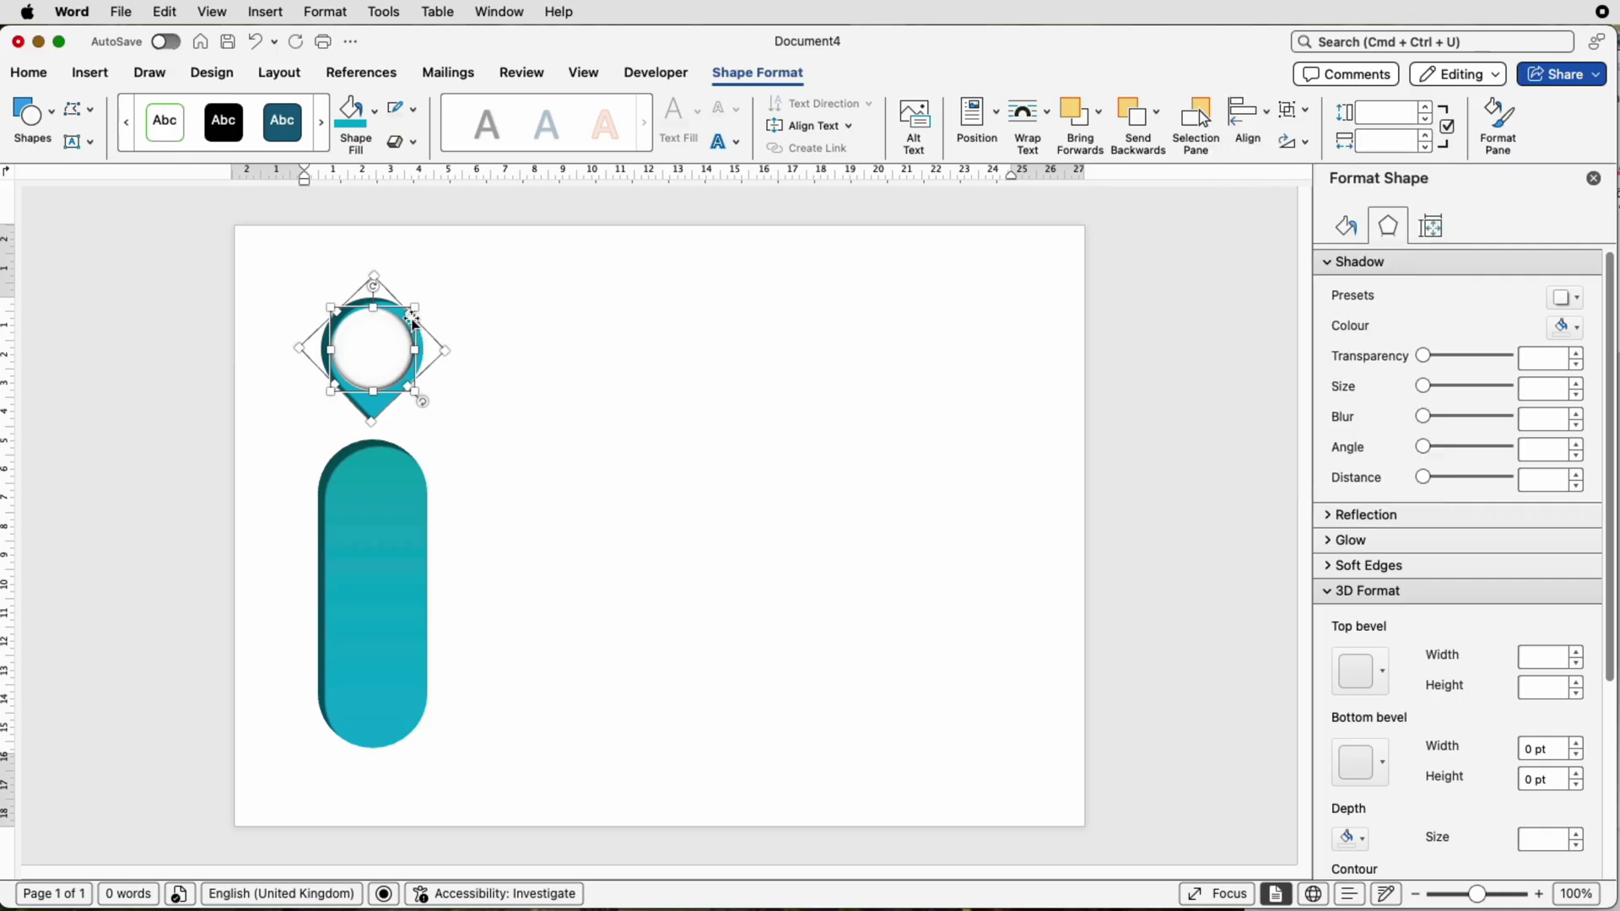
left_click(529, 309)
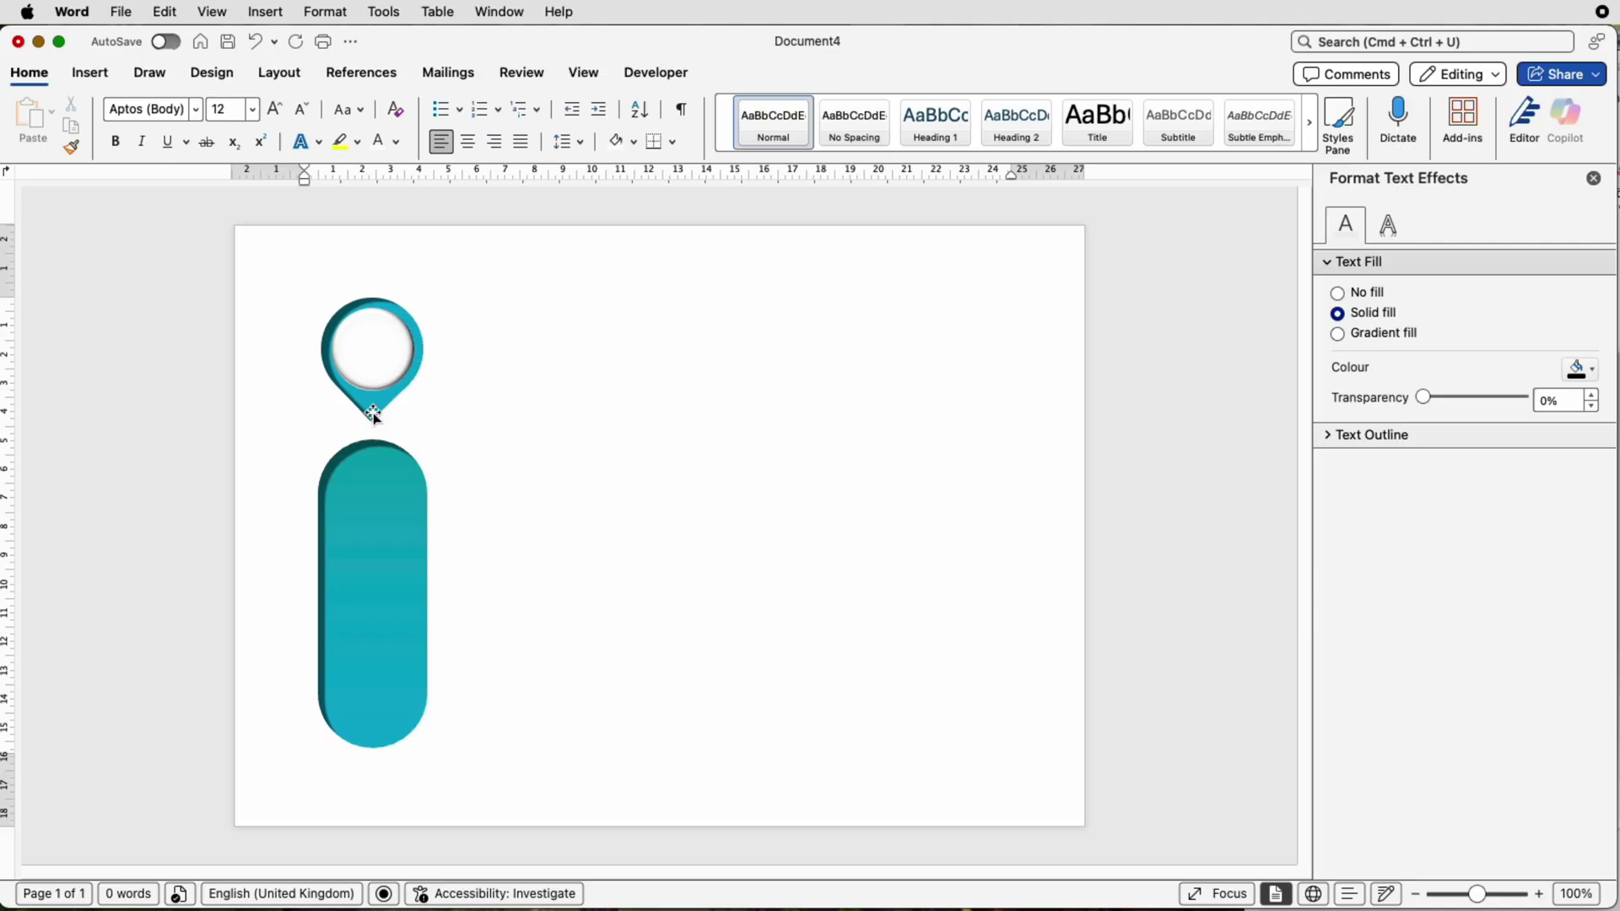
- Resize the circle to 2.77 cm and nudge it into the middle of the pin's head
left_click(367, 365)
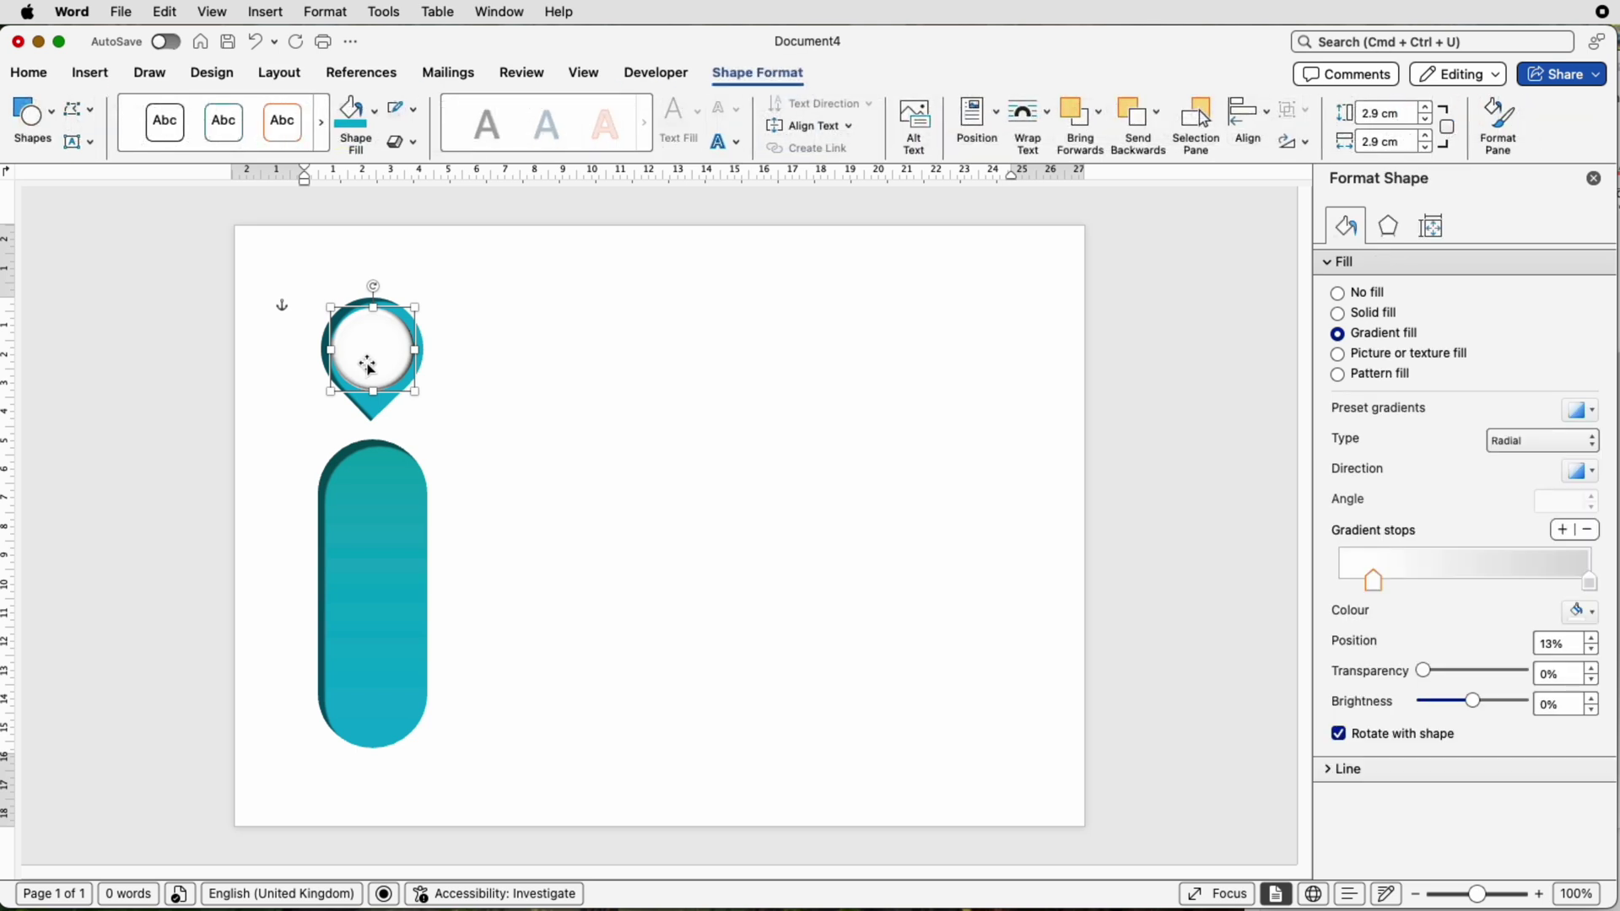
key("Right")
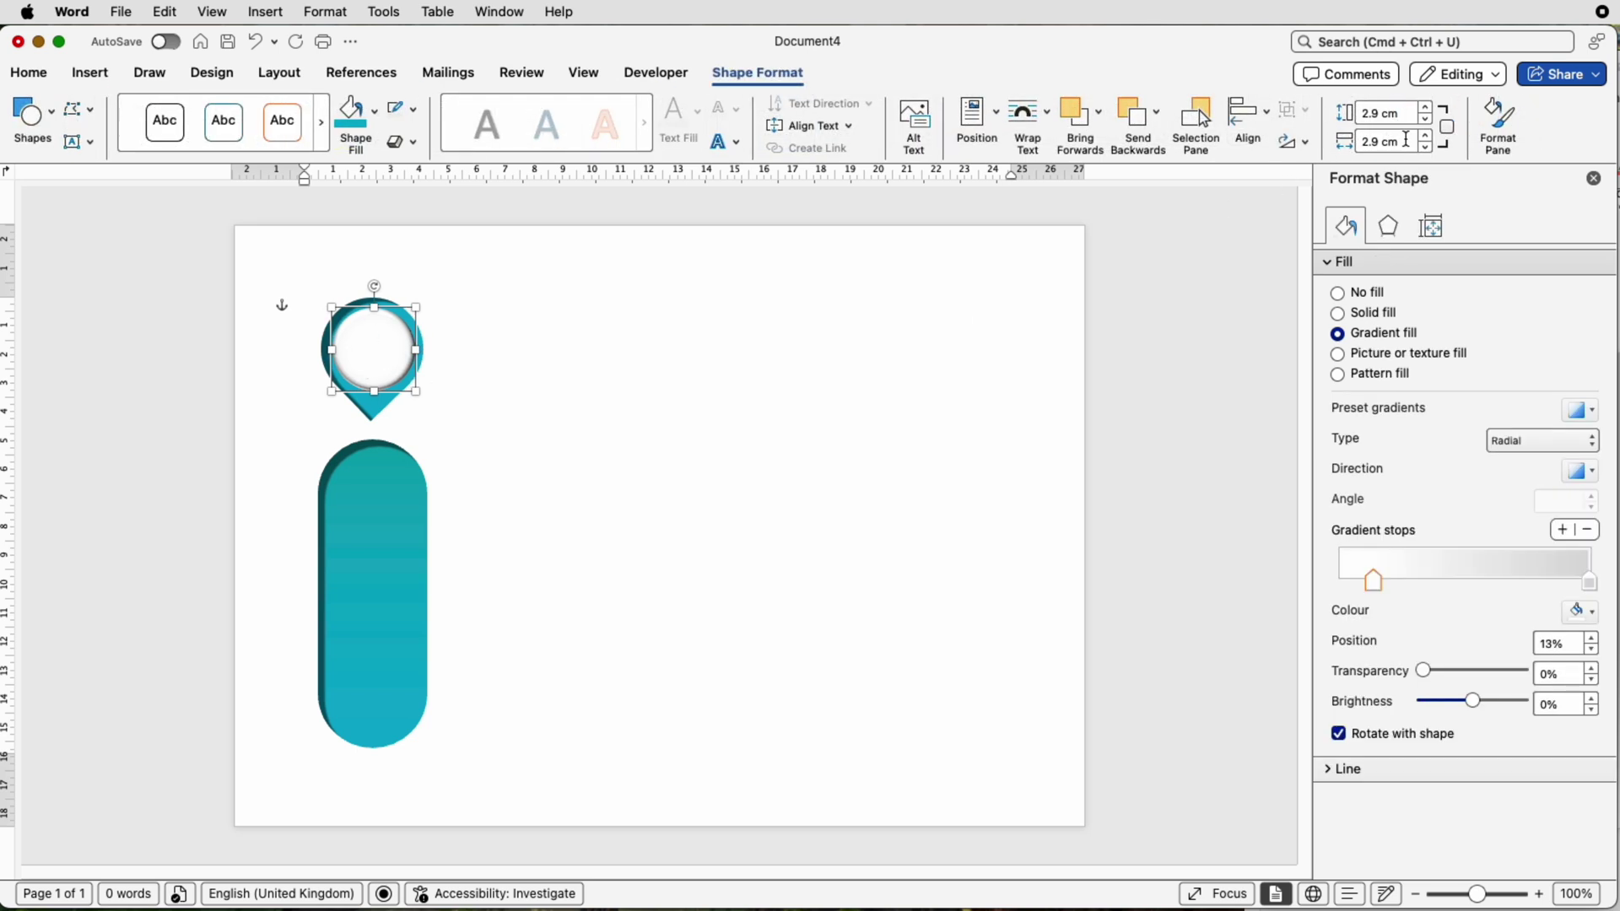
left_click(1378, 113)
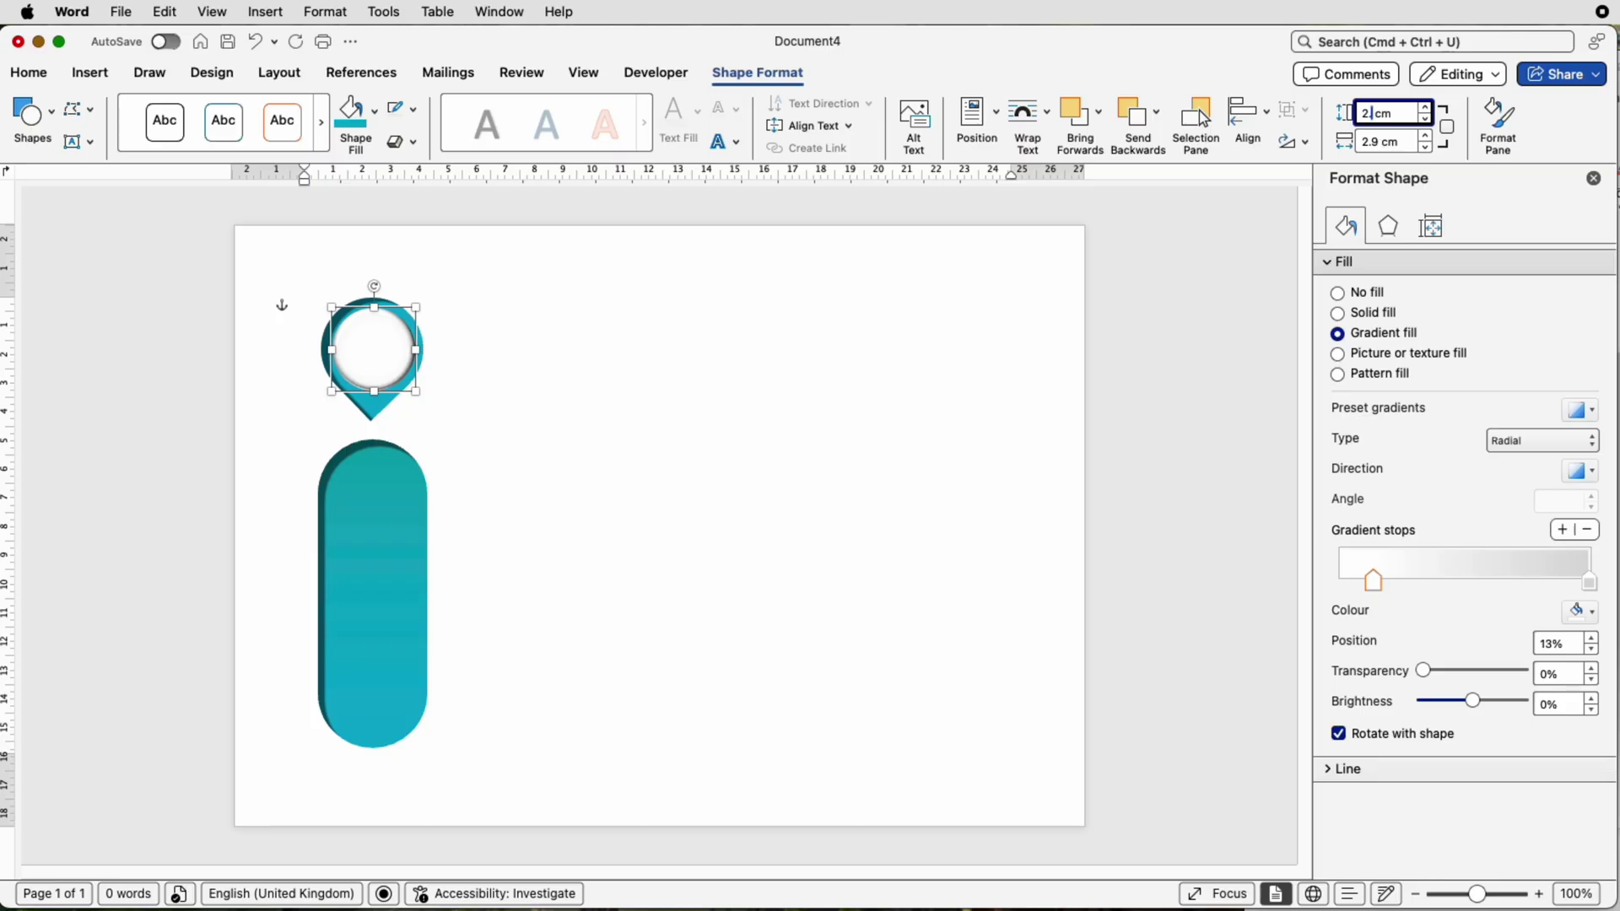
type(".77")
key("Return")
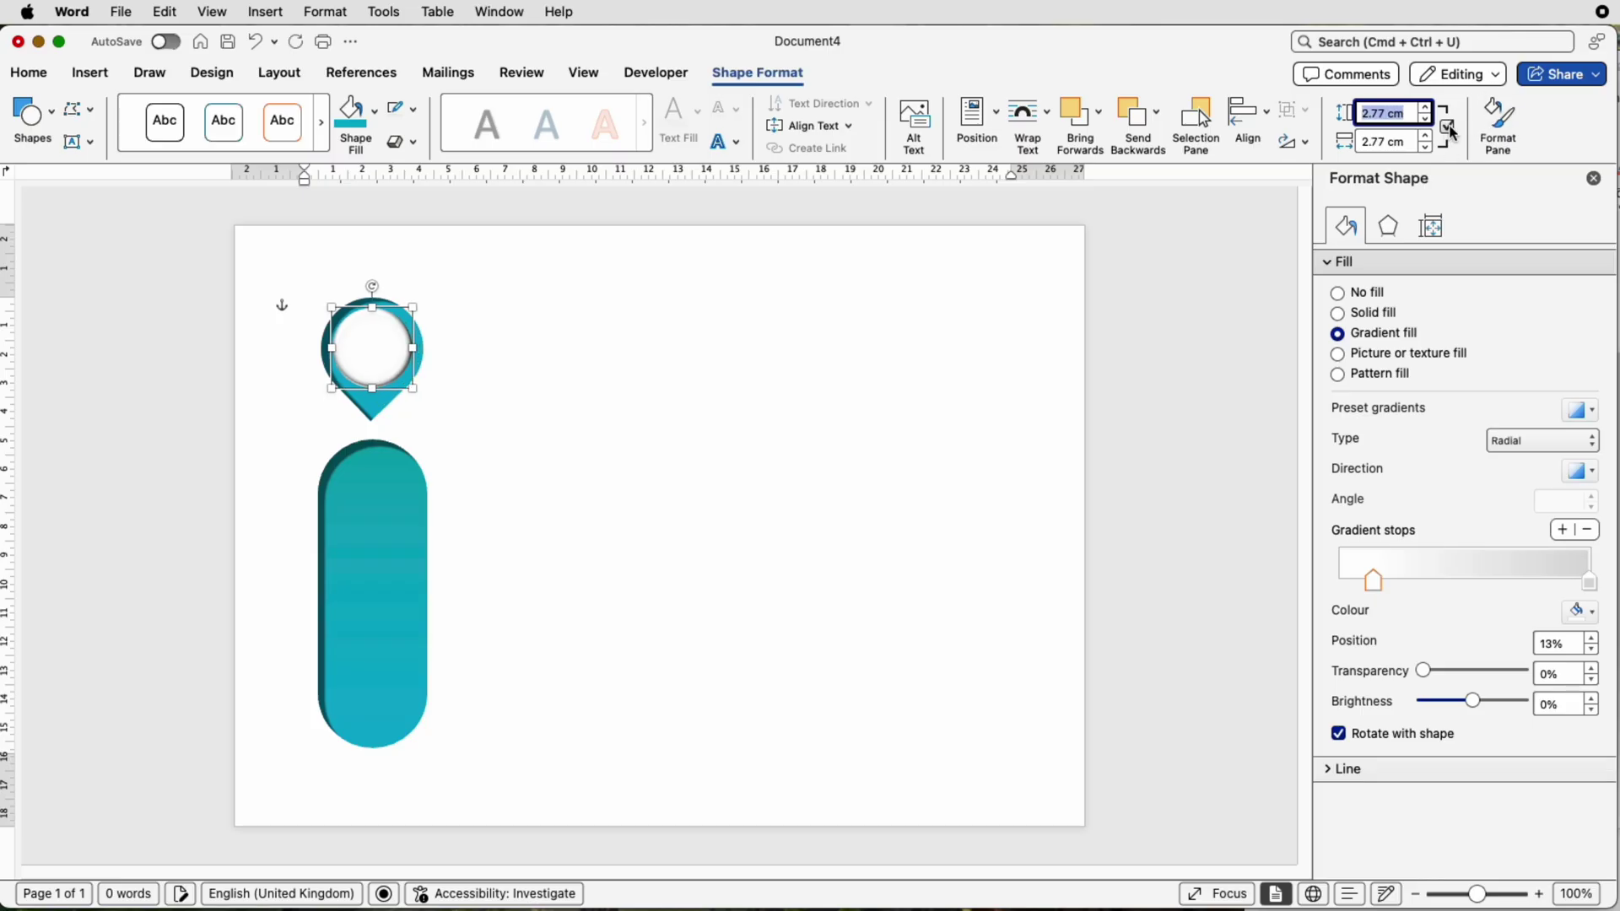
left_click(380, 349)
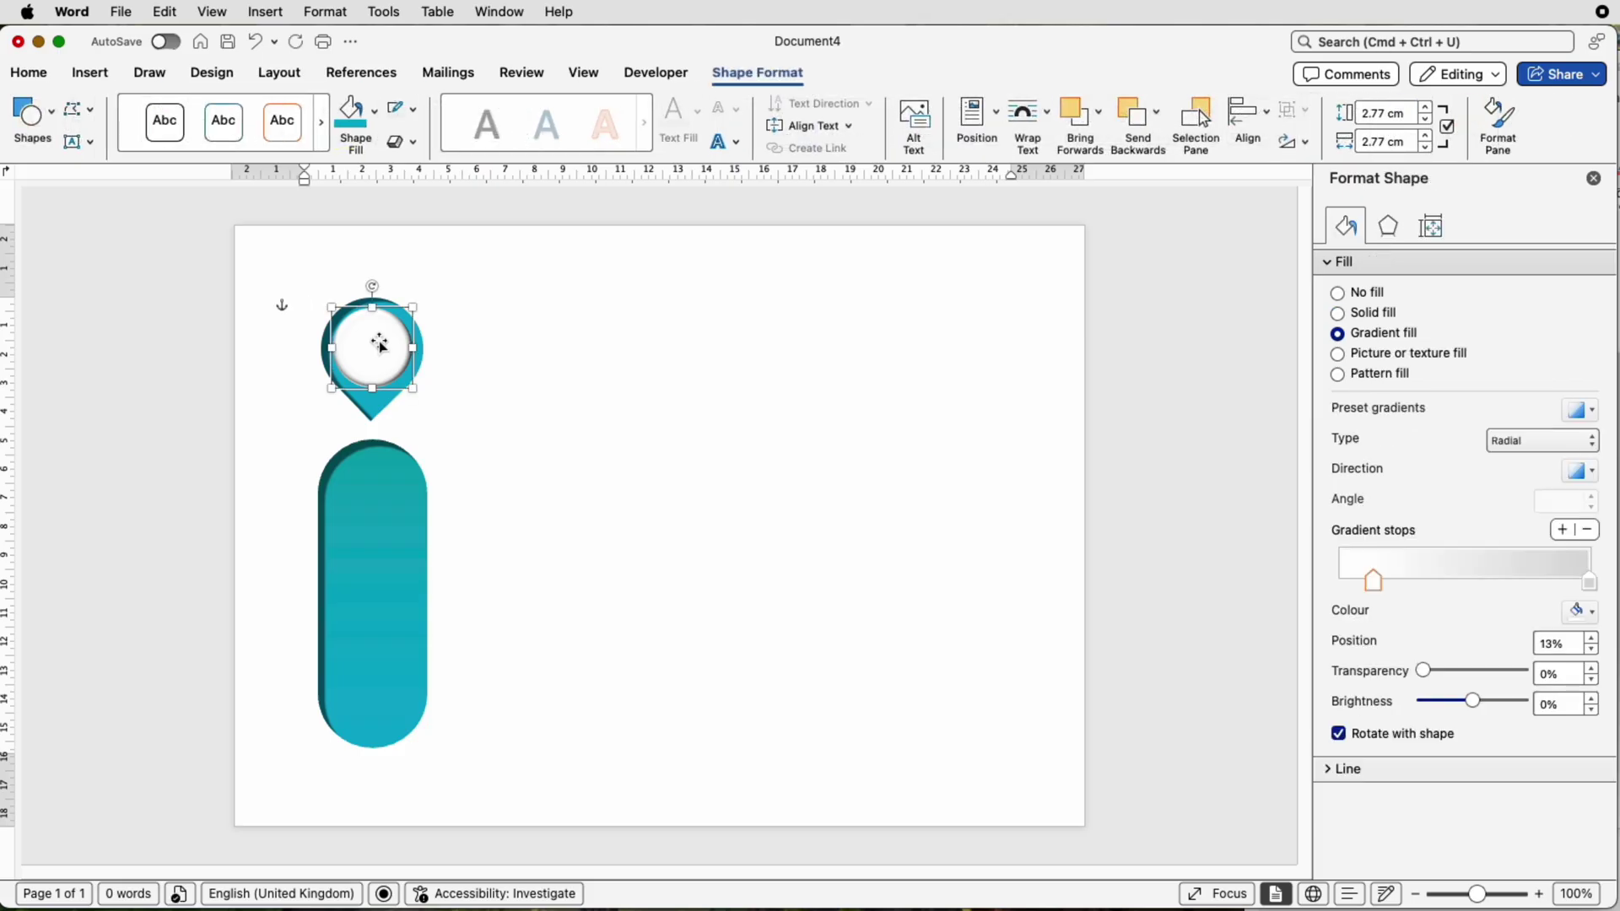
left_click_drag(380, 346, 381, 347)
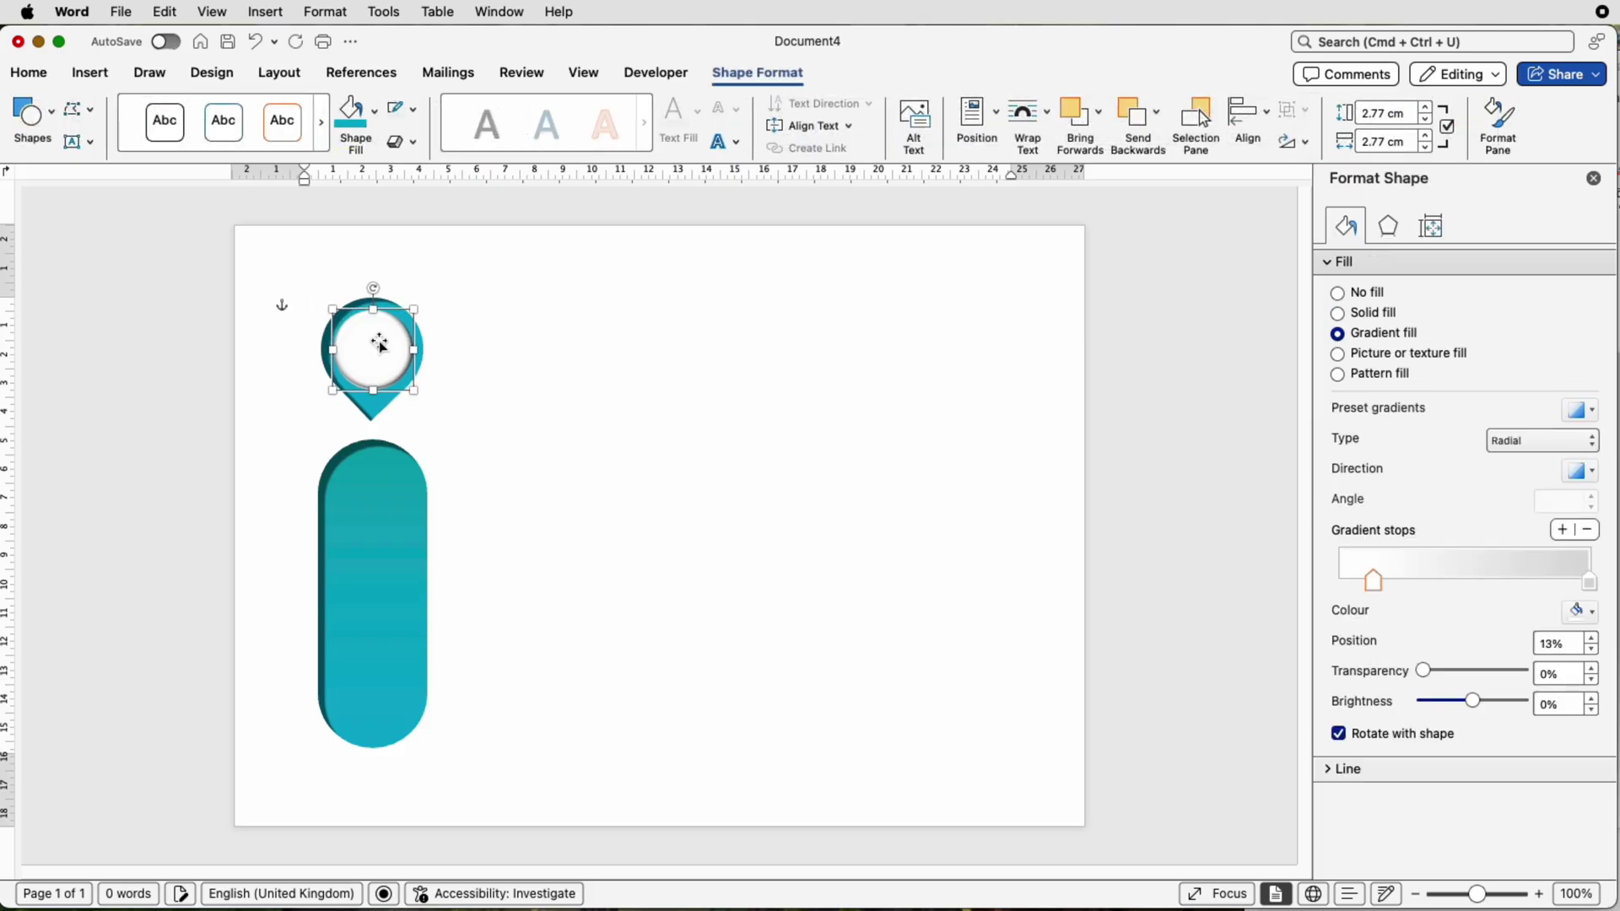
- Draw a horizontal text box over the teal pill
left_click(489, 354)
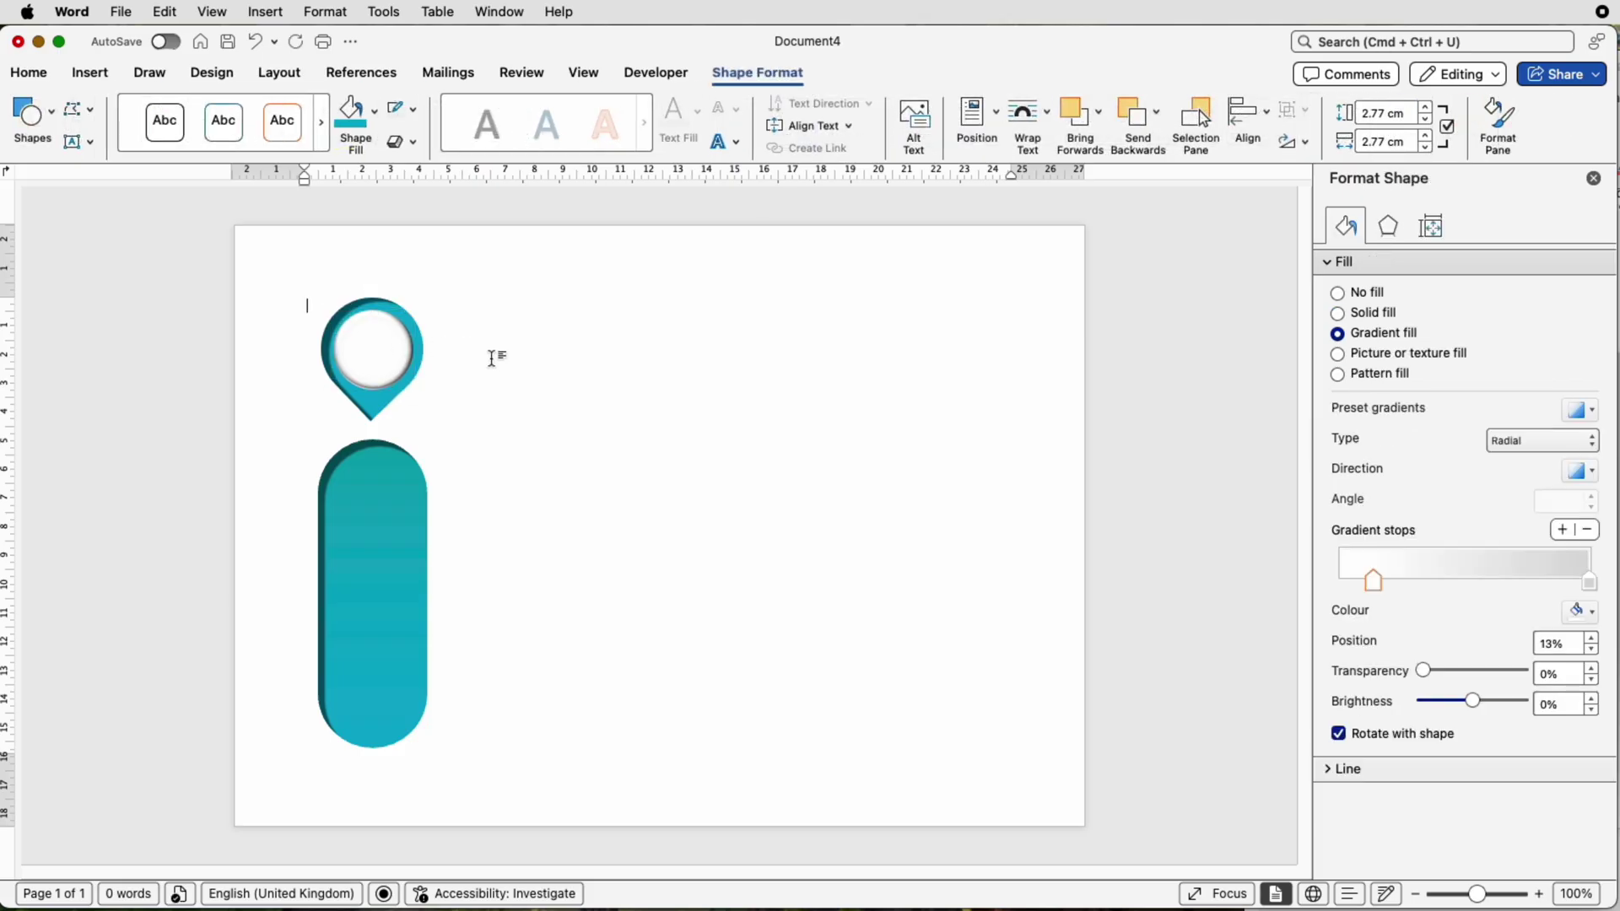
left_click(93, 74)
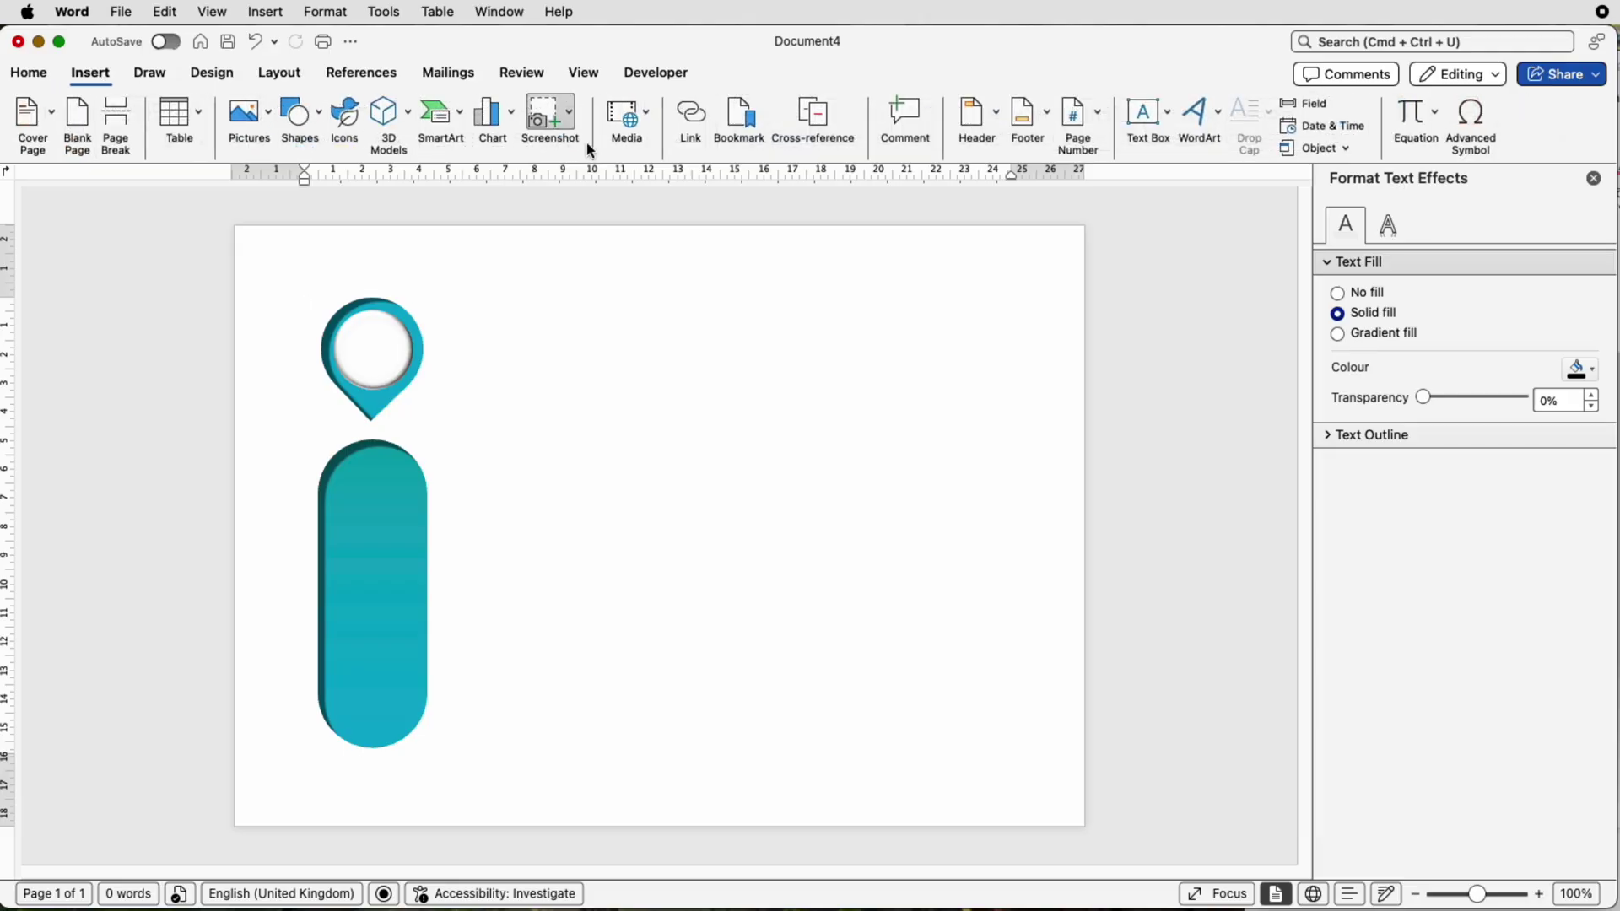
left_click(1153, 122)
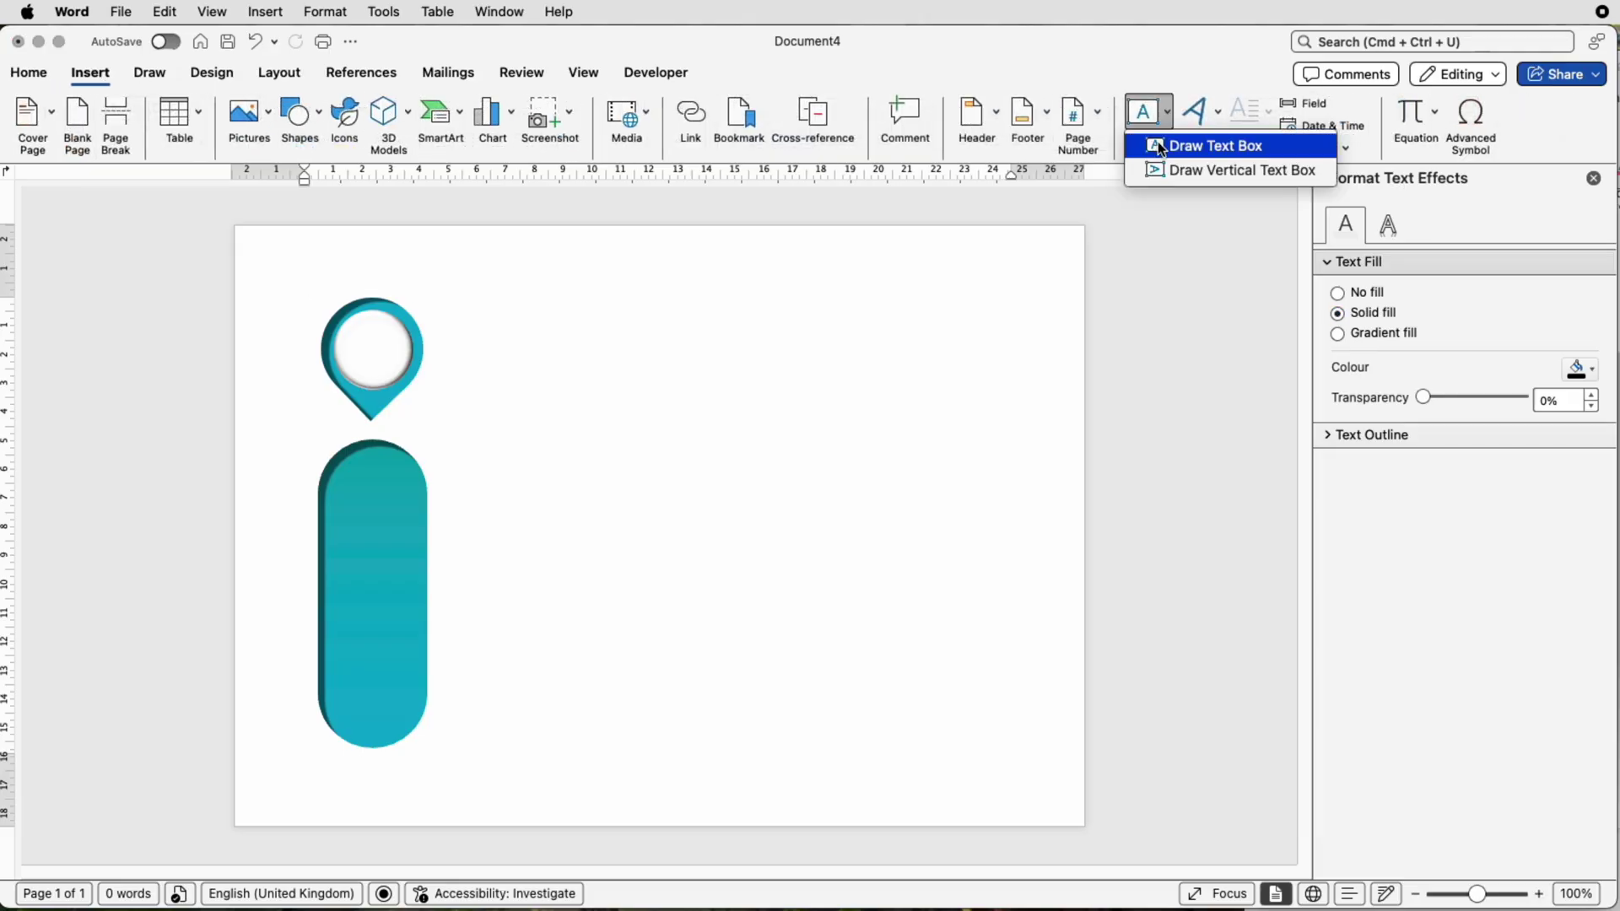
left_click(1215, 145)
mouse_move(335, 478)
left_mouse_down()
mouse_move(330, 586)
mouse_move(384, 714)
mouse_move(413, 720)
left_mouse_up()
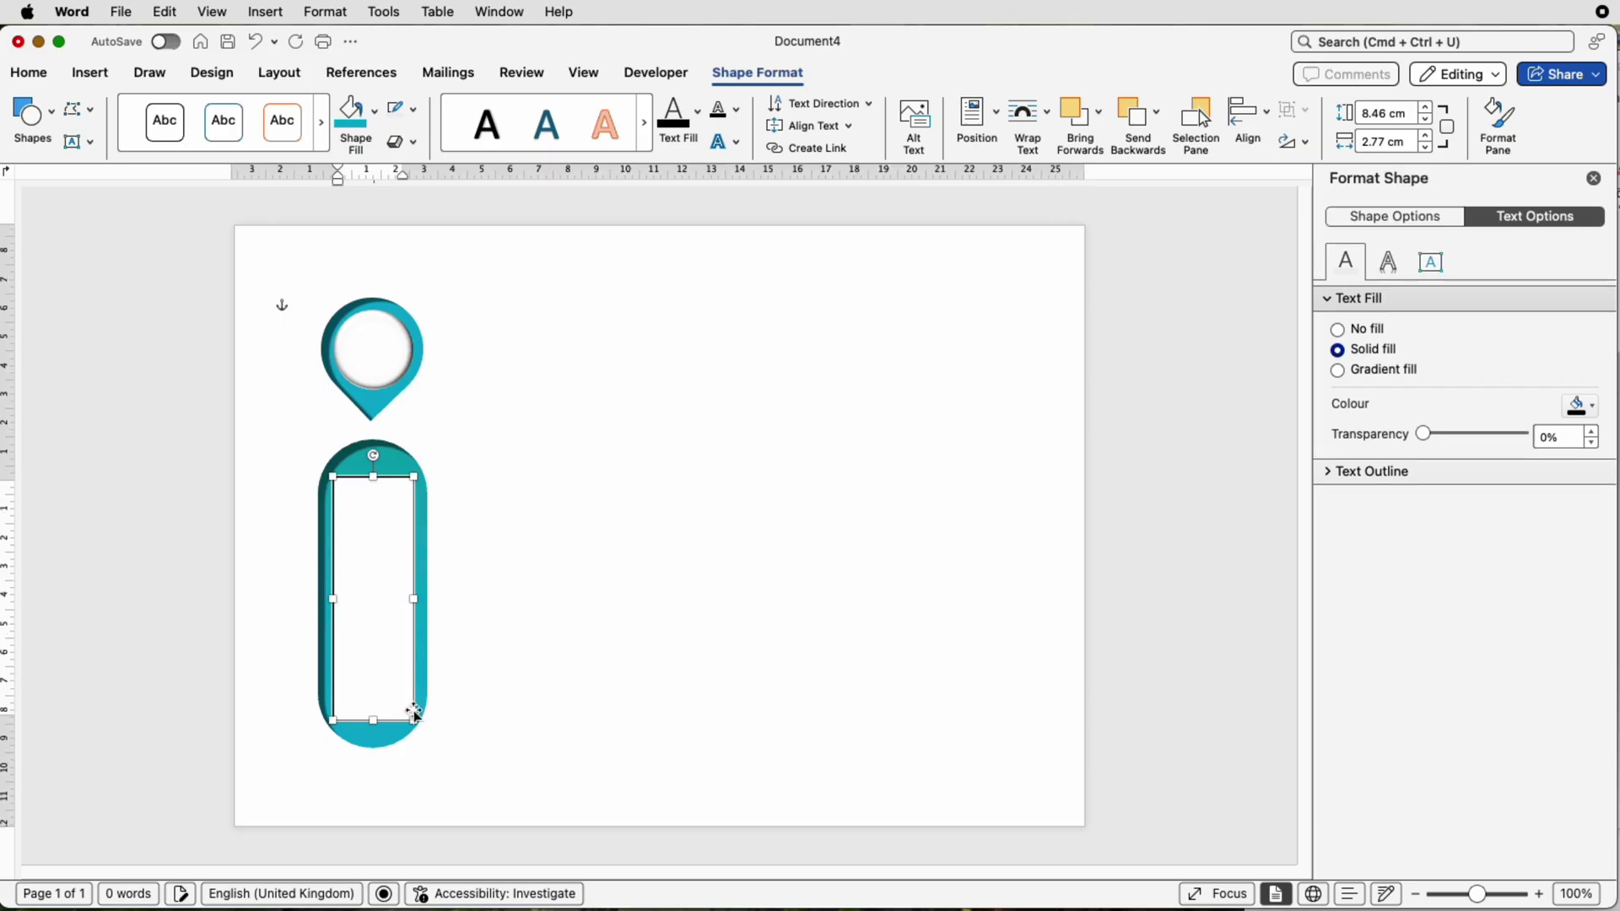
left_click(518, 614)
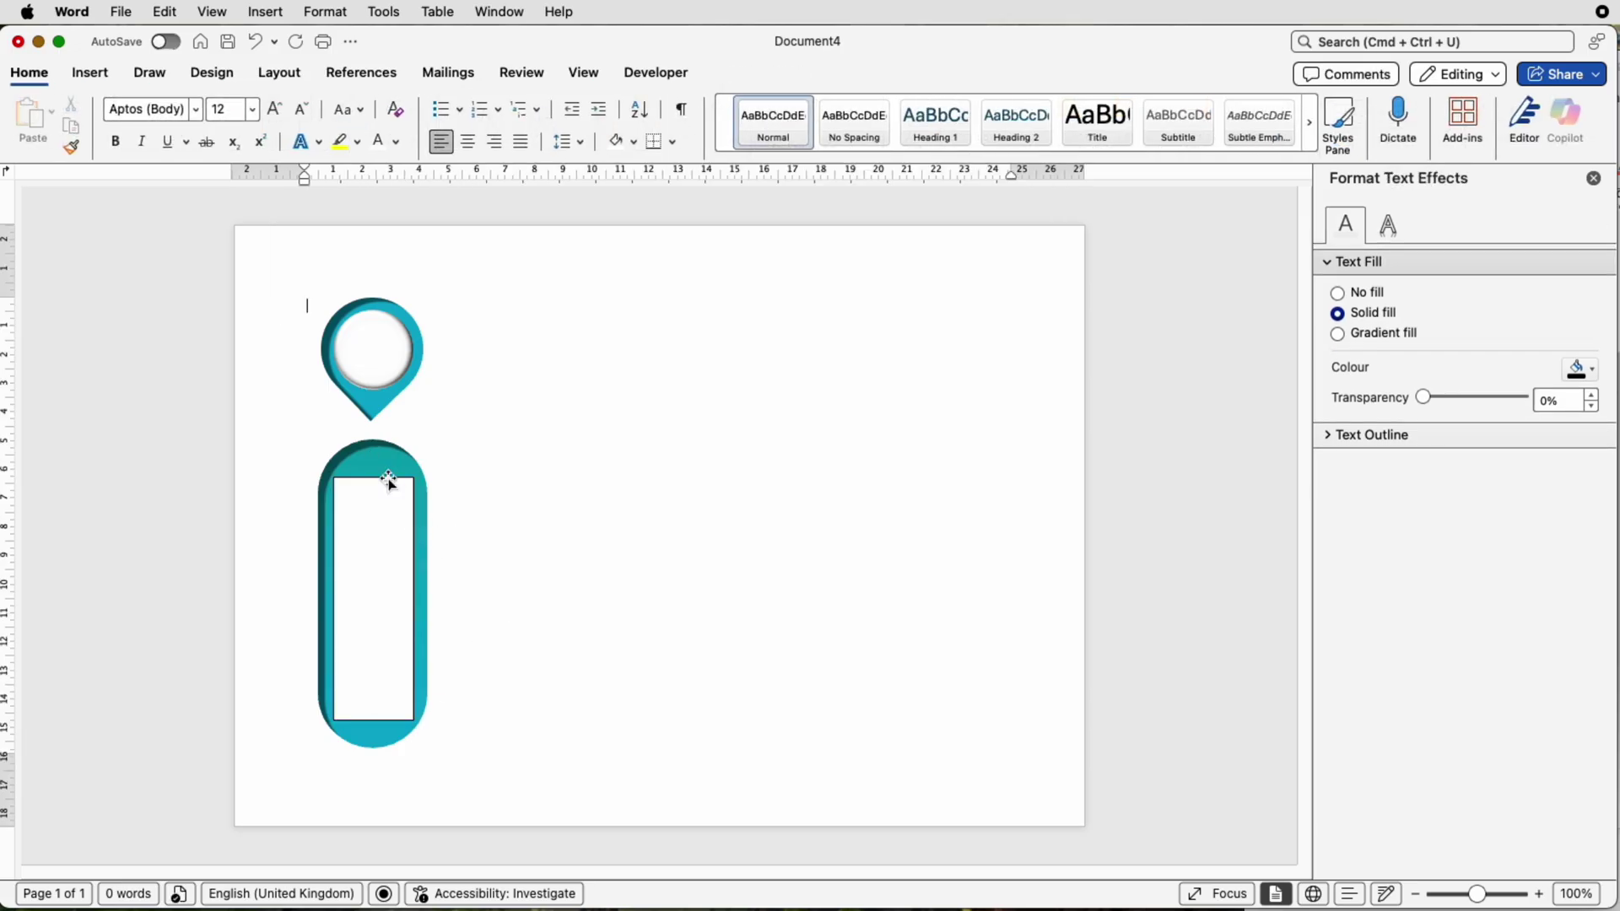
- Set the text box to no outline and no fill
left_click(375, 548)
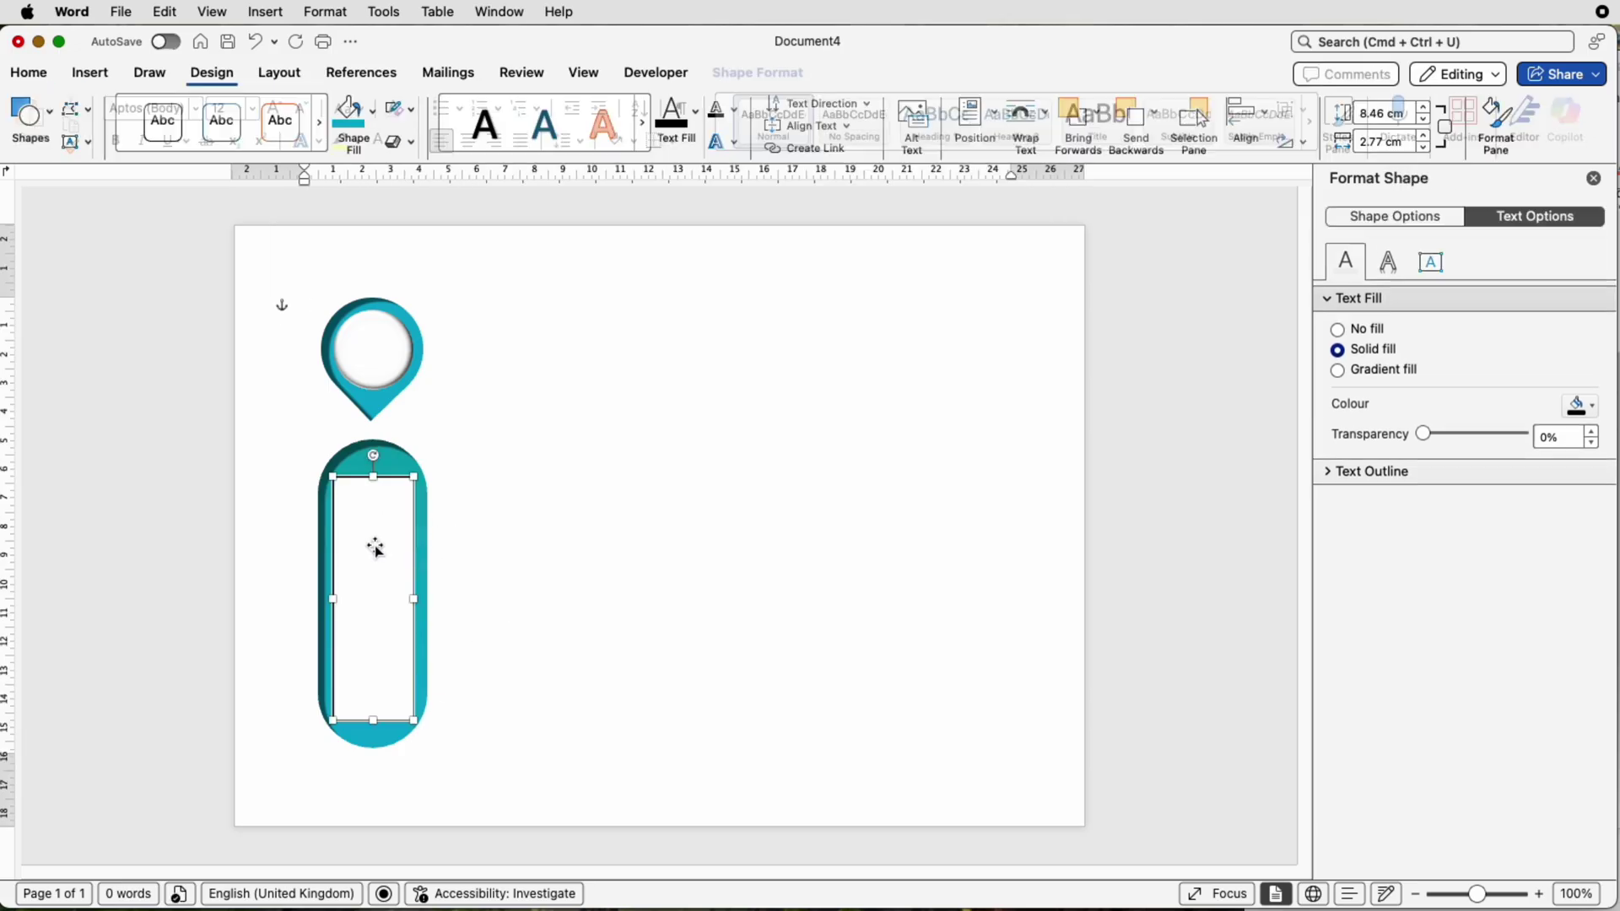
left_click(414, 113)
left_click(403, 158)
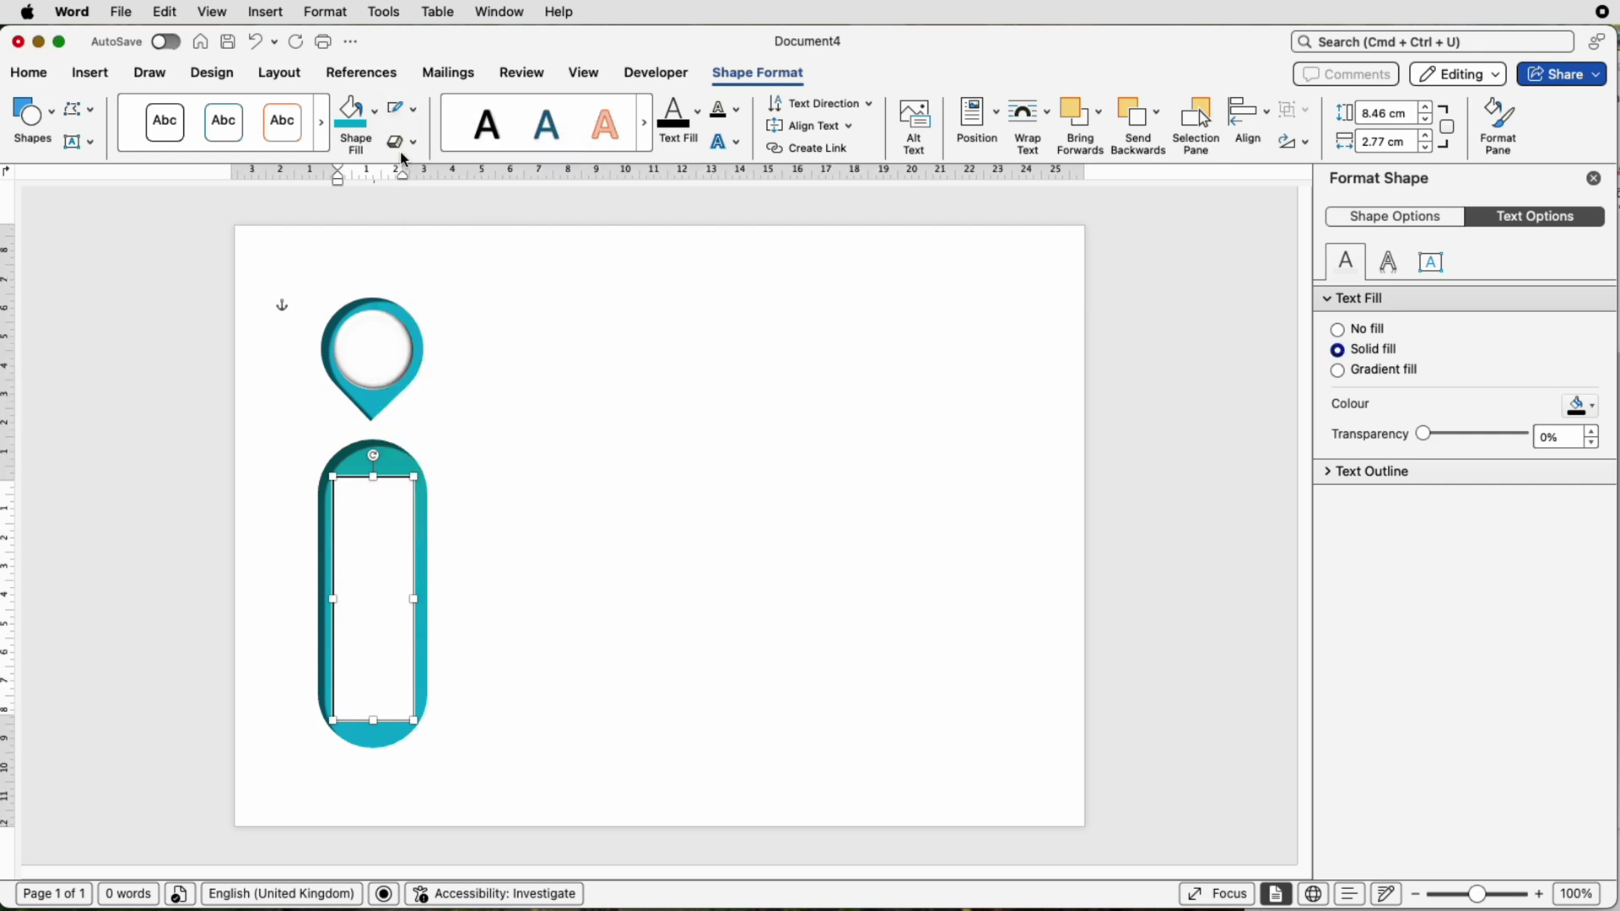
left_click(373, 116)
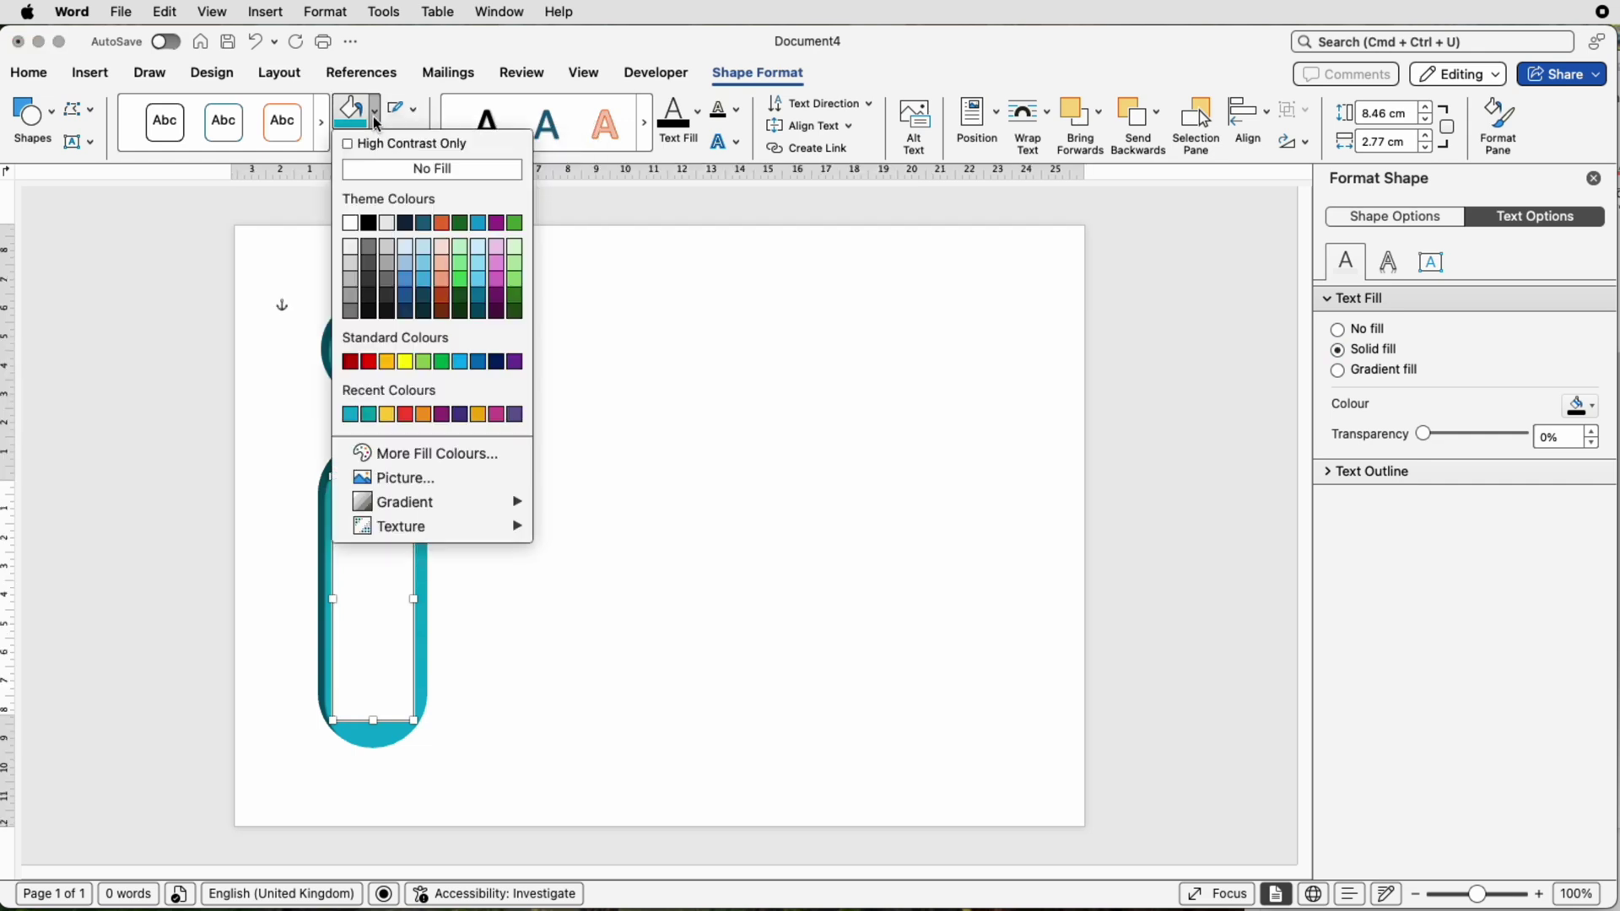
left_click(376, 170)
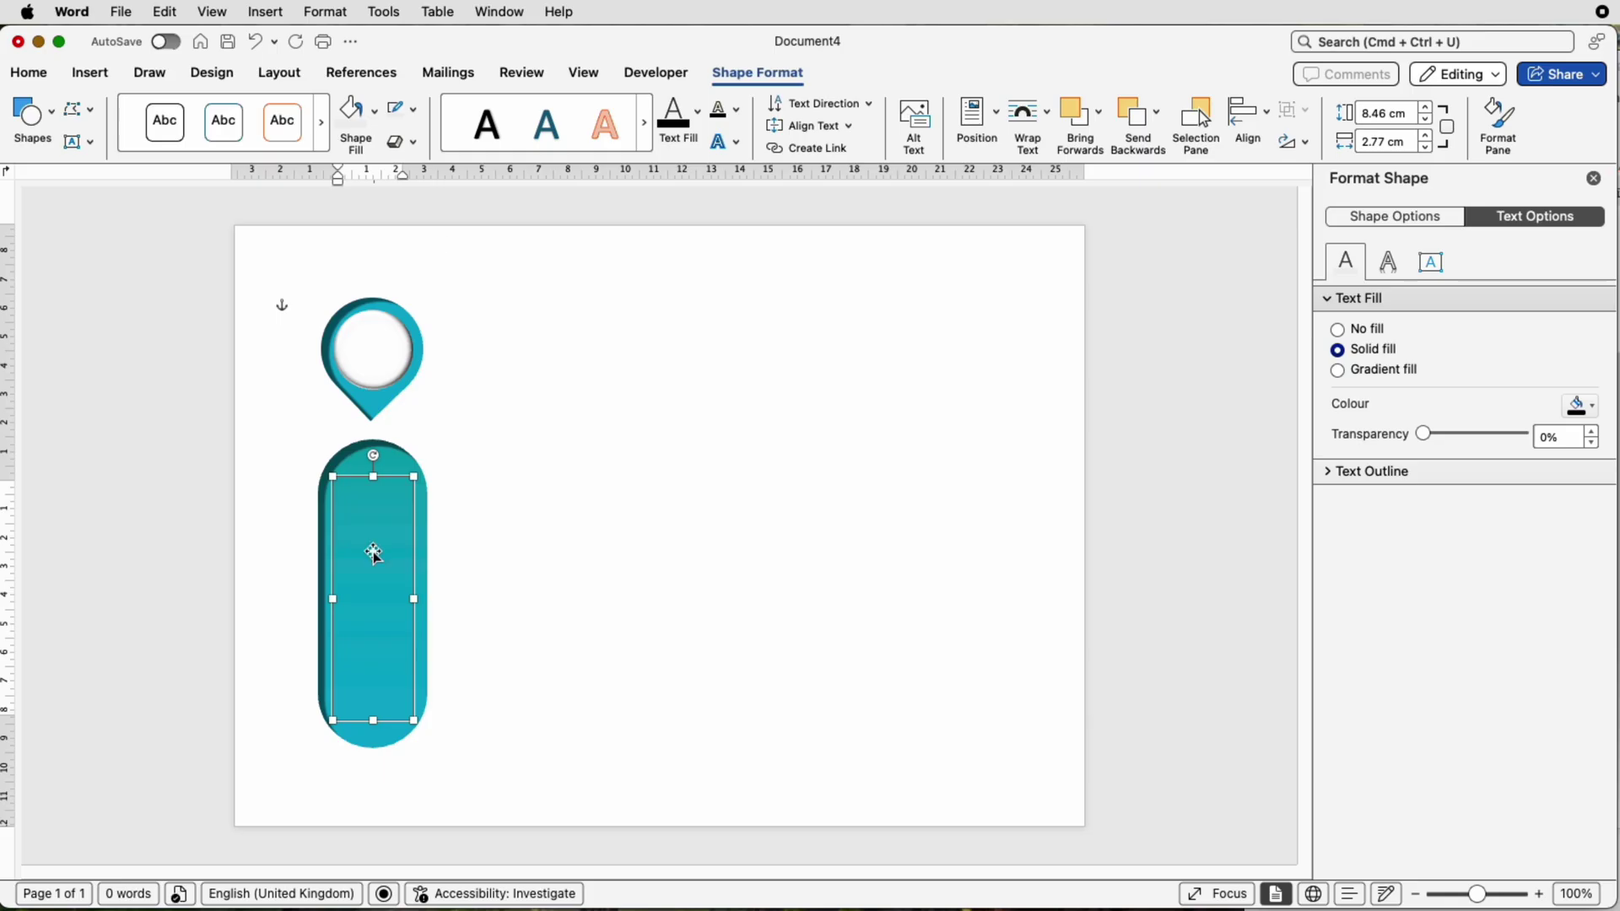
- Paste the Video heading and description into the text box and make the text white
left_click(349, 493)
type("Video provides a powerful way to help you prove your point. When you click Online Video, you can paste in the embed code .")
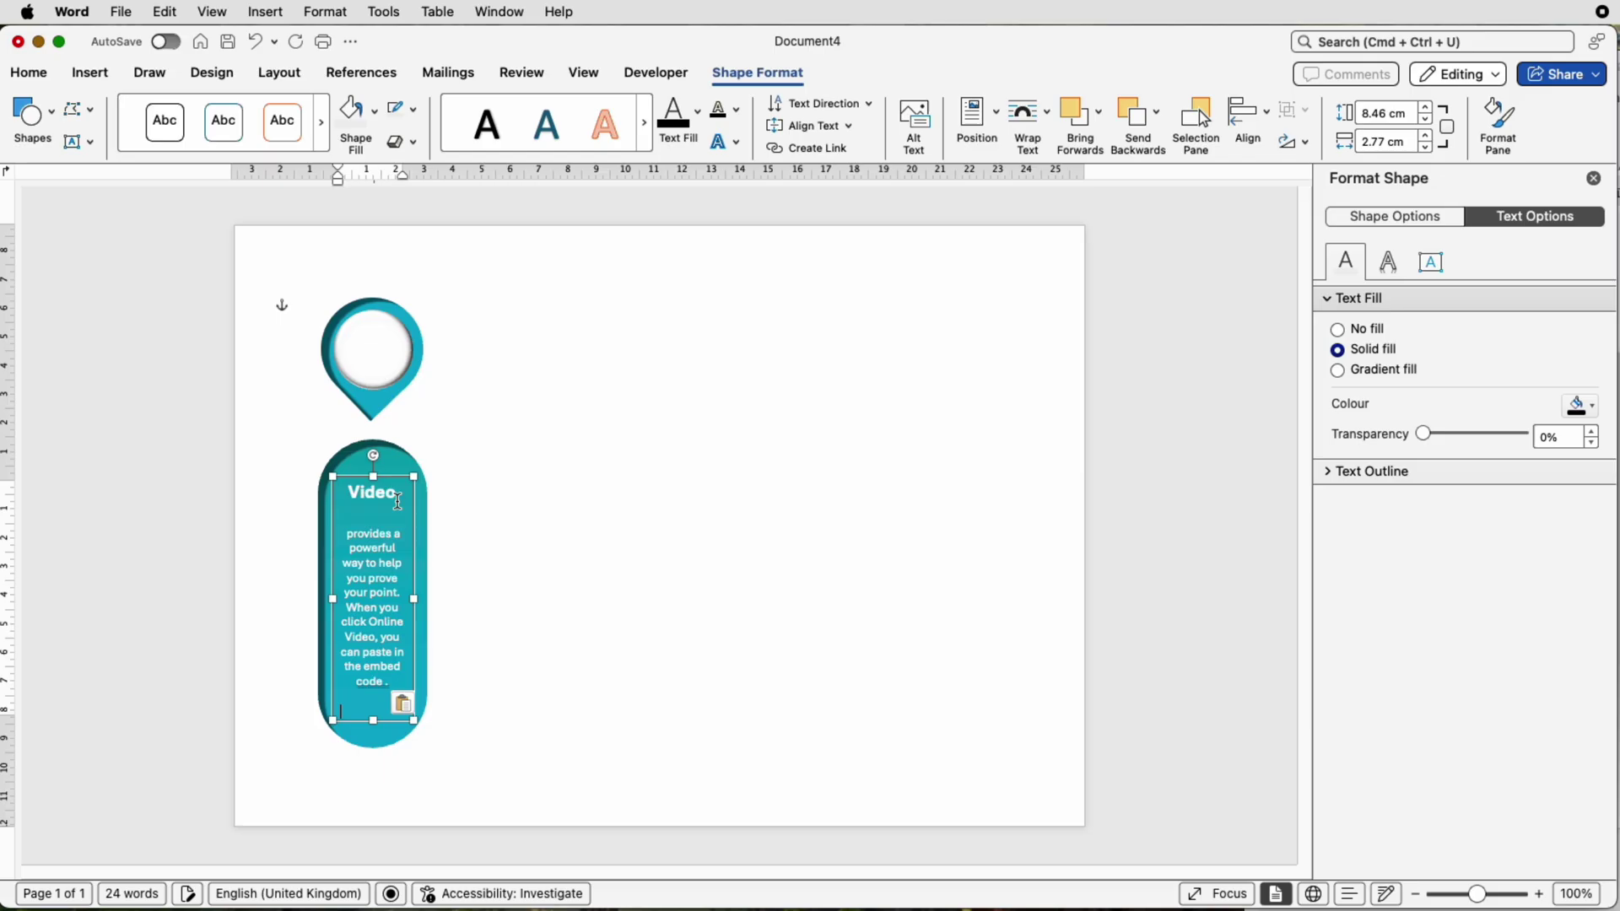
left_click(373, 576)
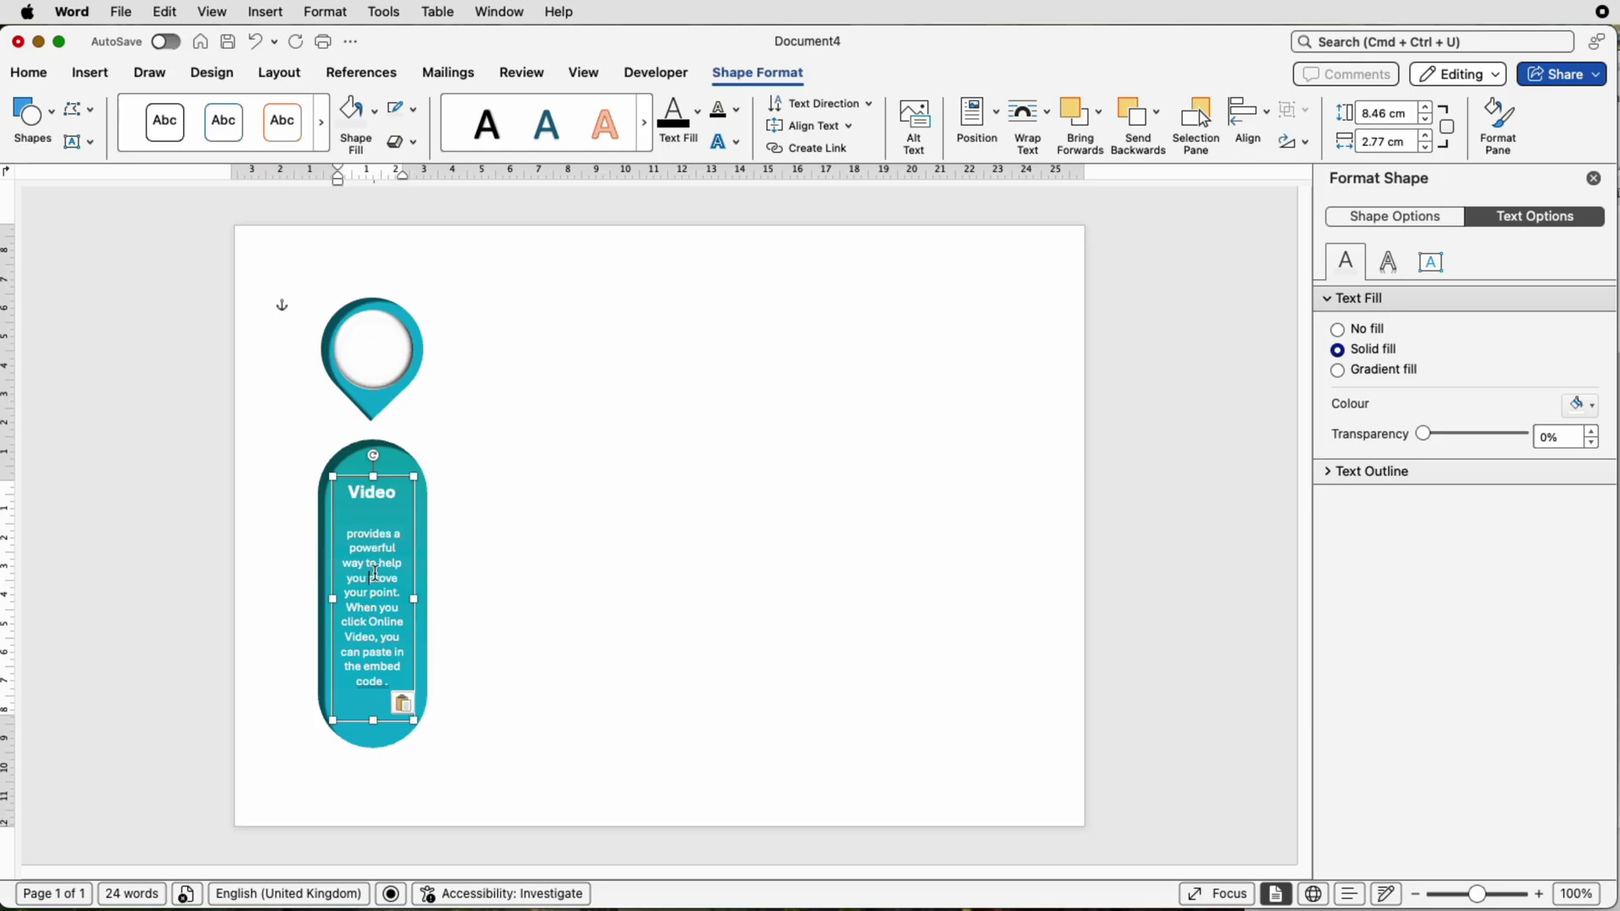
left_click(34, 76)
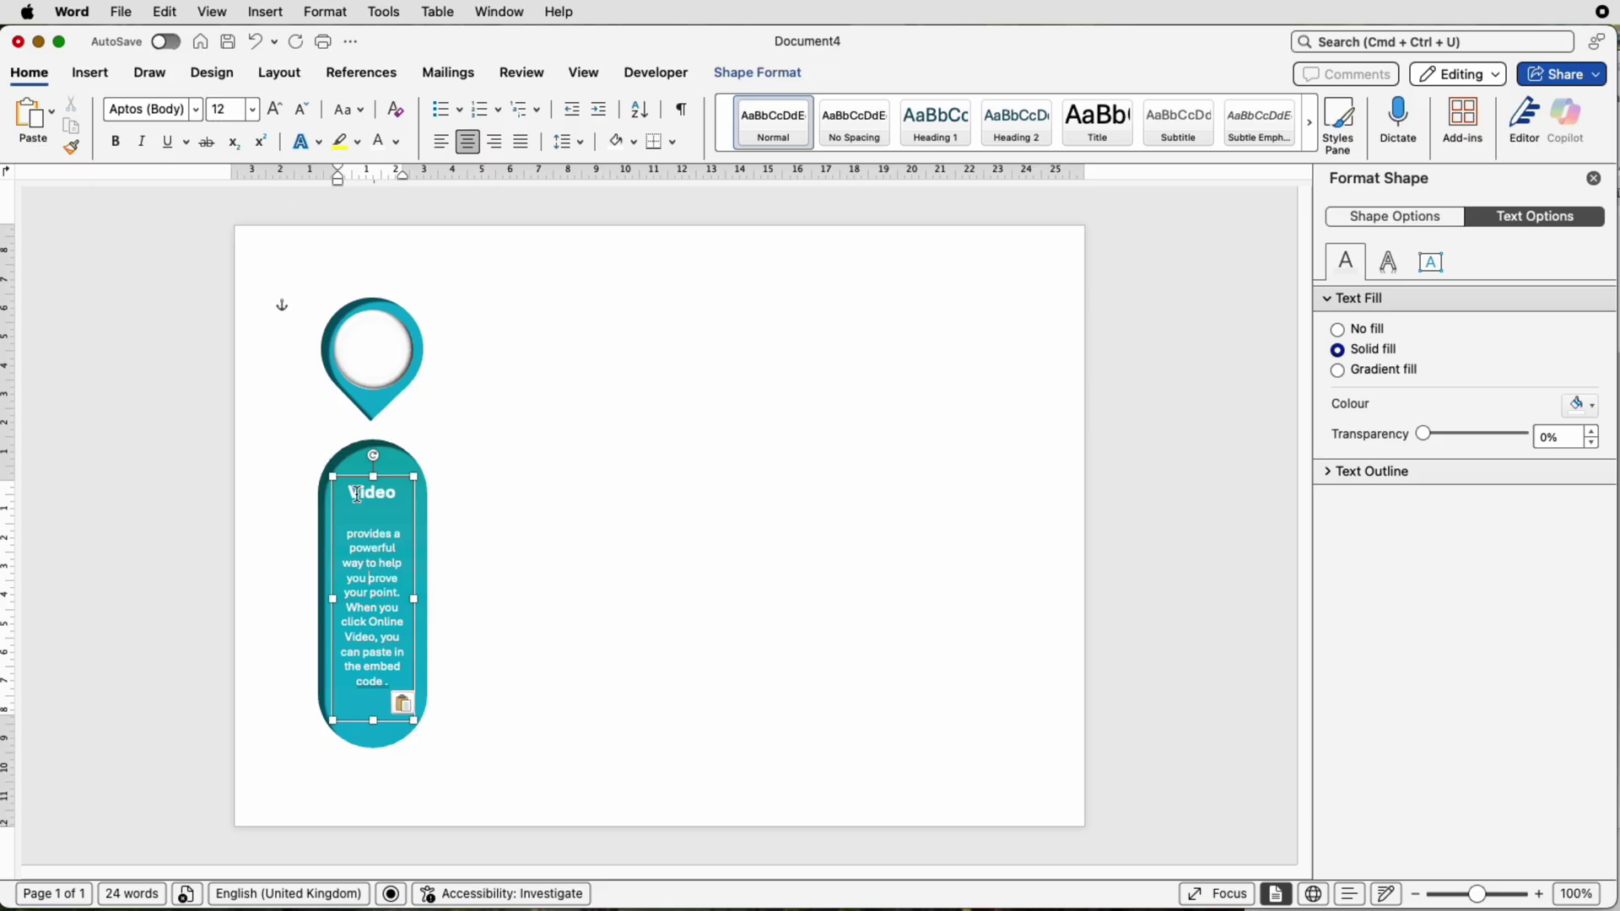
left_click(379, 495)
- Align the text box to the centre and middle of the teal pill
left_click(427, 621)
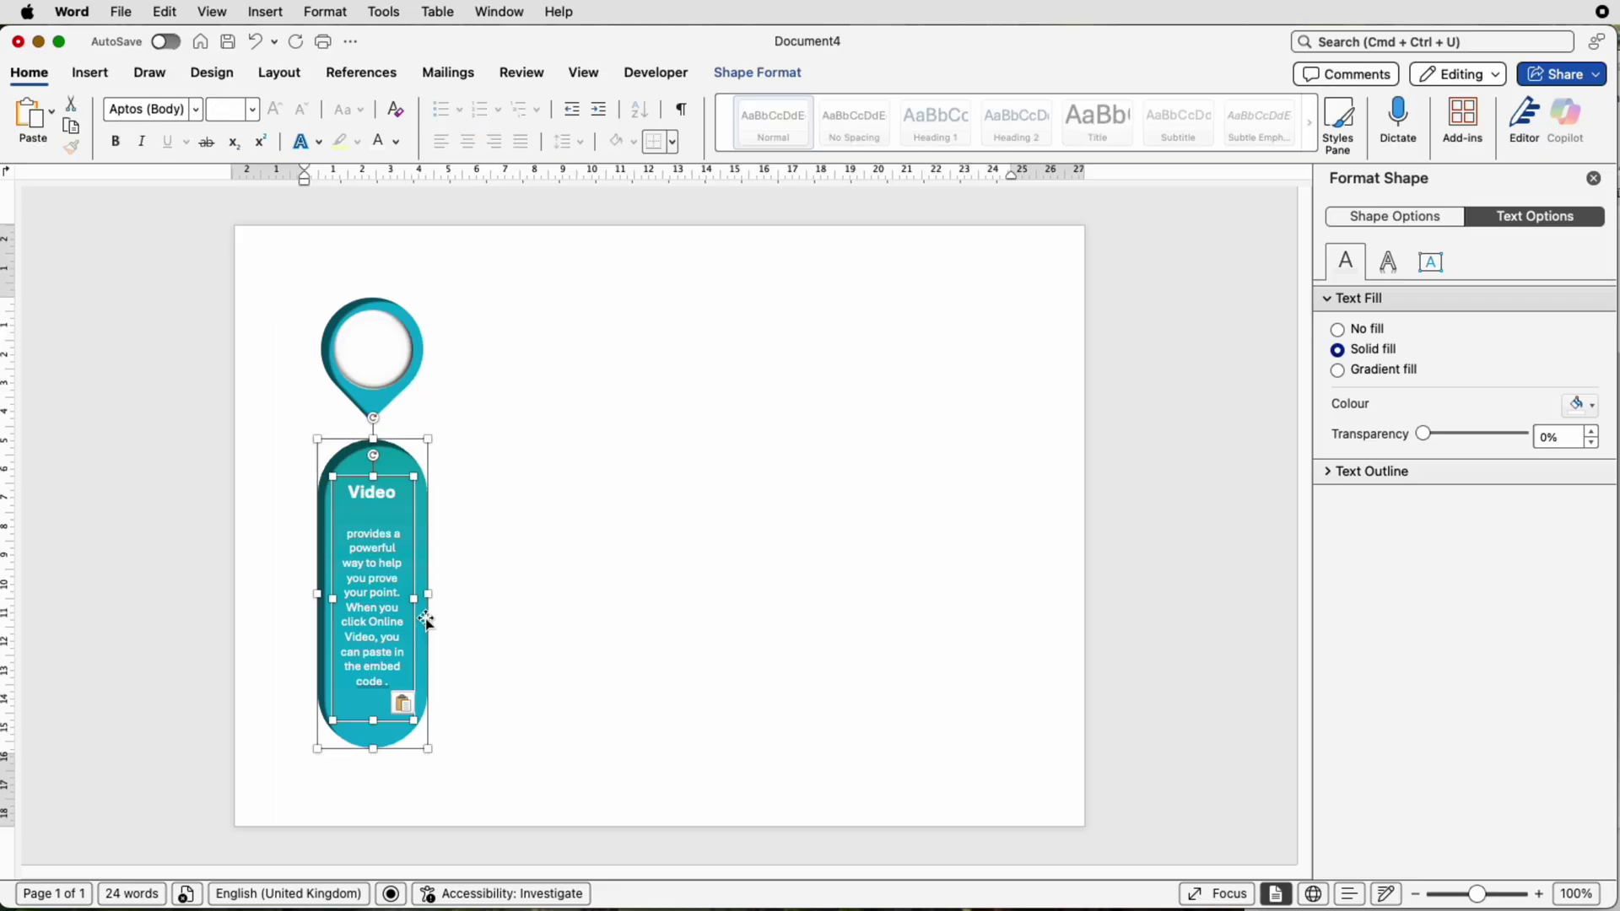
left_click(756, 76)
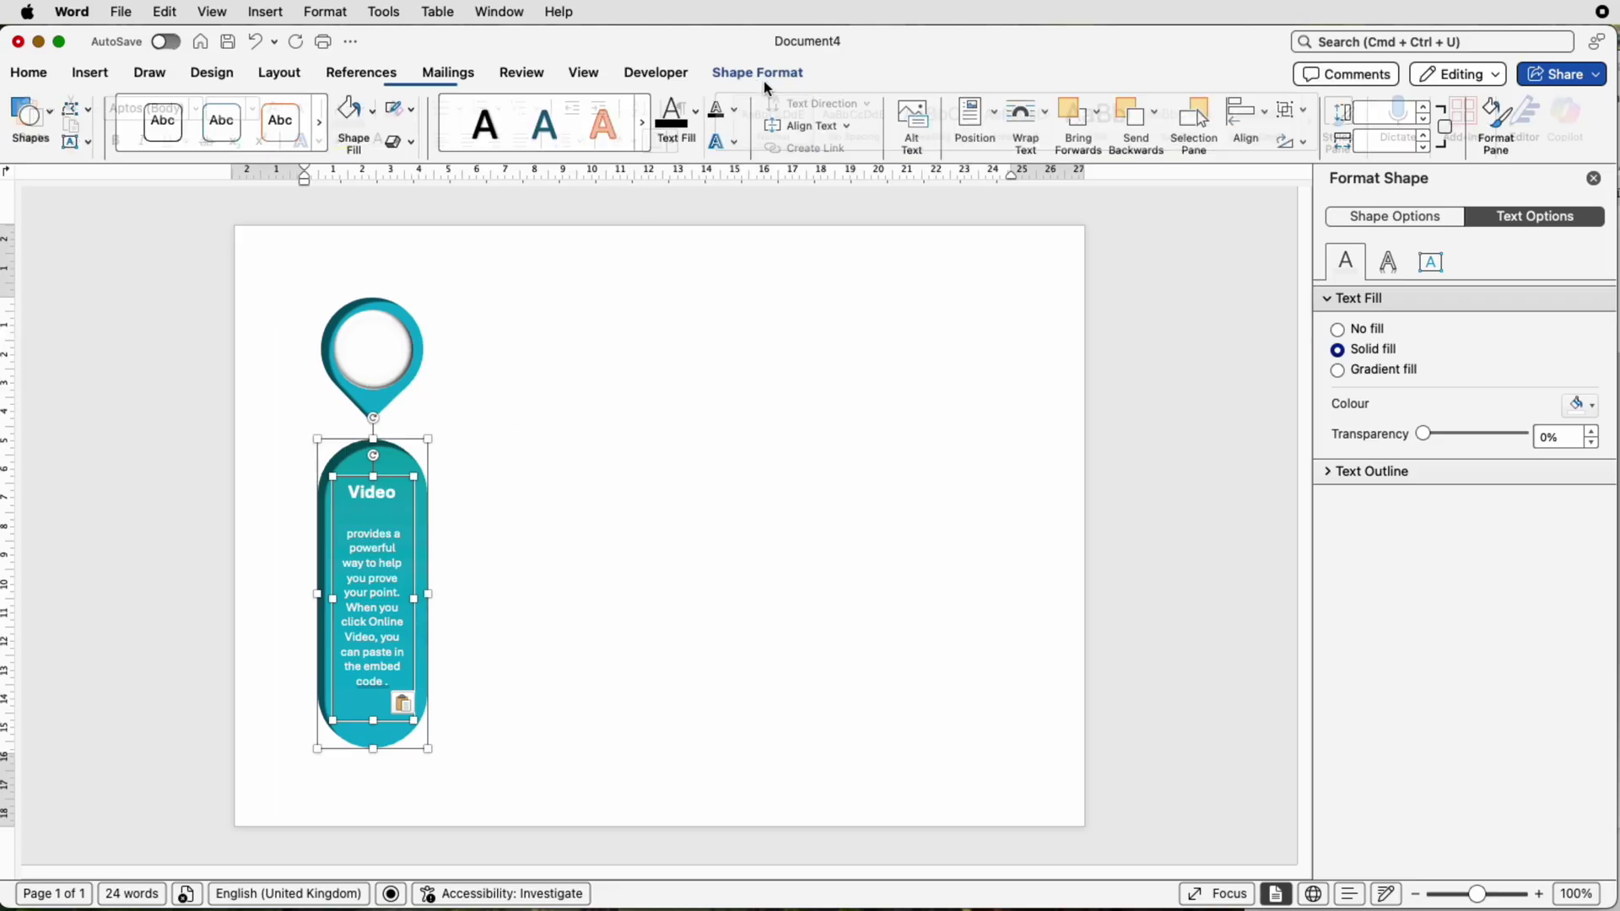
left_click(1264, 105)
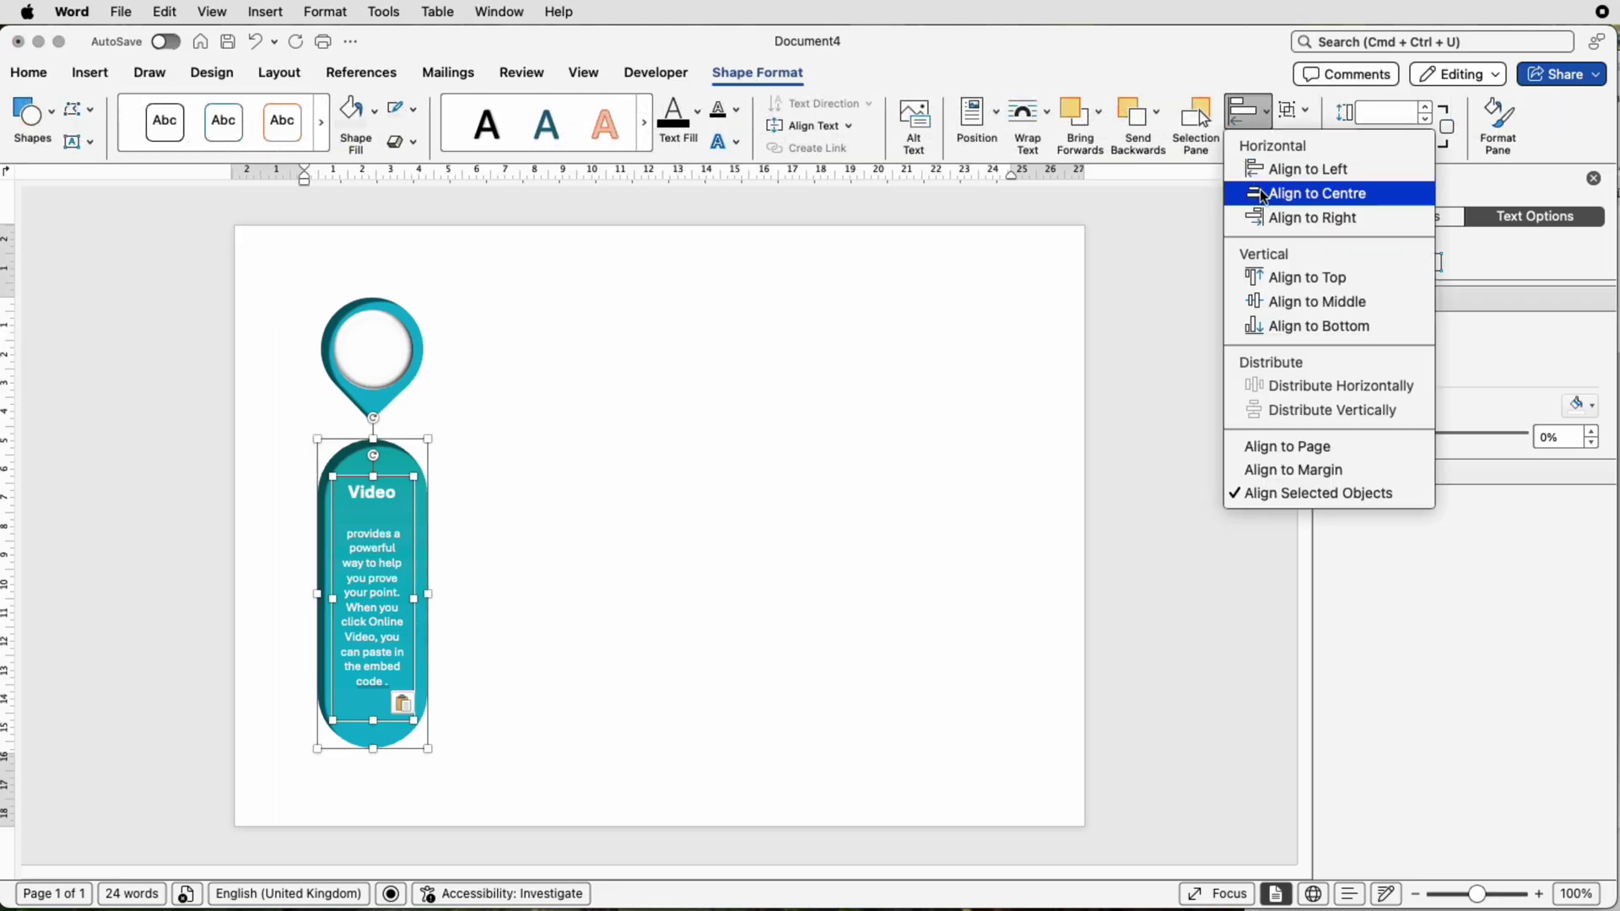
left_click(1264, 195)
left_click(1266, 118)
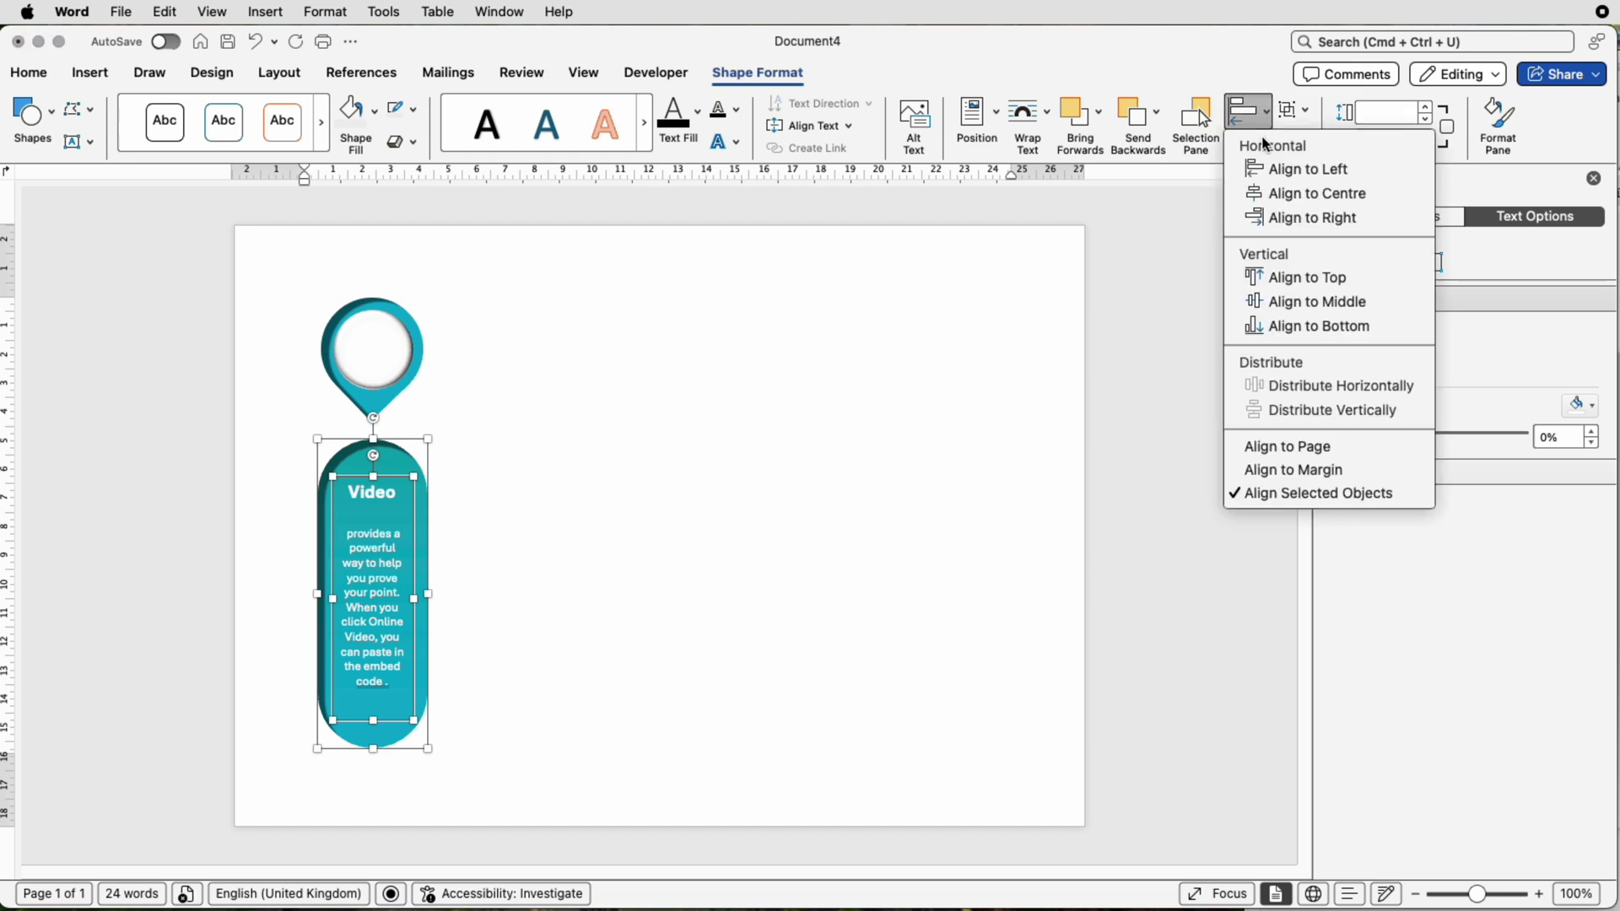
left_click(1258, 301)
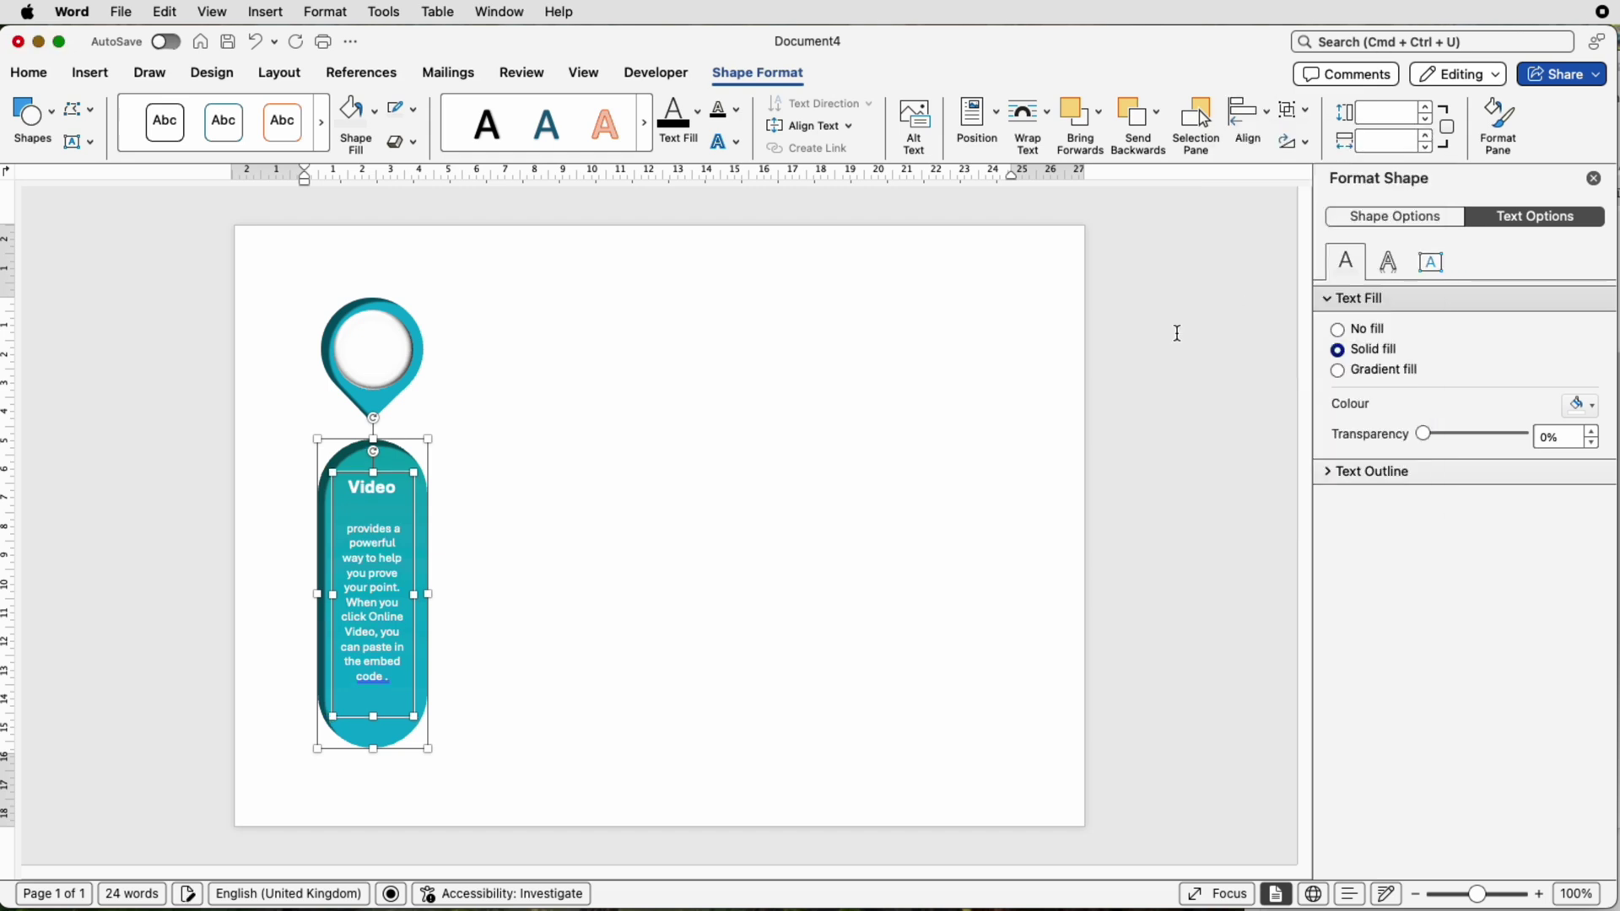
- Move the text box two nudges down within the pill
left_click(666, 543)
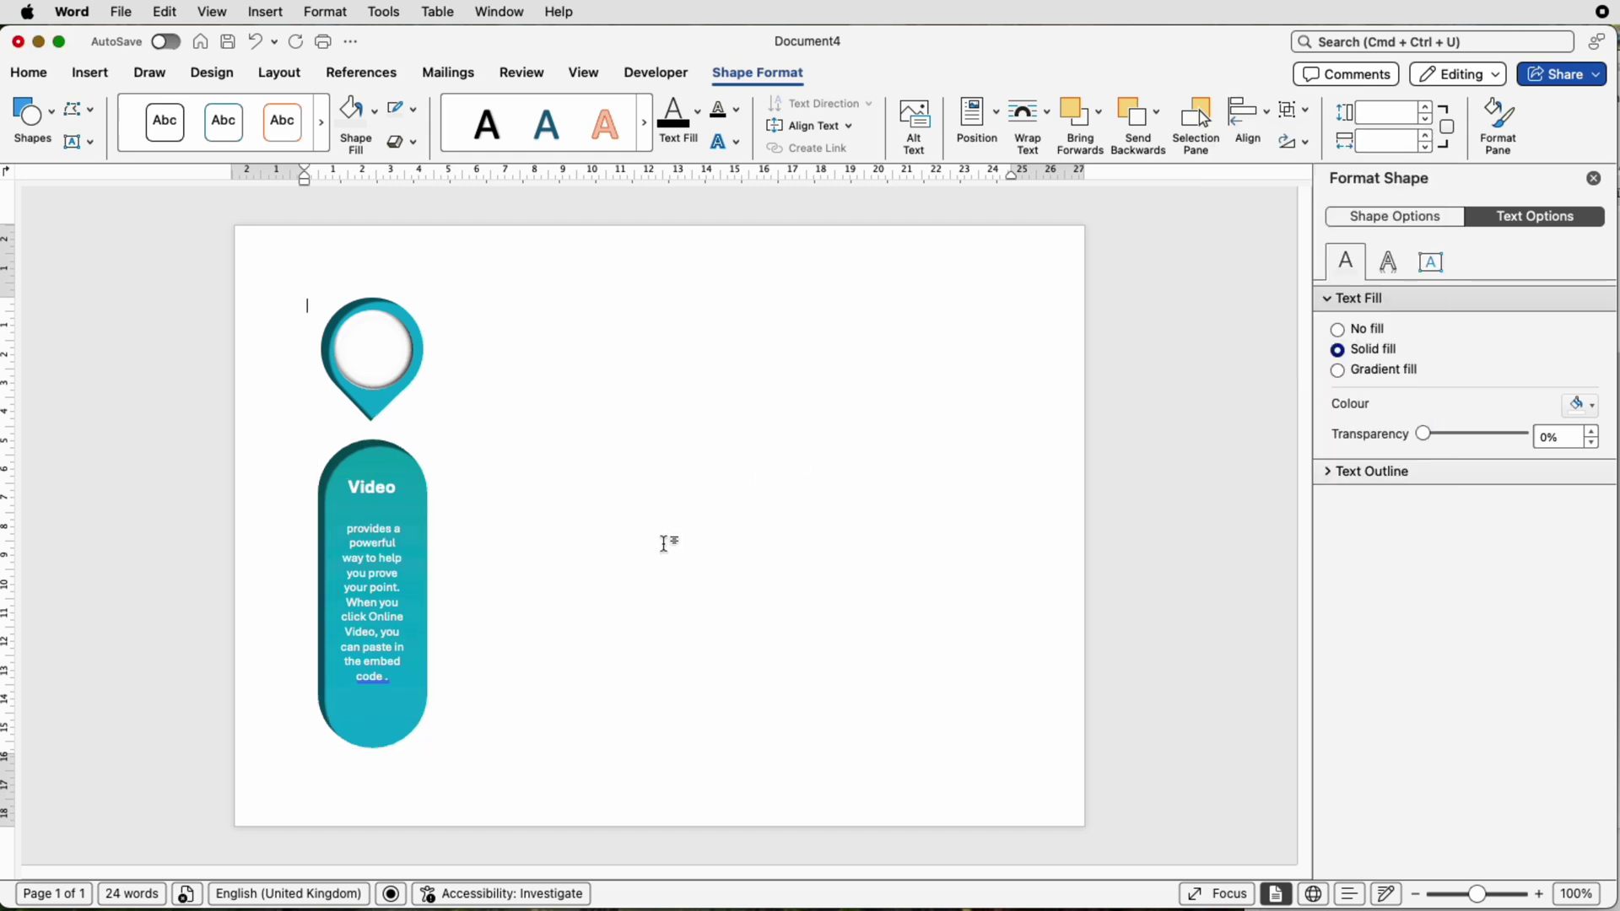
left_click(388, 599)
key("Down")
key("Down")
key("Down")
key("Down")
key("Down")
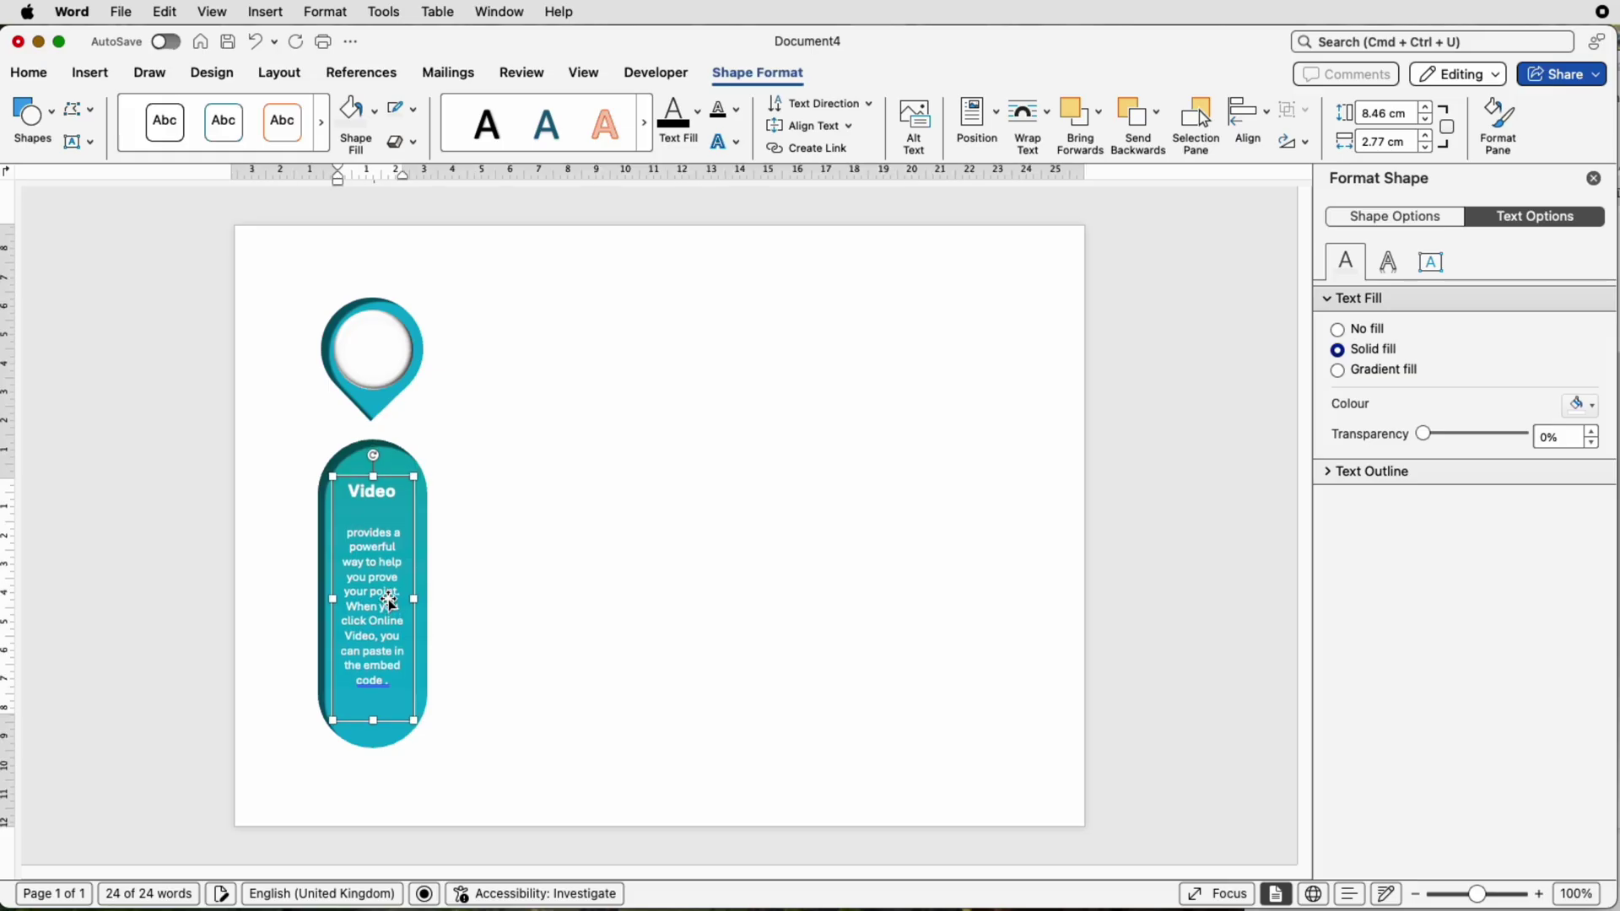
key("Down")
key("Down")
key("Down")
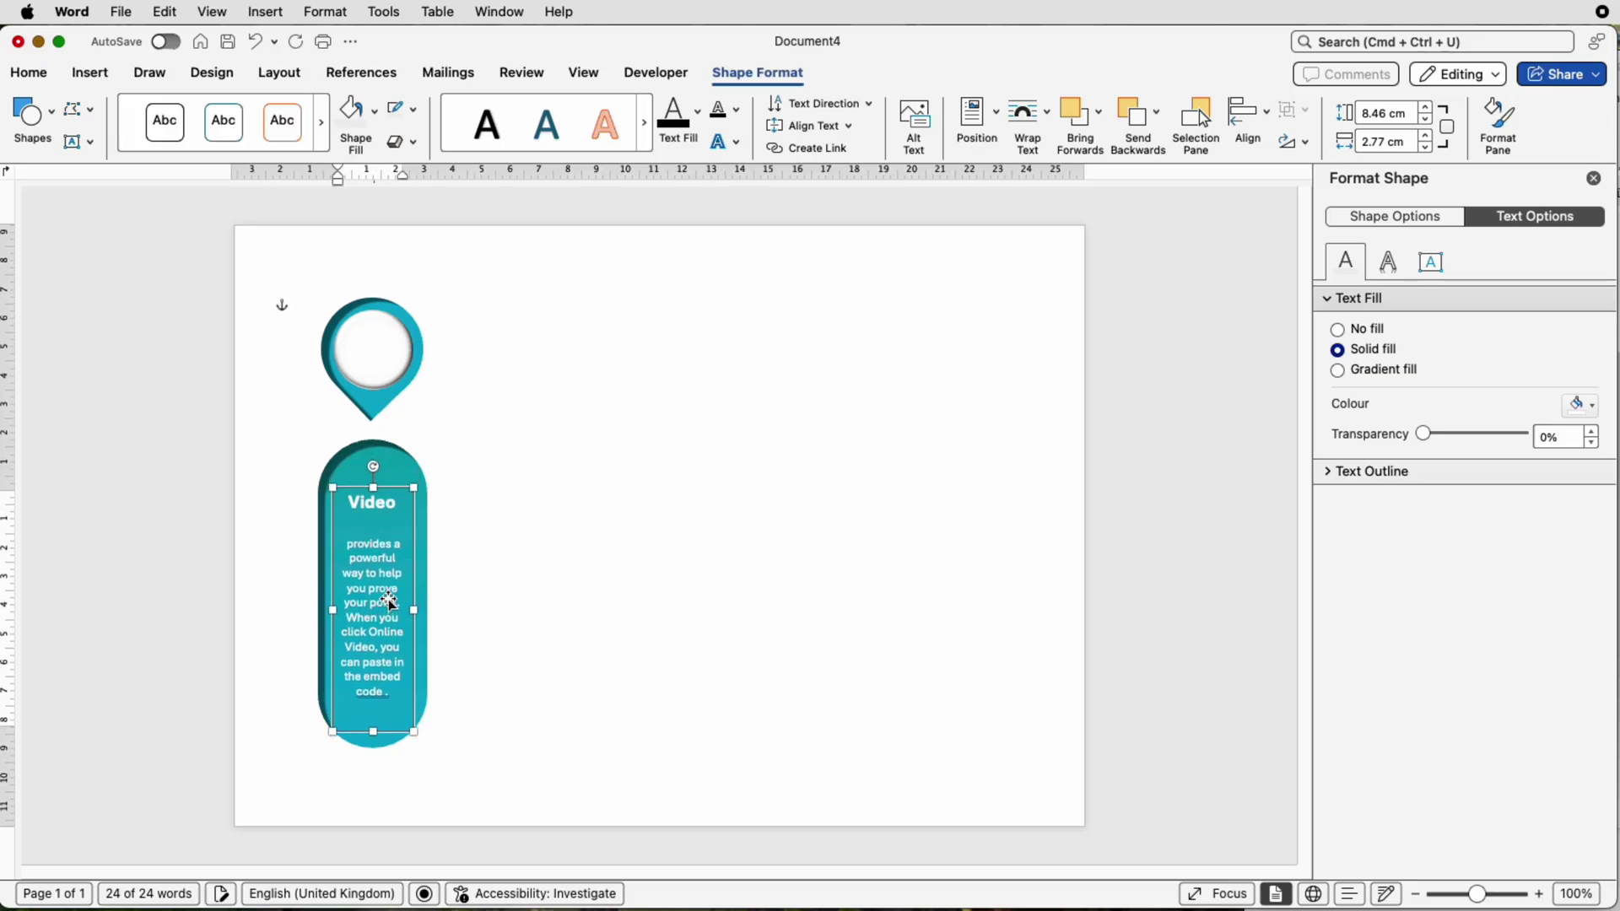
left_click(602, 611)
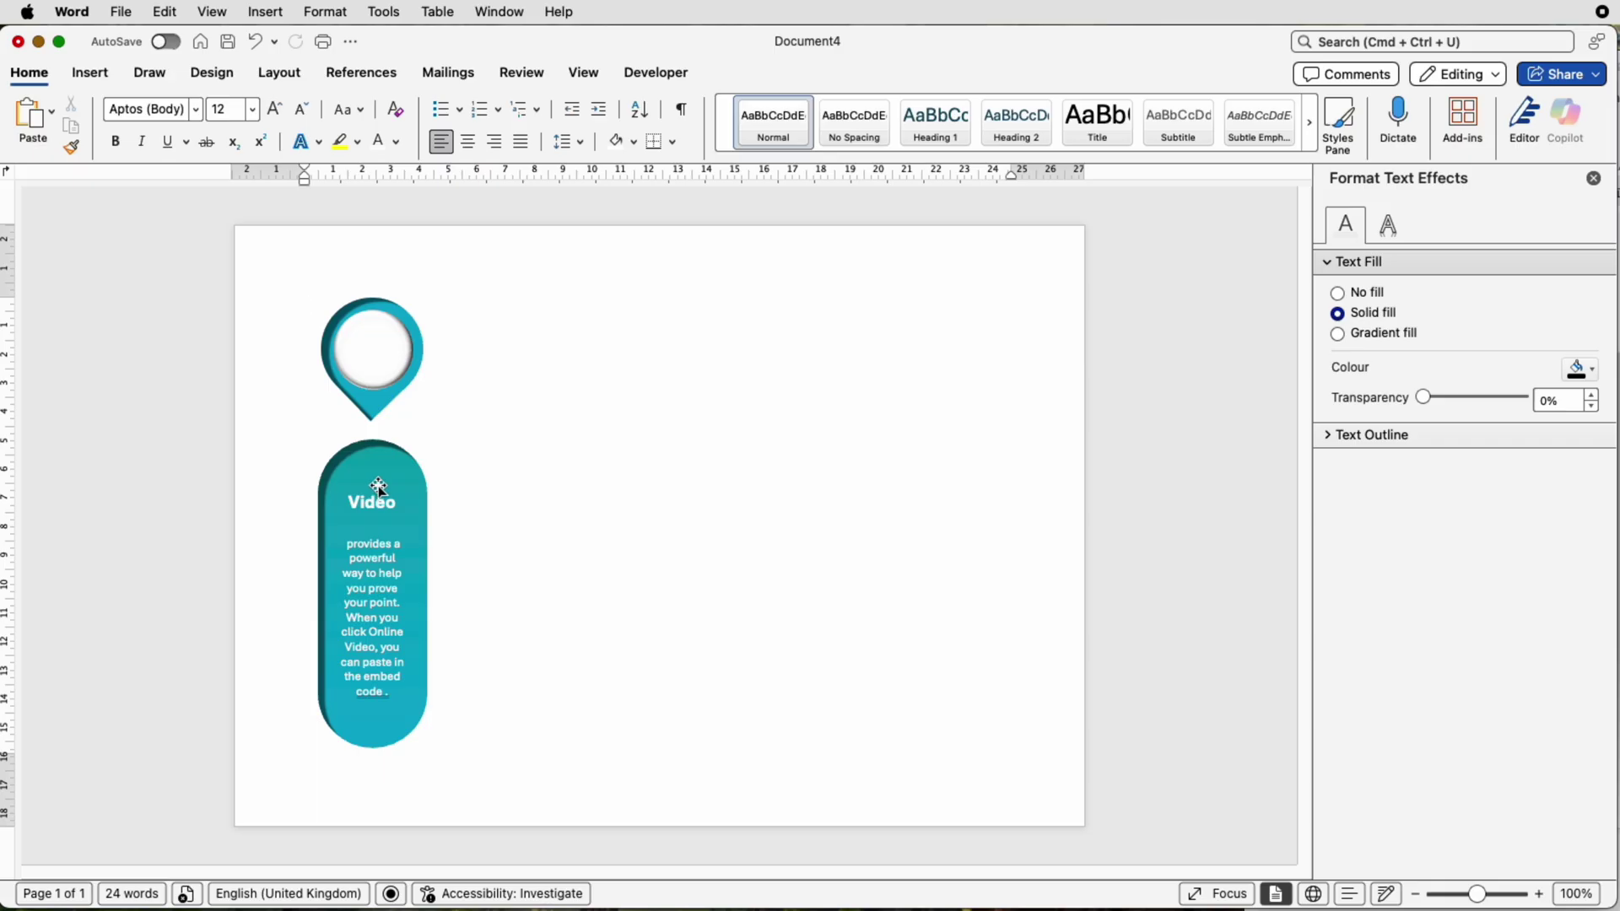
- Group the white disc, teardrop pin, Video pill and its text box into one column
left_click(384, 342)
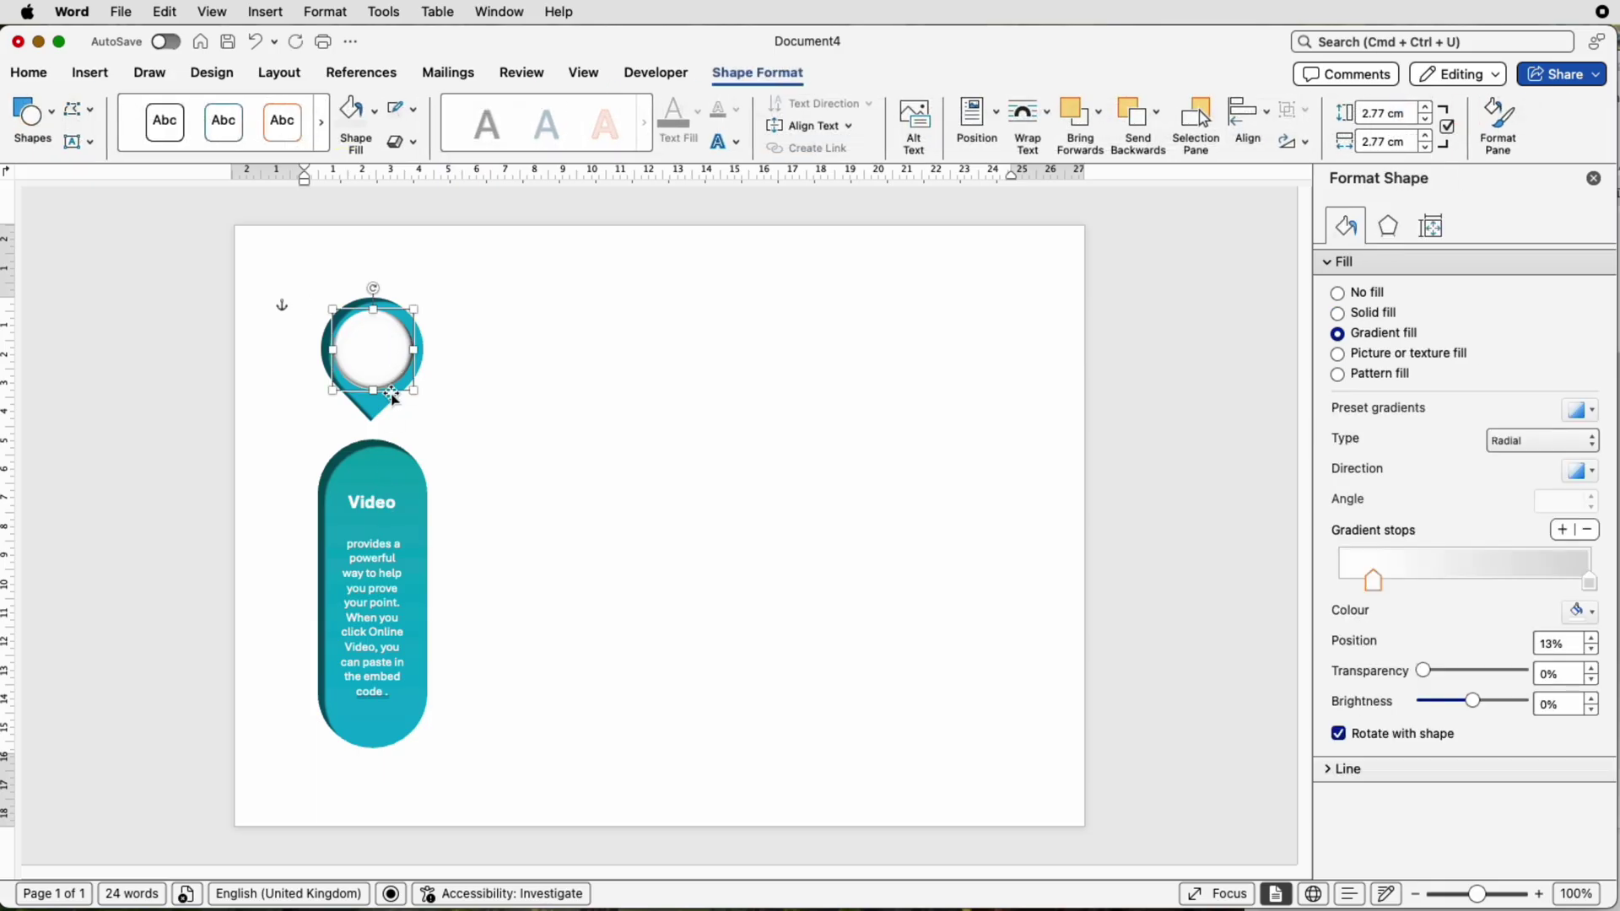
left_click(385, 412, "shift")
left_click(398, 459, "shift")
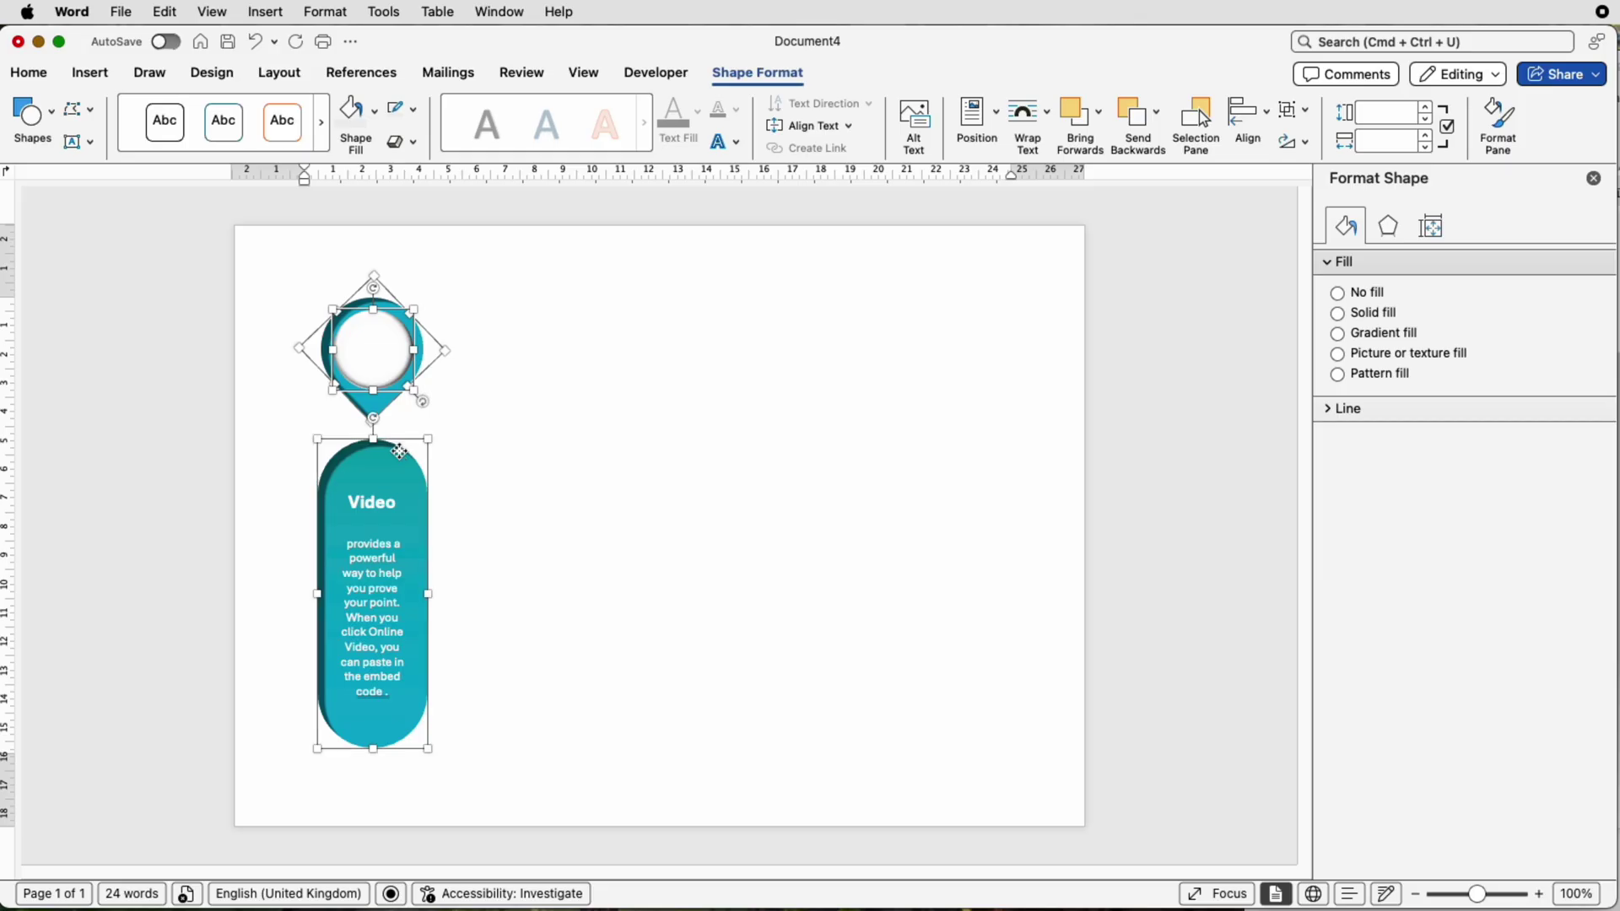
left_click(391, 512, "shift")
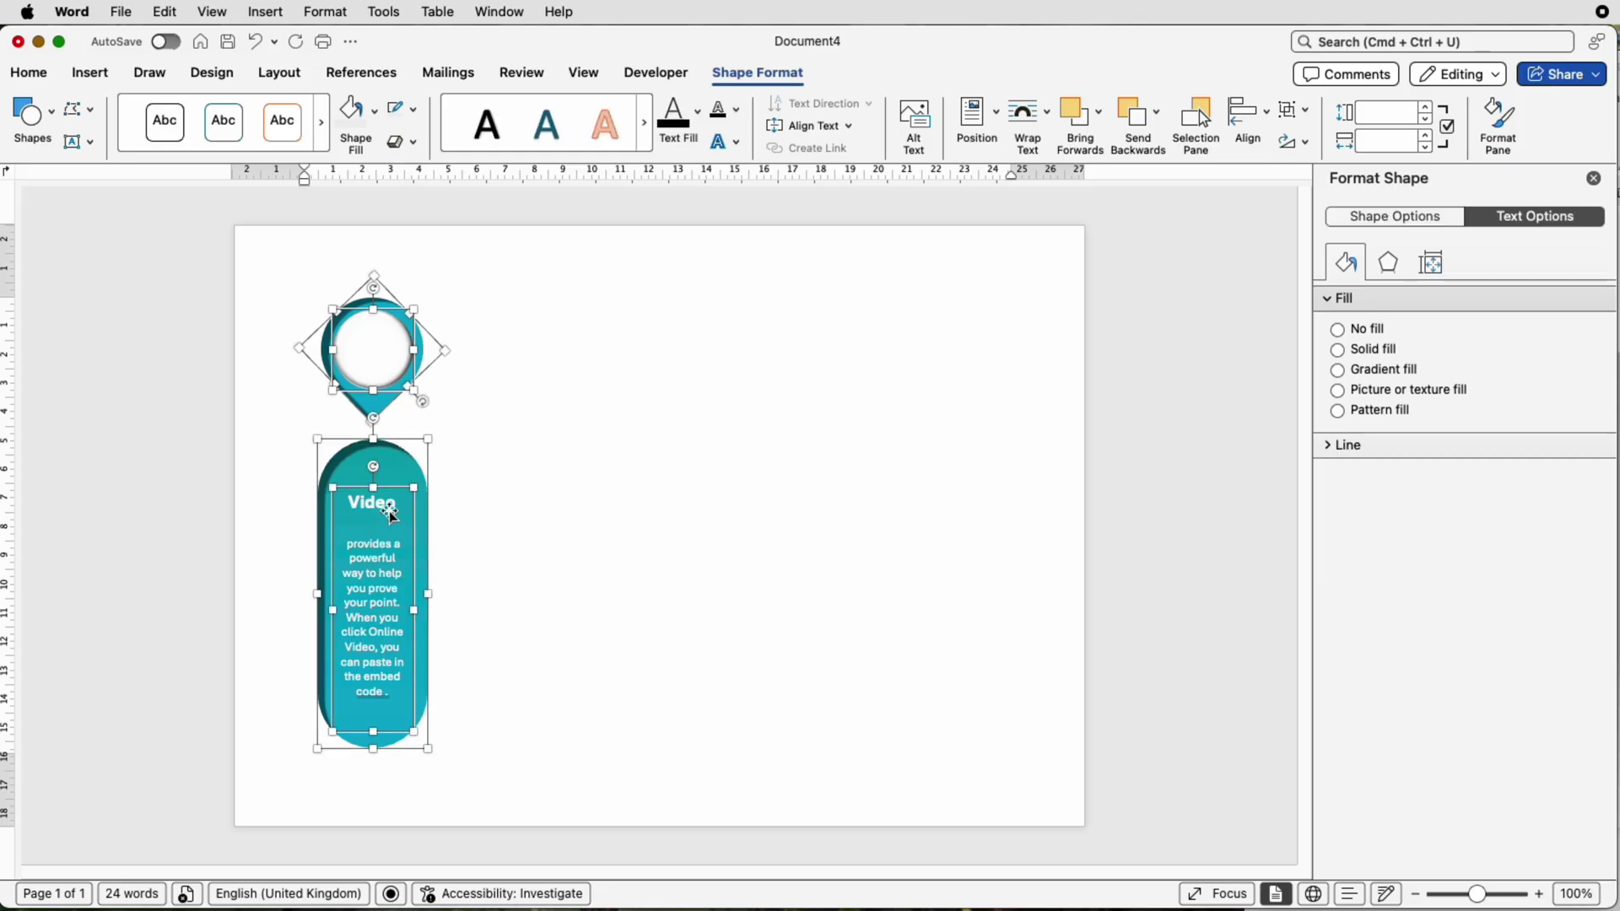
left_click(1289, 110)
left_click(1328, 137)
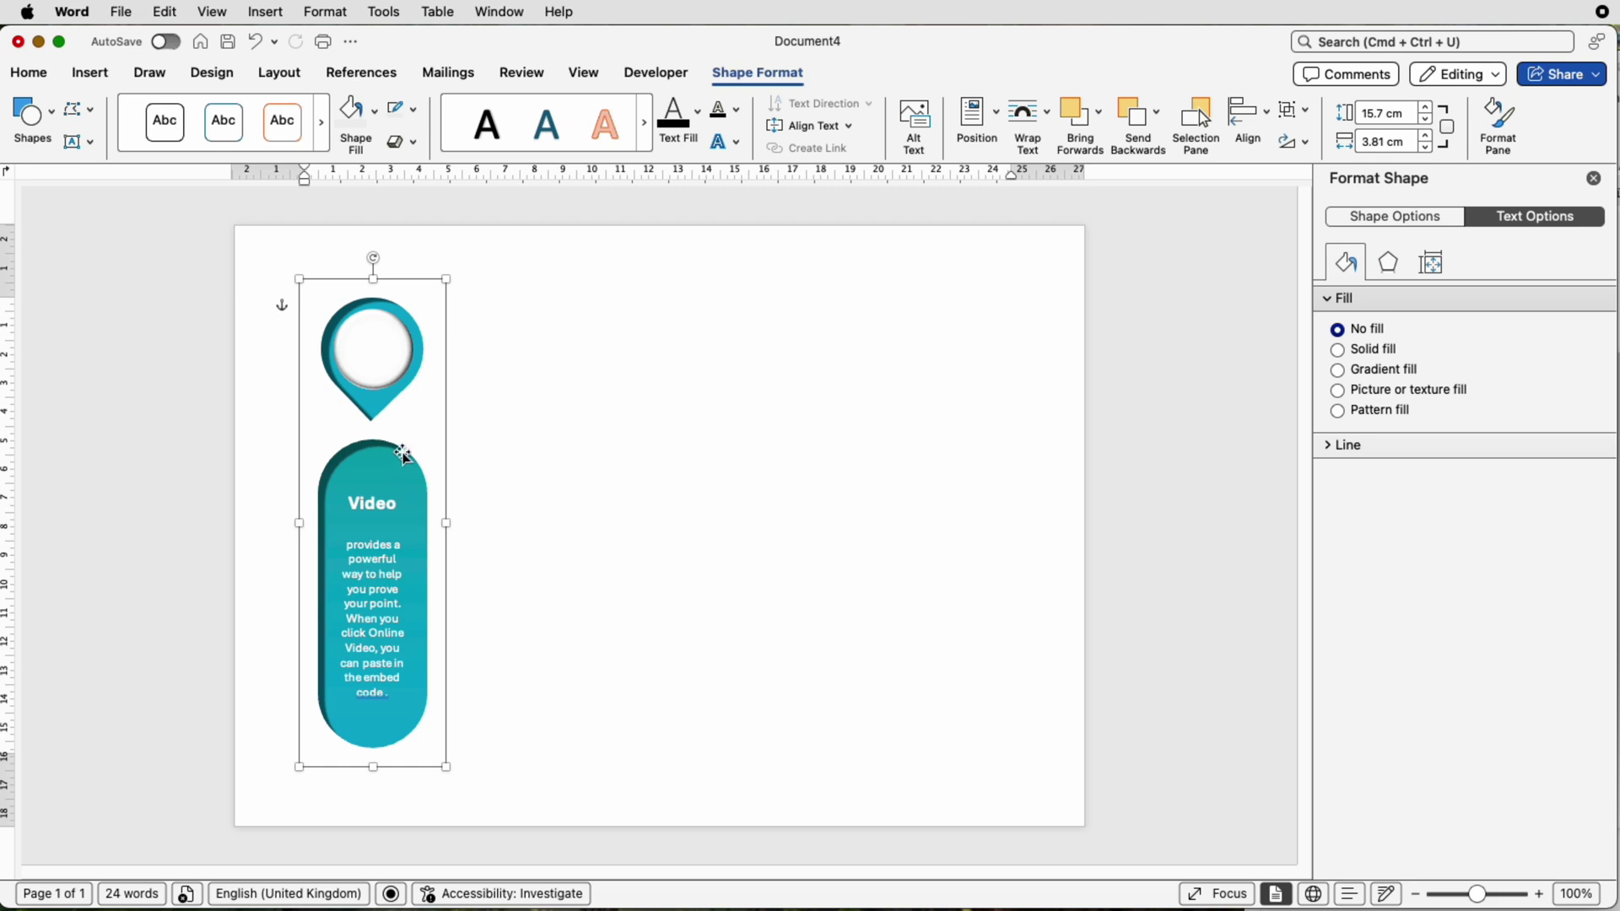
- Drag copies of the grouped column to the right to make five columns
left_click_drag(403, 455, 958, 500)
left_click(918, 500)
left_click(785, 485)
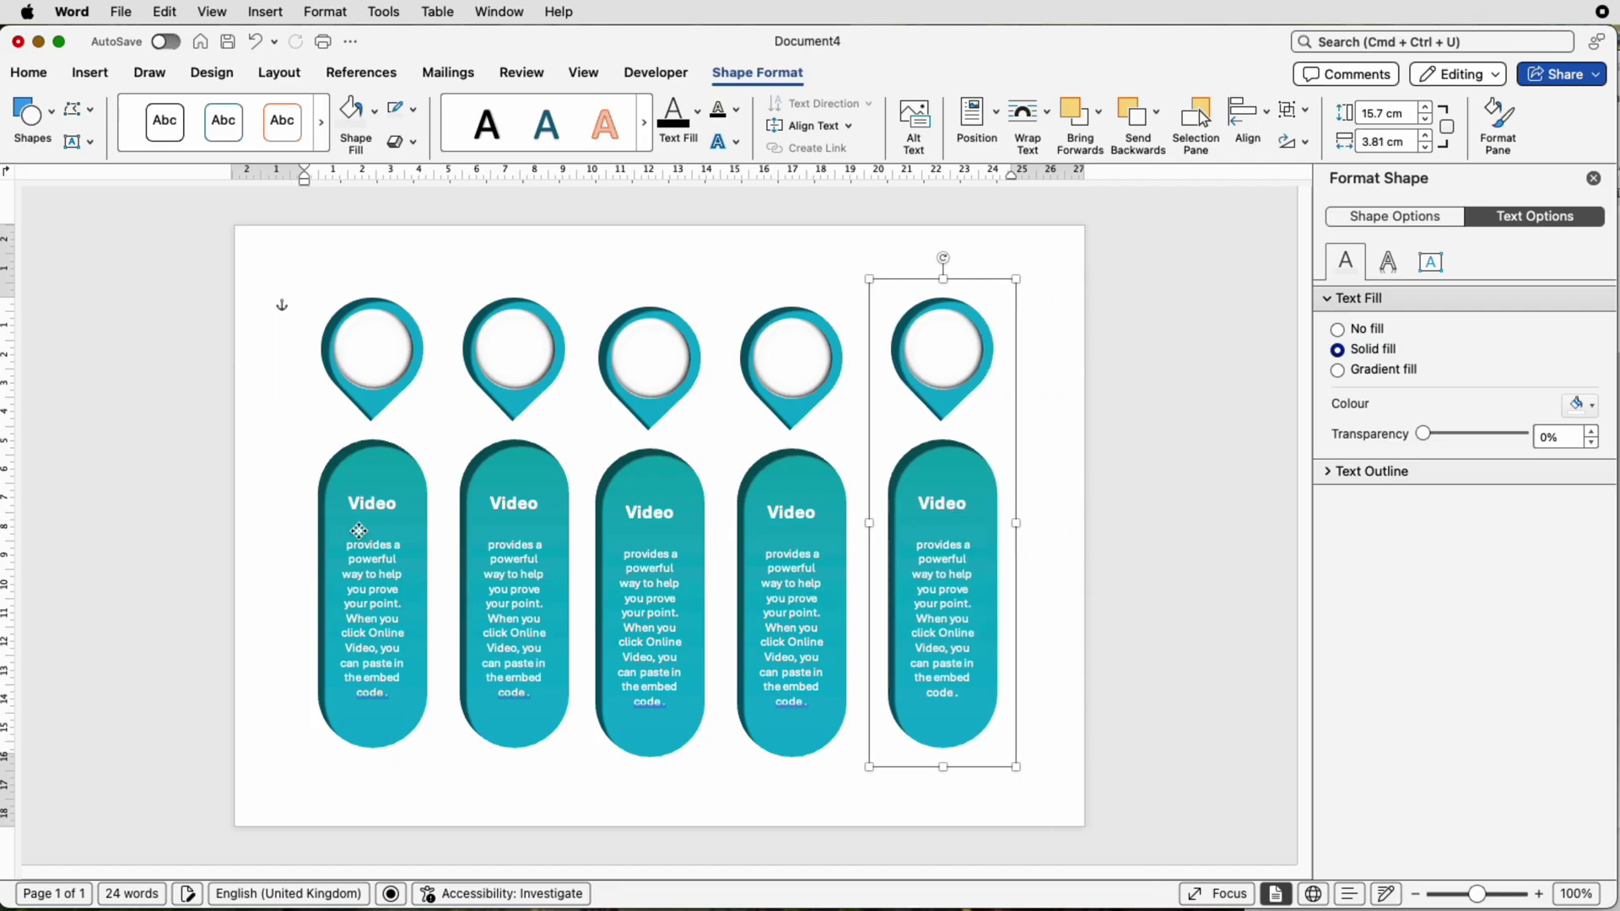
- Reposition the five columns, distribute them evenly across and align their tops
left_click_drag(363, 532, 394, 532)
left_click_drag(983, 543, 970, 542)
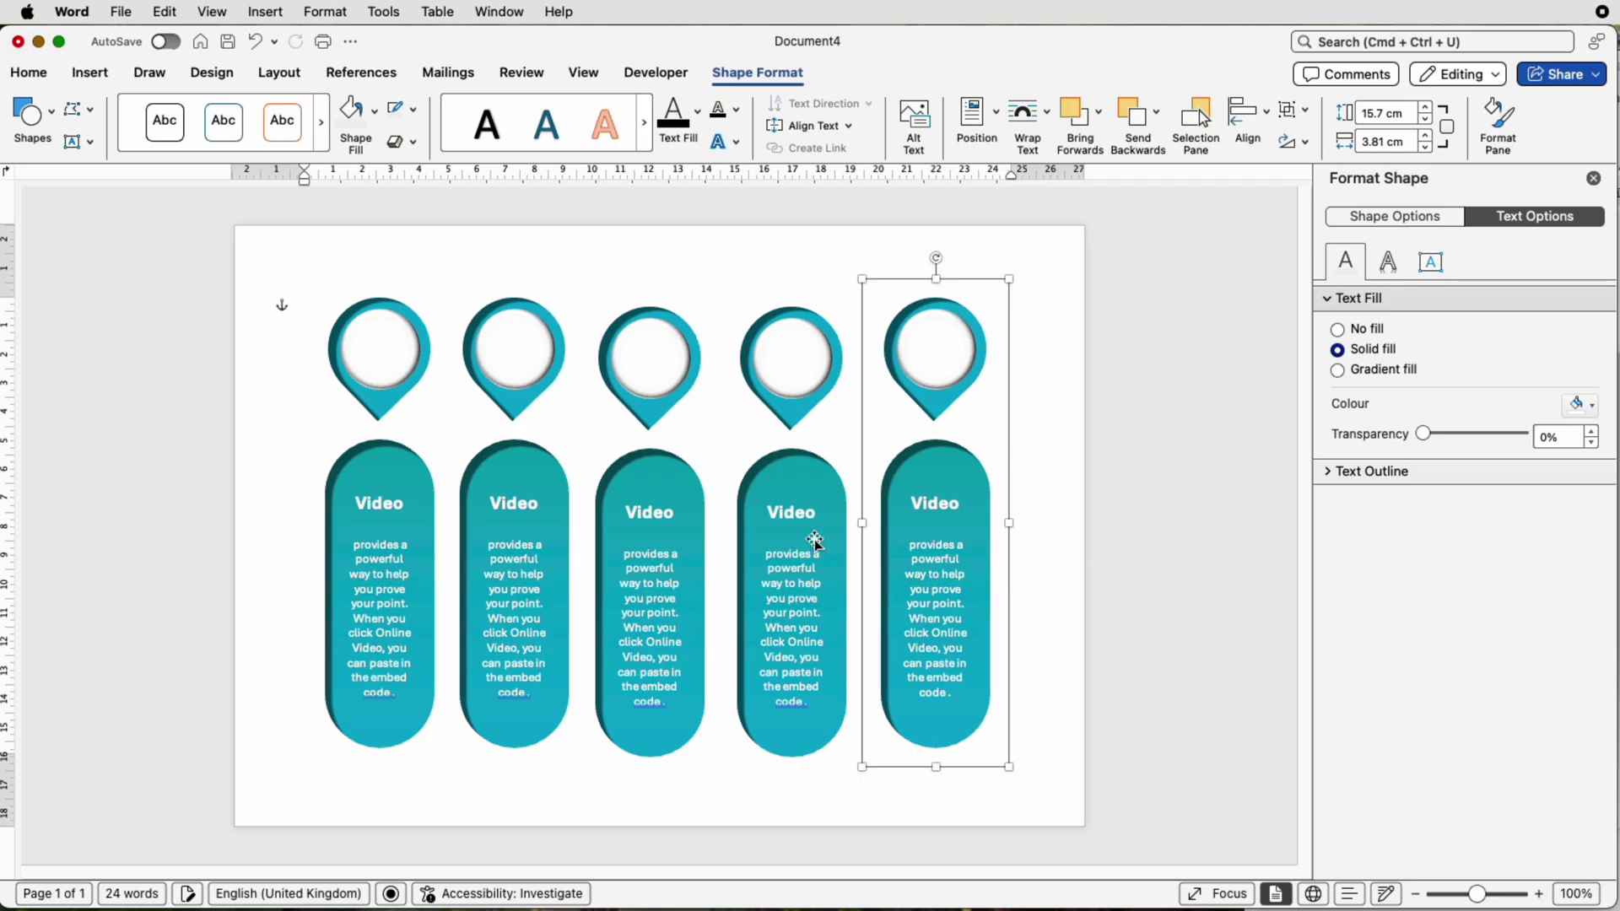
left_click_drag(792, 543, 787, 545)
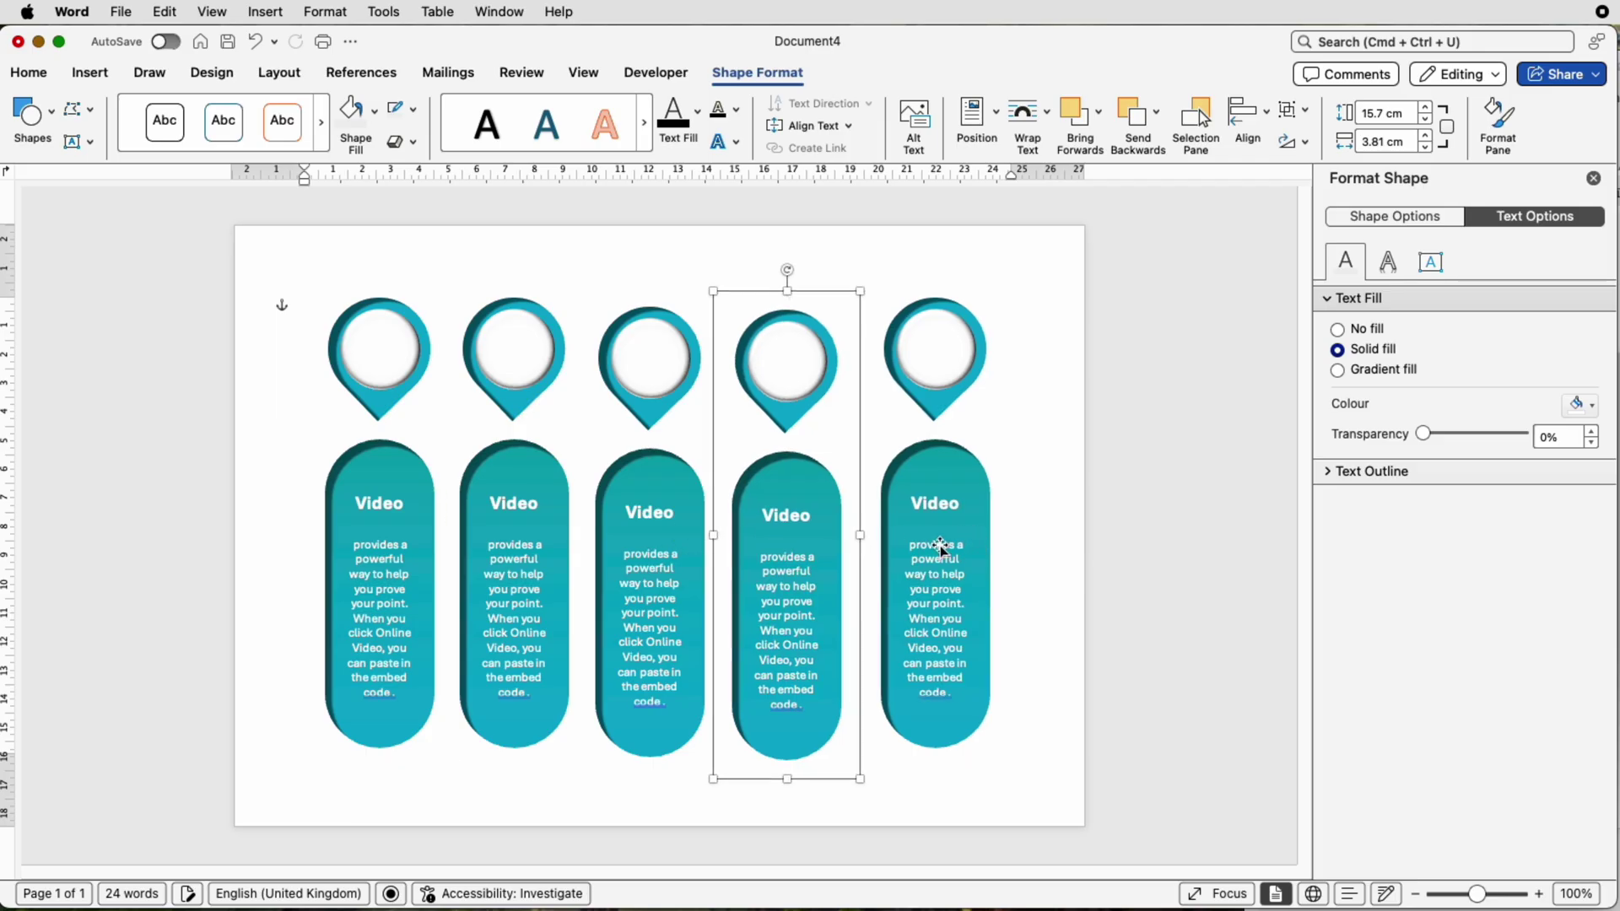
left_click(939, 548, "shift")
left_click(620, 549, "shift")
left_click(525, 542, "shift")
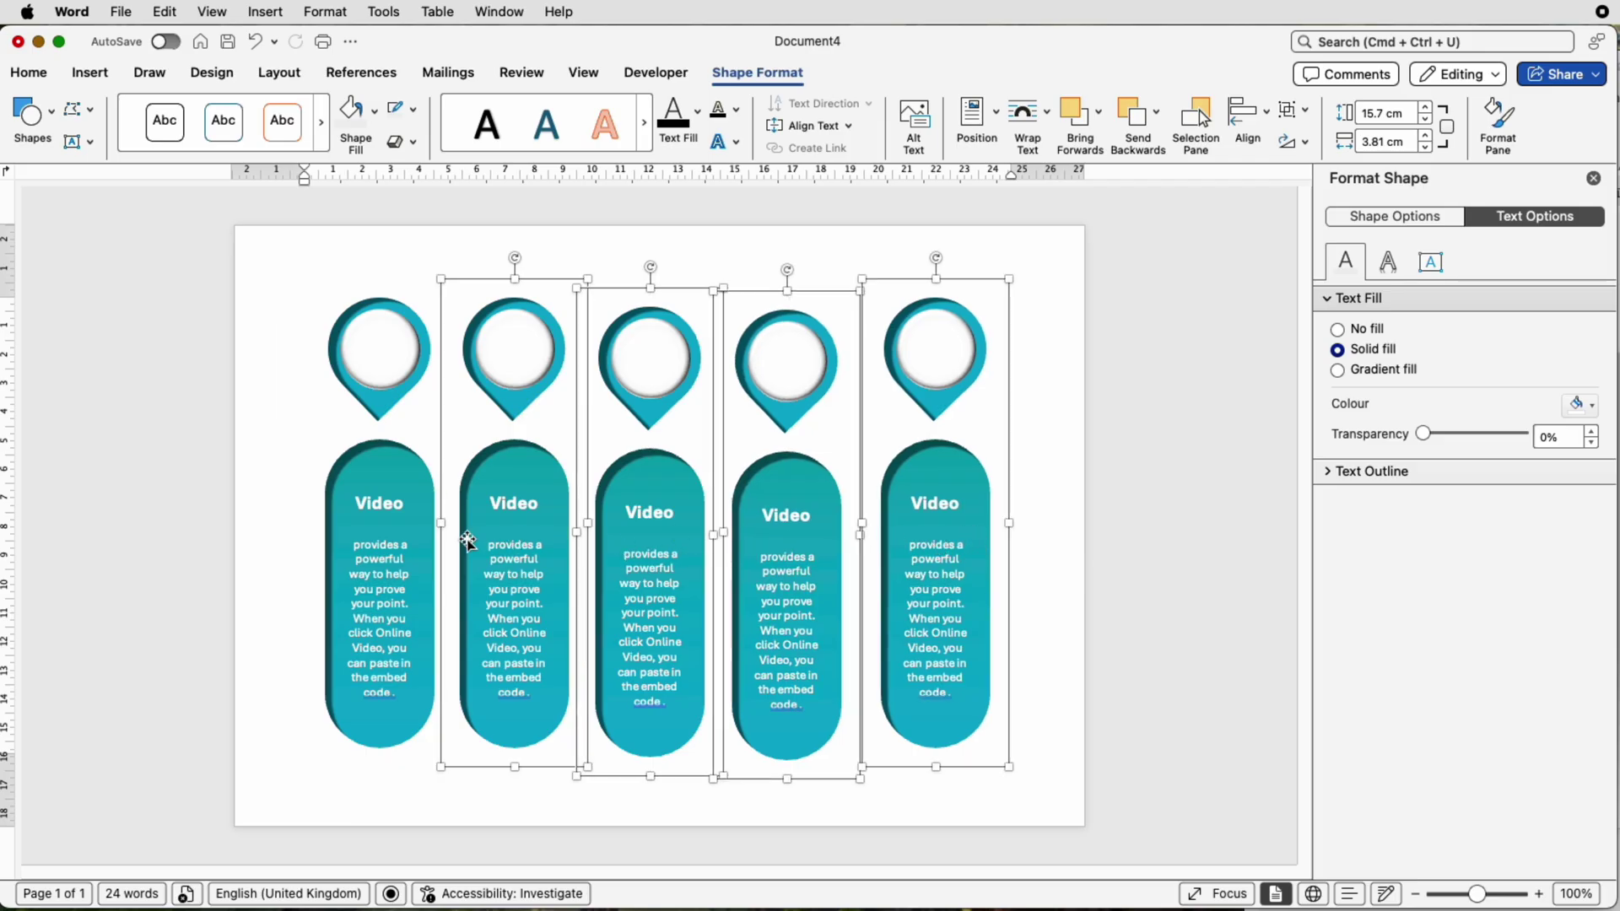
left_click(405, 538, "shift")
left_click(1269, 121)
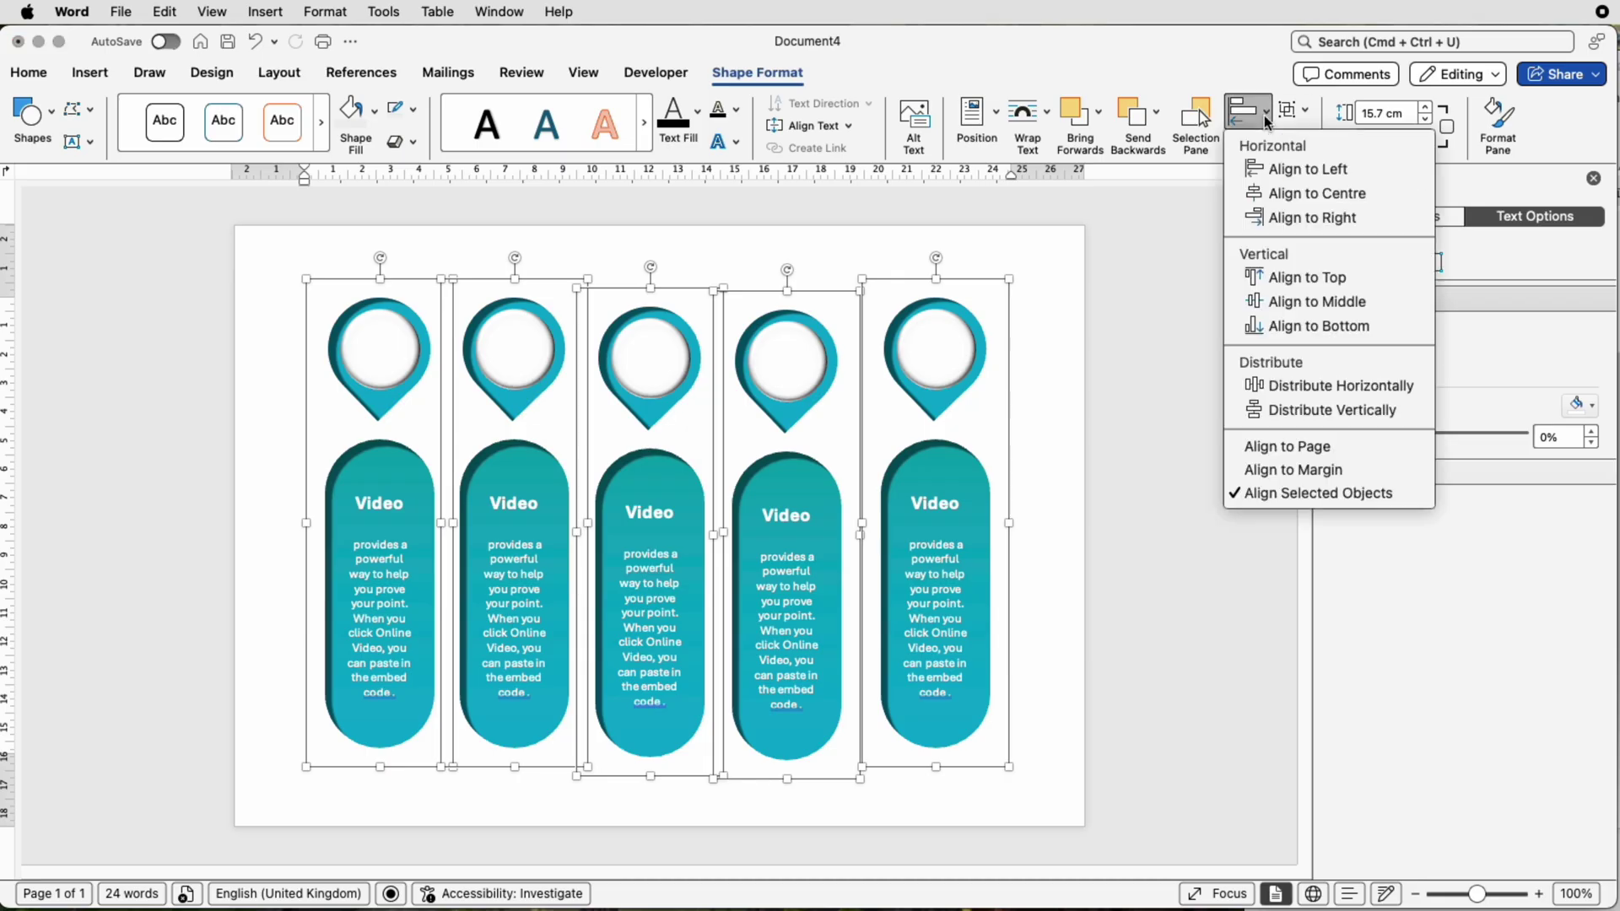
left_click(1277, 386)
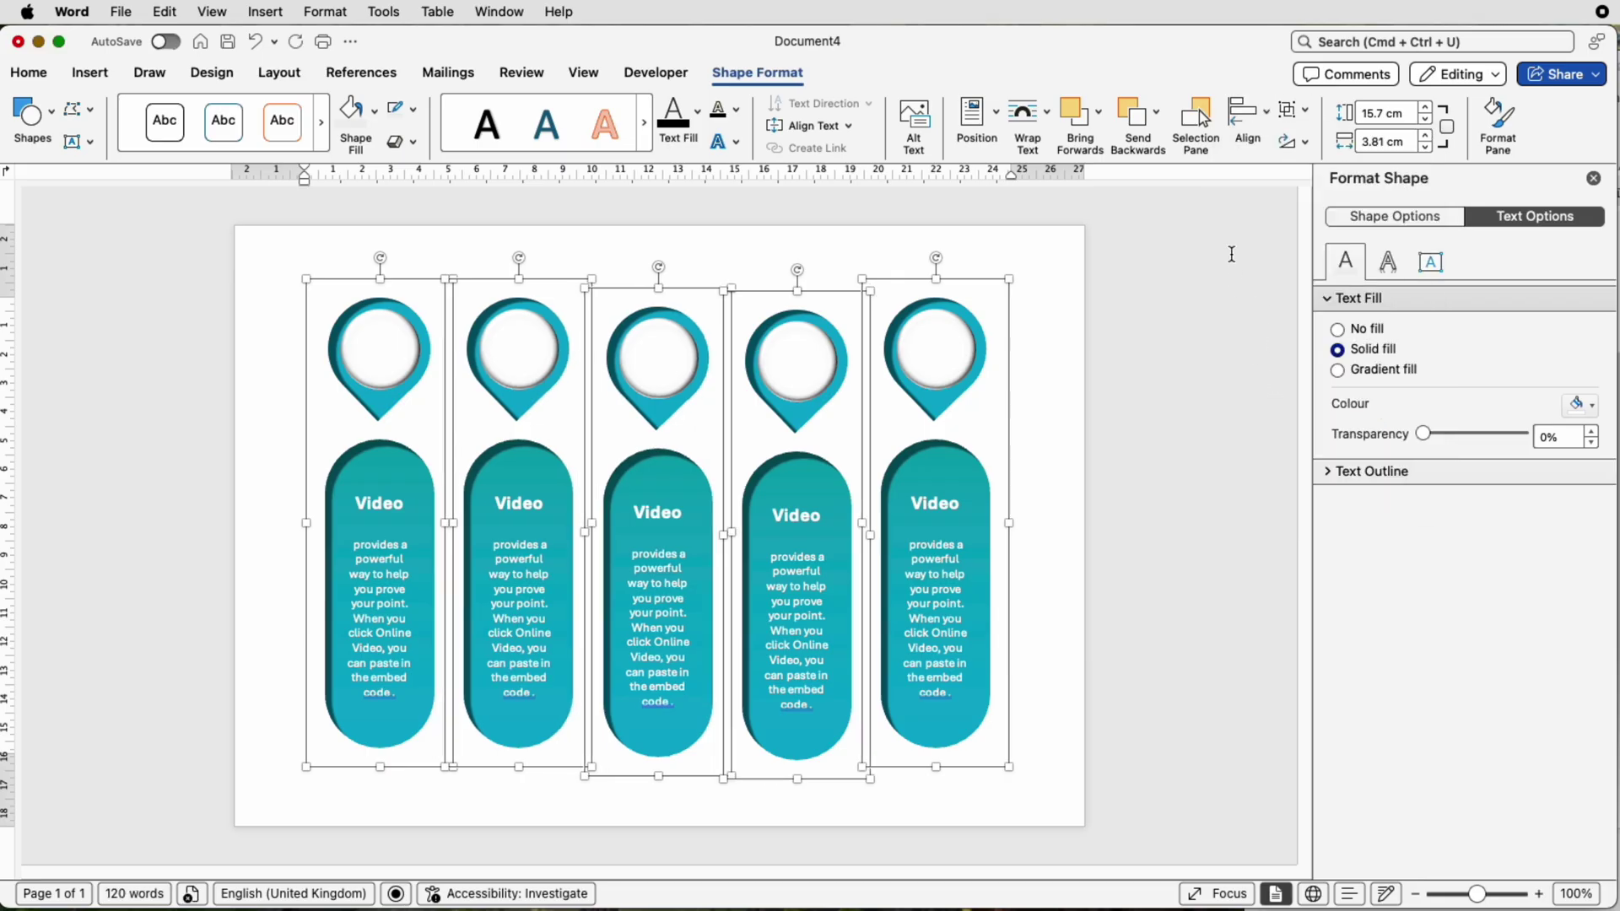
left_click(1270, 124)
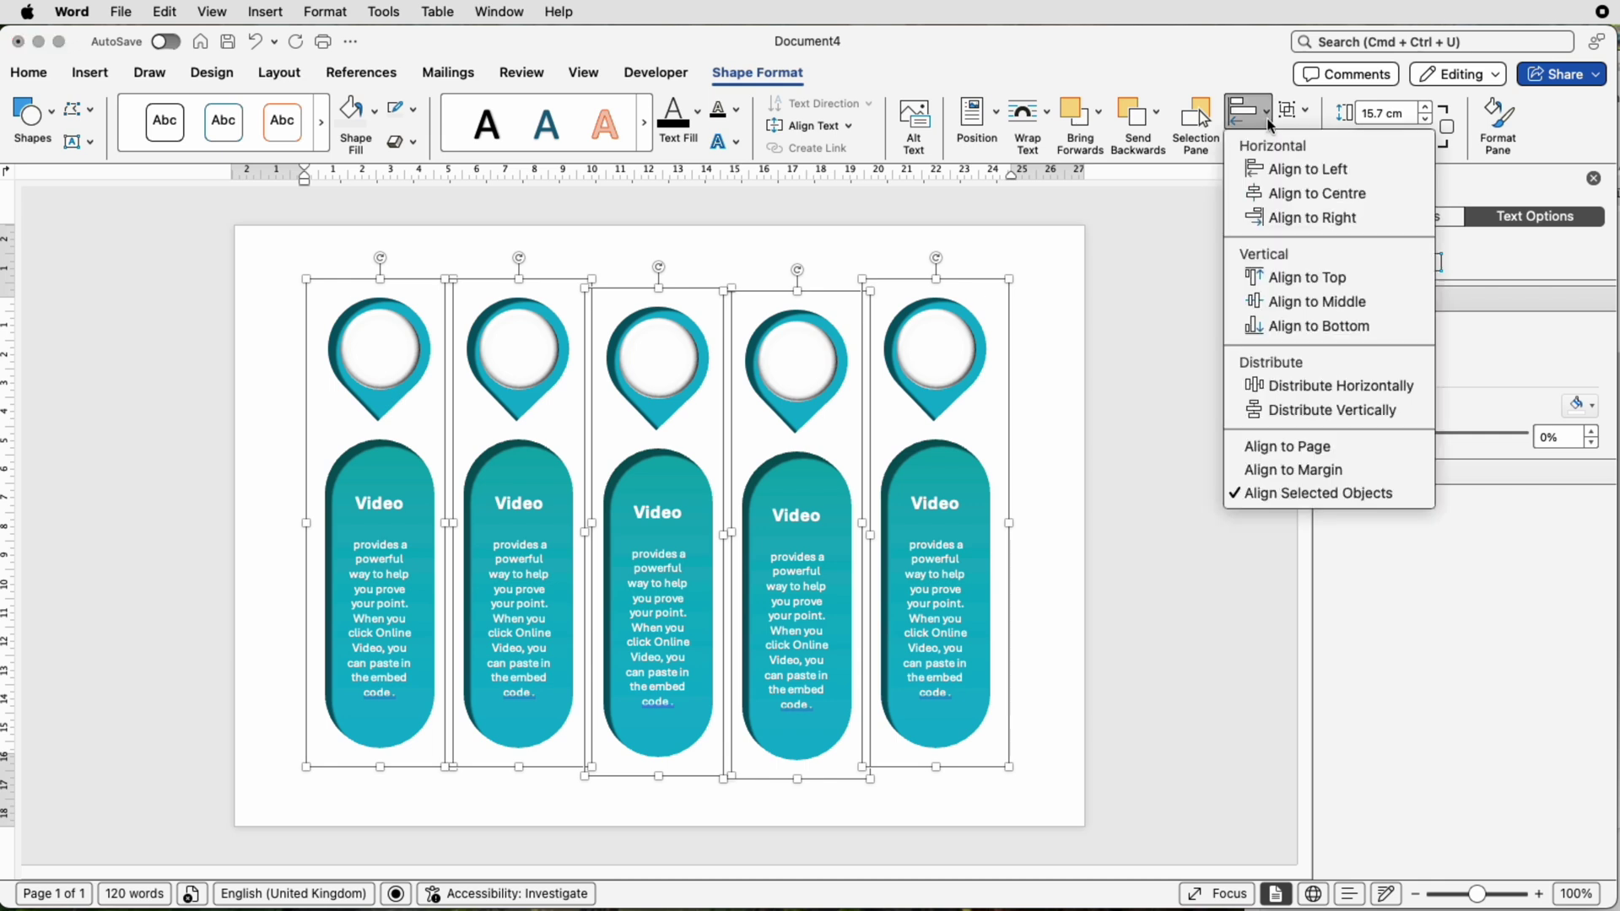
left_click(1274, 278)
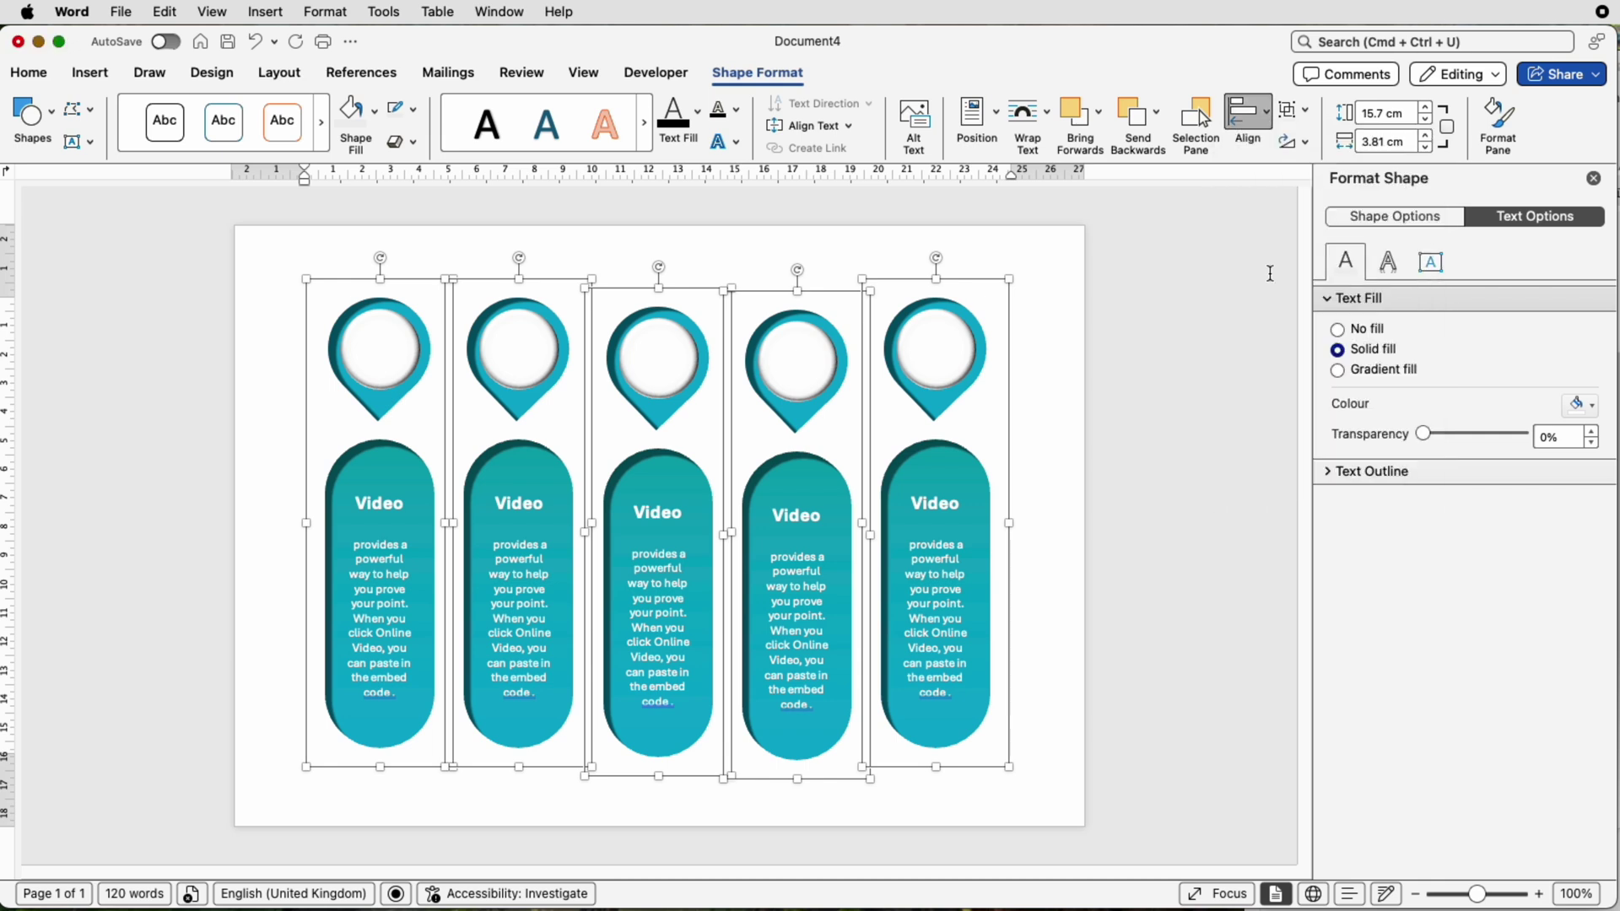
left_click(1038, 416)
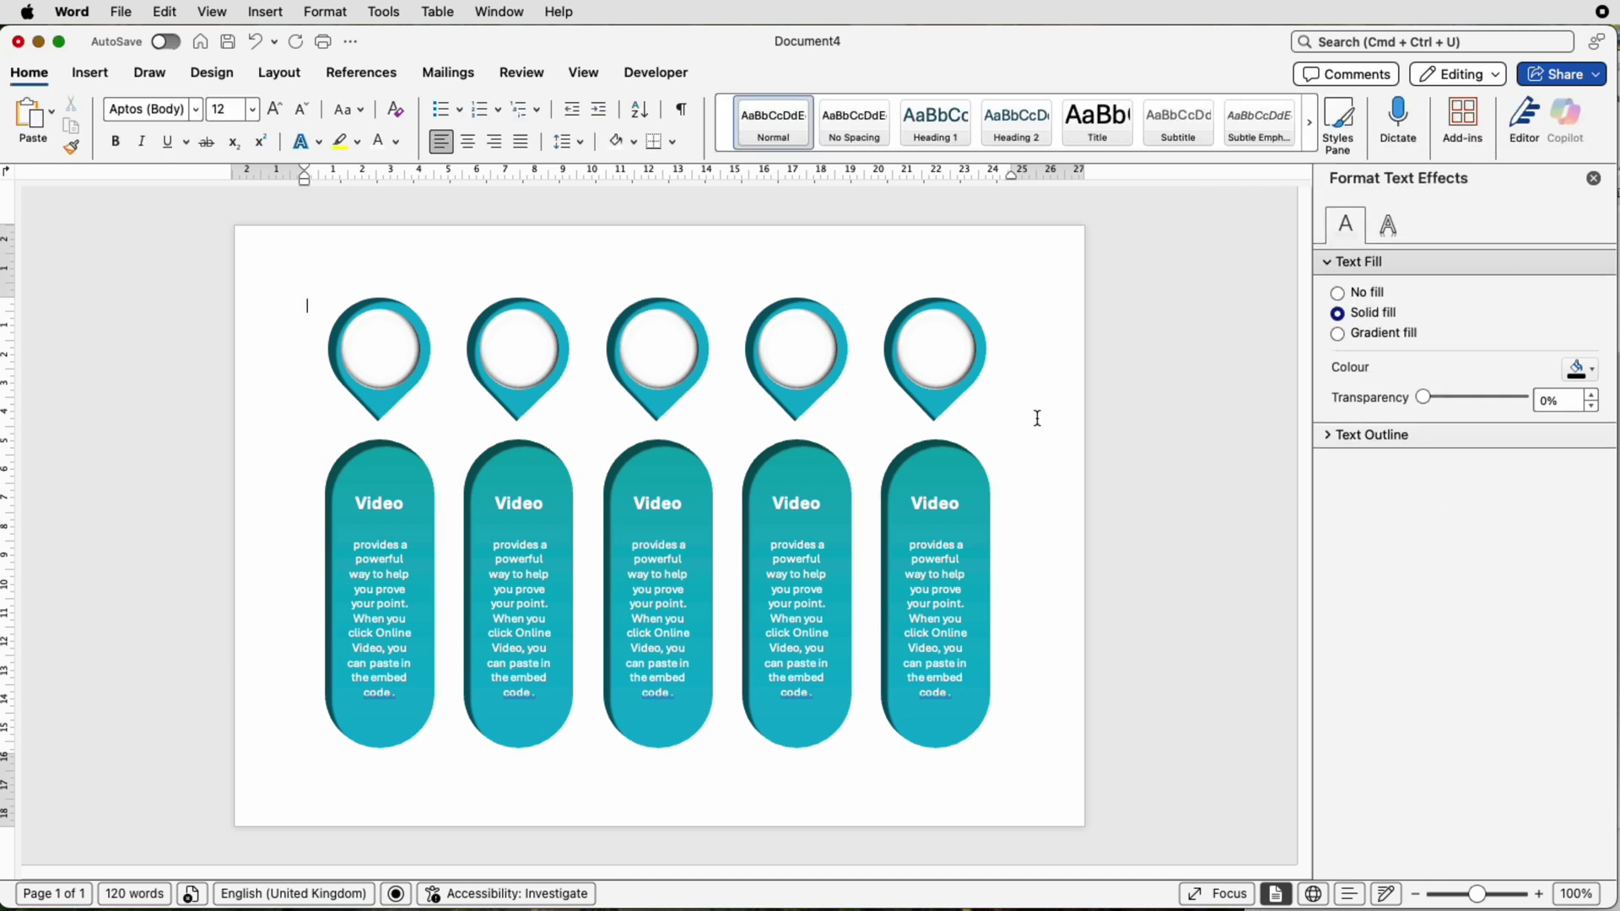
- Ungroup the second column into separate shapes
left_click(522, 477)
left_click(1293, 109)
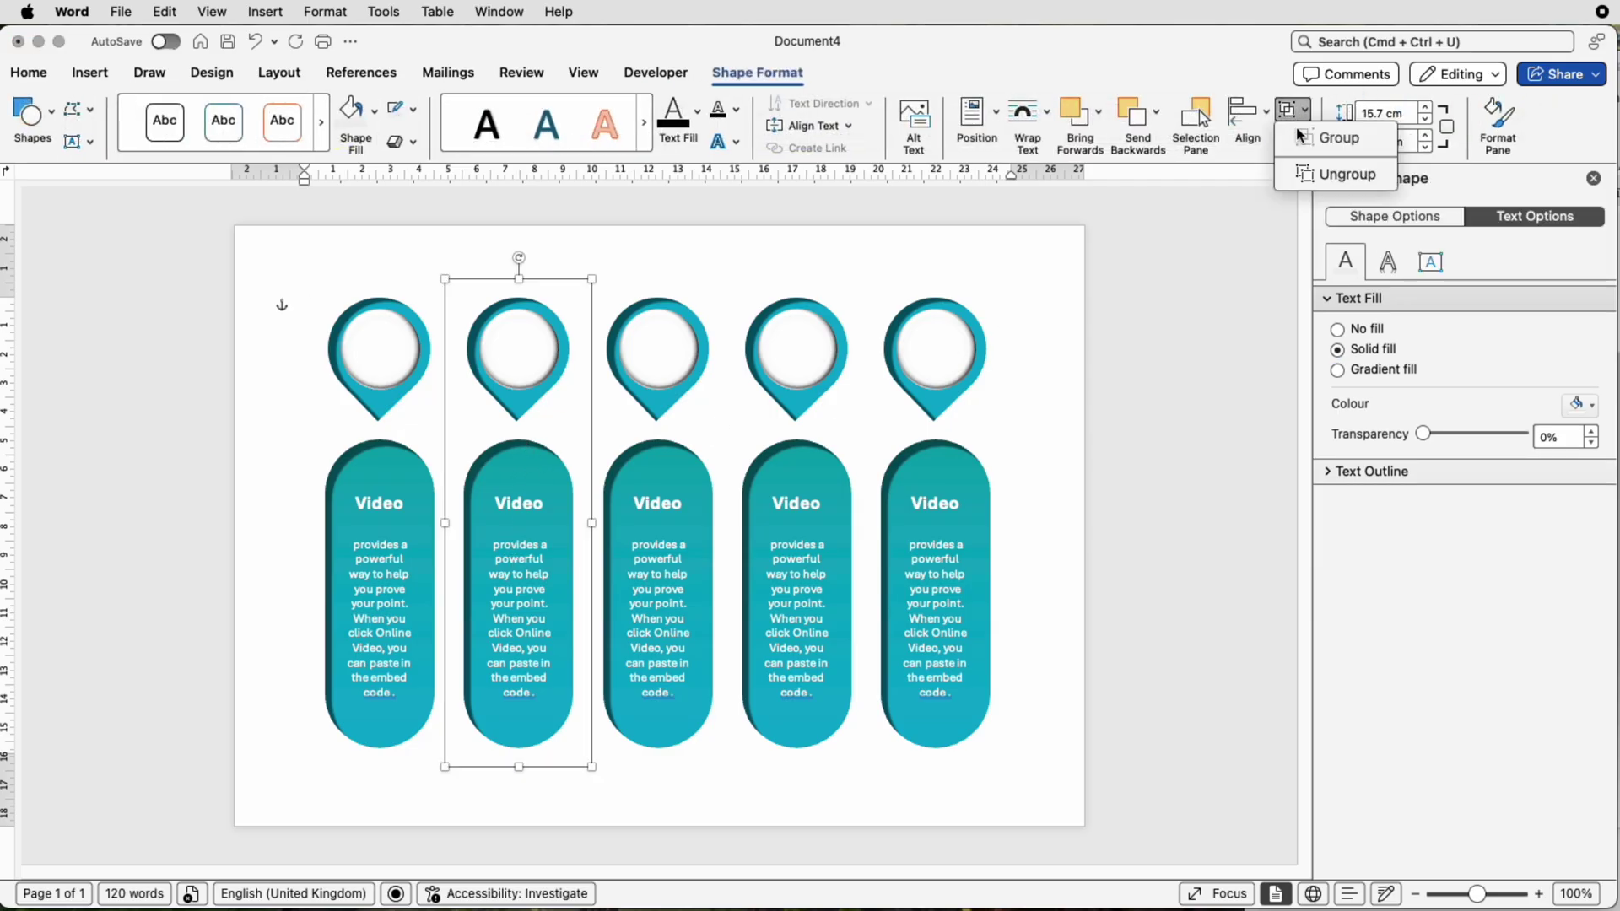
left_click(1300, 175)
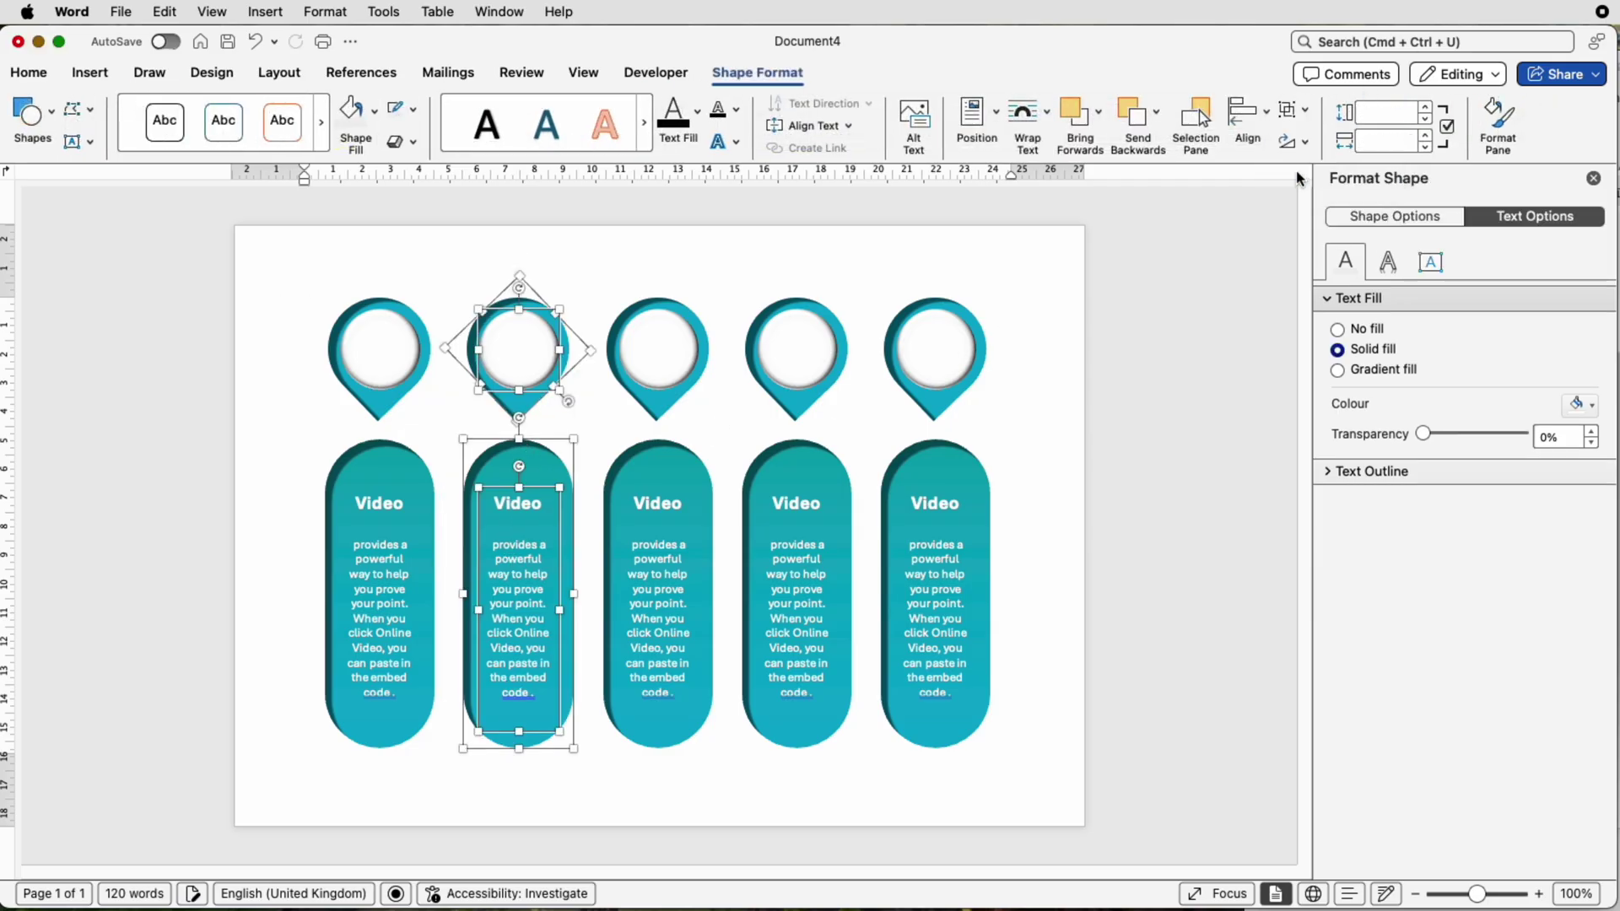
- Fill the second column's pin dark purple and set both pill gradient stops to purple
left_click(622, 241)
left_click(550, 309)
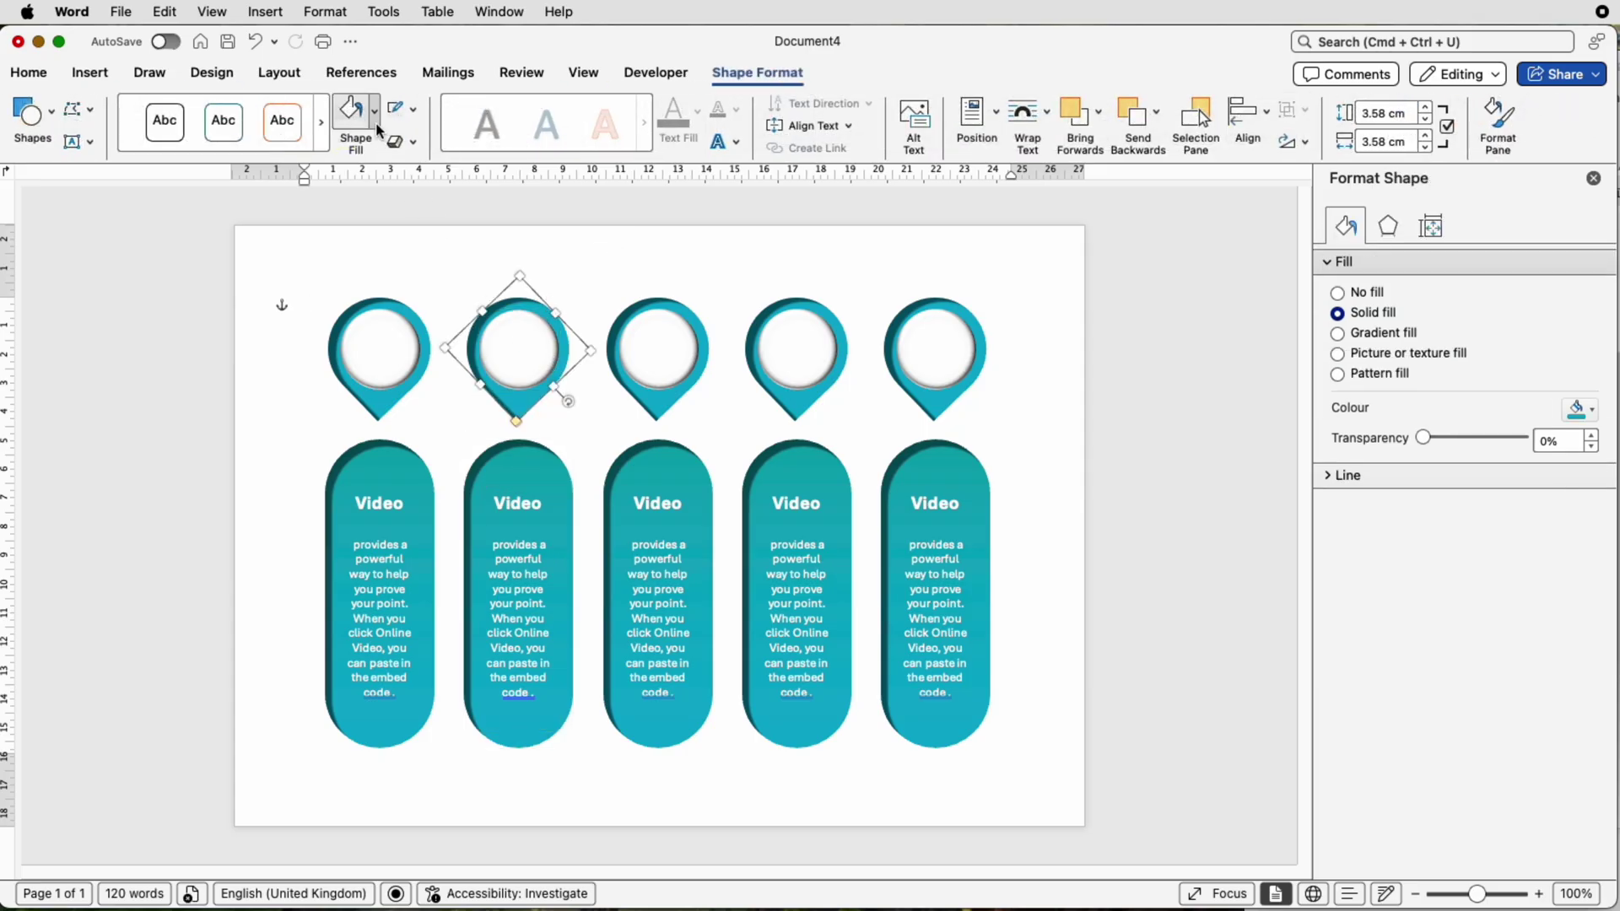
left_click(374, 111)
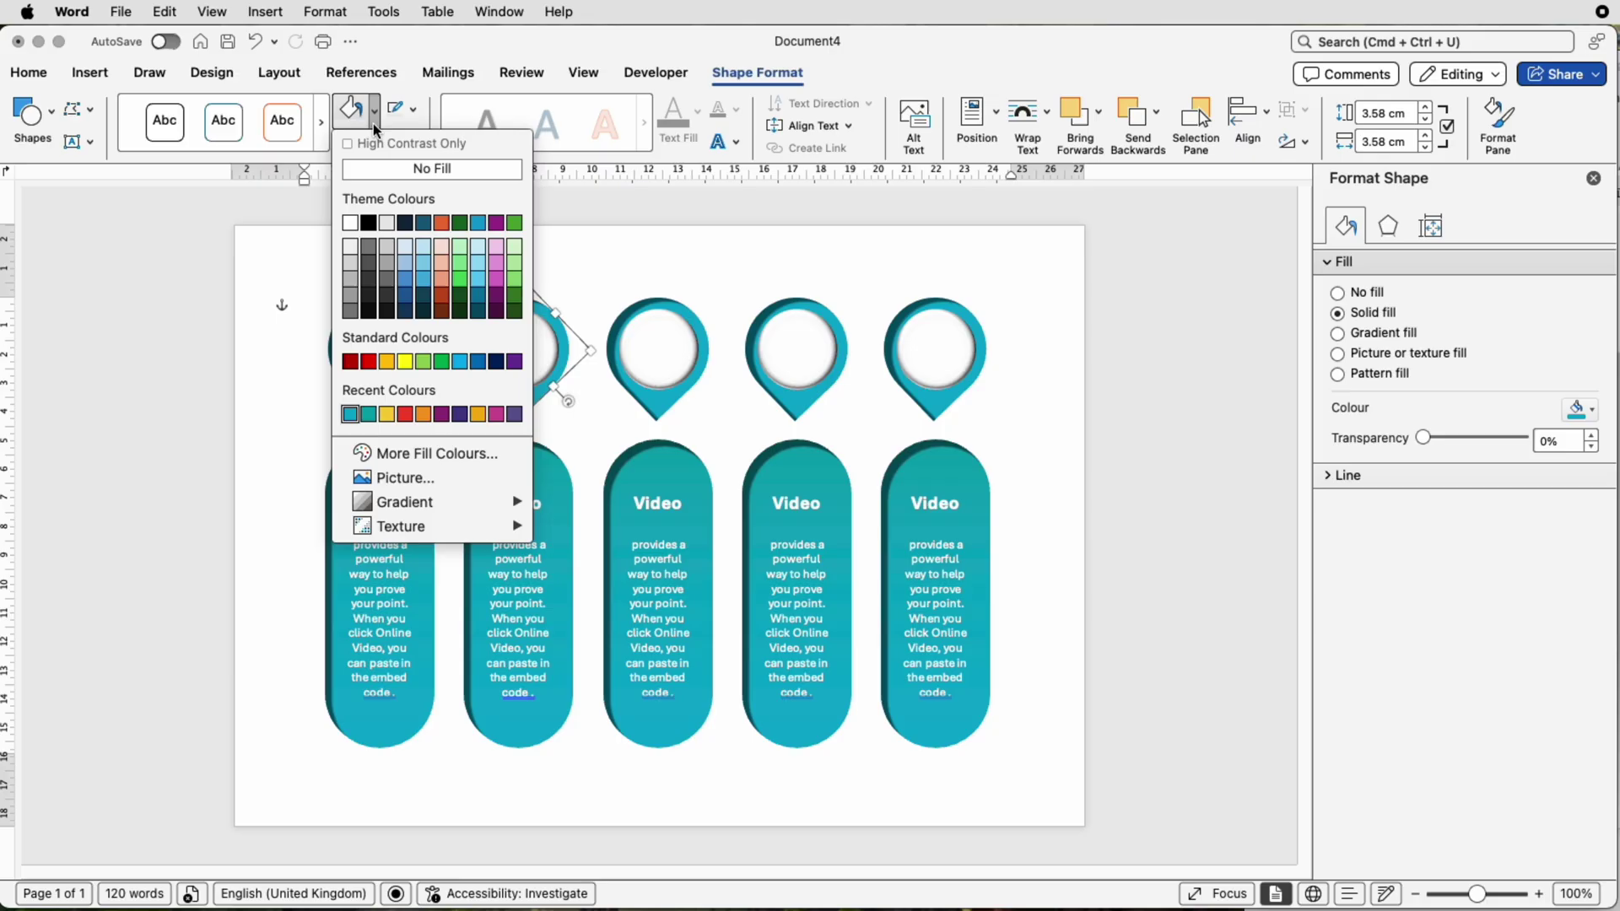
left_click(460, 415)
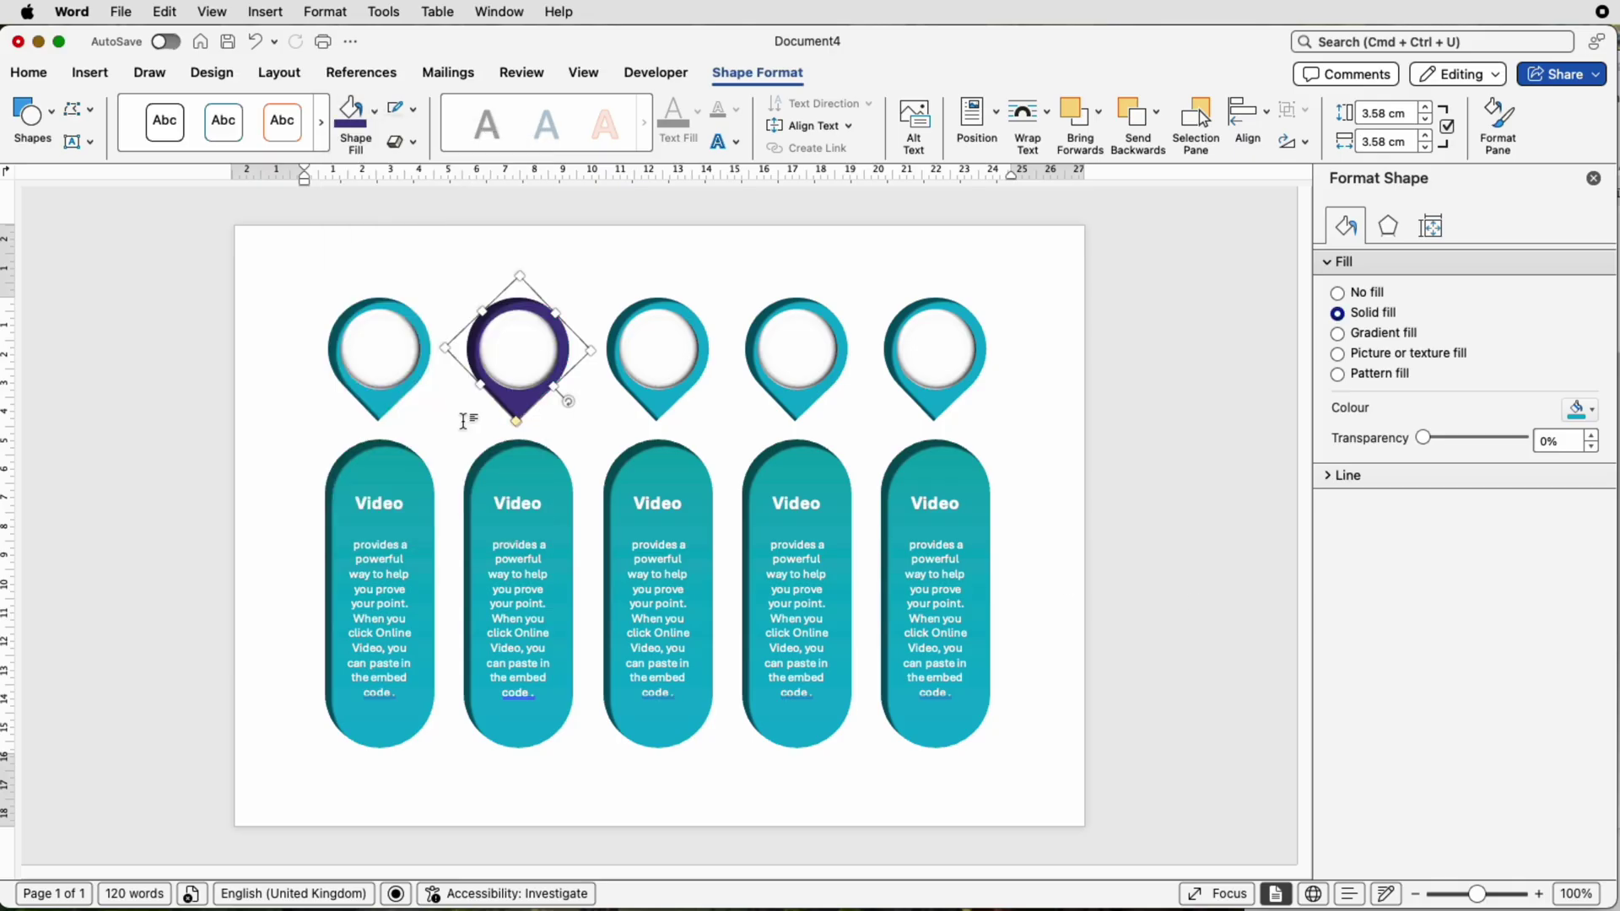
left_click(559, 466)
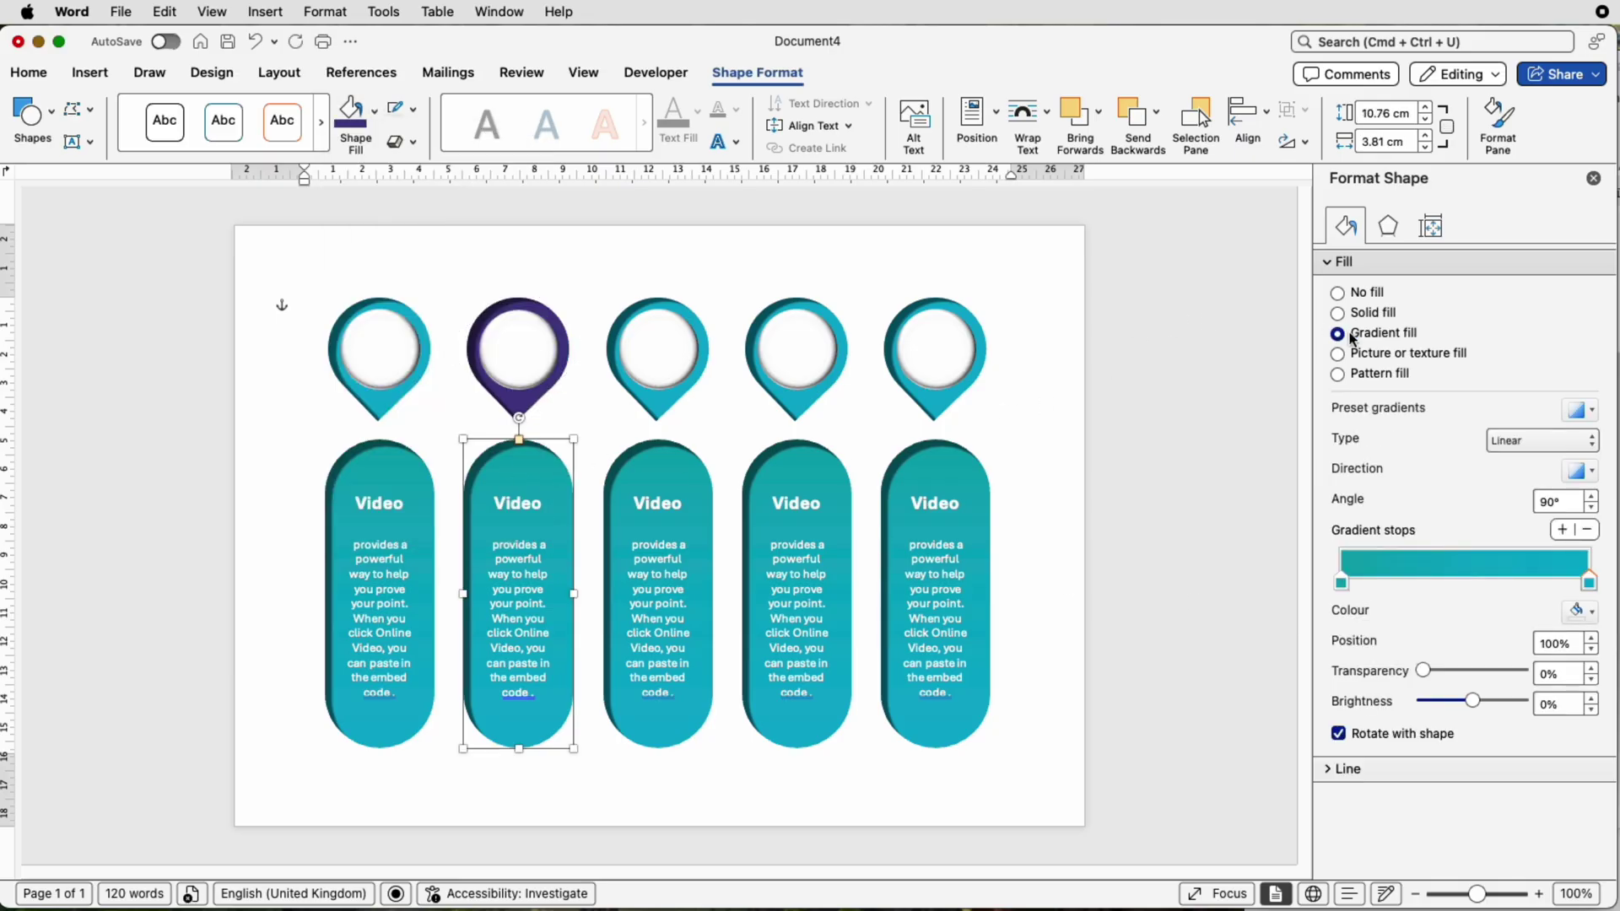
left_click(1591, 613)
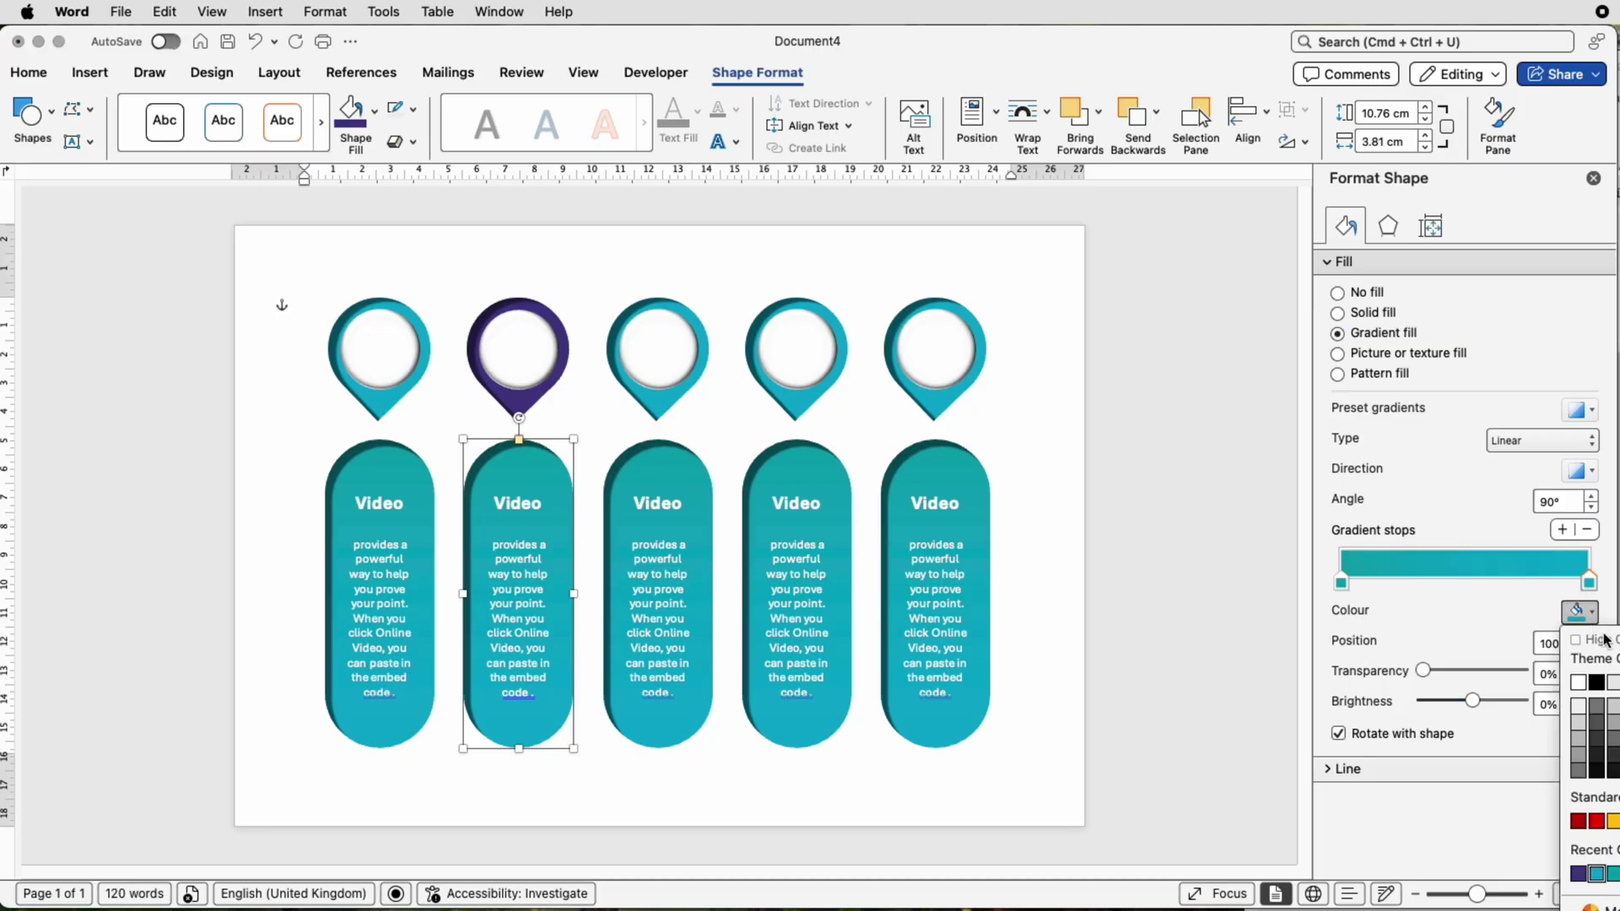
left_click(1578, 874)
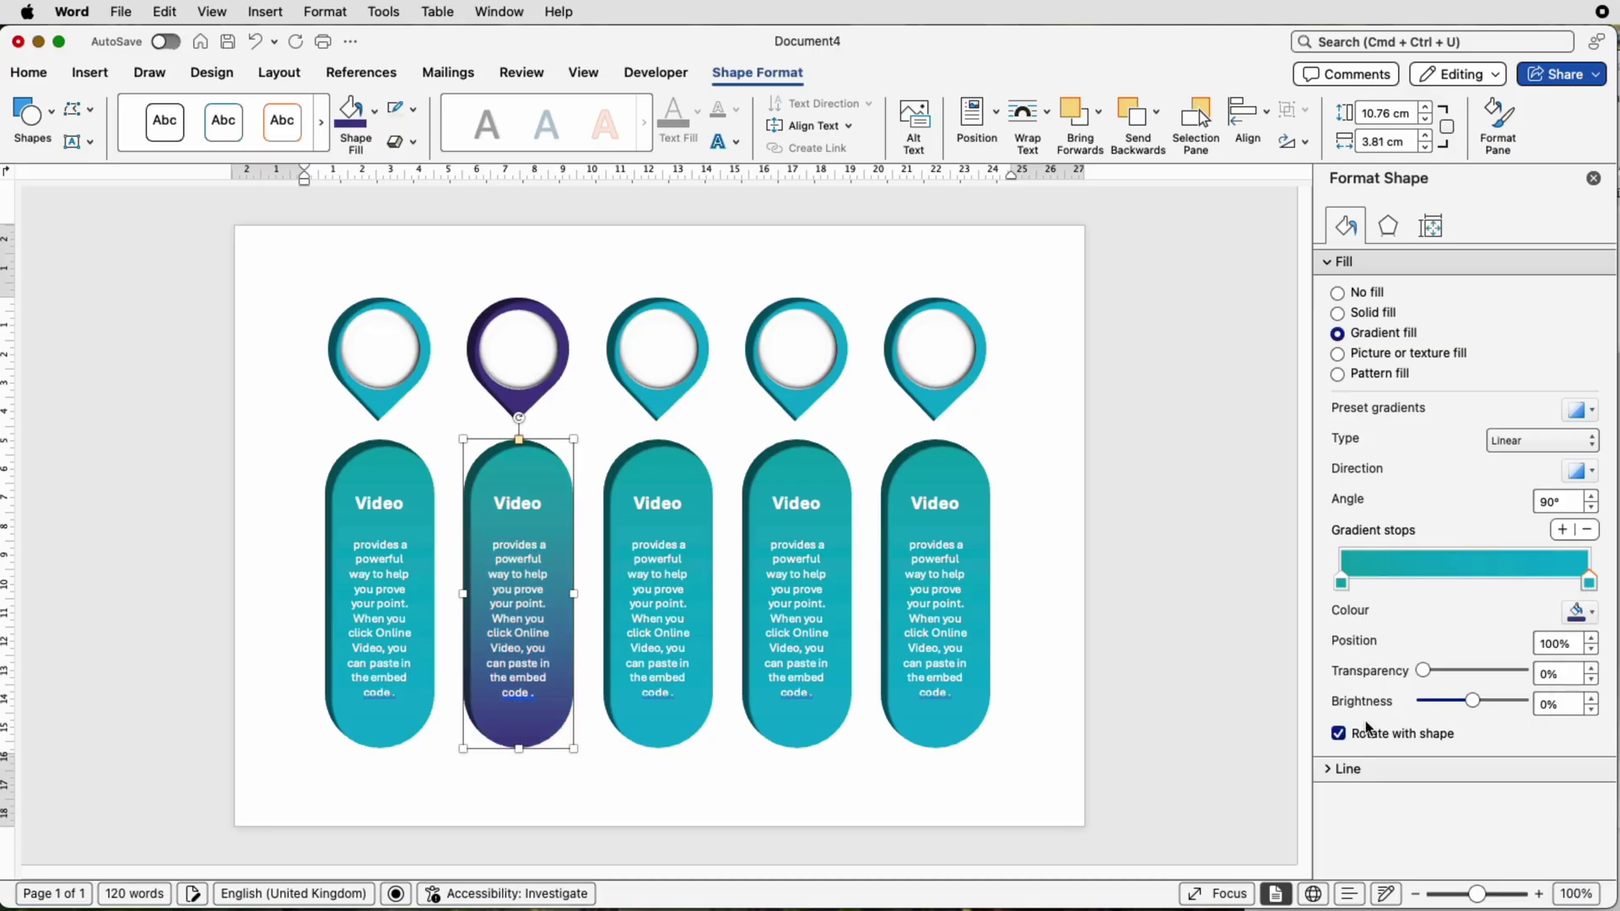
left_click(1591, 612)
mouse_move(1342, 582)
left_mouse_down()
mouse_move(1386, 583)
mouse_move(1342, 582)
left_mouse_up()
left_click(1578, 874)
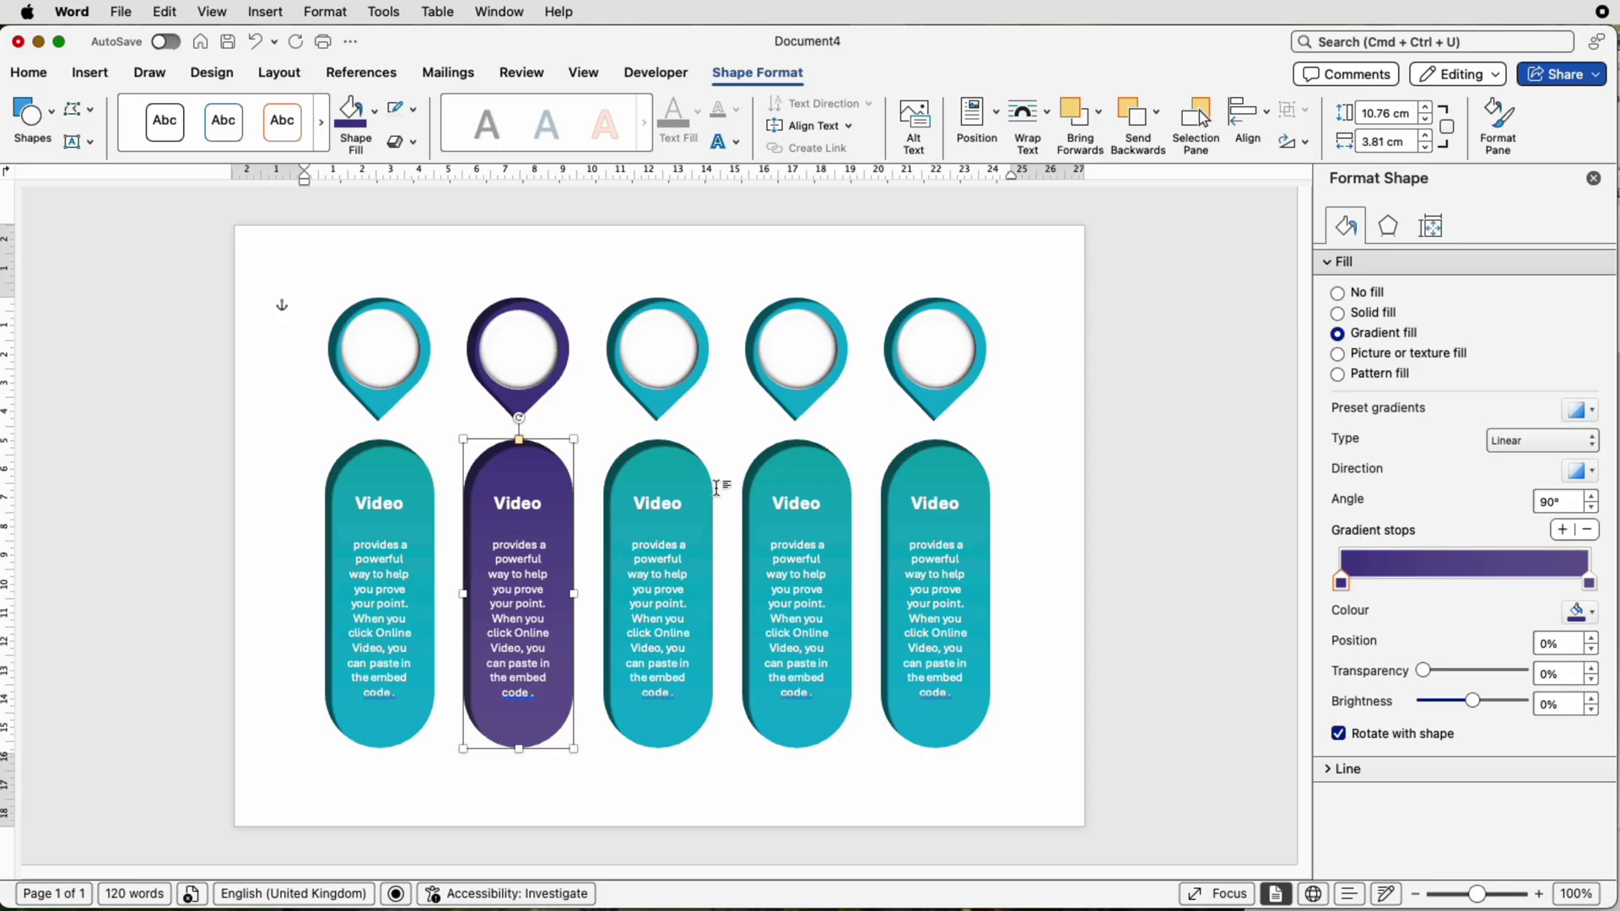
- Ungroup the third column and colour its pin and pill gradient magenta
left_click(675, 506)
left_click(1304, 109)
left_click(1350, 166)
left_click(657, 354)
left_click(374, 110)
left_click(397, 354)
left_click(658, 591)
left_click(1585, 610)
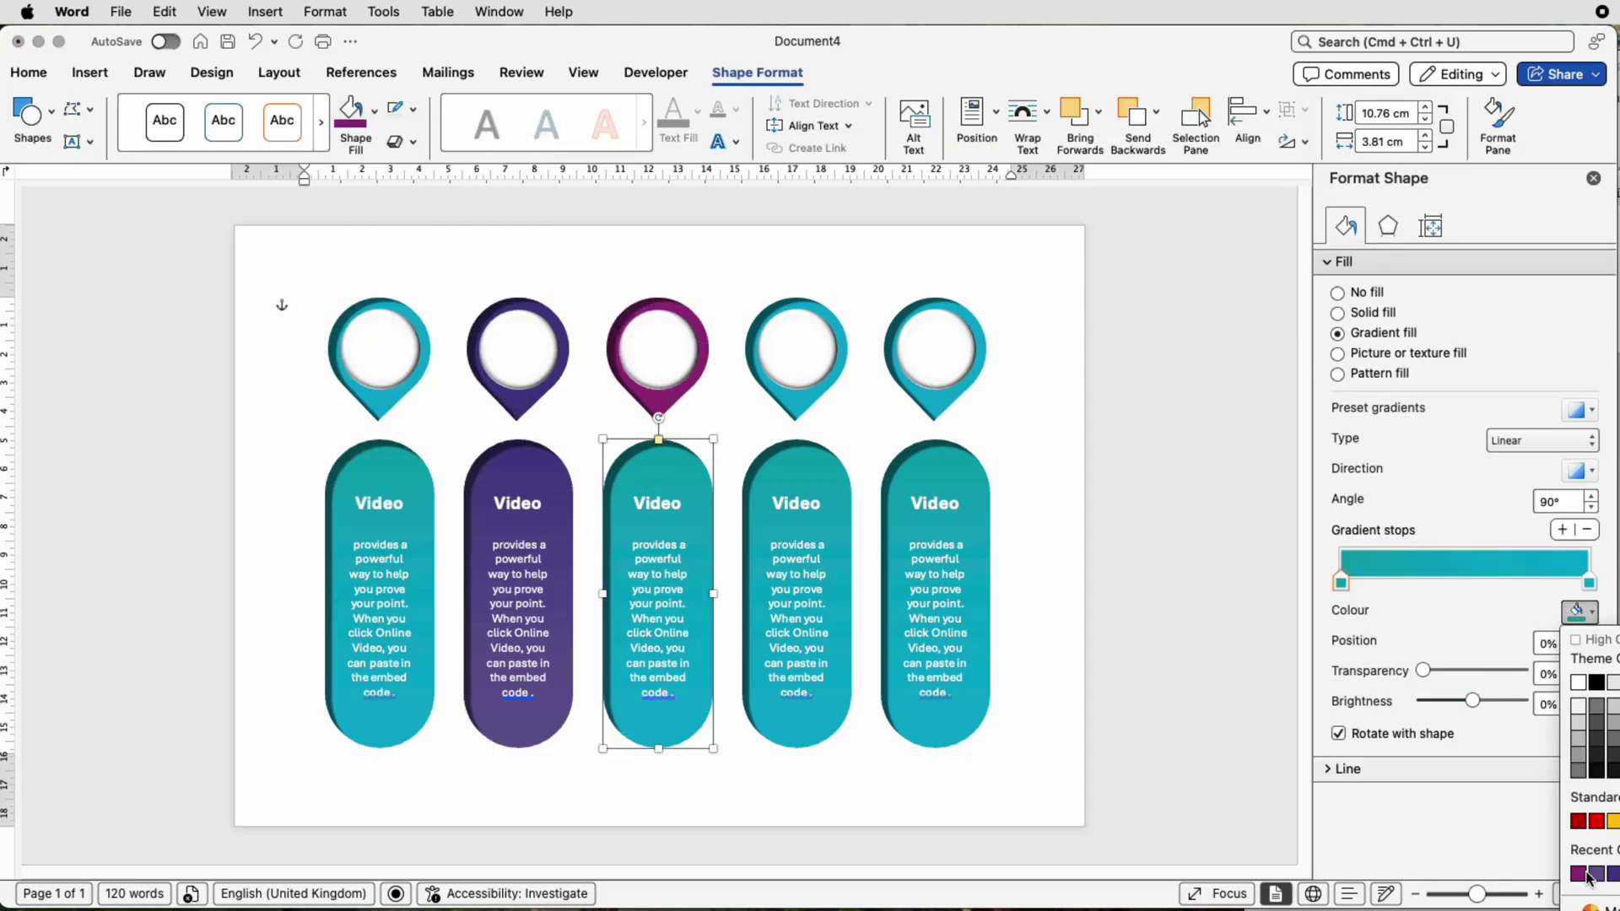
left_click(1436, 883)
- Ungroup the fourth column, fill its pin red and give its pill a red-to-orange gradient
left_click(797, 354)
left_click(838, 377)
left_click(374, 110)
left_click(478, 415)
left_click(795, 591)
left_click(1585, 614)
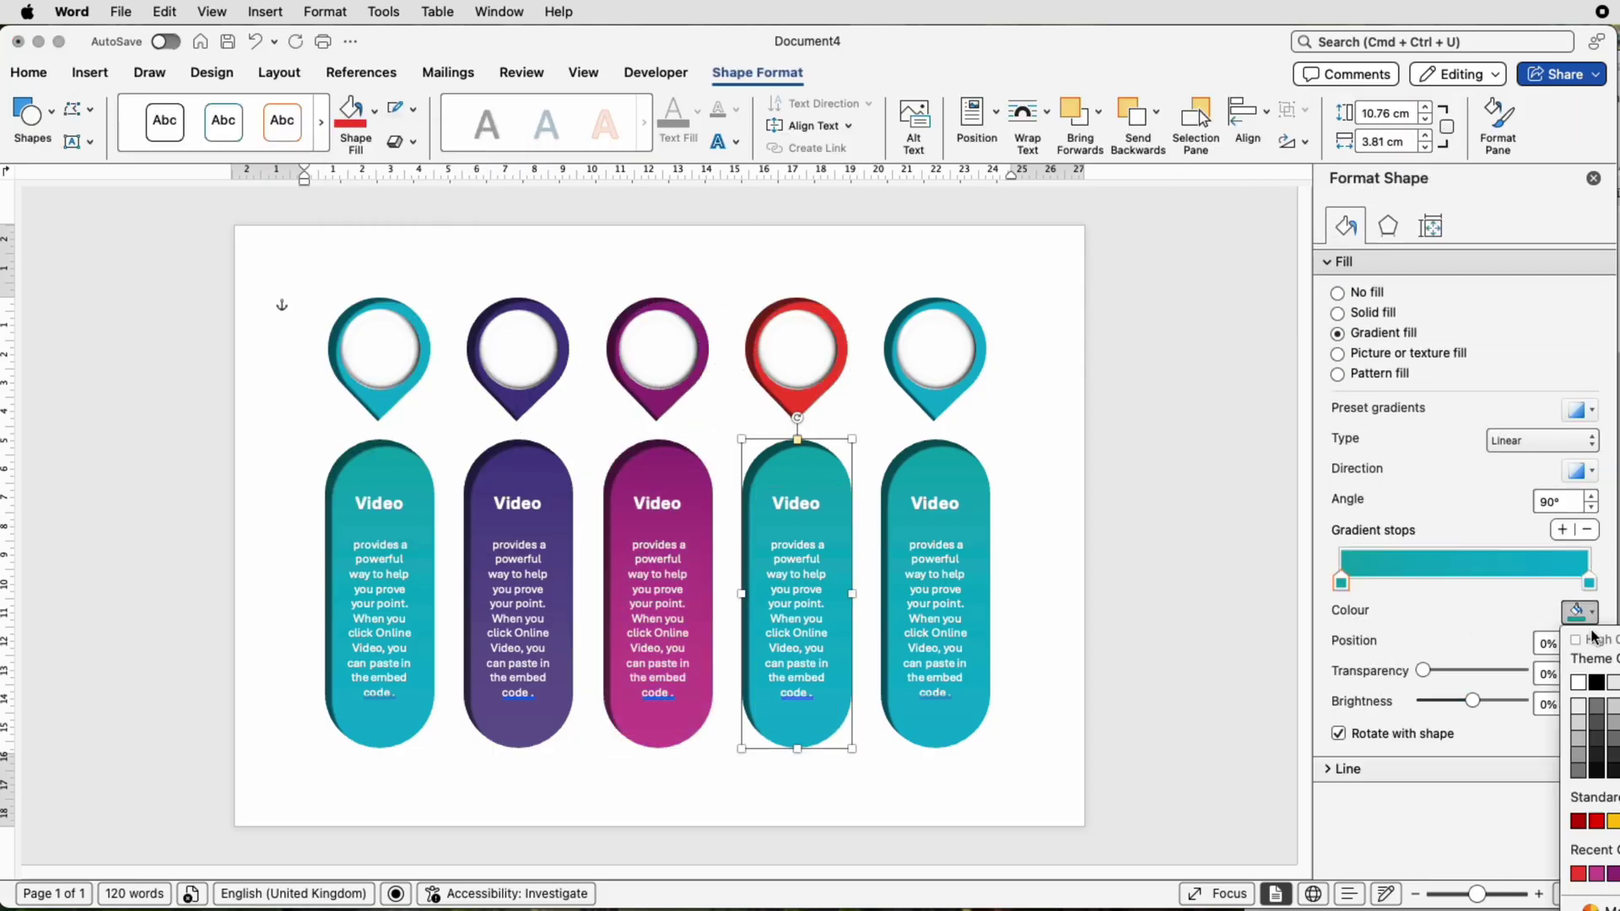
left_click(1587, 759)
left_click(1585, 614)
left_click(1586, 759)
- Fill the fifth column's pin gold and set its pill's gradient stops to yellow
left_click(935, 591)
left_click(935, 354)
left_click(373, 109)
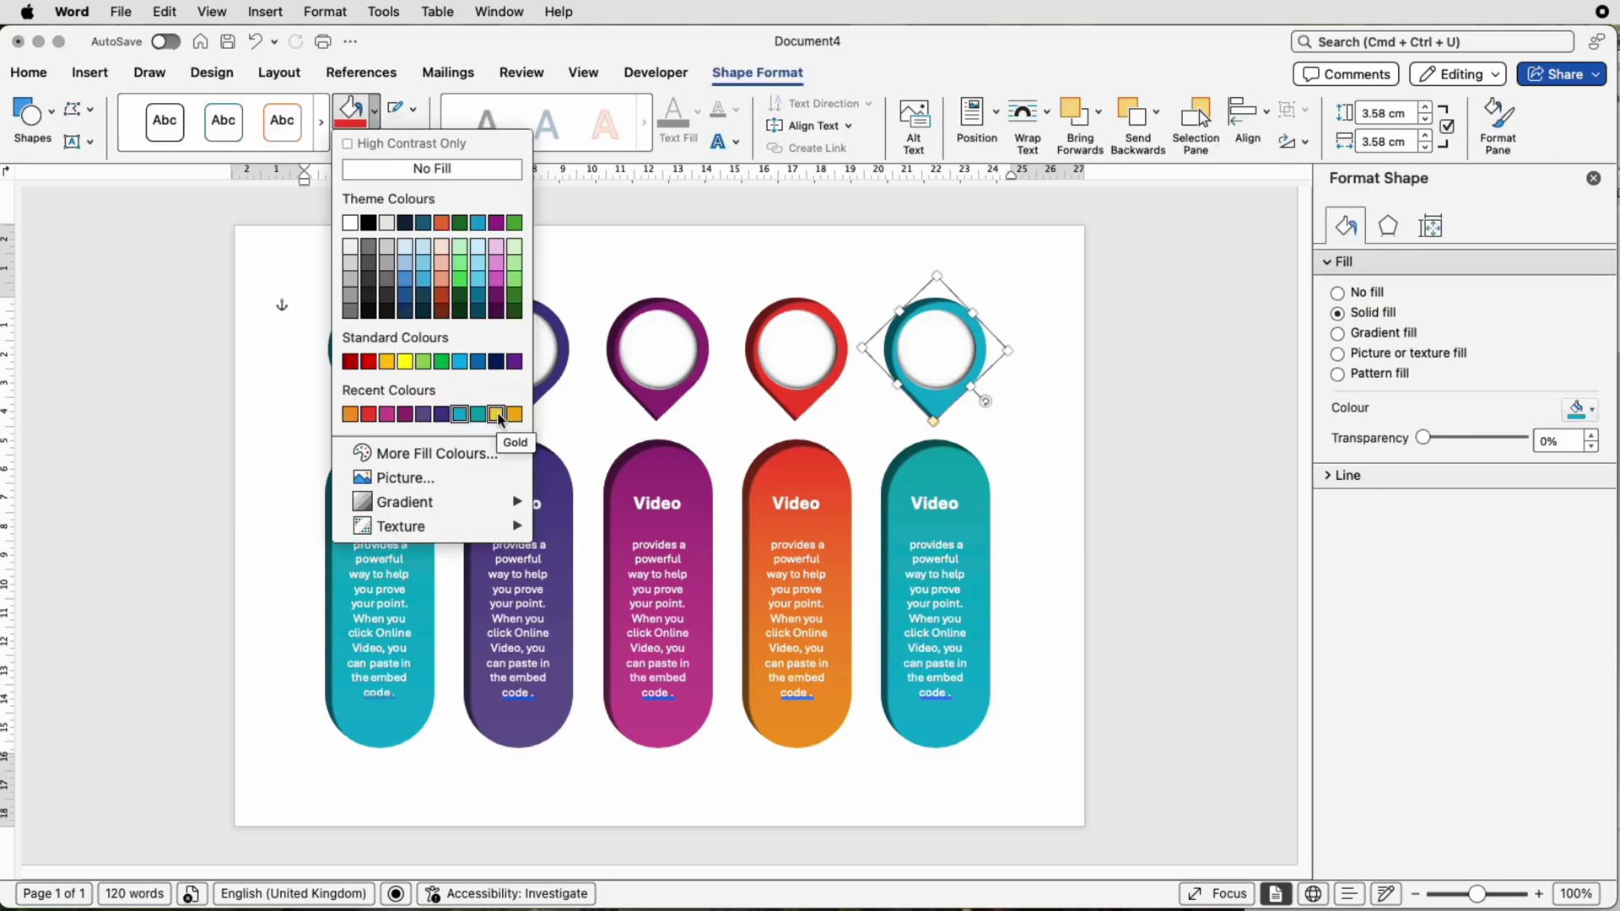
left_click(492, 415)
left_click(934, 591)
left_click(1585, 610)
left_click(1587, 760)
left_click(1342, 582)
left_click(1584, 611)
left_click(1586, 759)
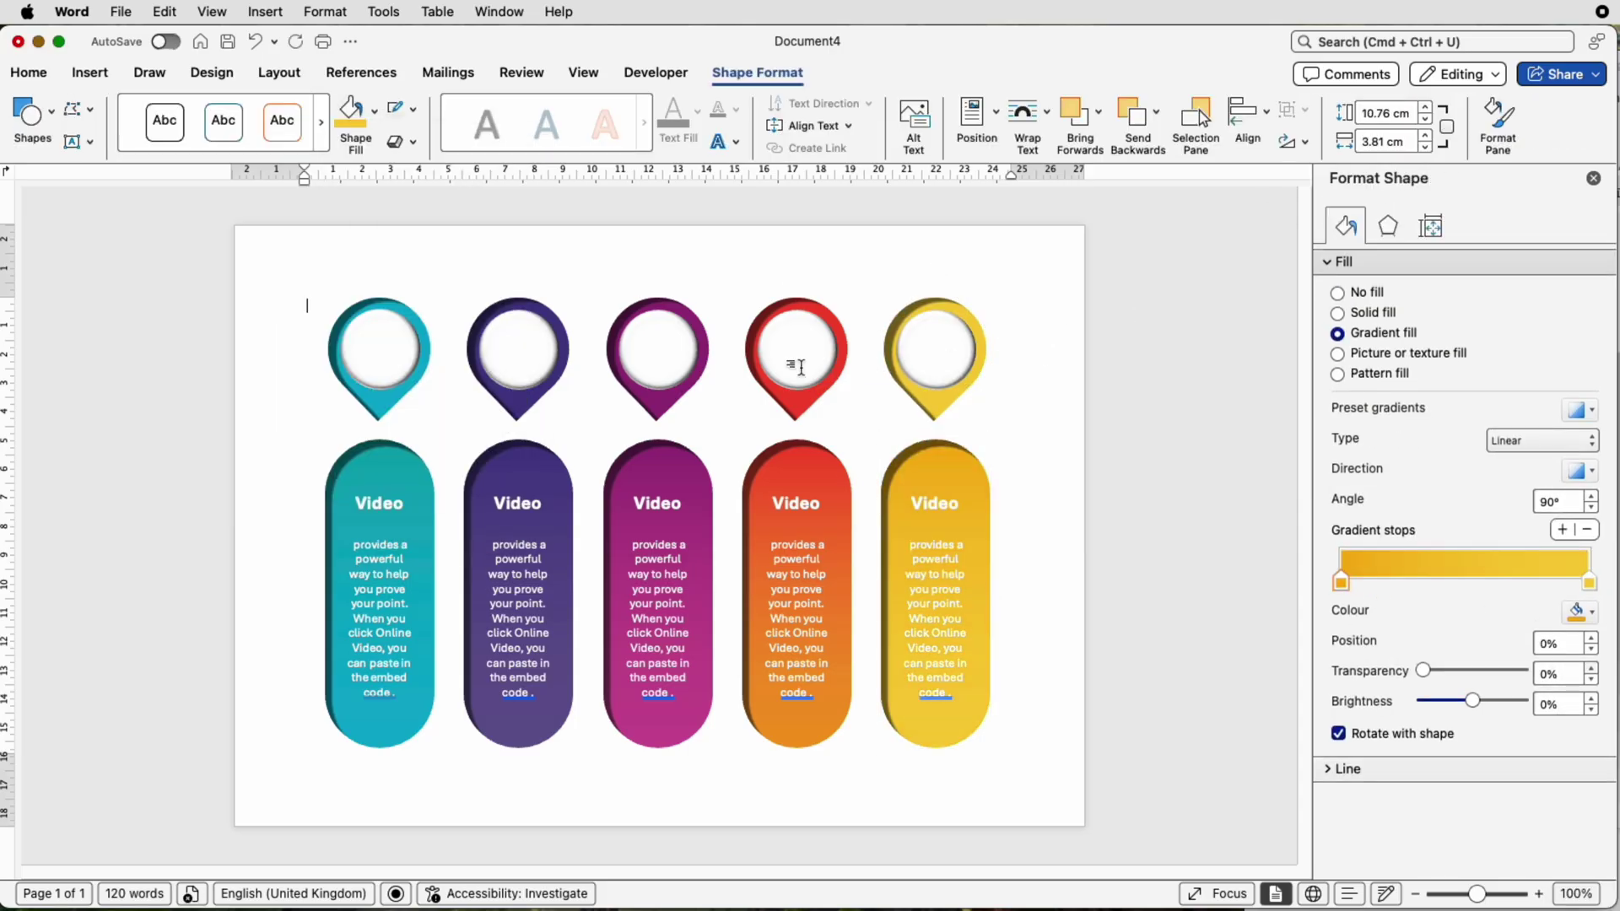
left_click(205, 281)
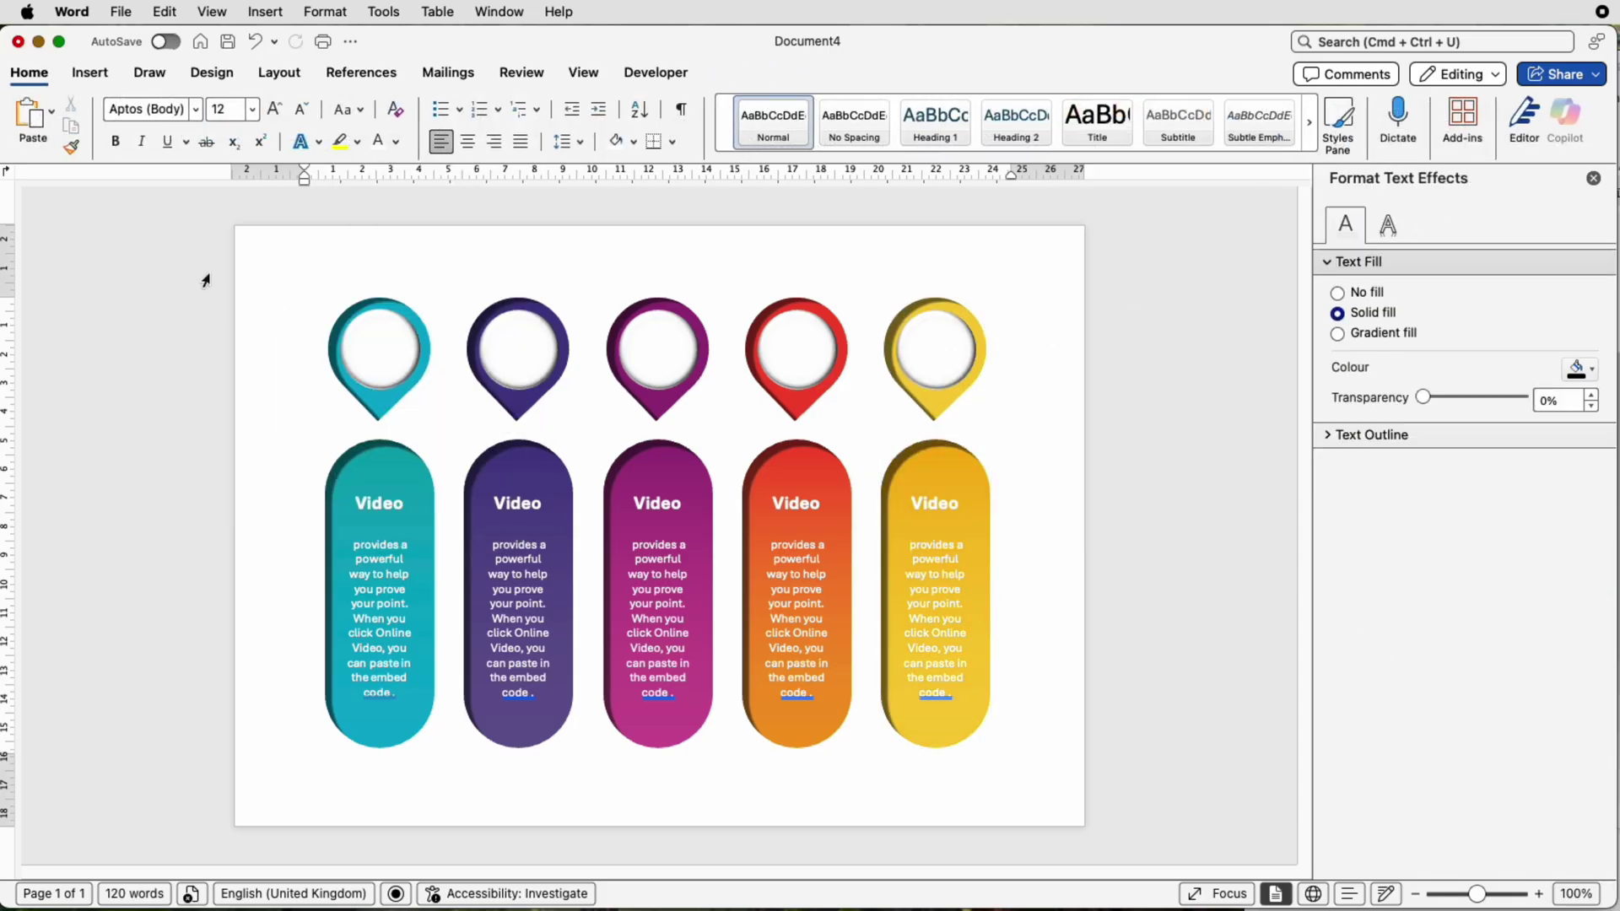
- Find the Aries symbol among the stock icons and insert it as a 2.54 cm icon
left_click(90, 73)
left_click(344, 116)
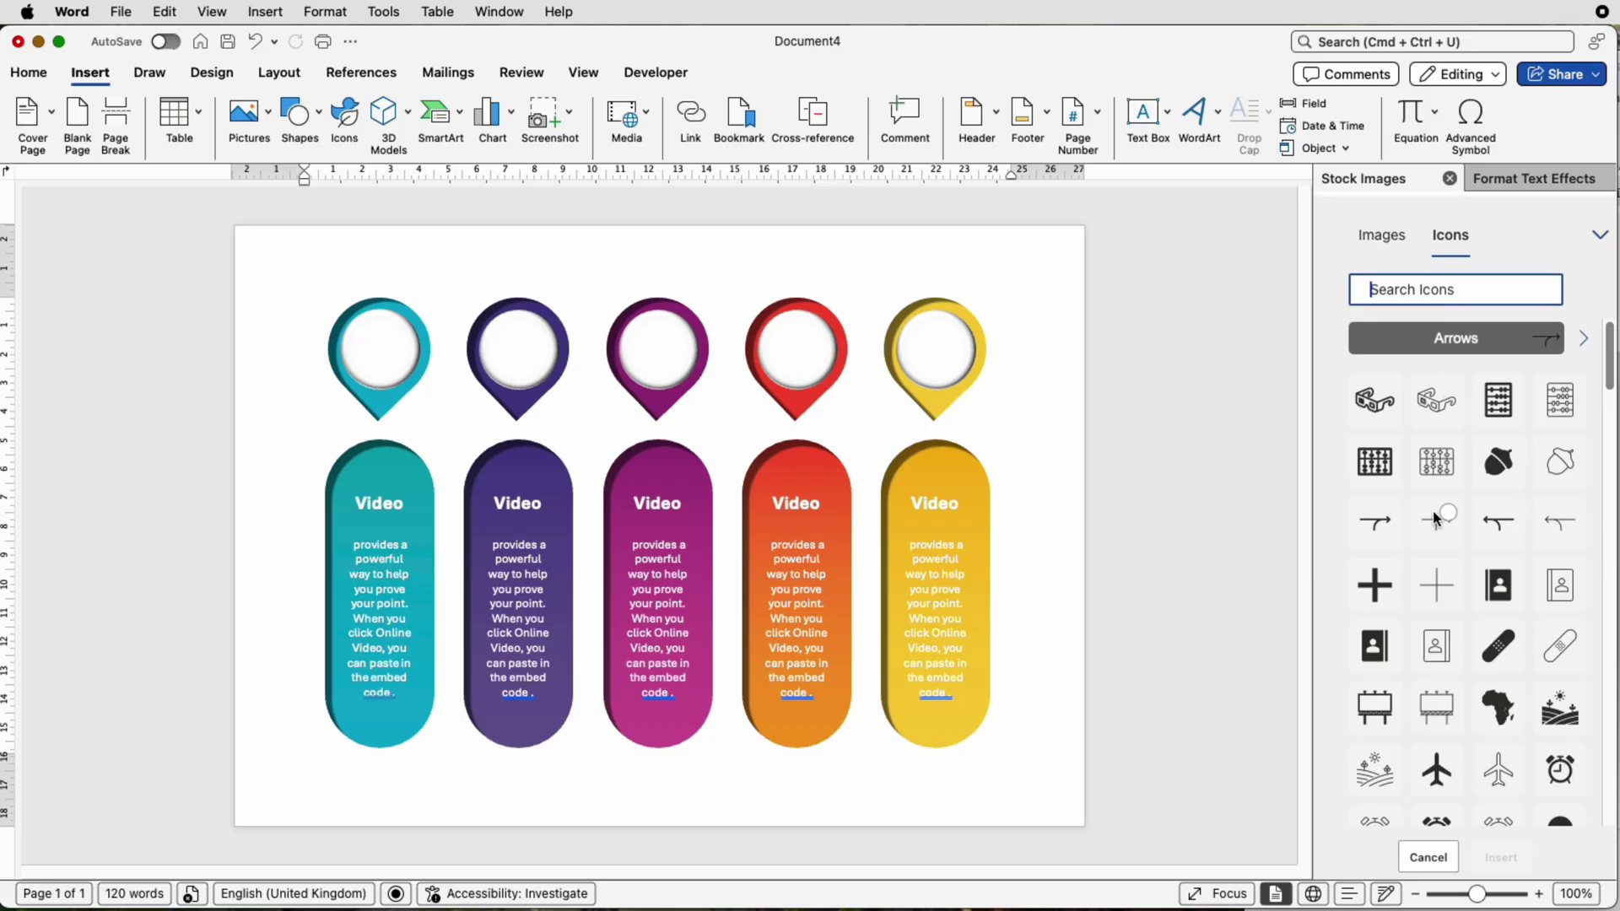
scroll(1435, 518, "down", 5)
scroll(1434, 518, "up", 5)
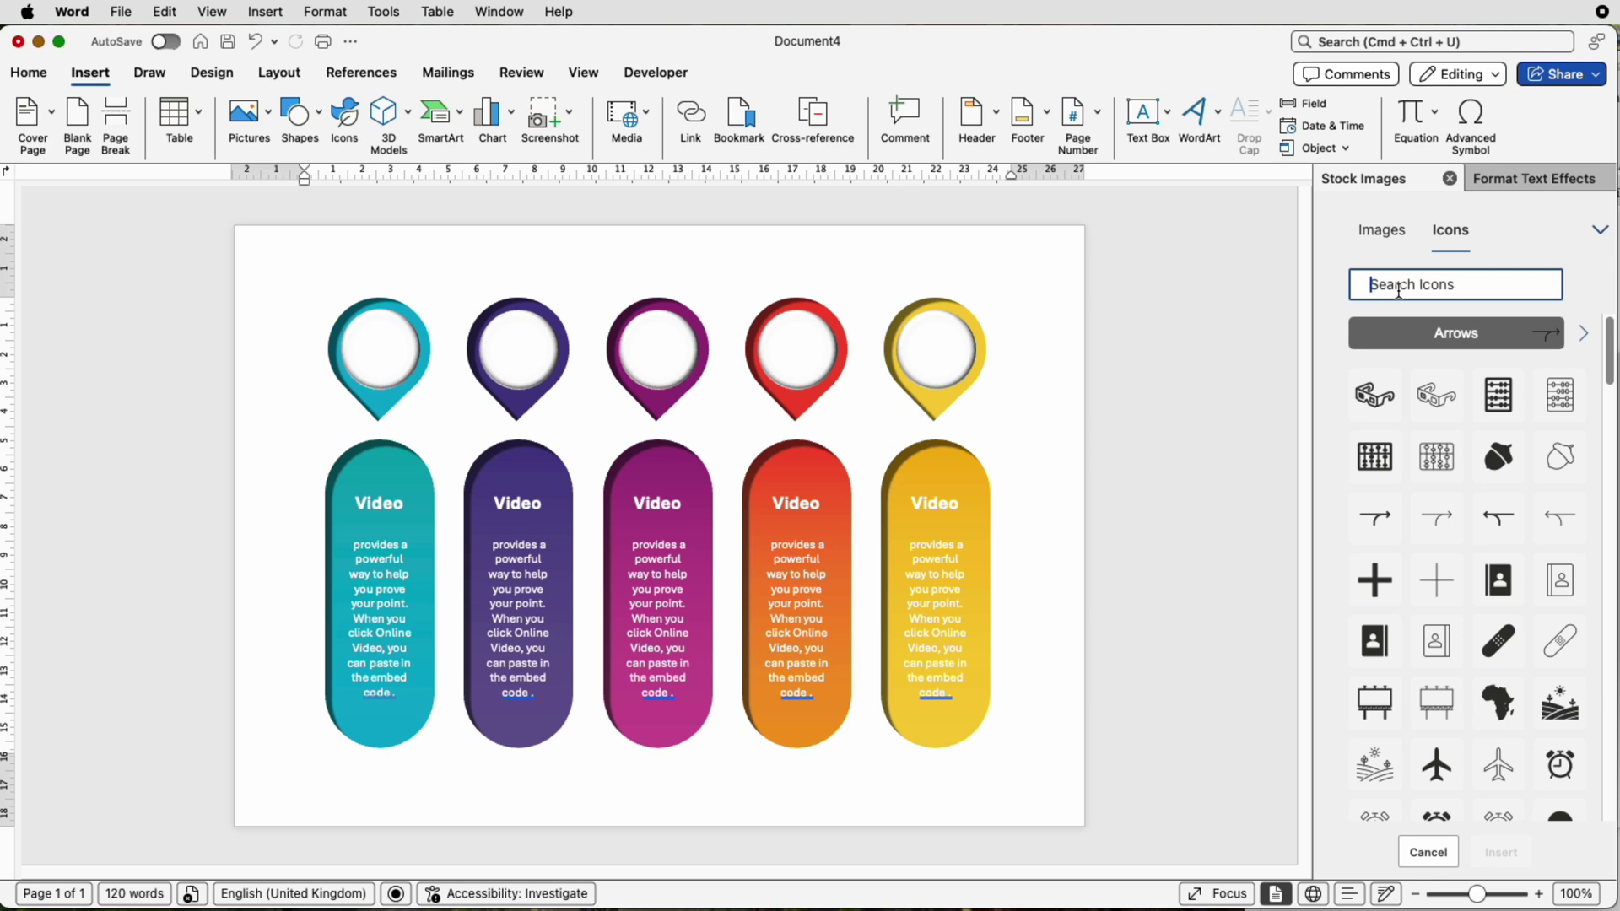
scroll(1485, 508, "down", 8)
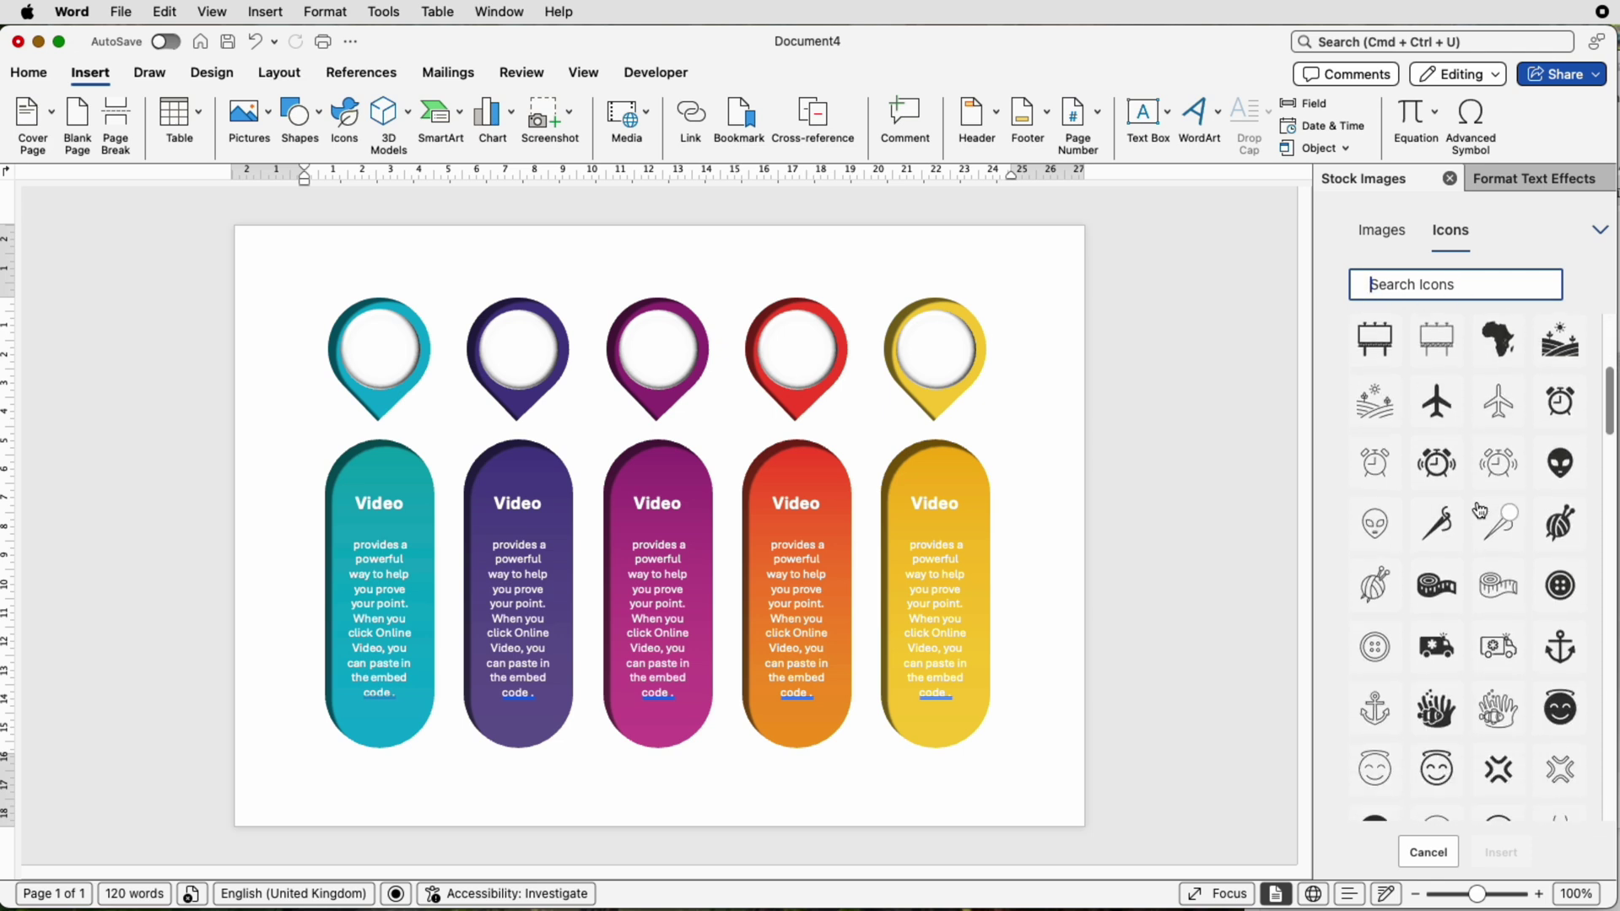
scroll(1432, 559, "down", 15)
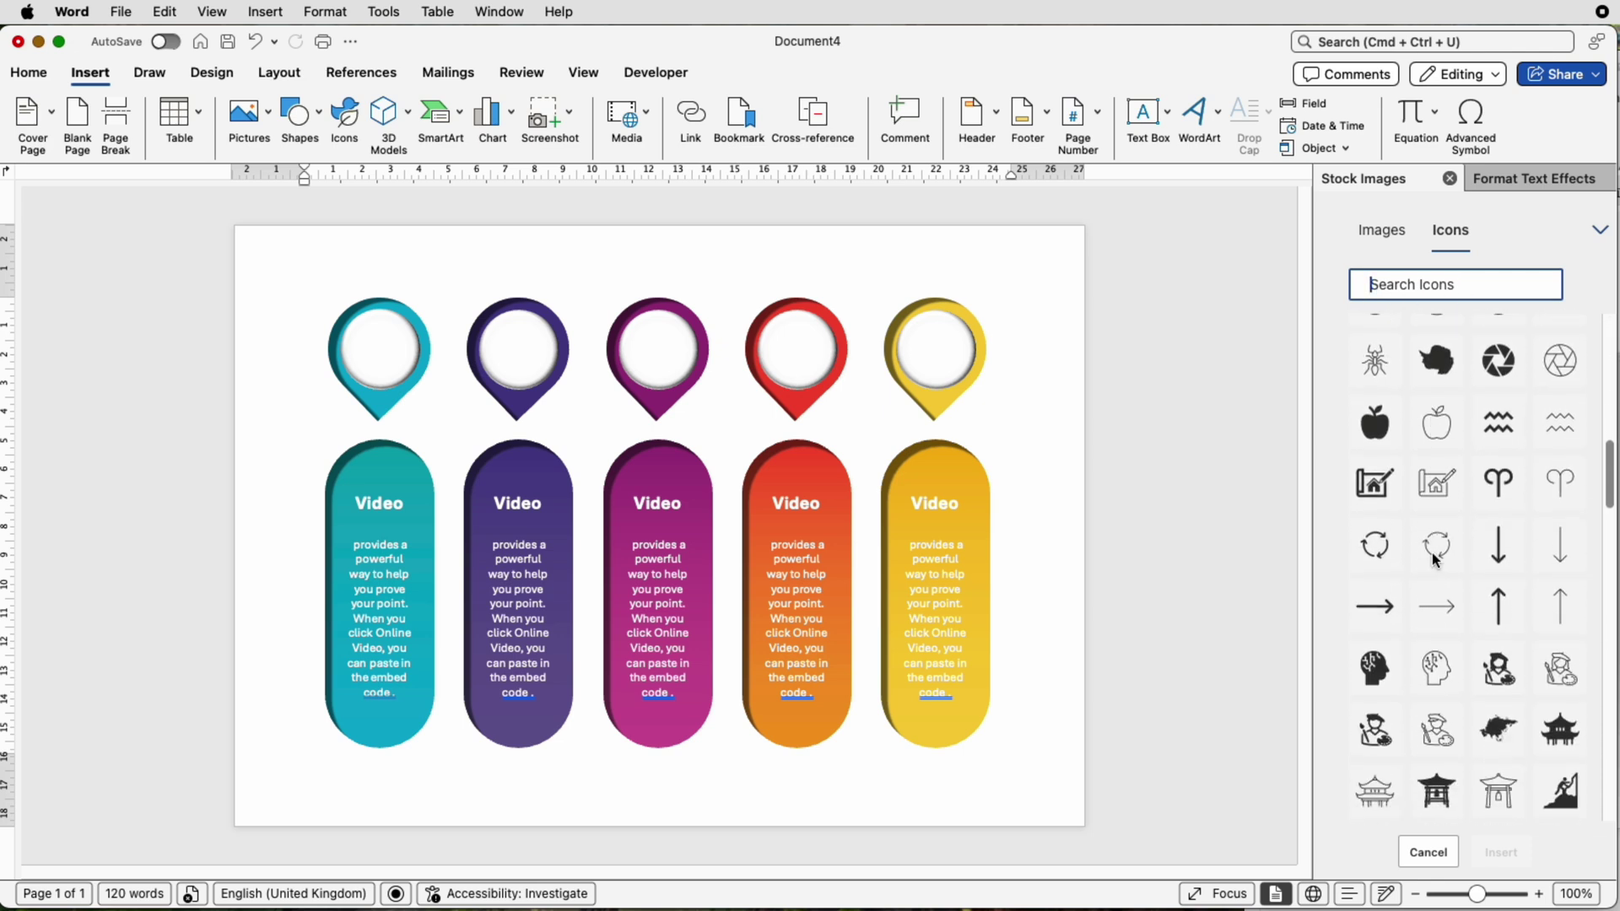
left_click(1509, 457)
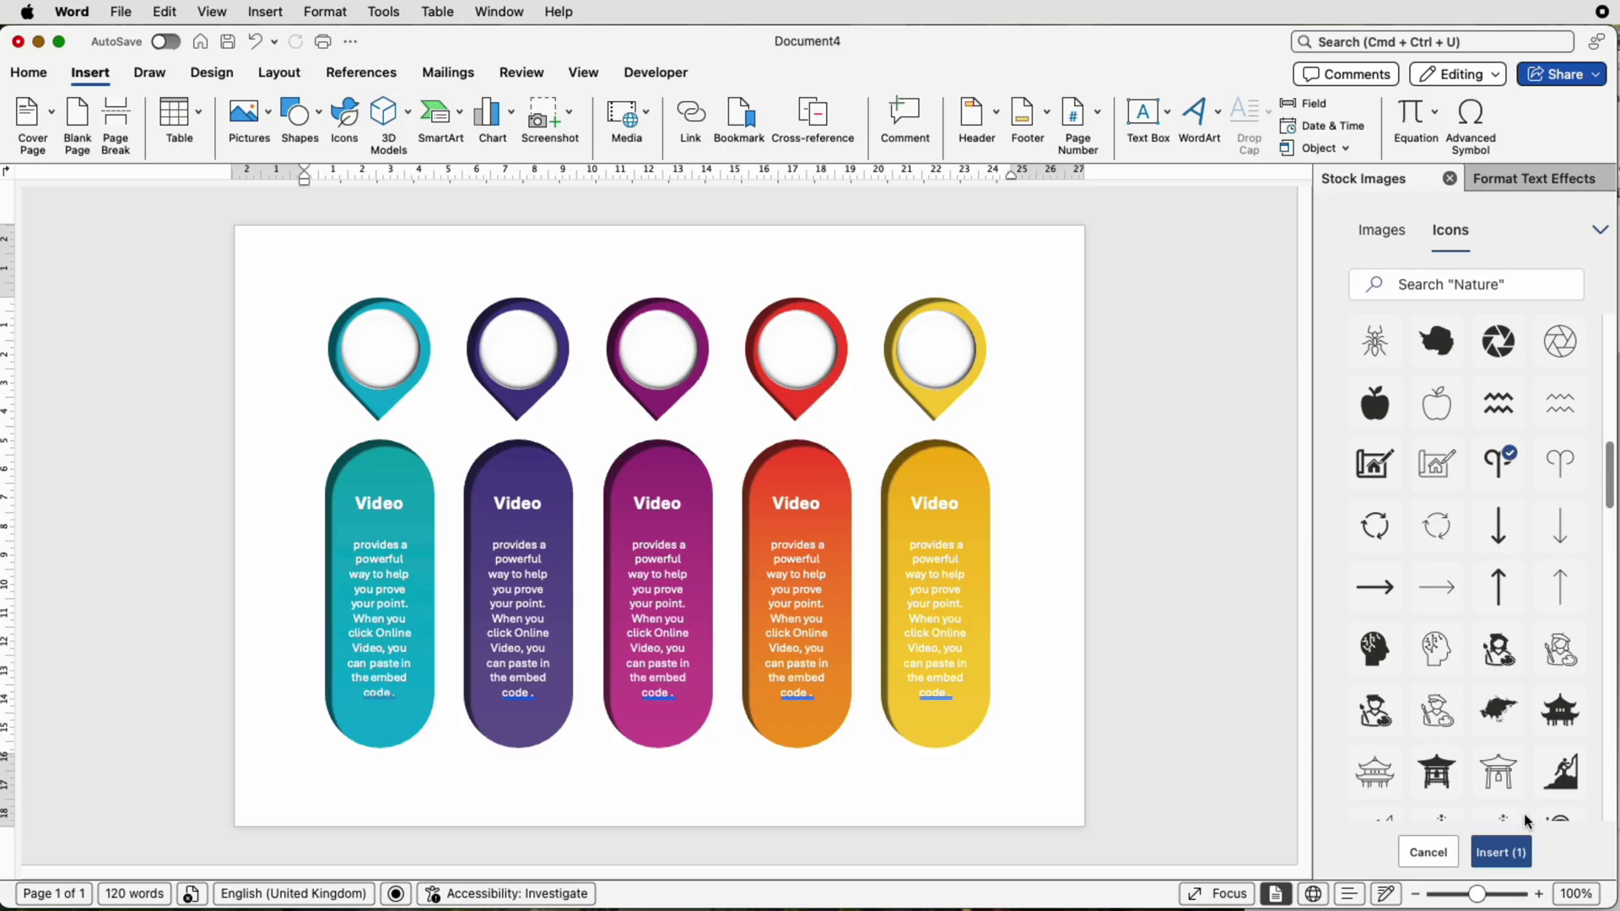
left_click(1508, 854)
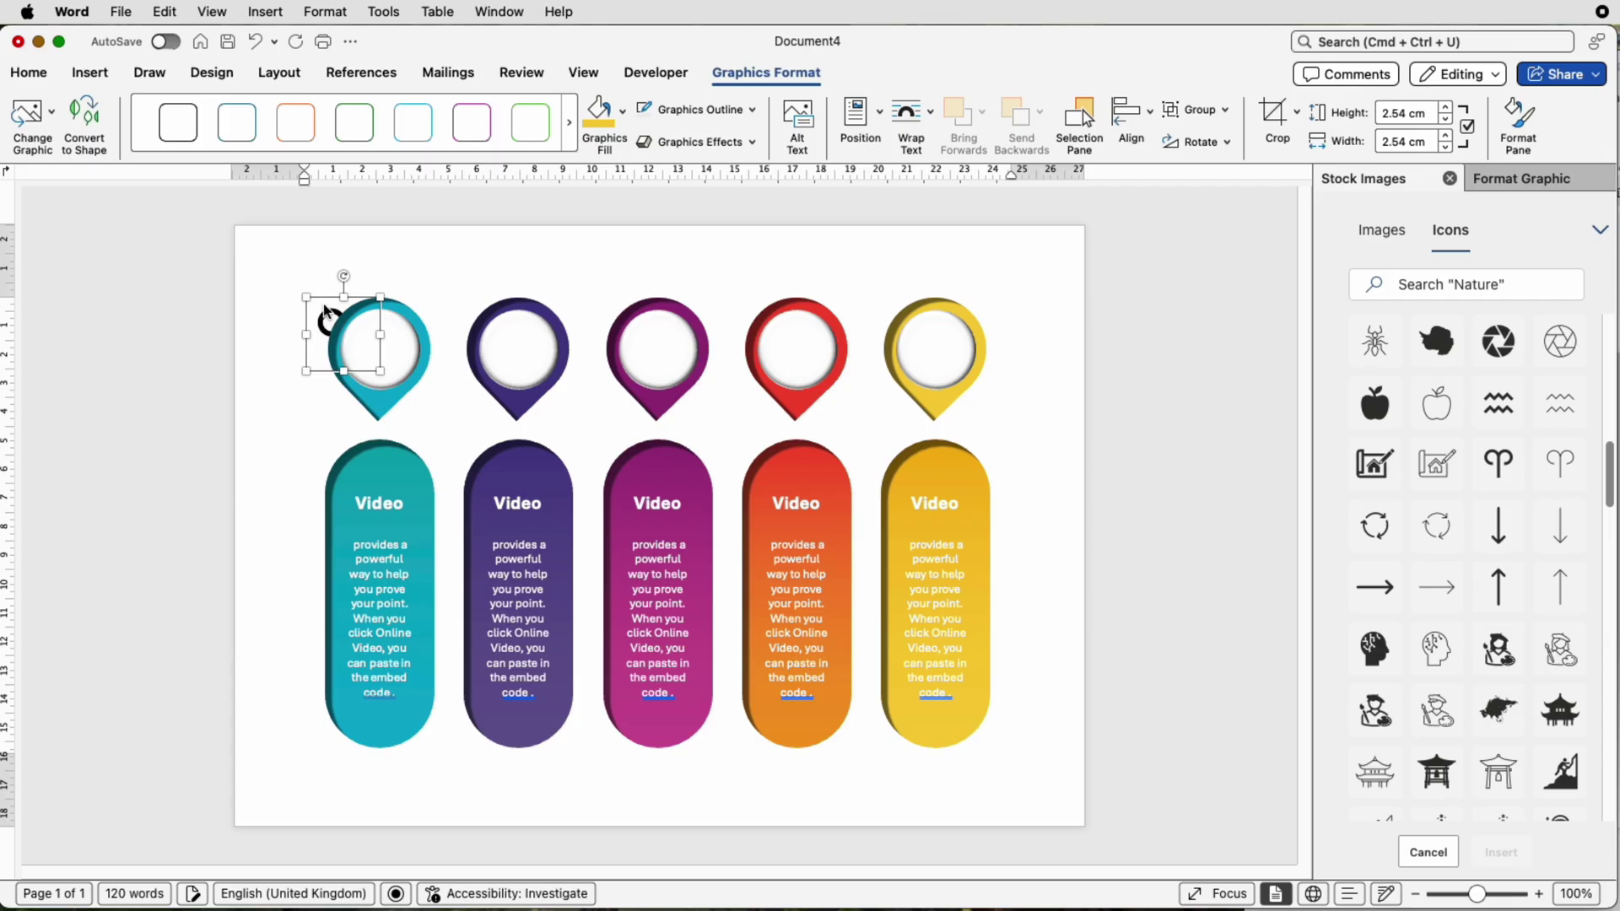
- Set the Aries icon's text wrapping to In Front of Text so it floats over the teal pin
left_click(932, 123)
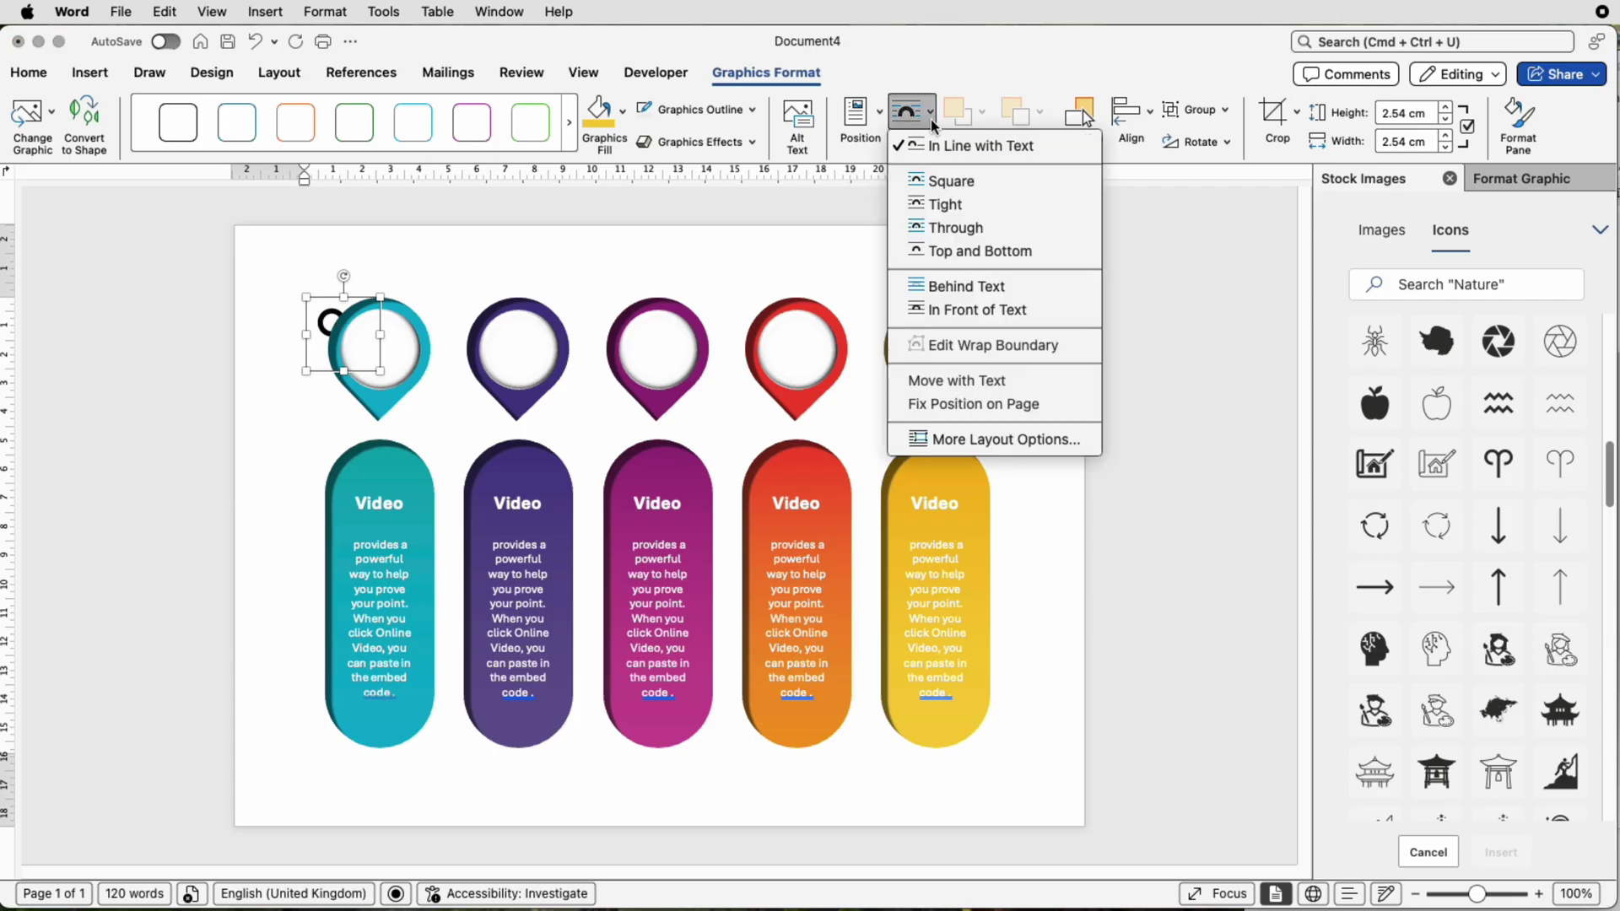
left_click(953, 309)
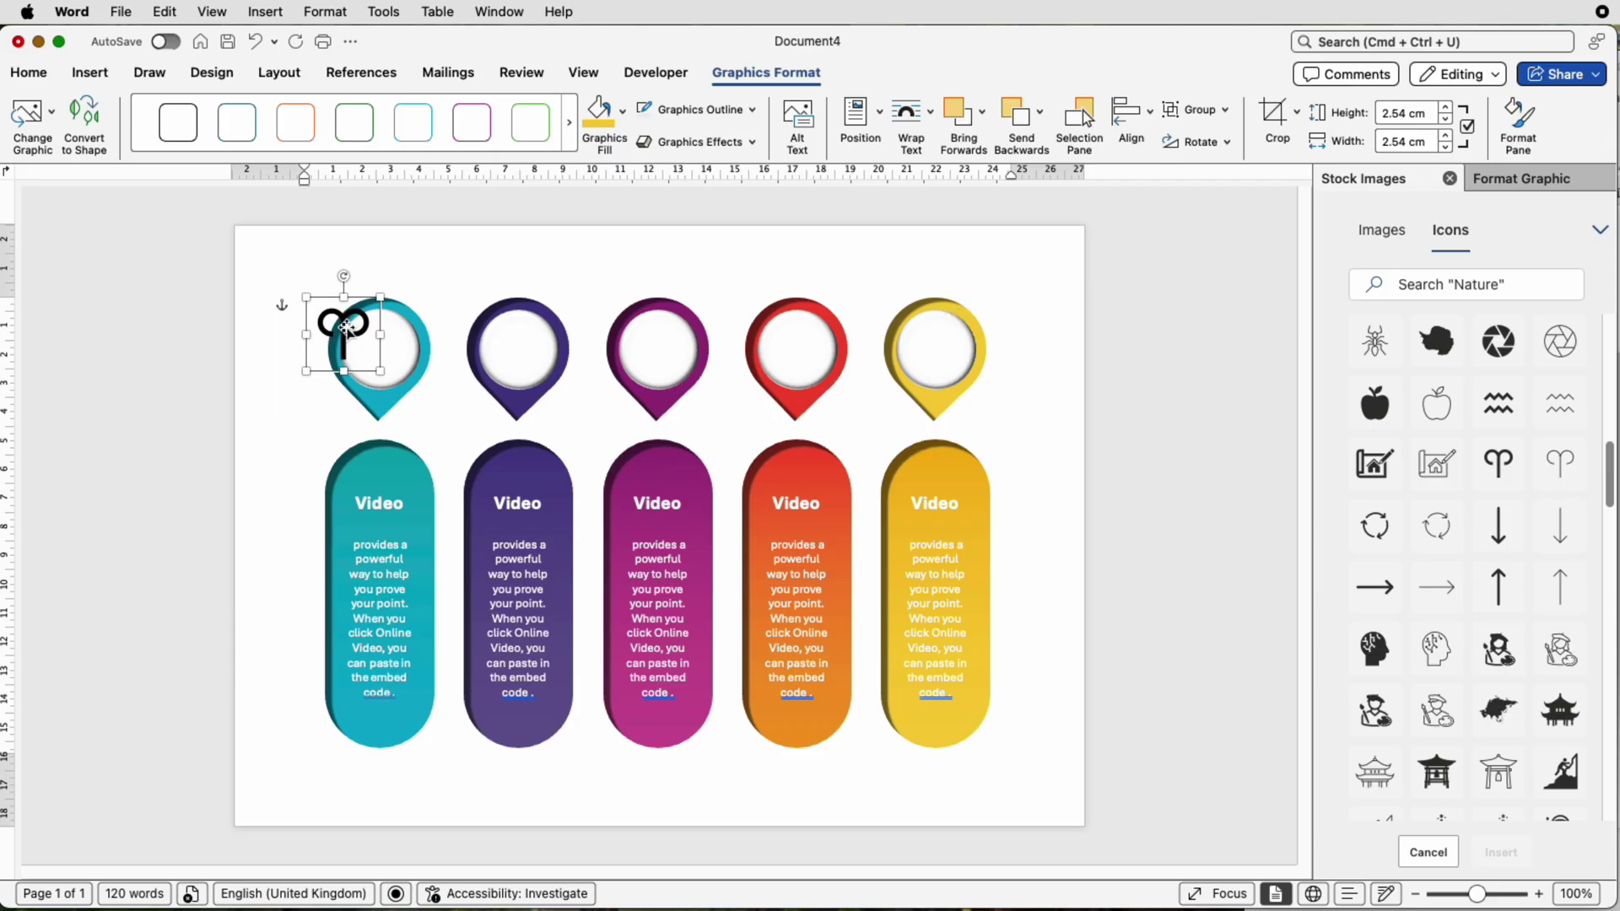
left_click_drag(347, 329, 353, 329)
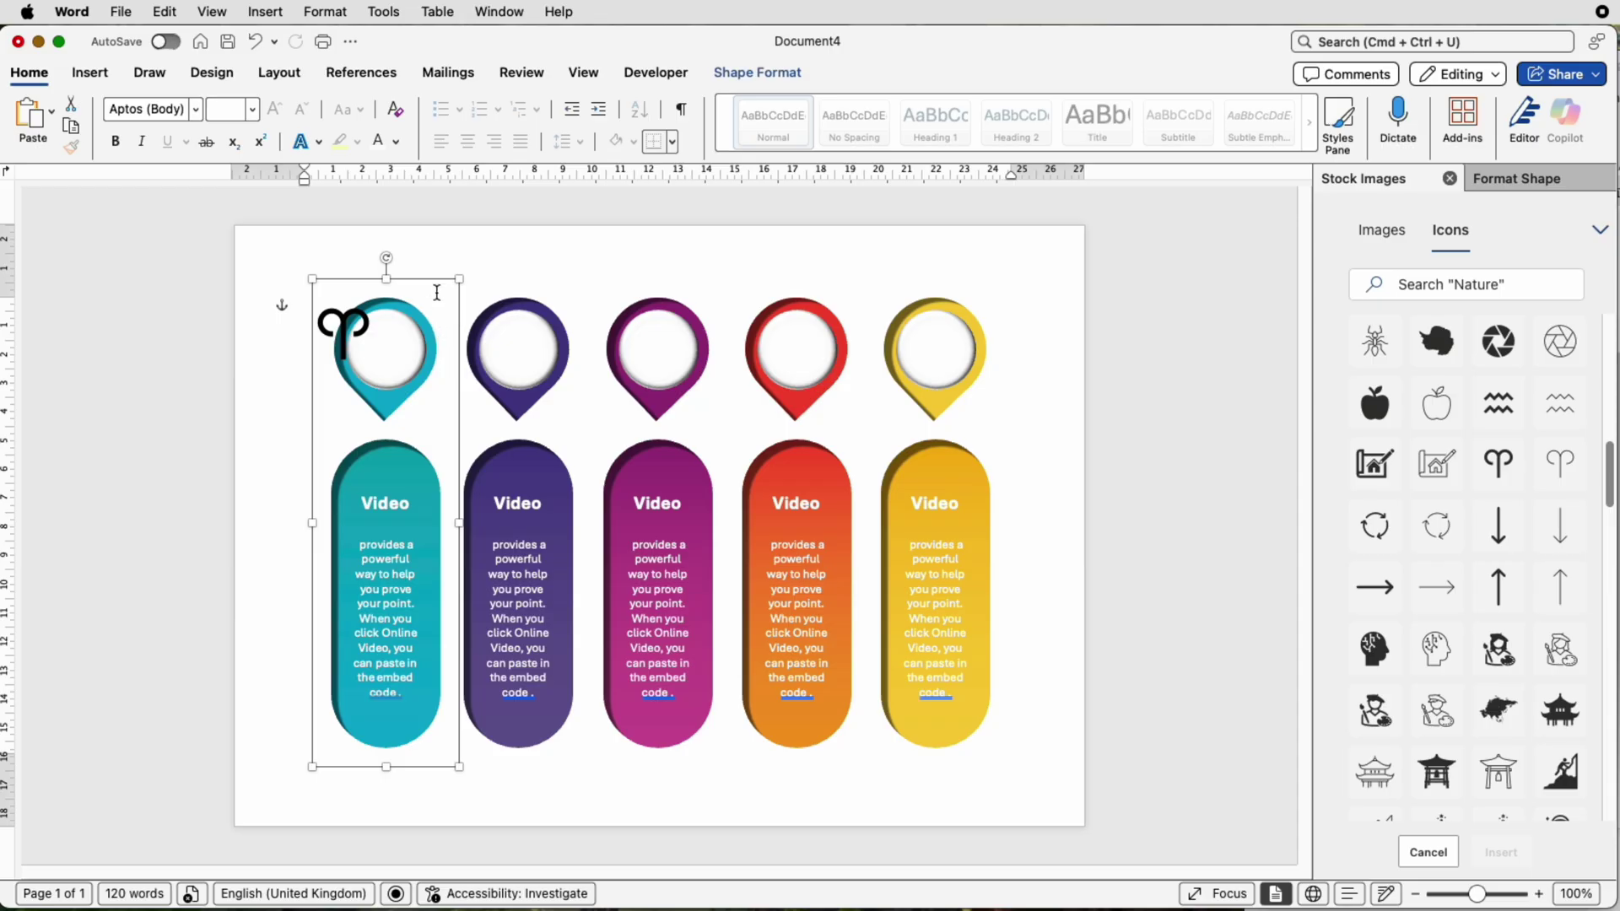
- Undo the stray column move and nudge the Aries icon into the first teal pin's disc
key("cmd+z")
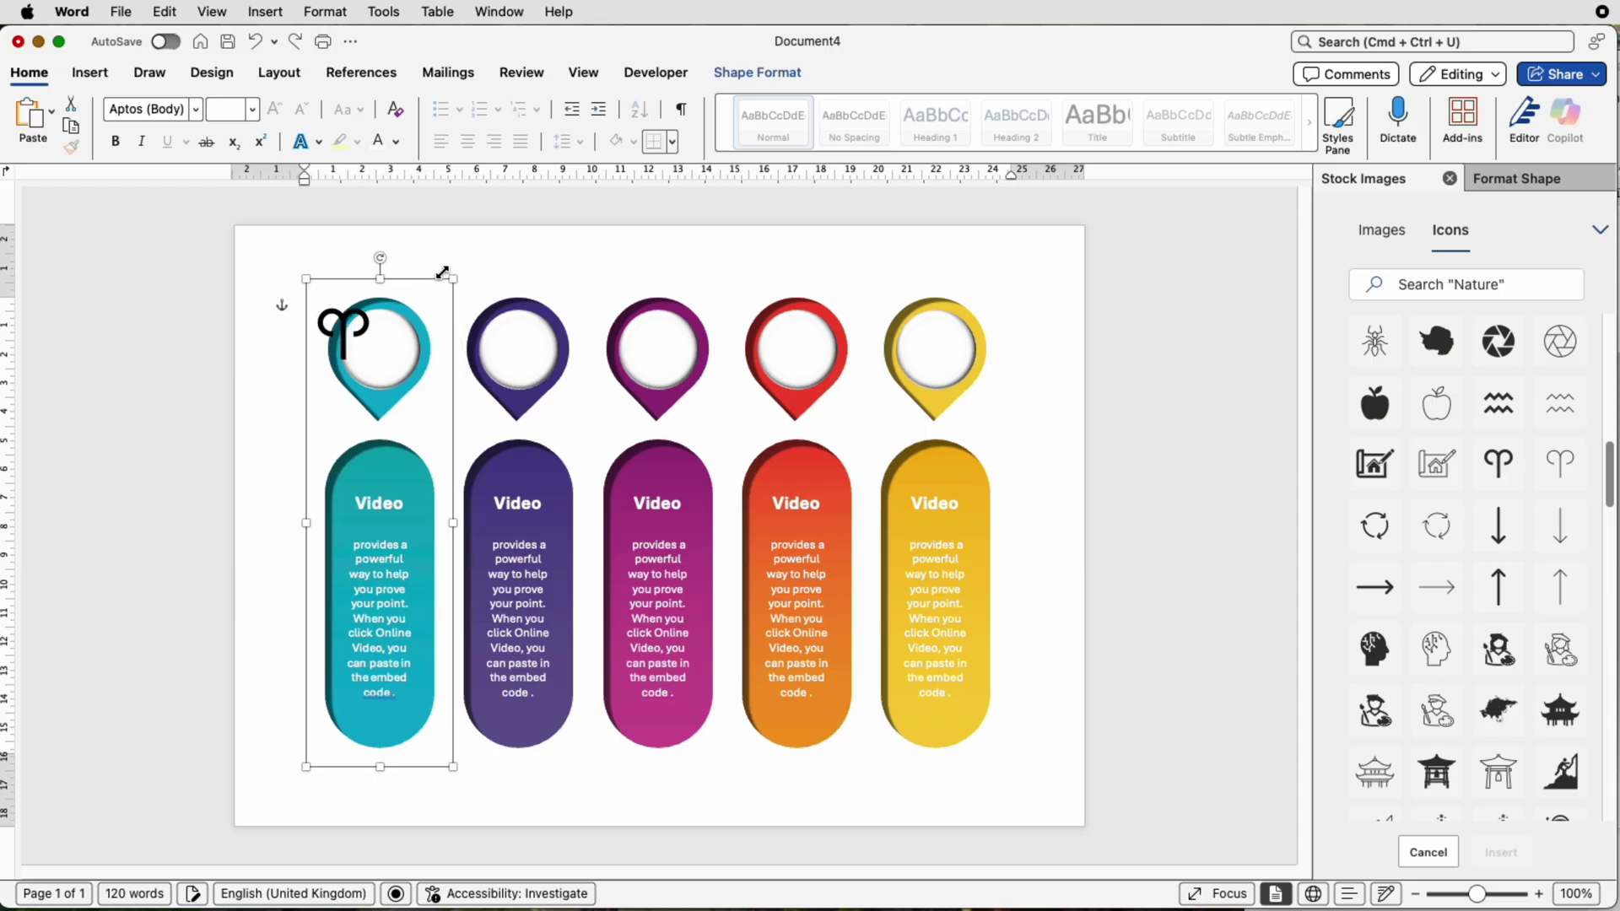
left_click(344, 321)
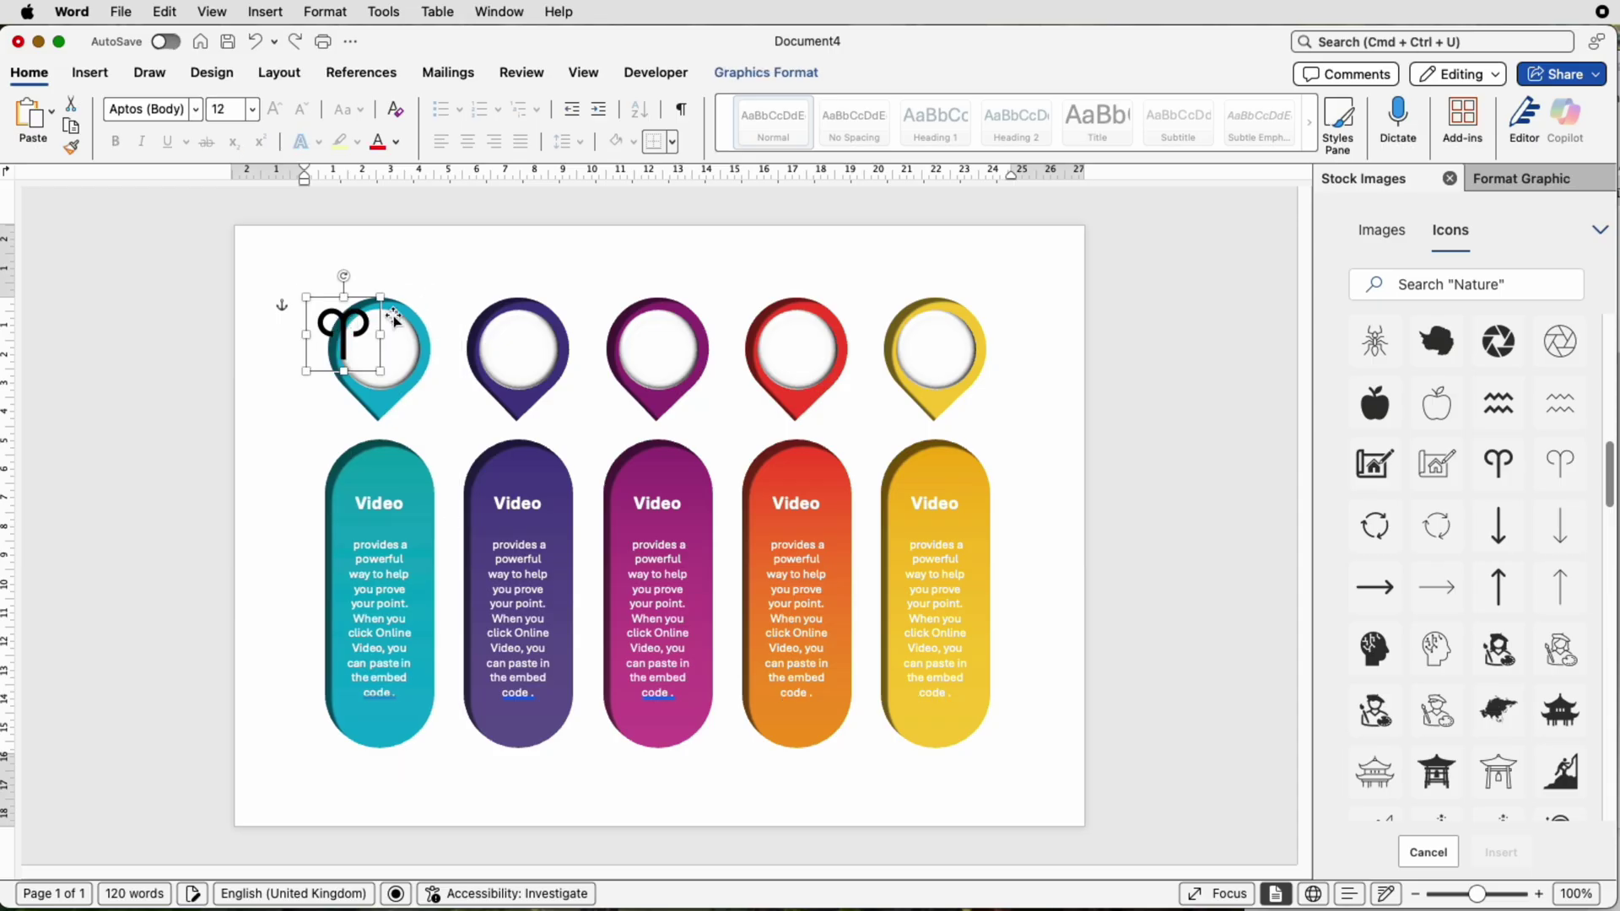
key("Right")
key("Right")
key("Right")
key("Down")
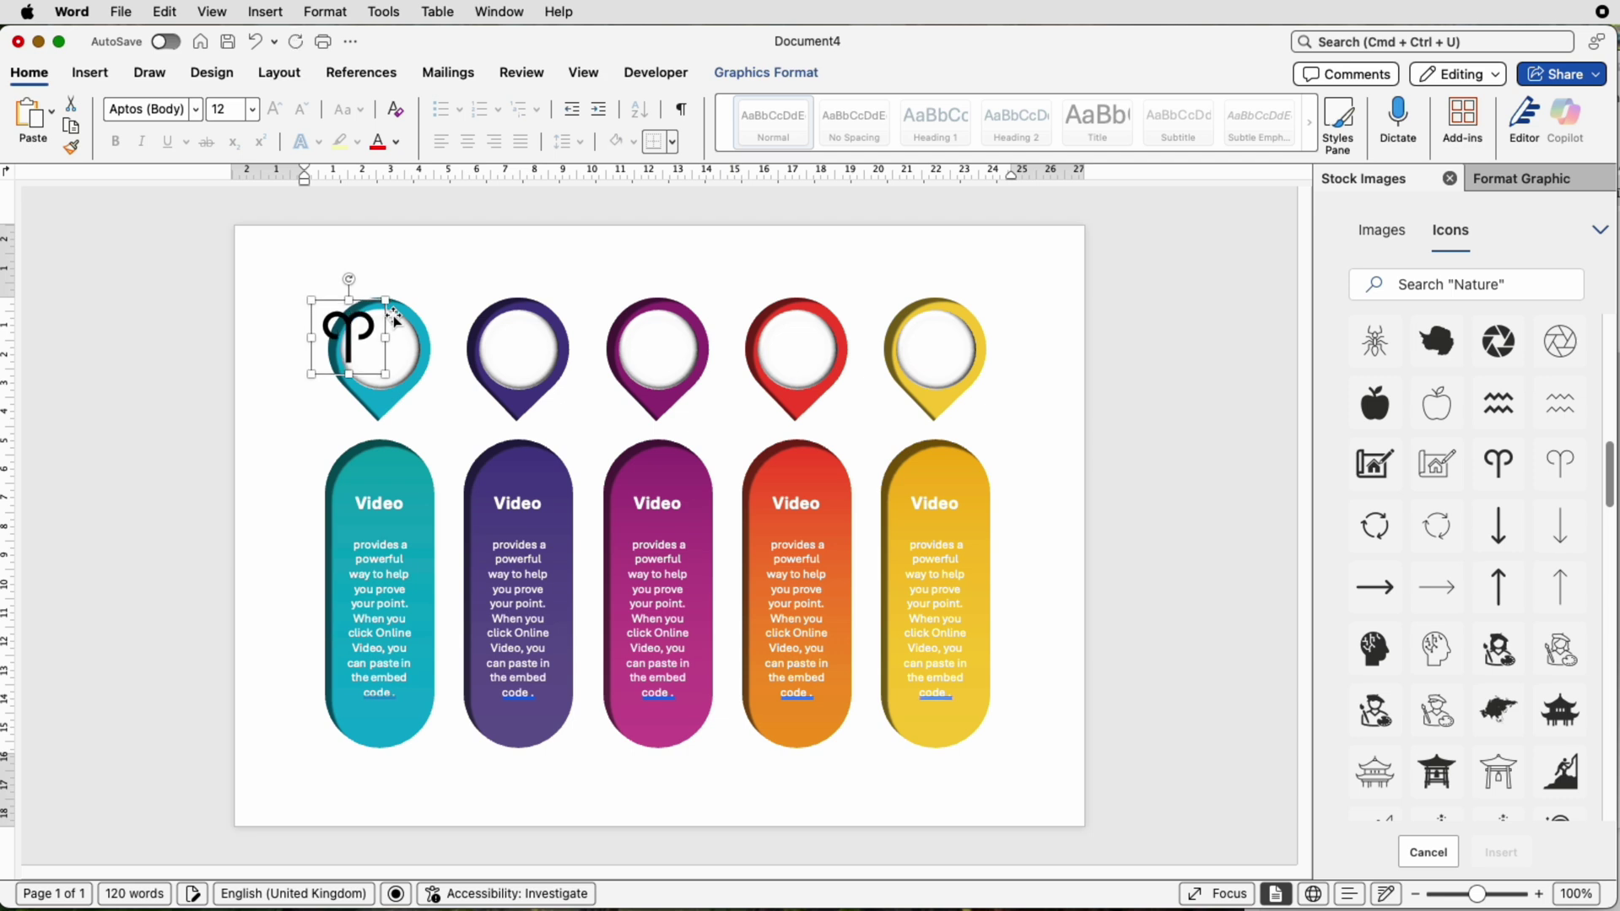
key("Right")
key("Right")
key("Right")
key("Right")
key("Right")
key("Right")
key("Right")
key("Right")
key("Right")
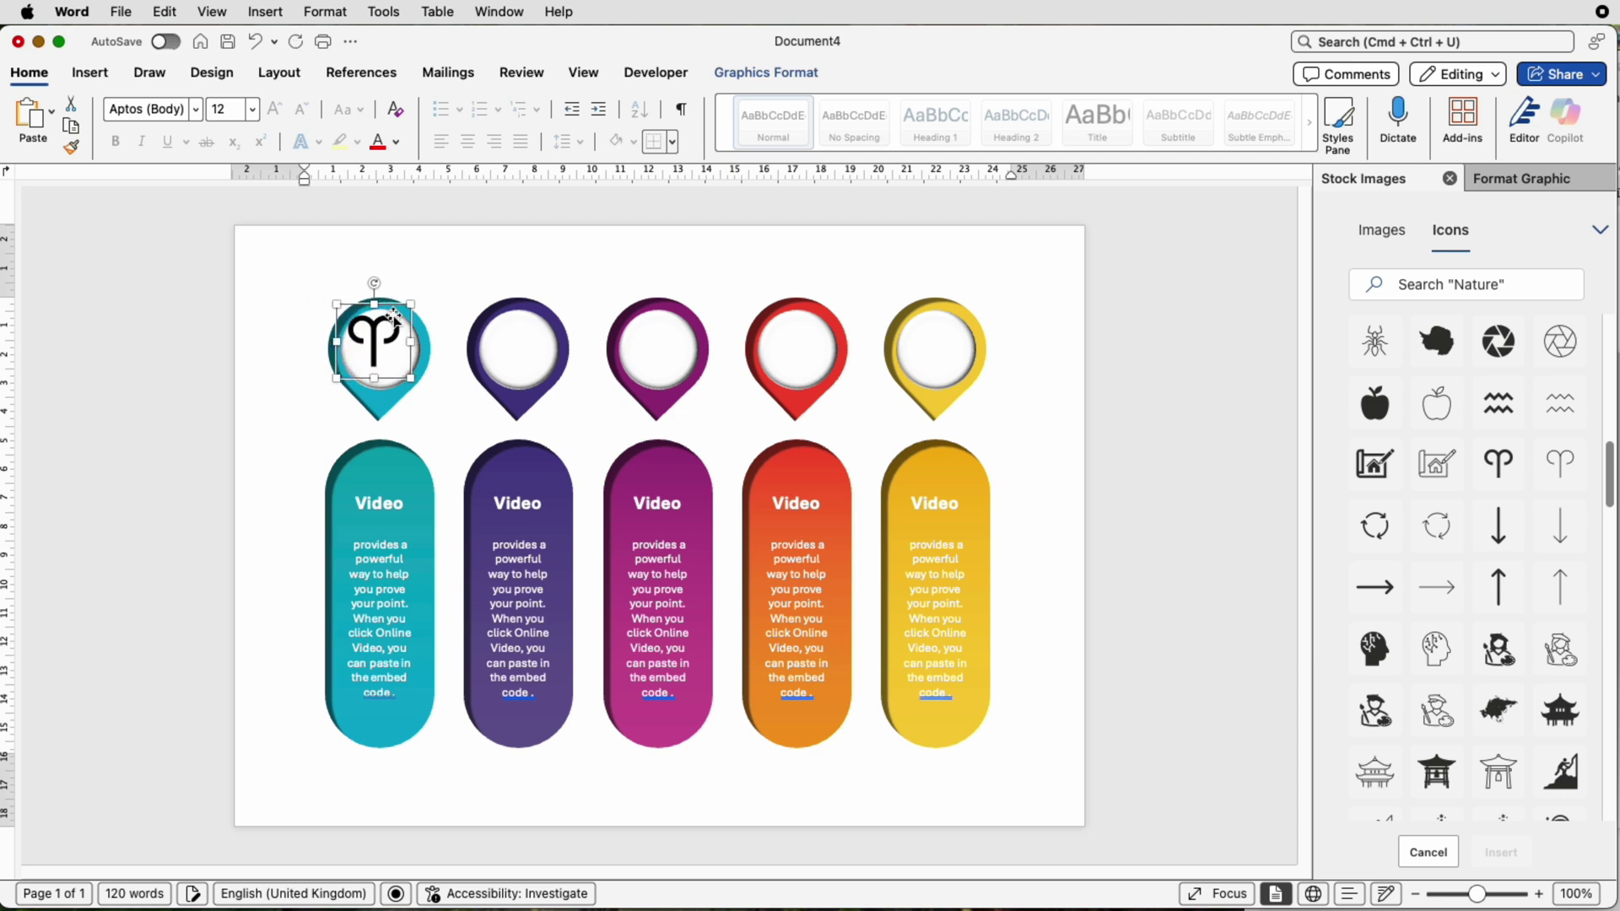
key("Down")
key("Down")
key("Down")
key("Down")
key("Right")
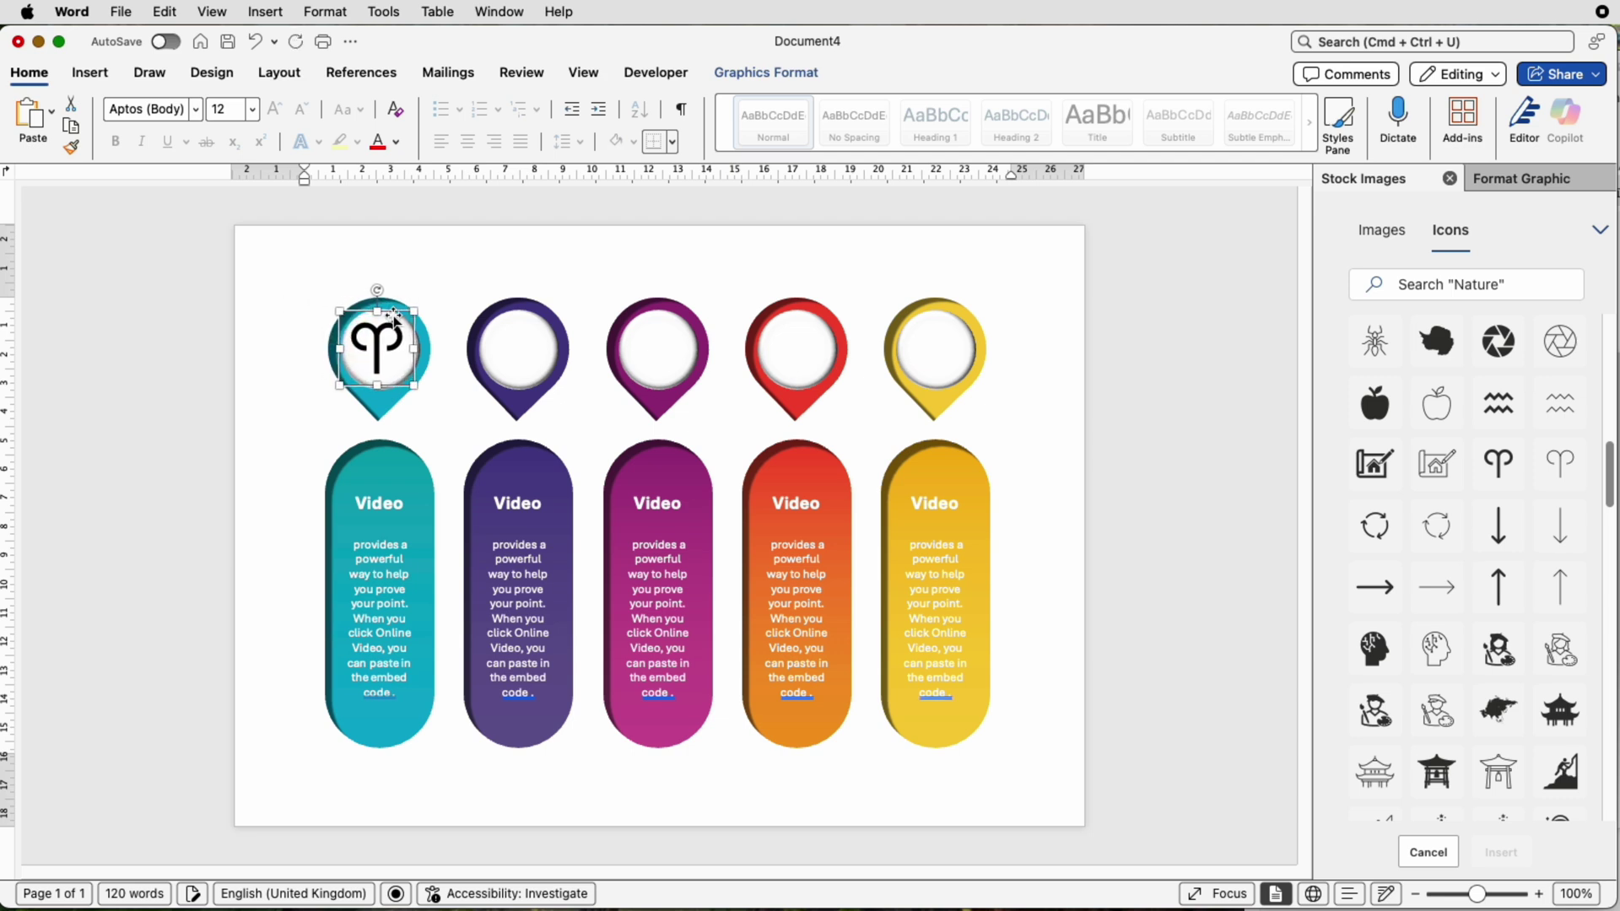
key("Down")
key("Right")
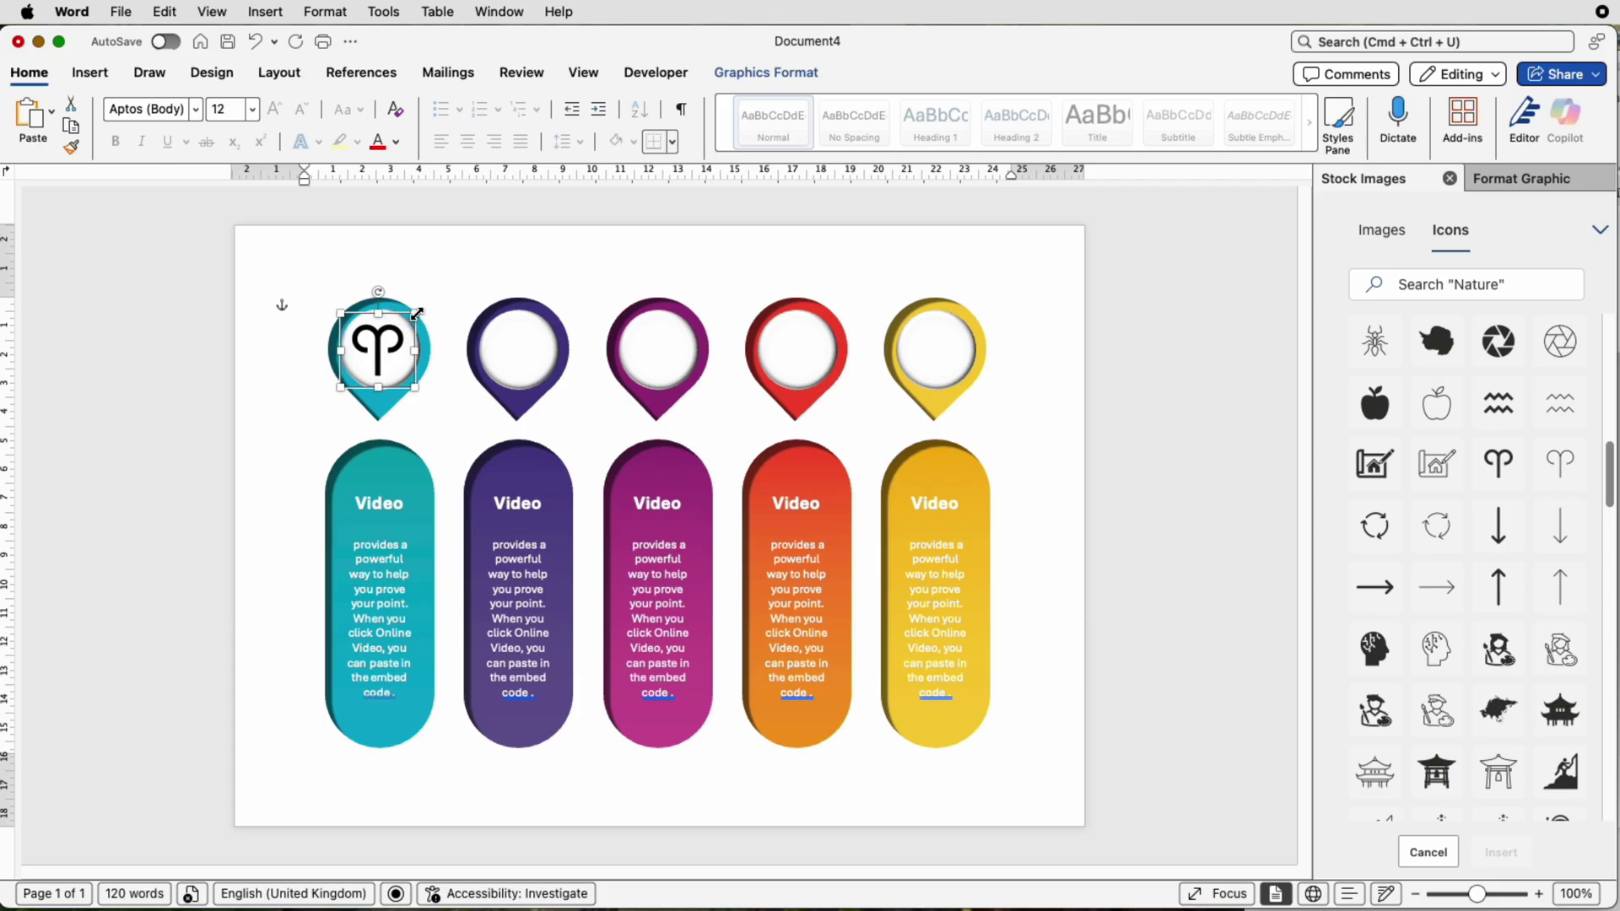
- Shrink the Aries icon to 2.08 cm square and fine-tune its position inside the disc
left_click_drag(417, 314, 399, 327)
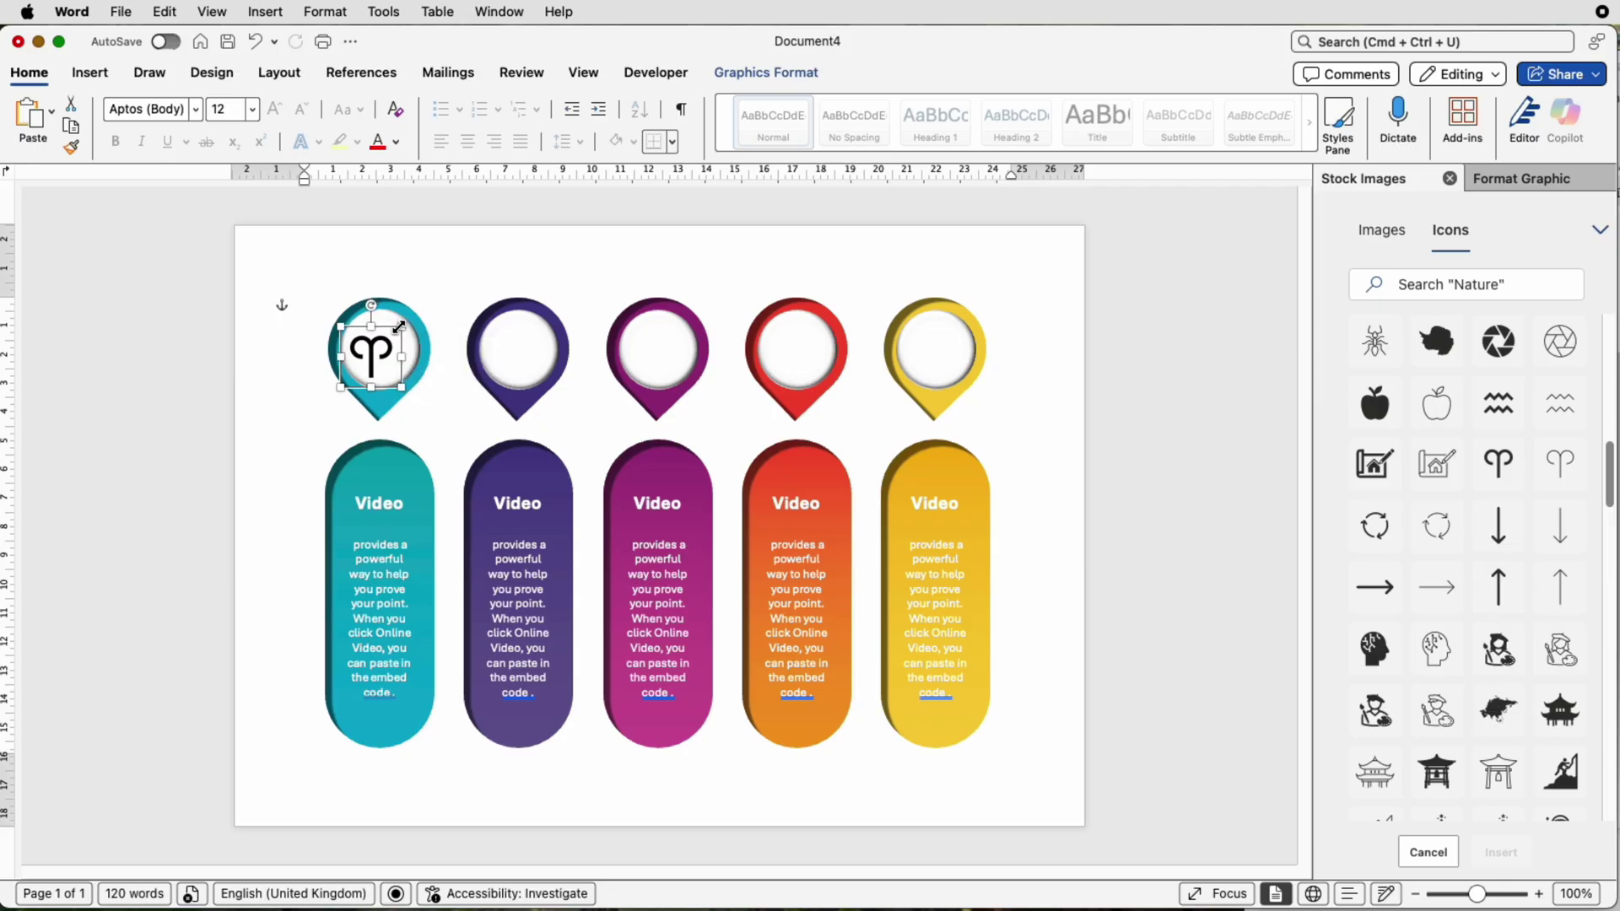
key("Up")
key("Right")
key("Right")
key("Up")
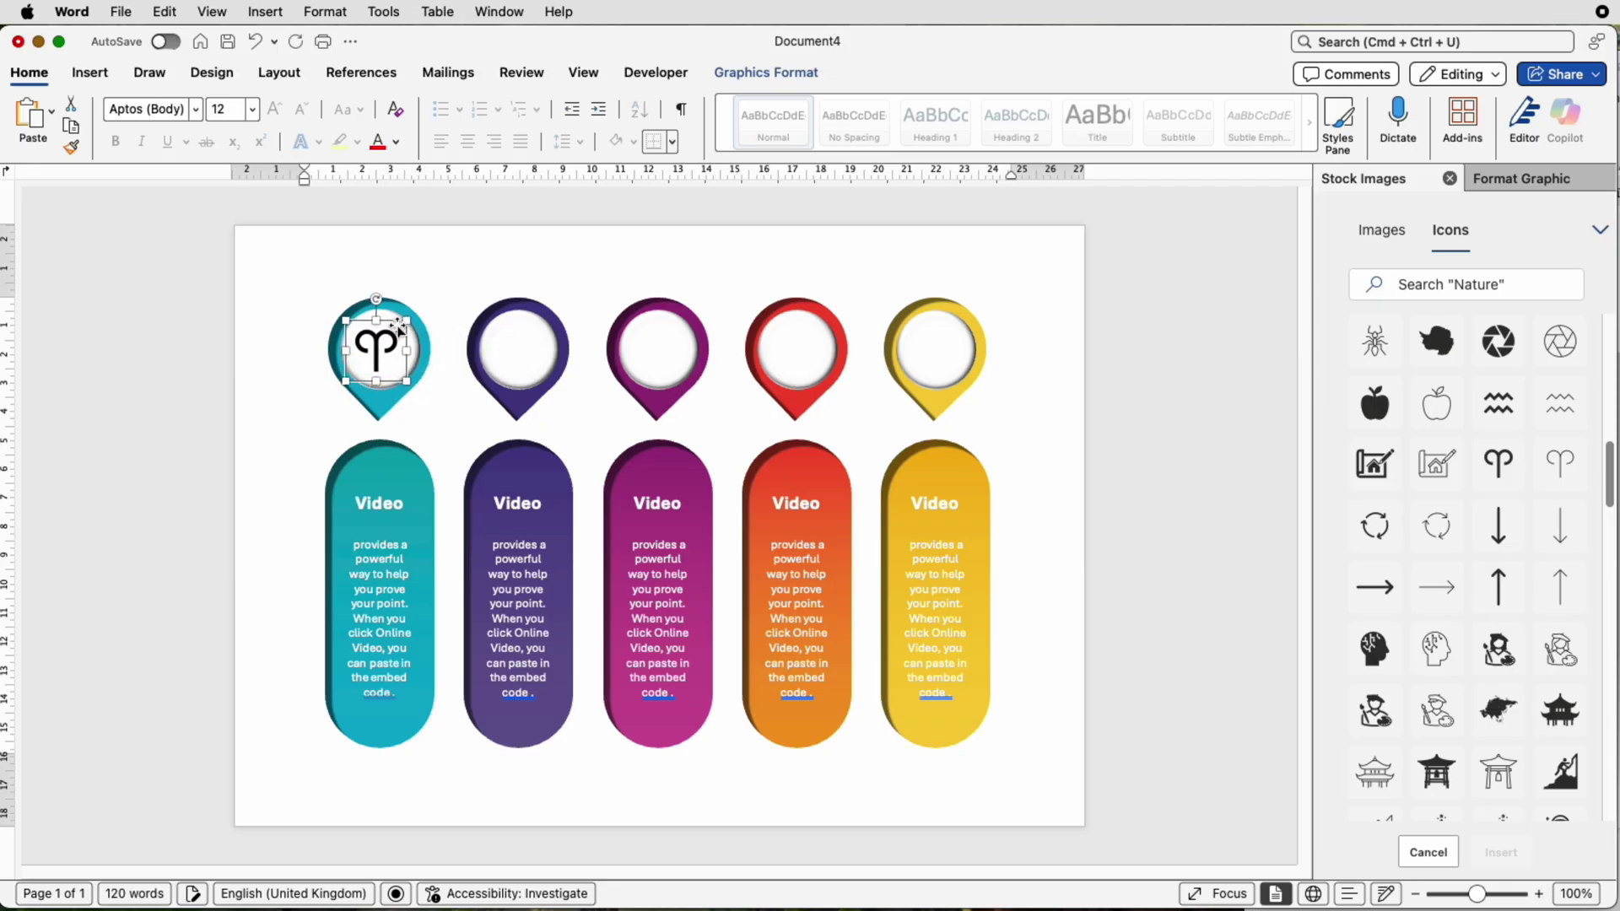
key("Up")
key("Right")
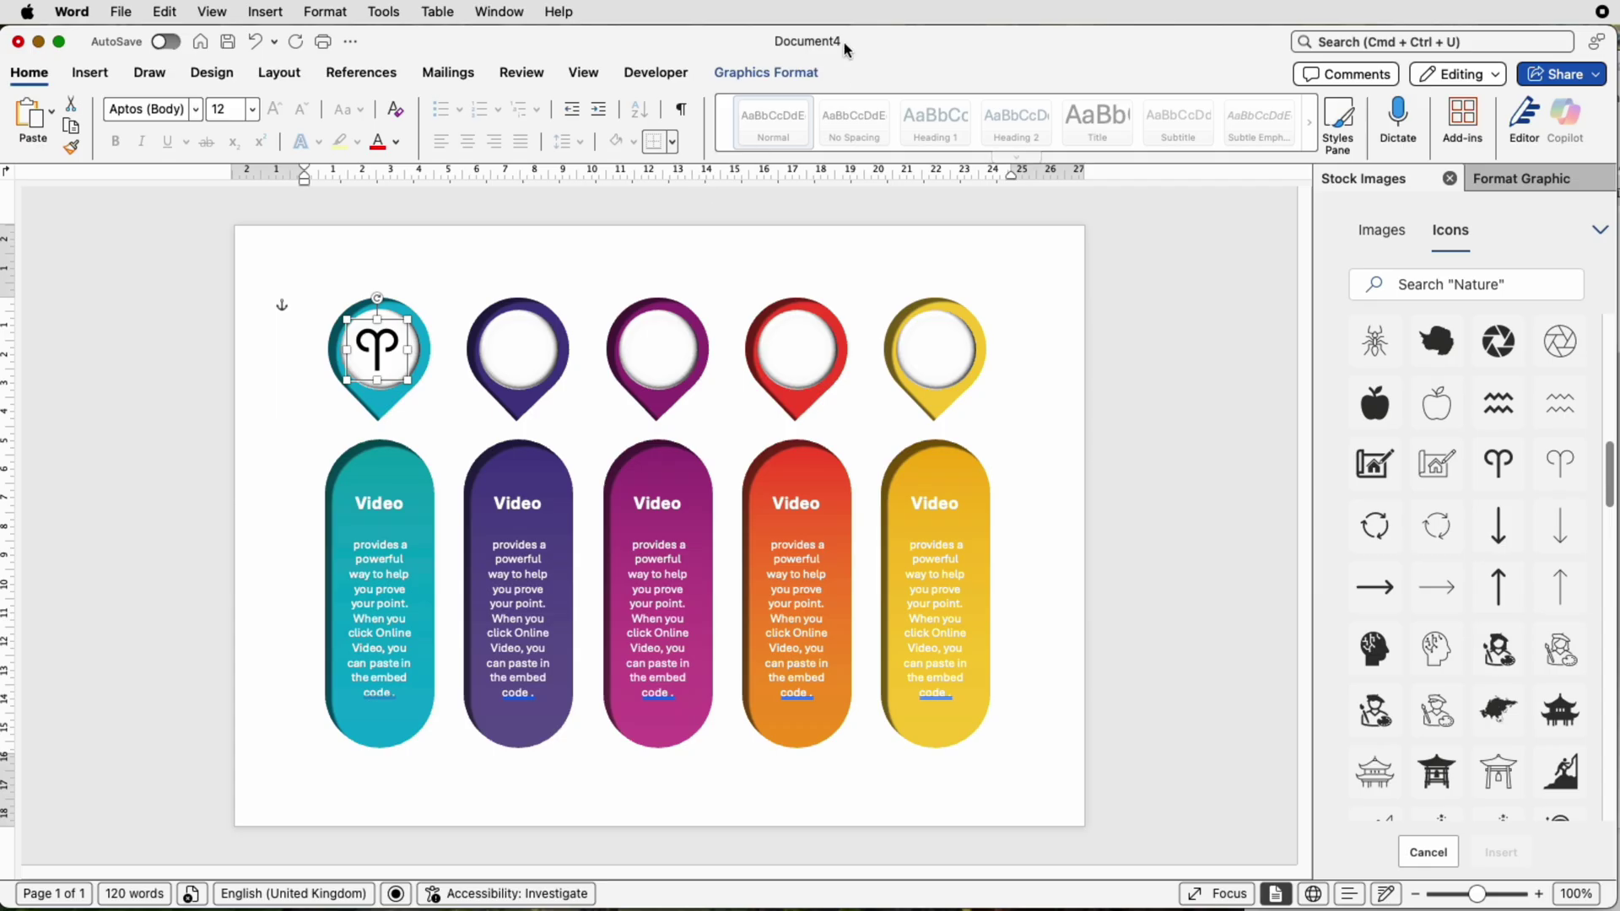
left_click(766, 73)
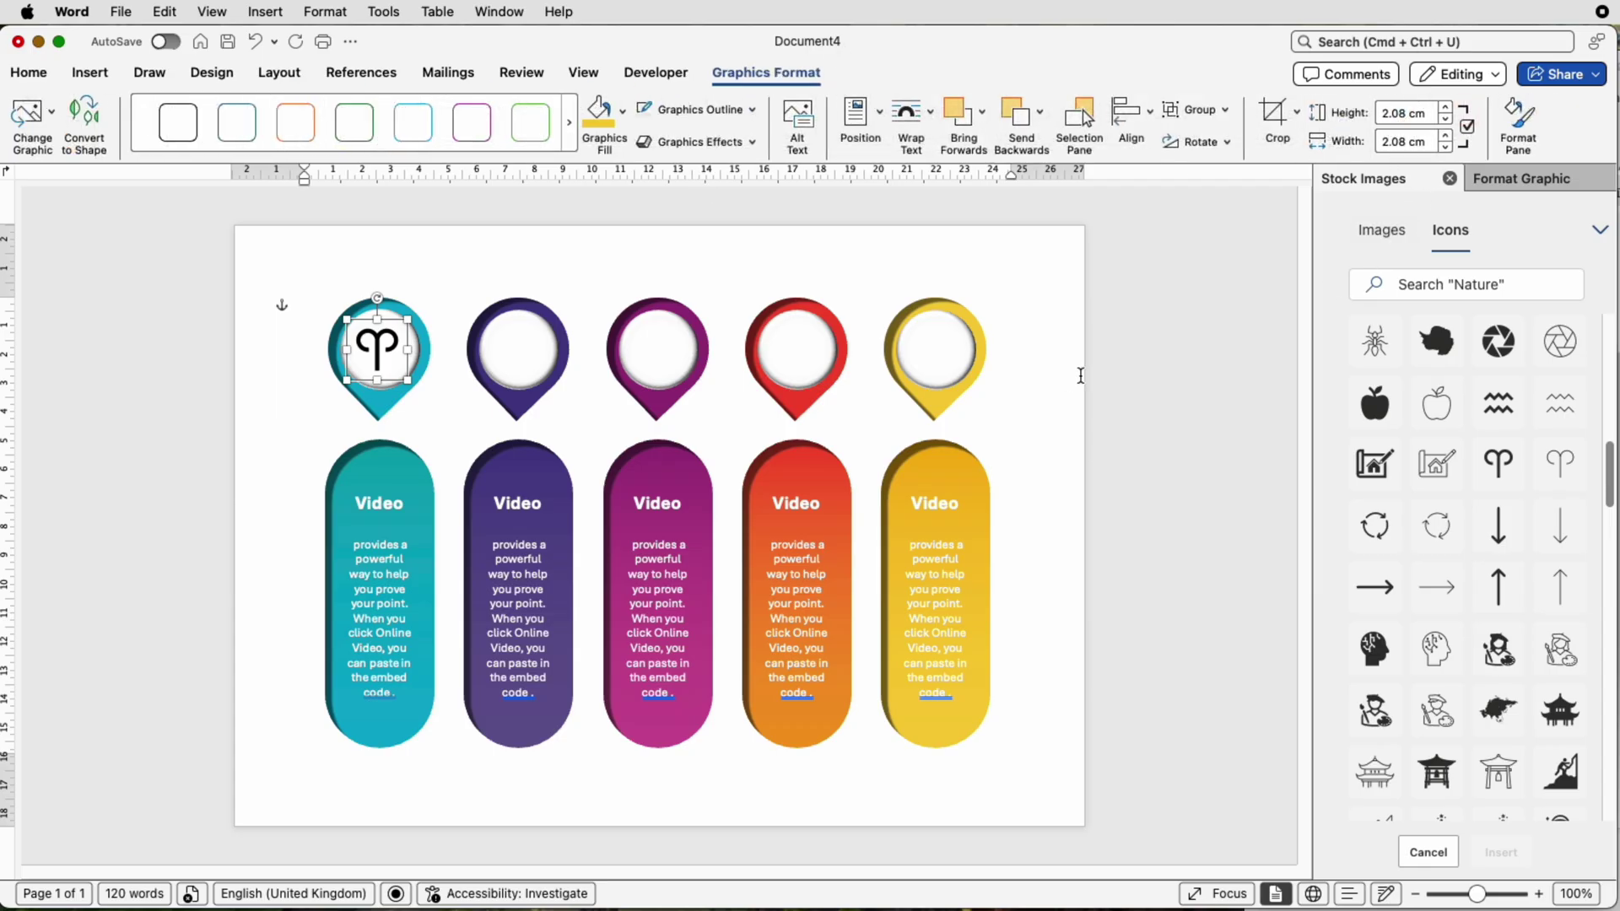
- Reselect the Aries icon after cycling the selection between it and the white disc behind it
left_click(1040, 394)
left_click(391, 357)
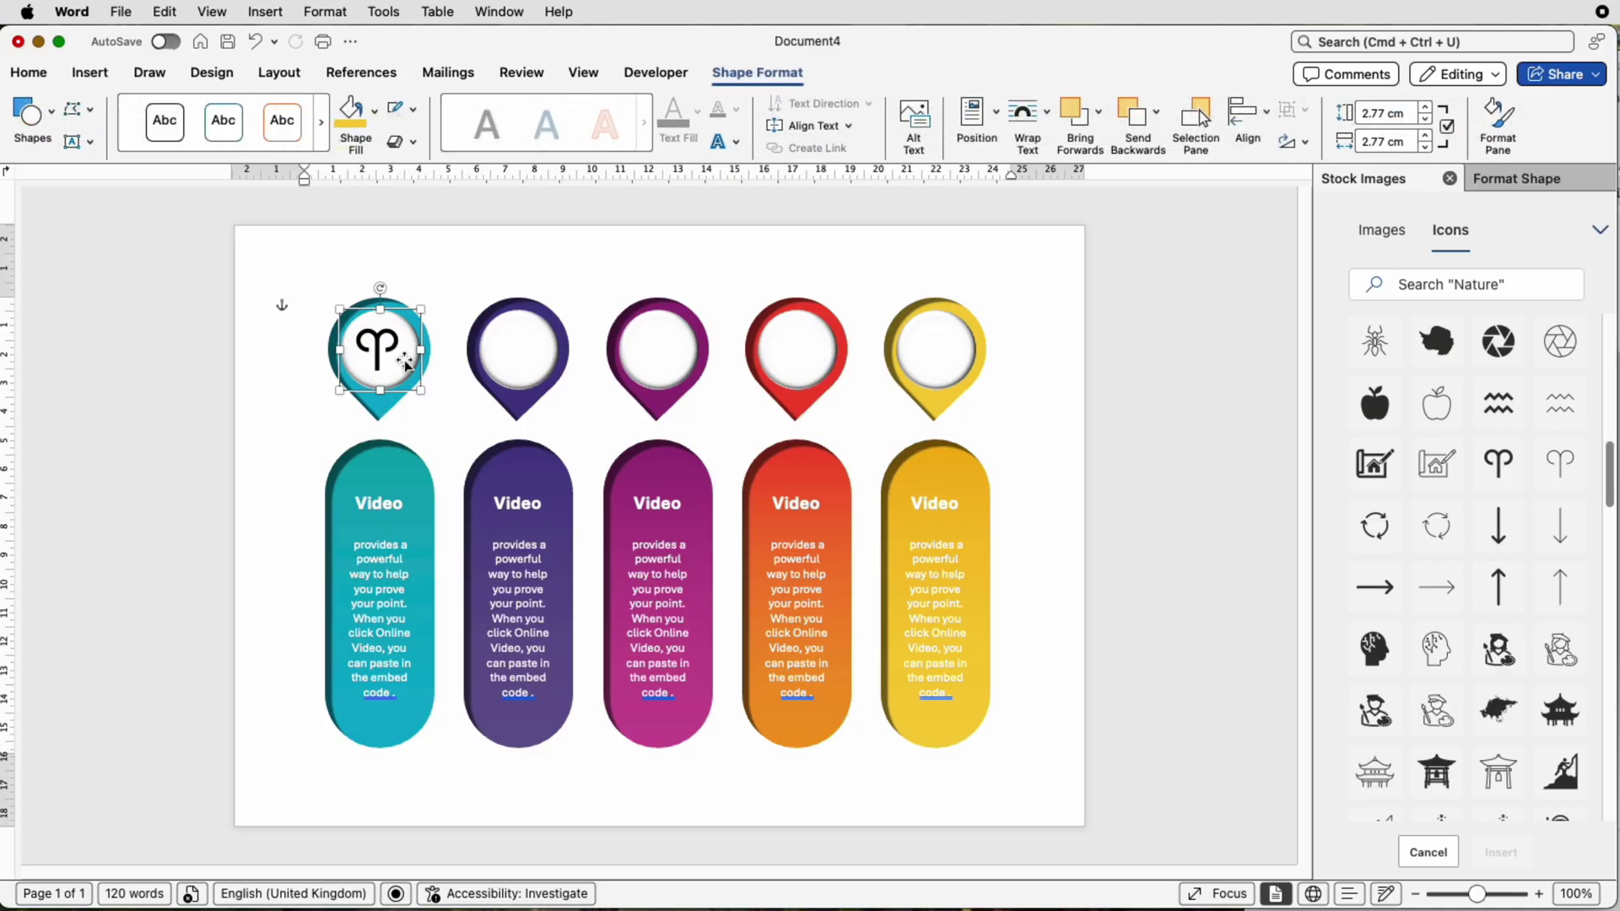
left_click(392, 357)
left_click(389, 355)
left_click(397, 357)
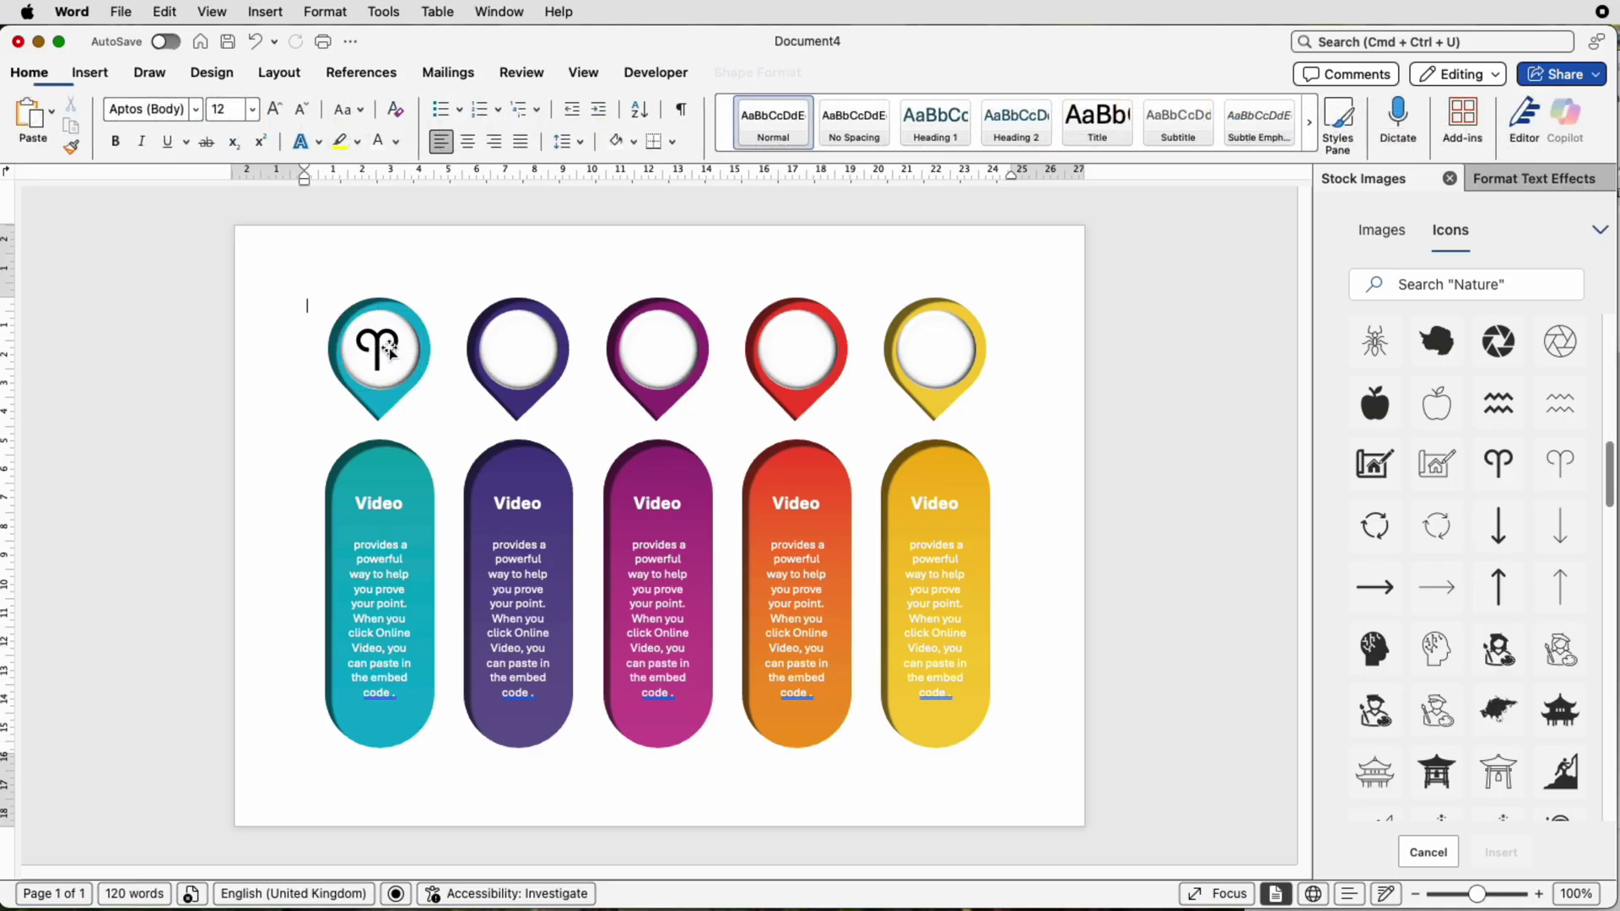
left_click(398, 354)
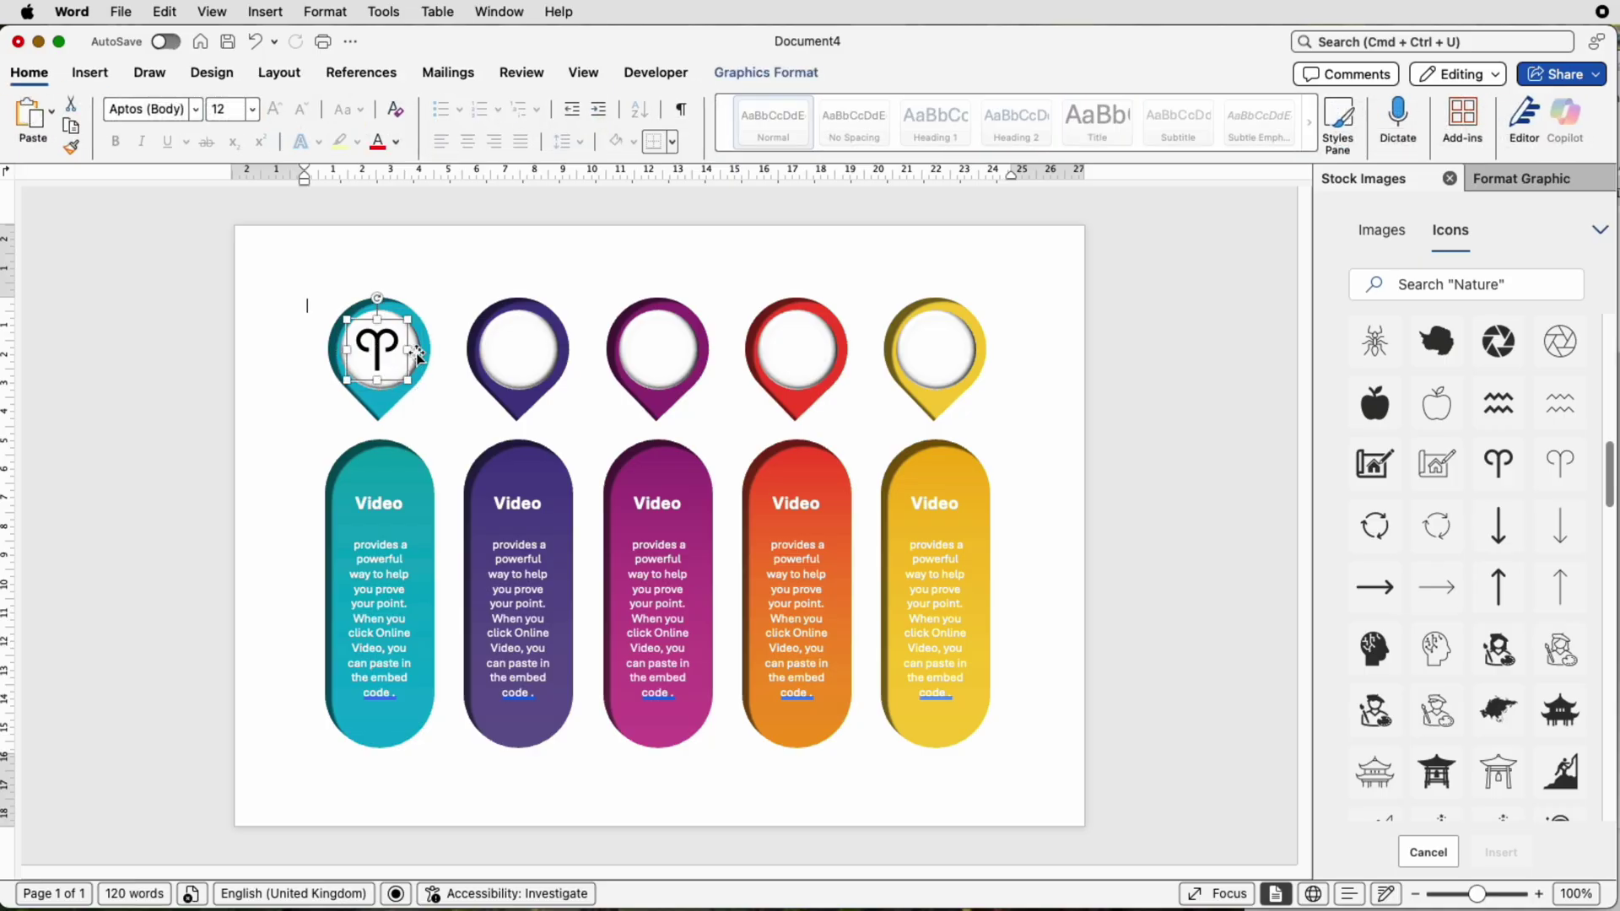
left_click(418, 357)
left_click(377, 342)
- In the Selection Pane, select Graphic 6 and identify the teal pin's Oval 3 by toggling visibility
left_click(742, 73)
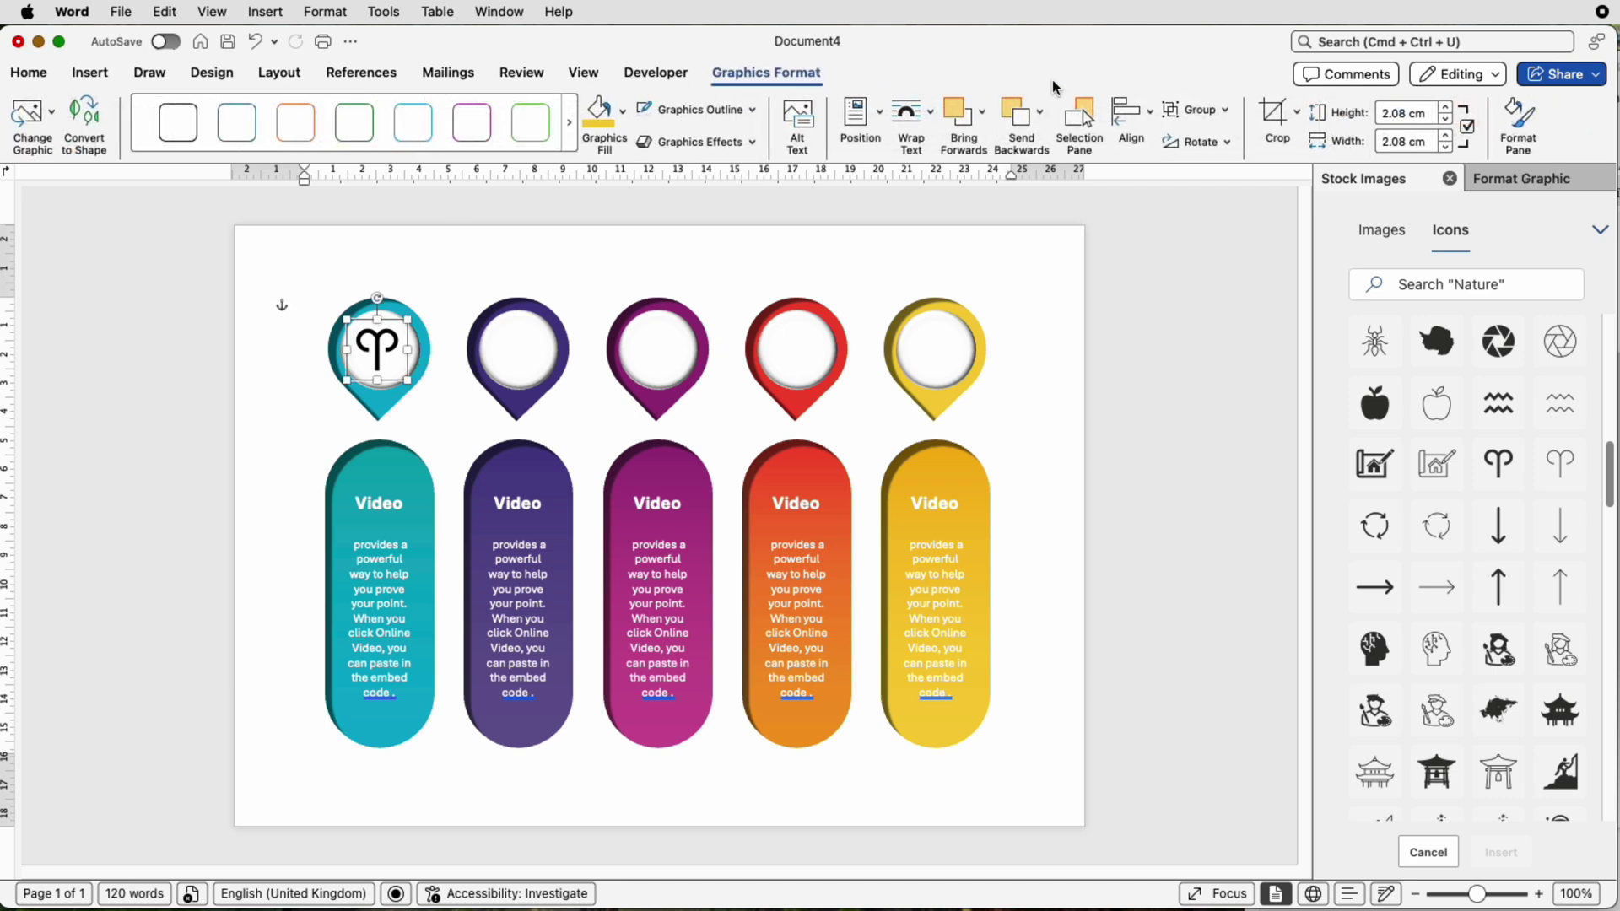
left_click(1096, 127)
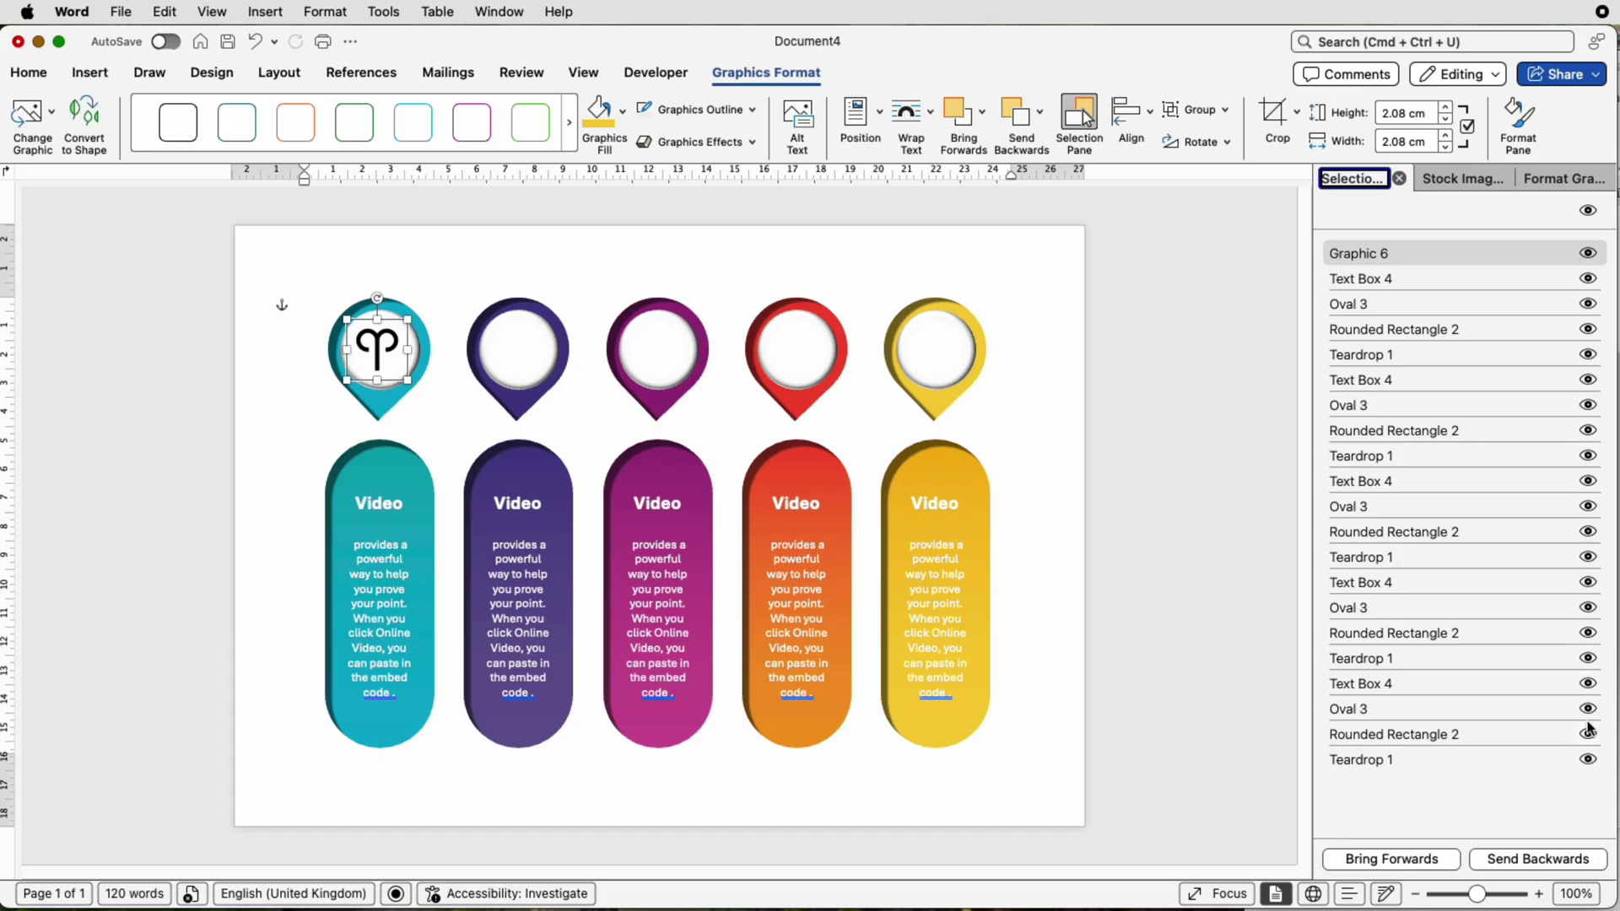
left_click(1587, 254)
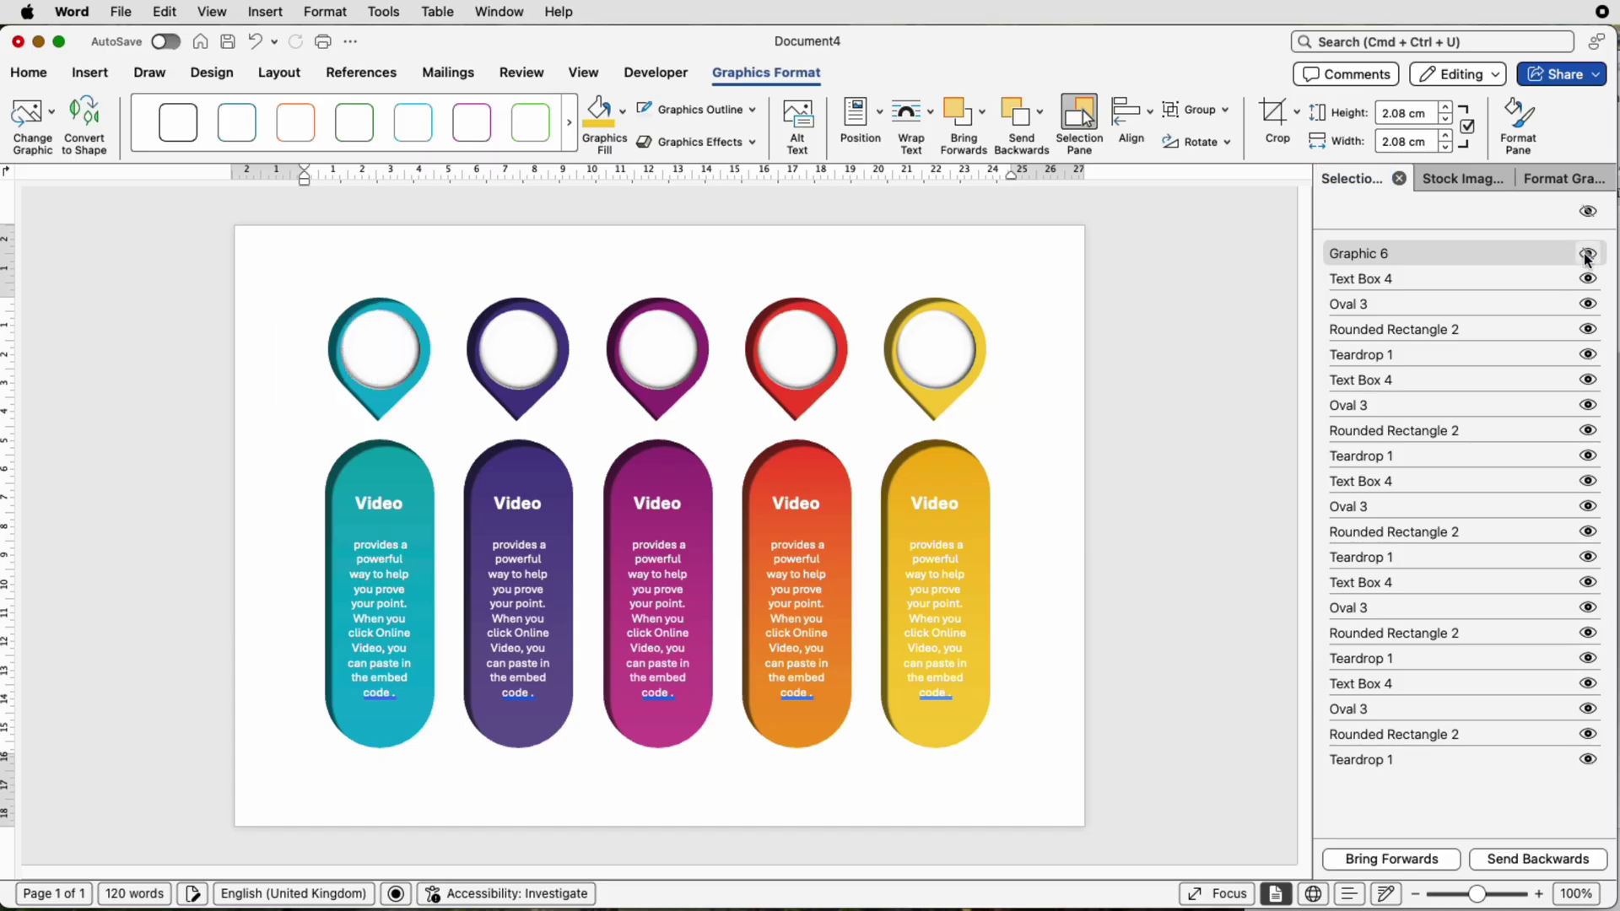
left_click(1589, 278)
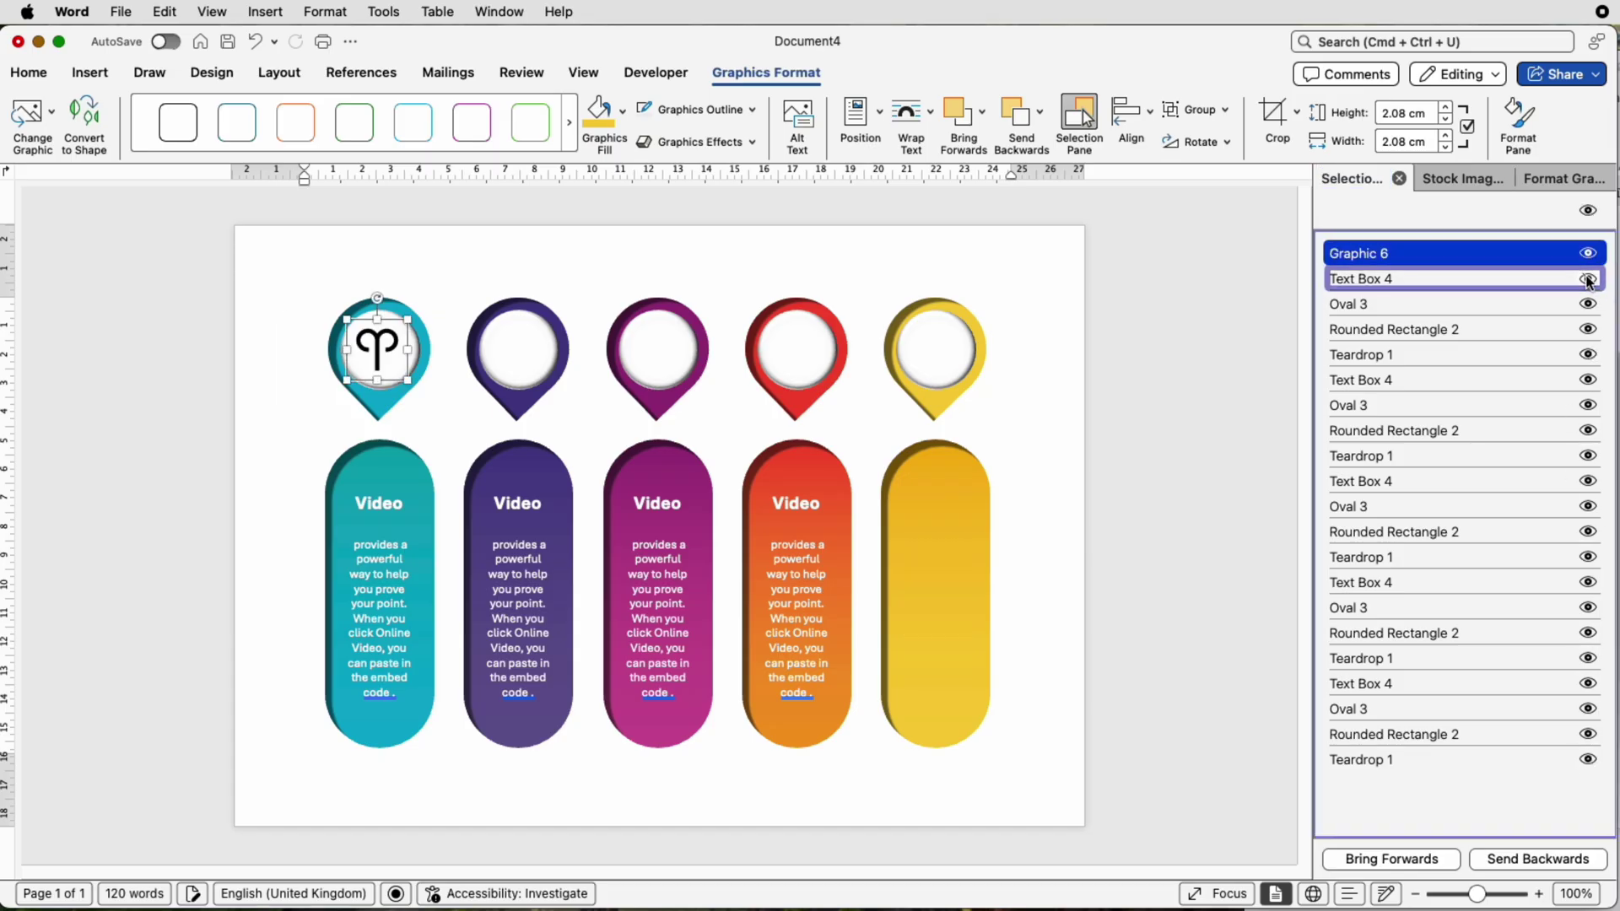
left_click(1589, 278)
left_click(1588, 254)
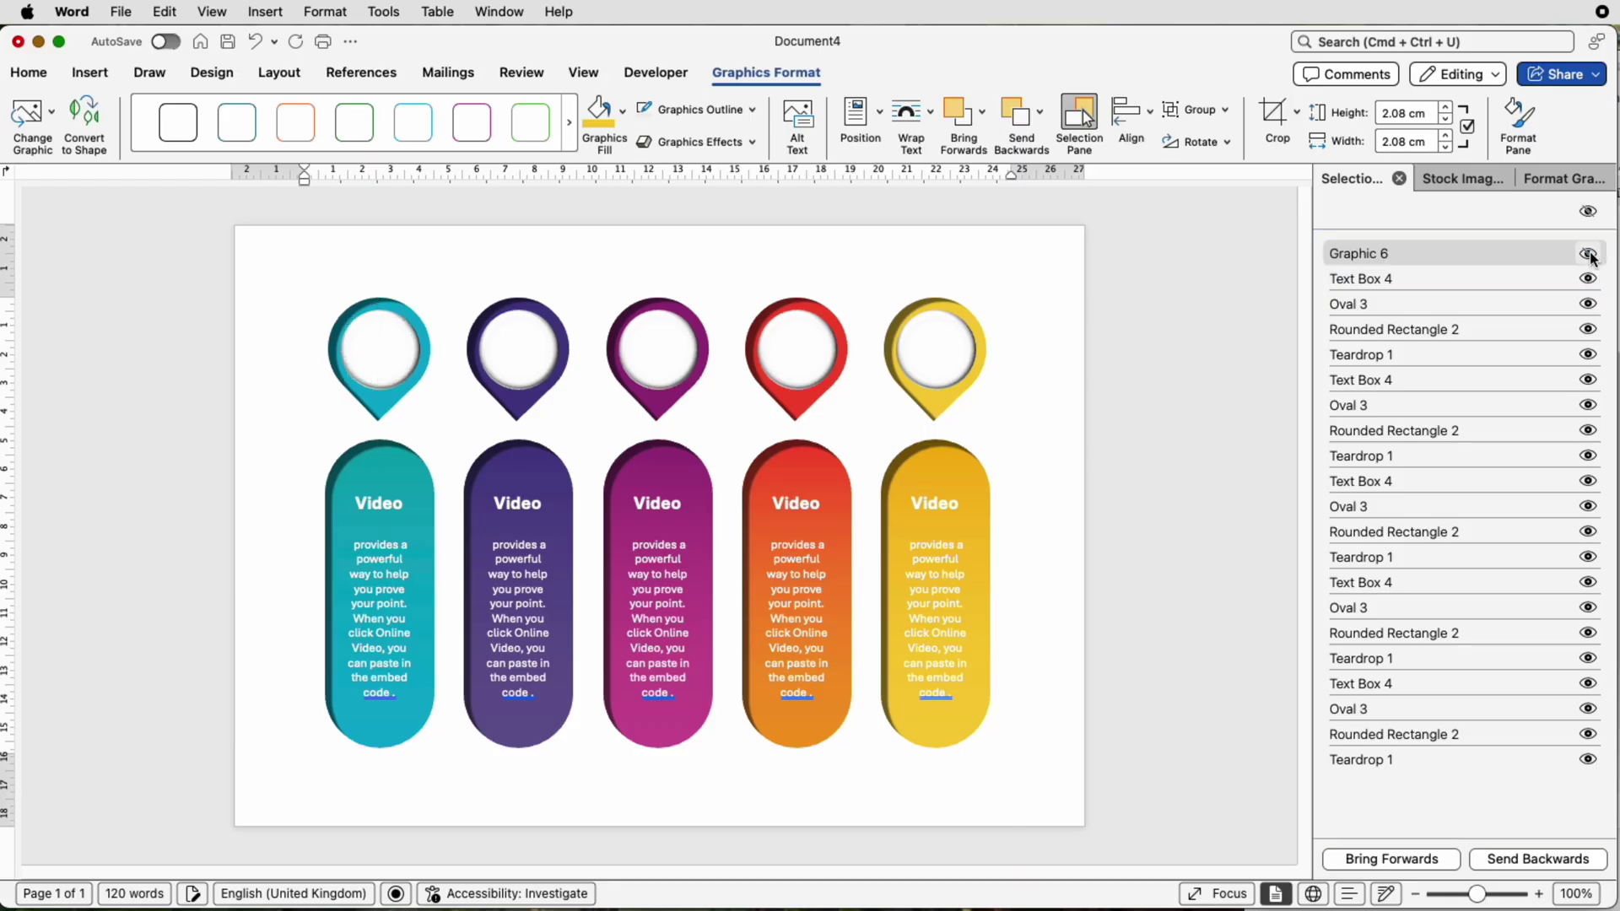
left_click(1588, 254)
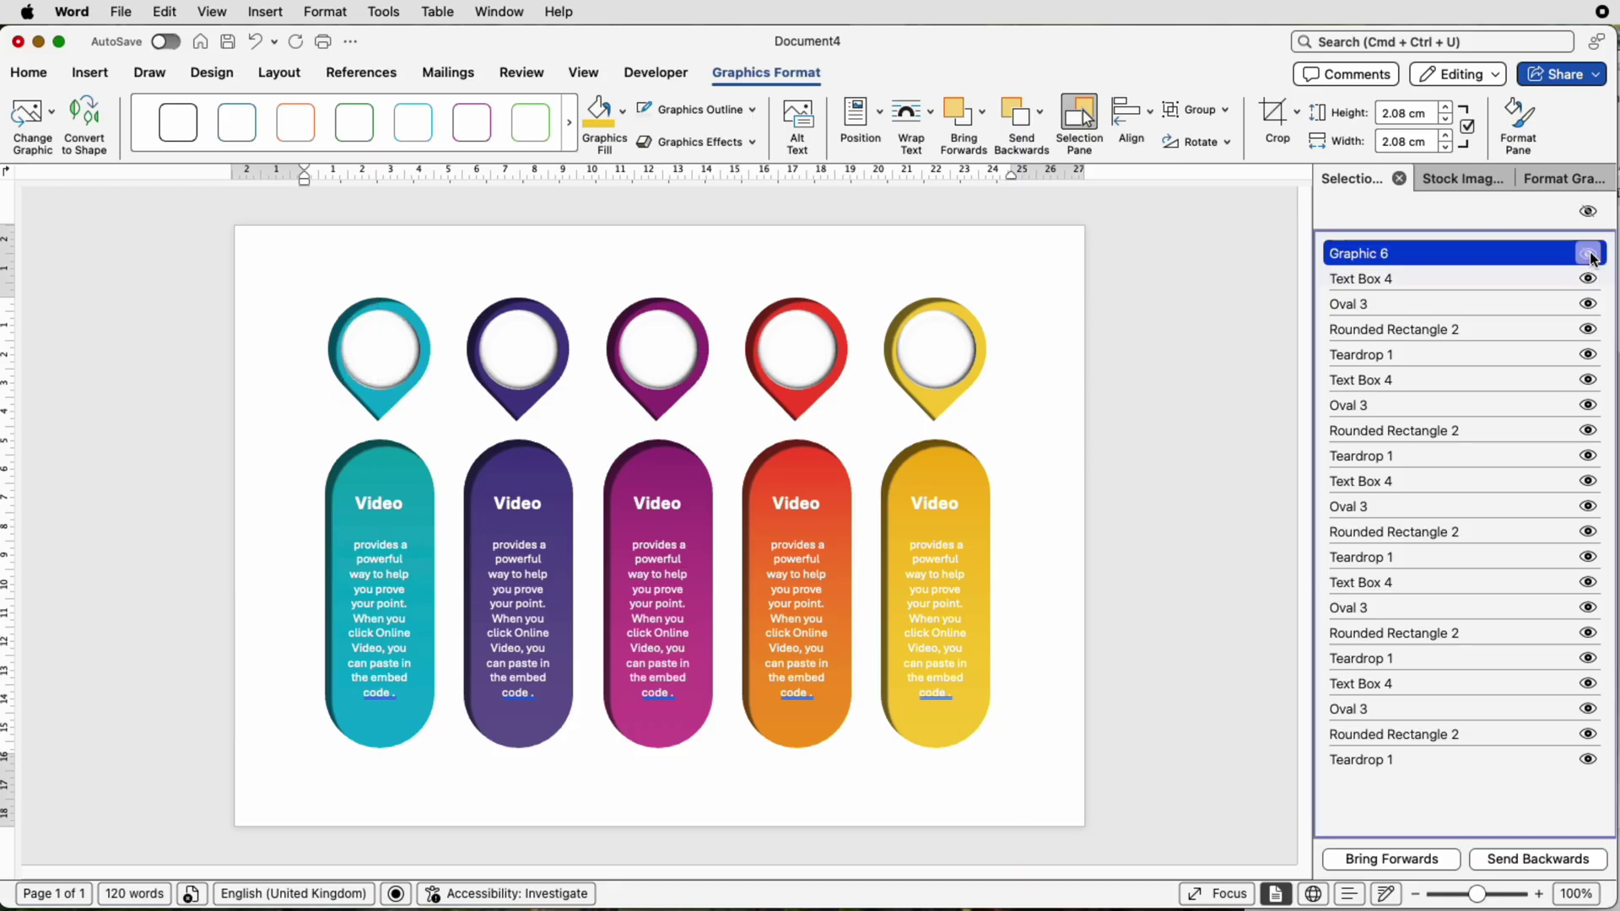
left_click(1481, 251)
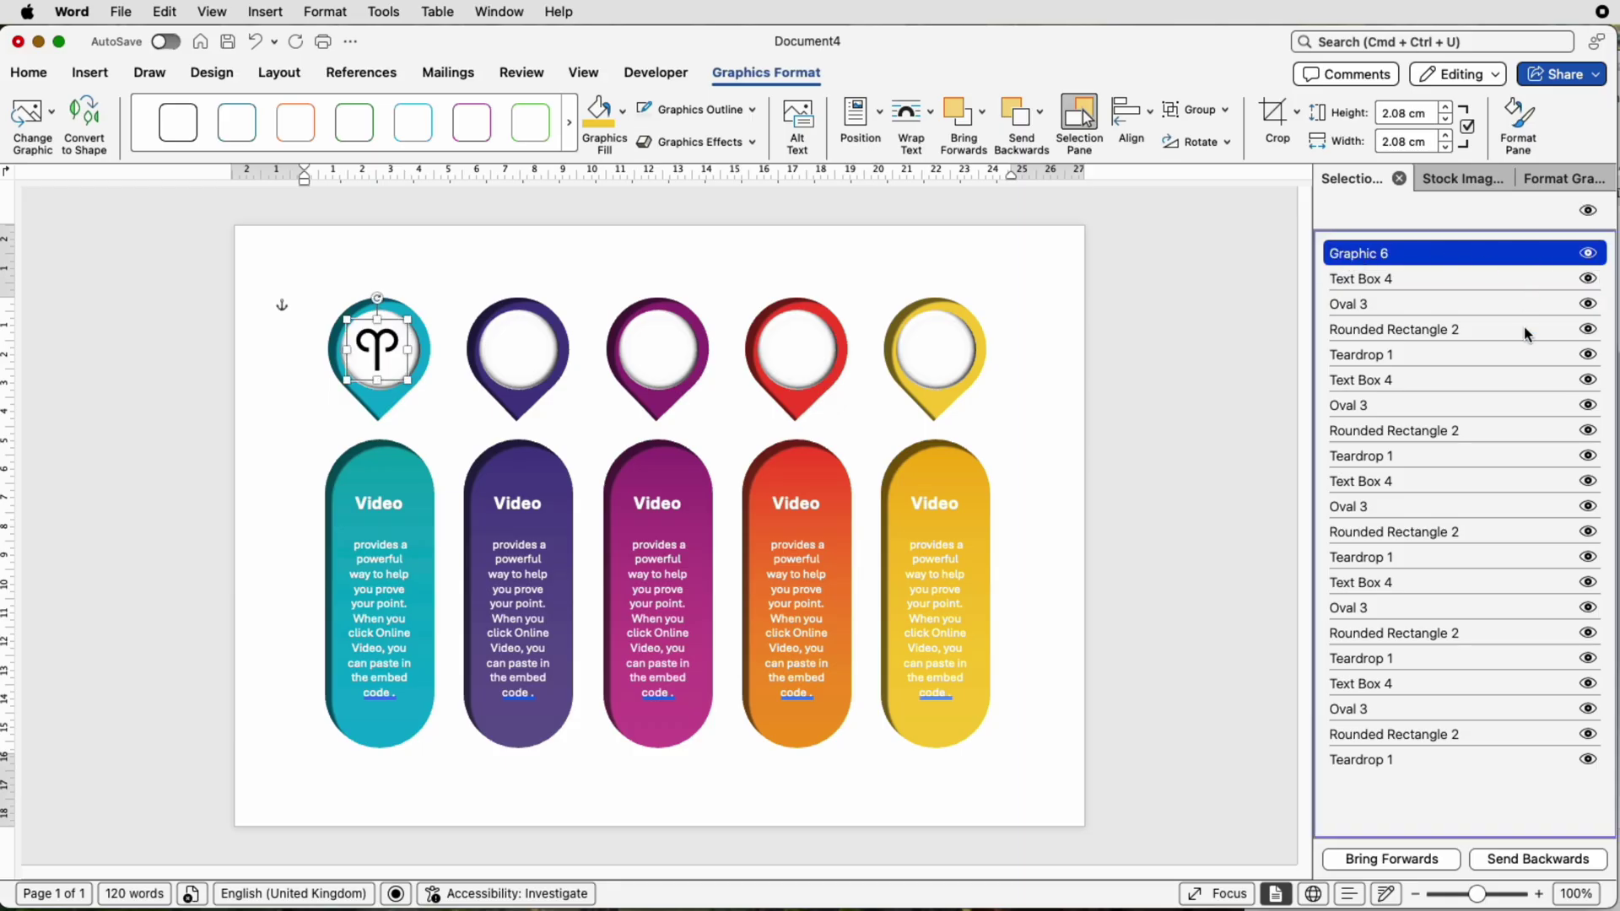
left_click(1588, 406)
left_click(1588, 406)
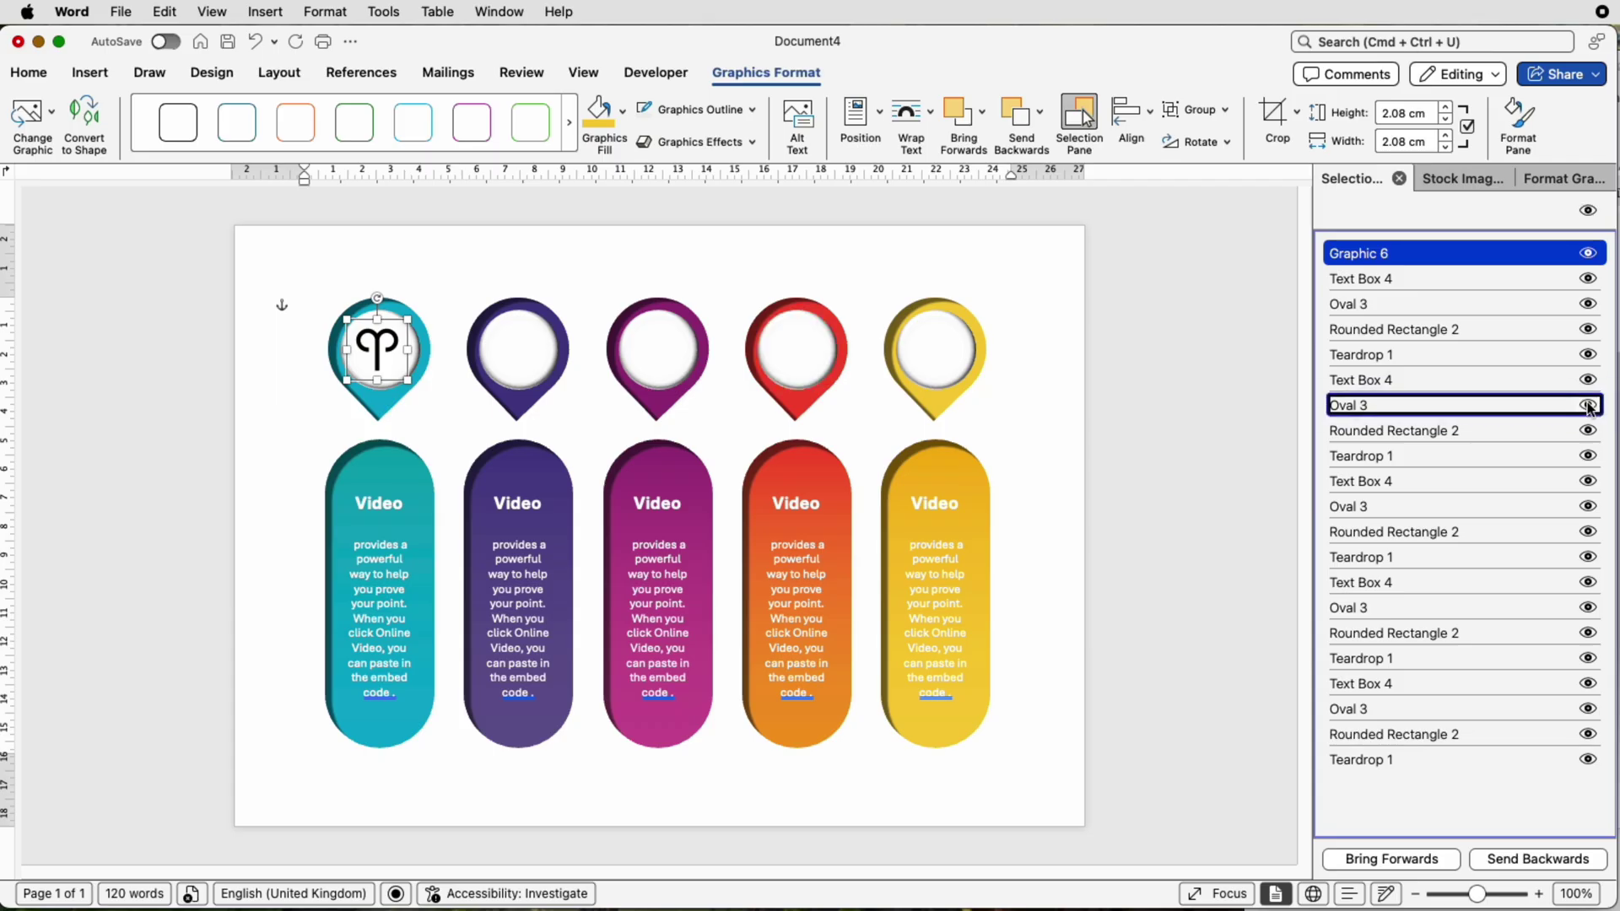
left_click(1588, 506)
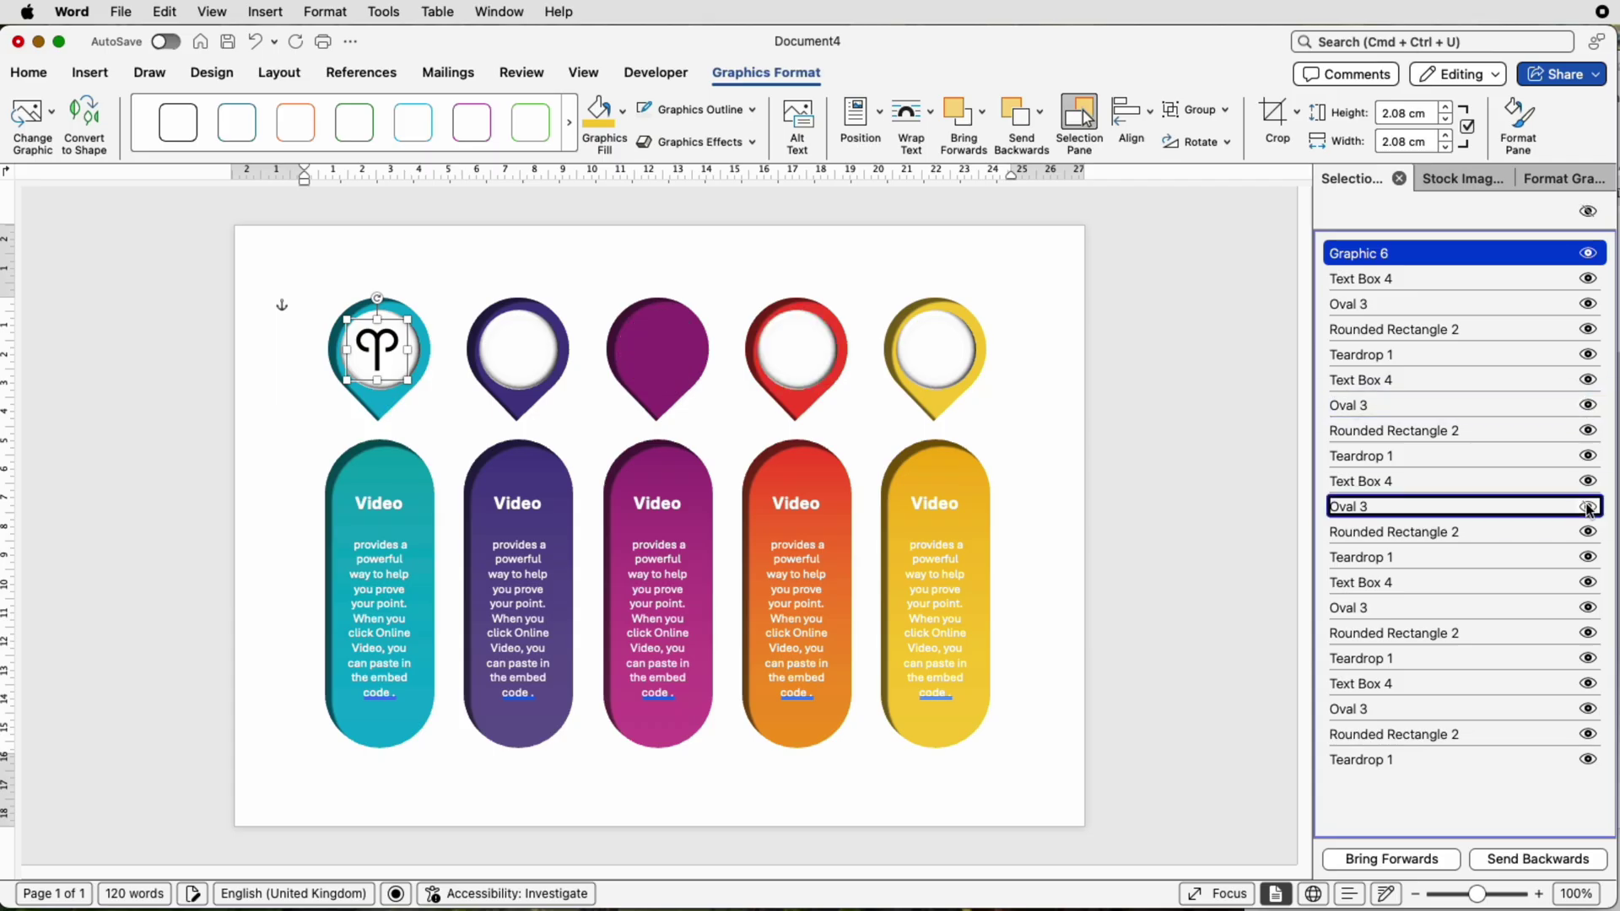
left_click(1588, 507)
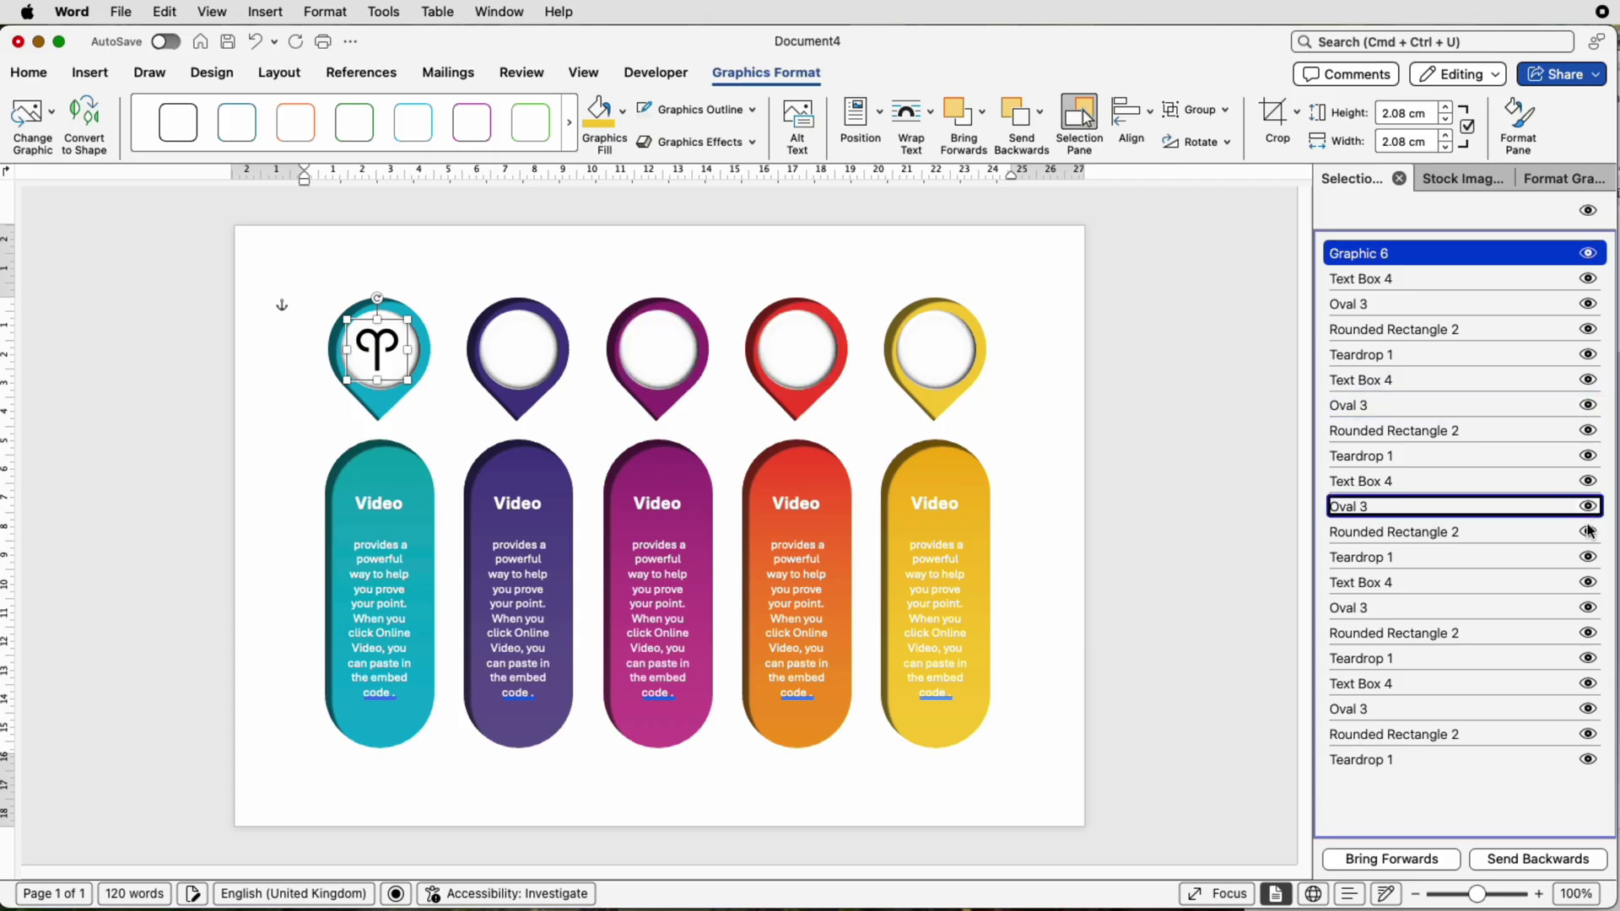
left_click(1590, 710)
left_click(1590, 710)
- Align Graphic 6 and the teal Oval 3 to centre and middle, then close the Selection Pane
left_click(1424, 710, "super")
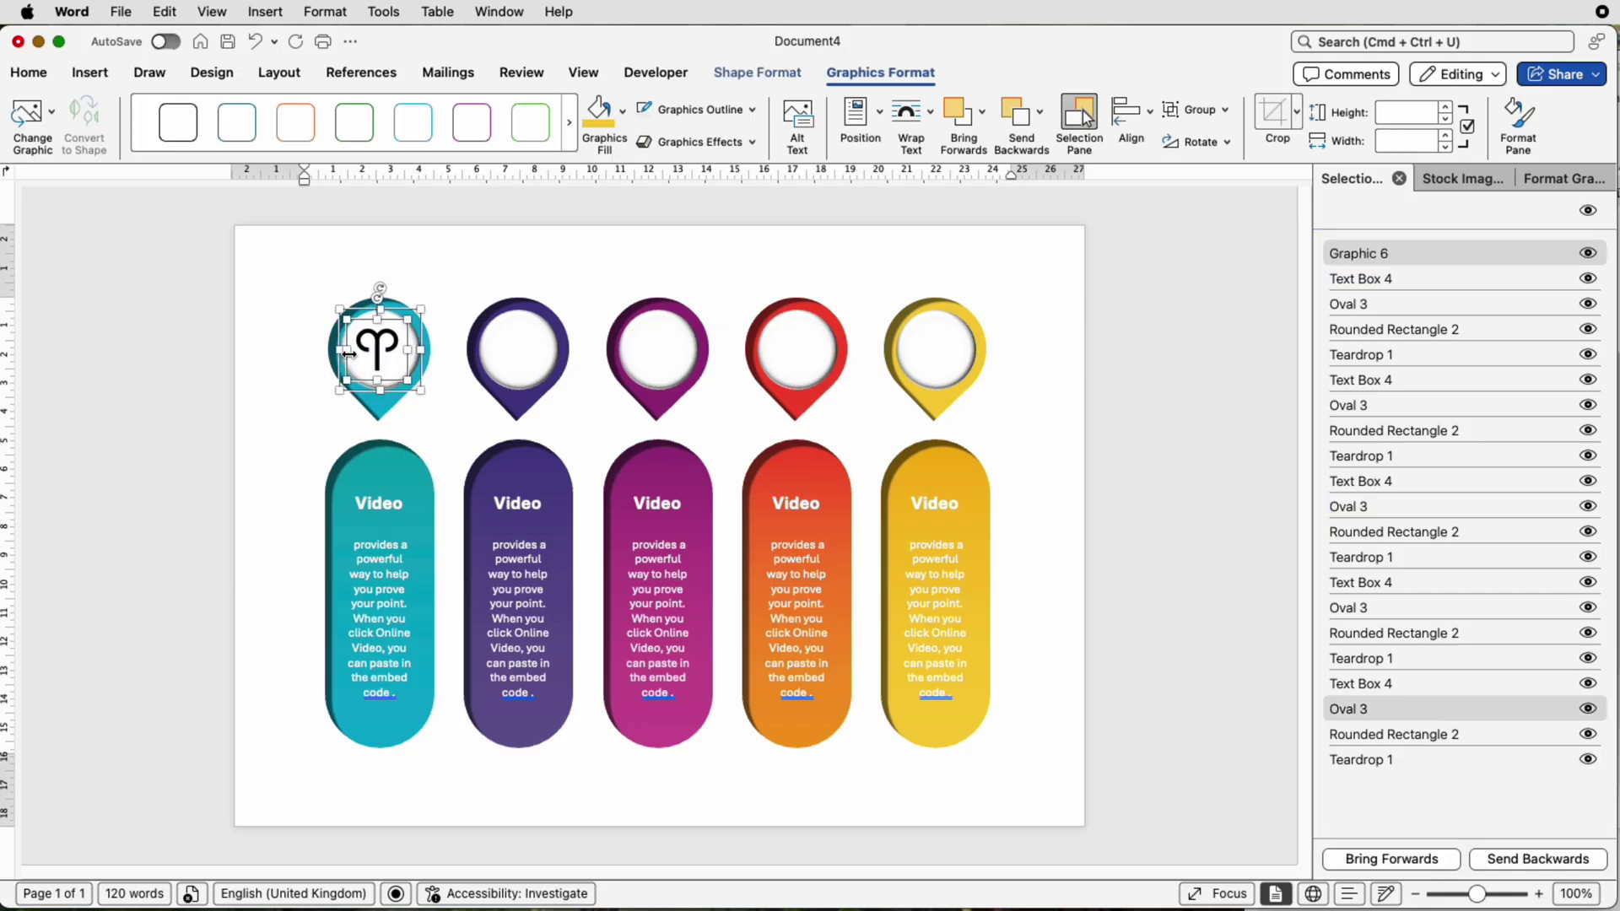
left_click(1148, 111)
left_click(1158, 170)
left_click(1147, 115)
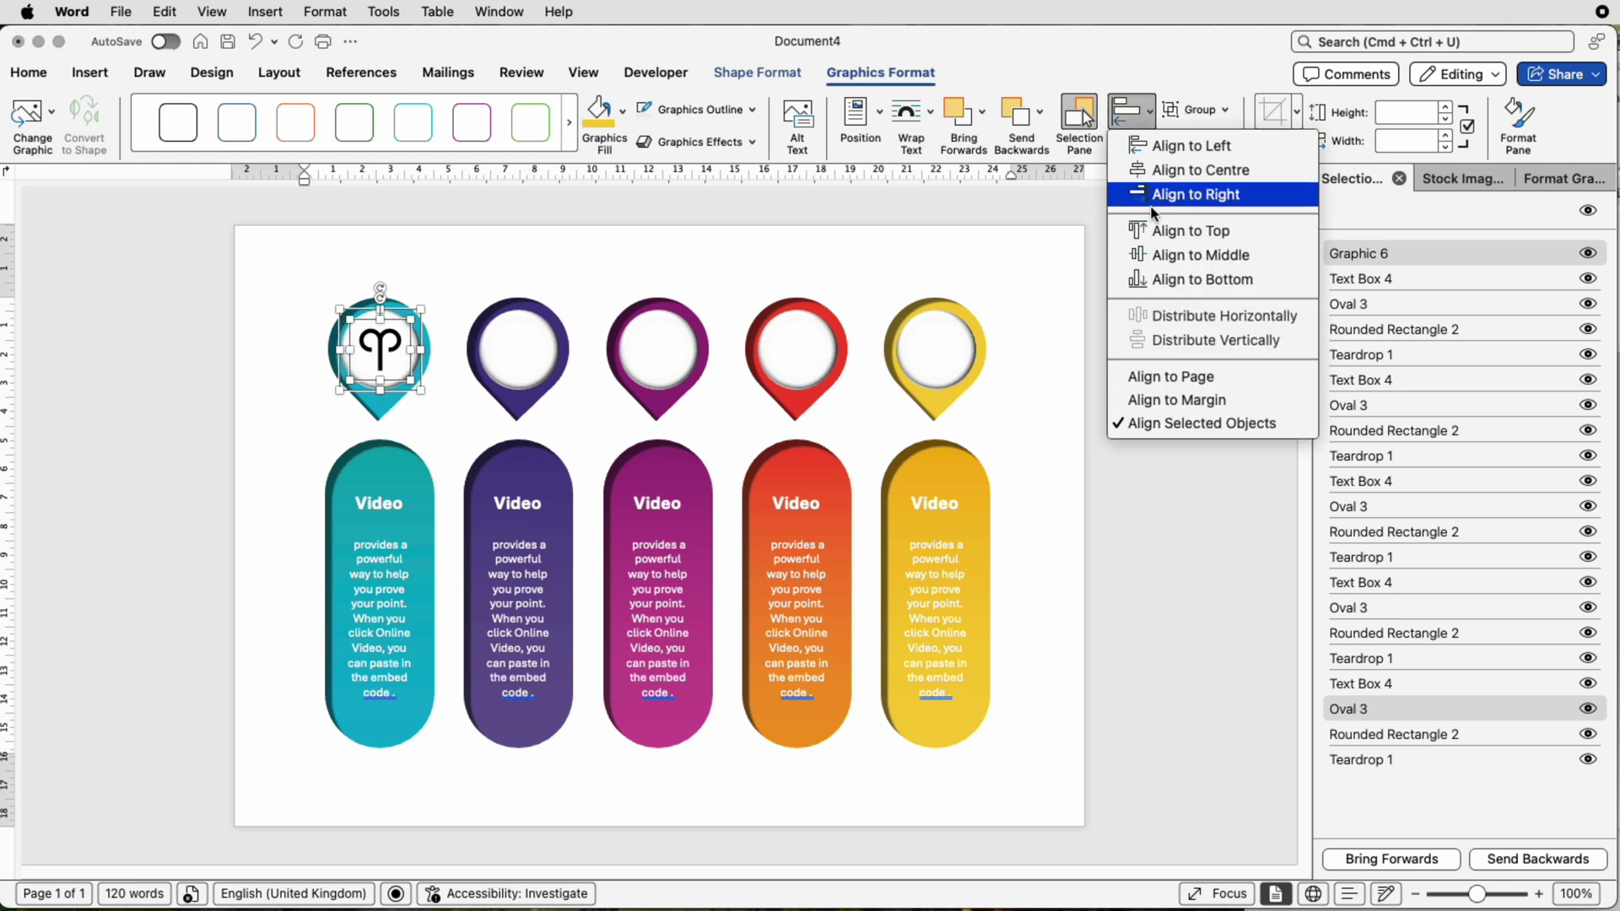
left_click(1153, 258)
left_click(1029, 316)
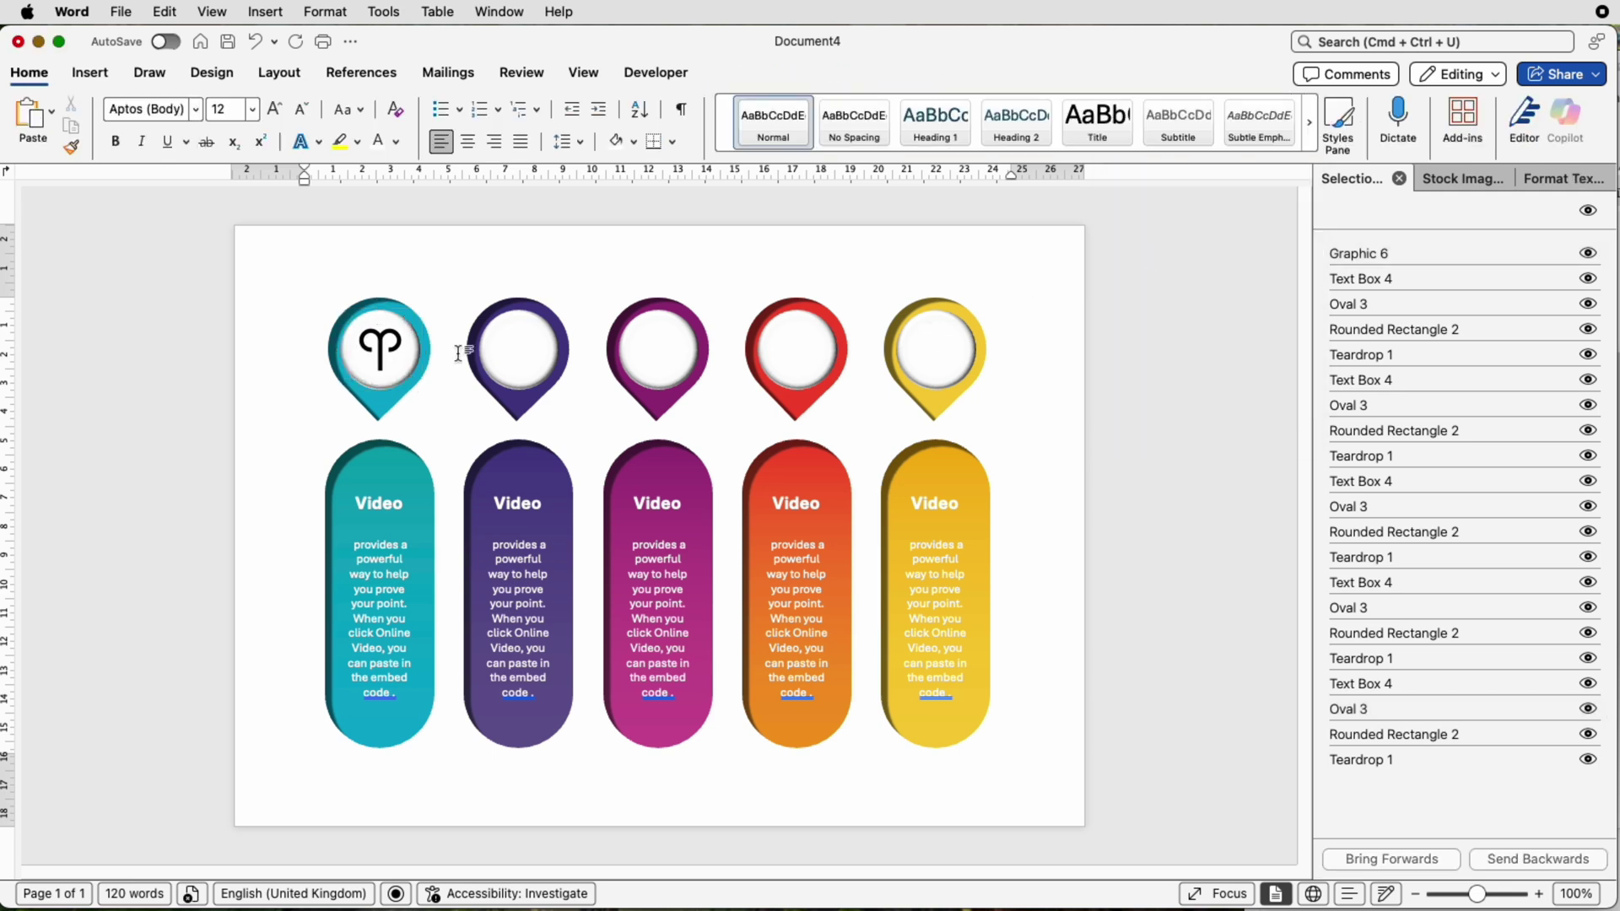
left_click(1398, 178)
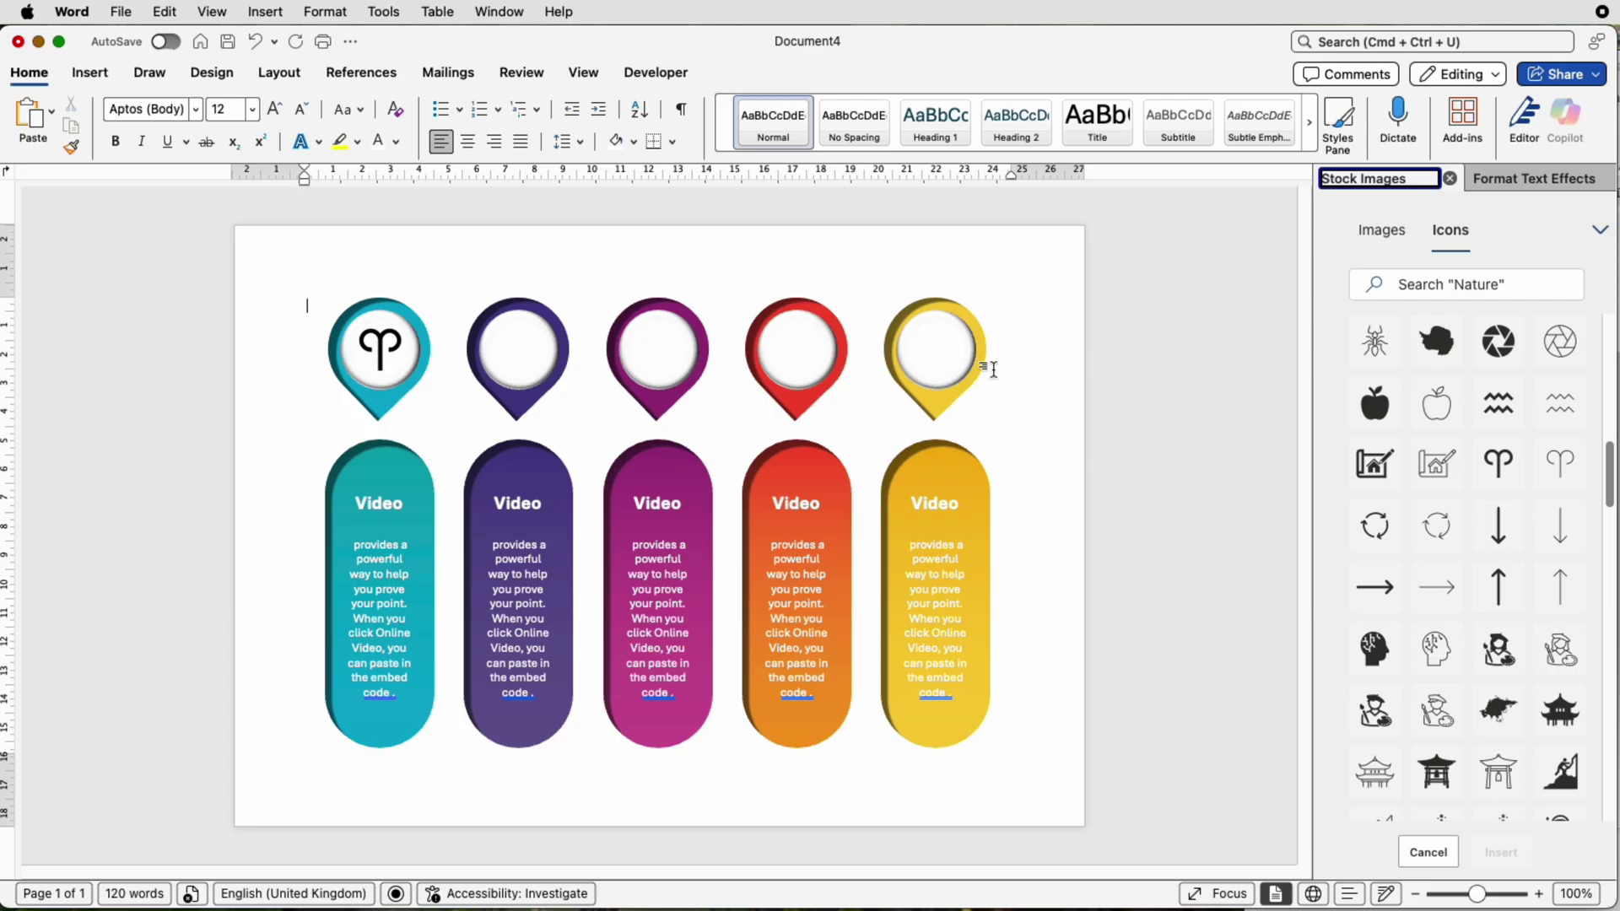
- Place the stacked-cubes icon on its pin and the ring-of-dots icon on the magenta pin
scroll(1469, 549, "down", 10)
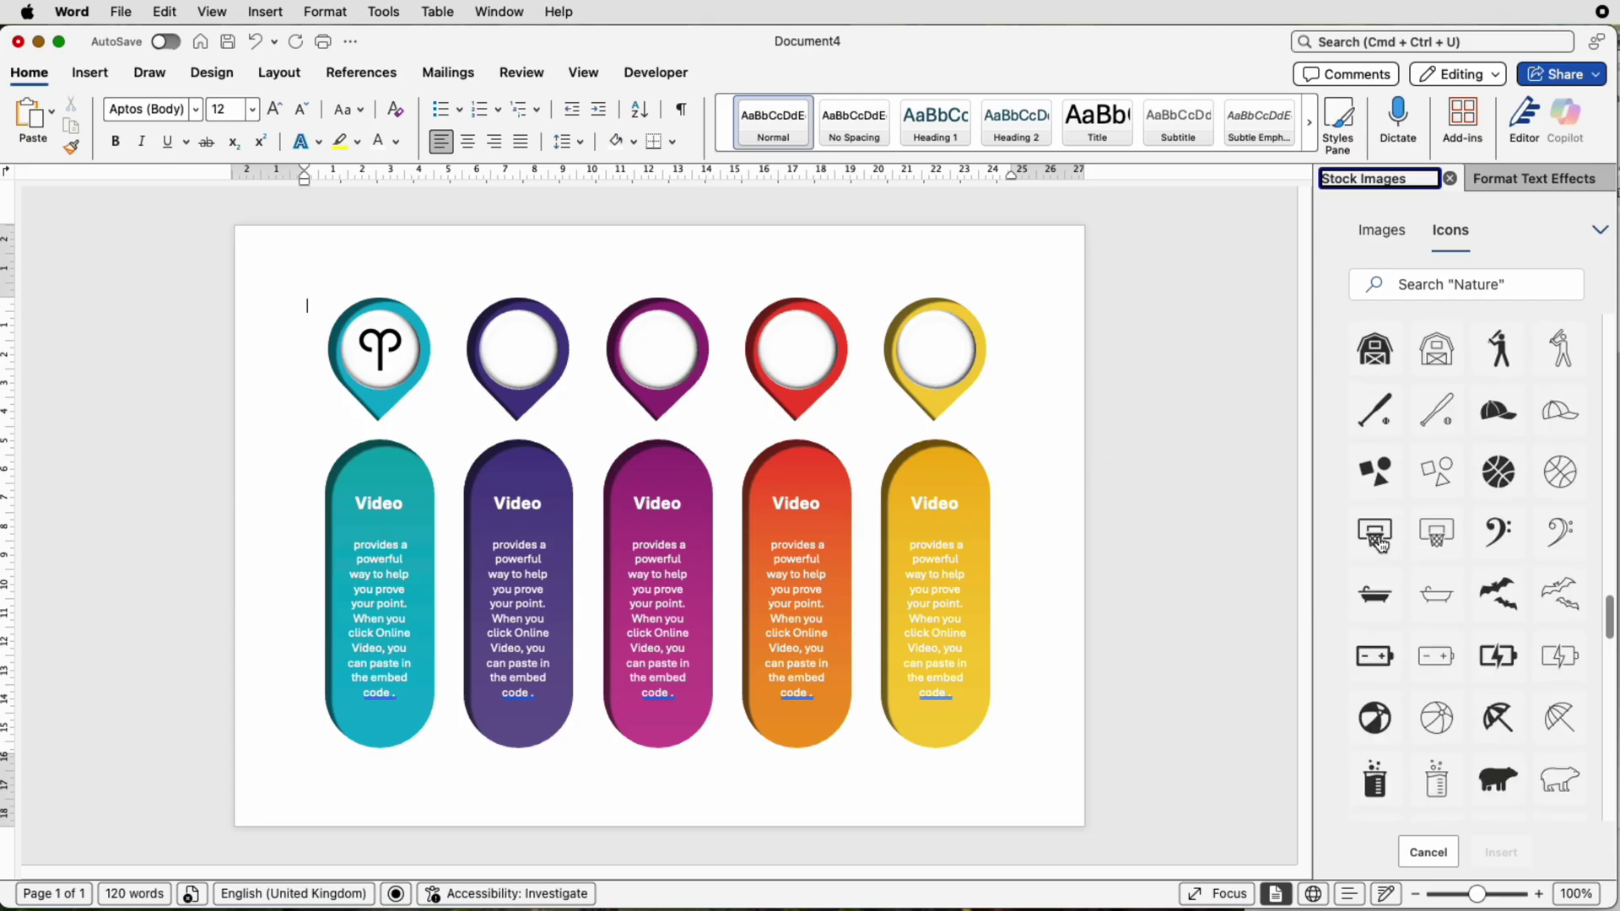
left_click_drag(1375, 508, 518, 348)
left_click(1143, 253)
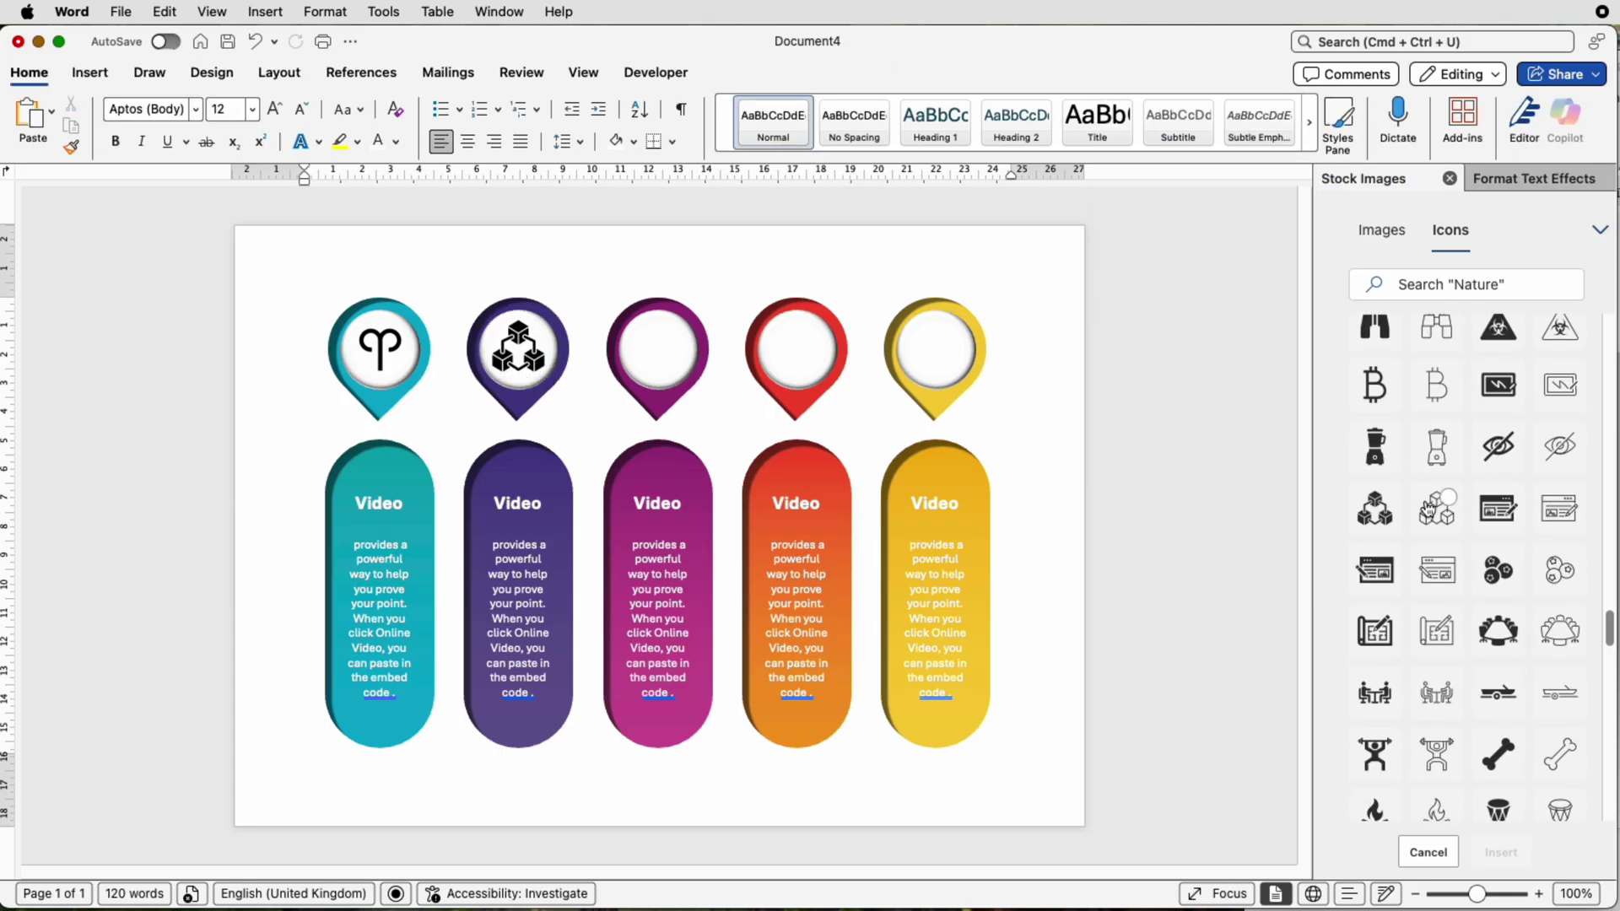
scroll(1428, 509, "down", 5)
scroll(1429, 509, "down", 10)
left_click(1436, 519)
left_click(1501, 852)
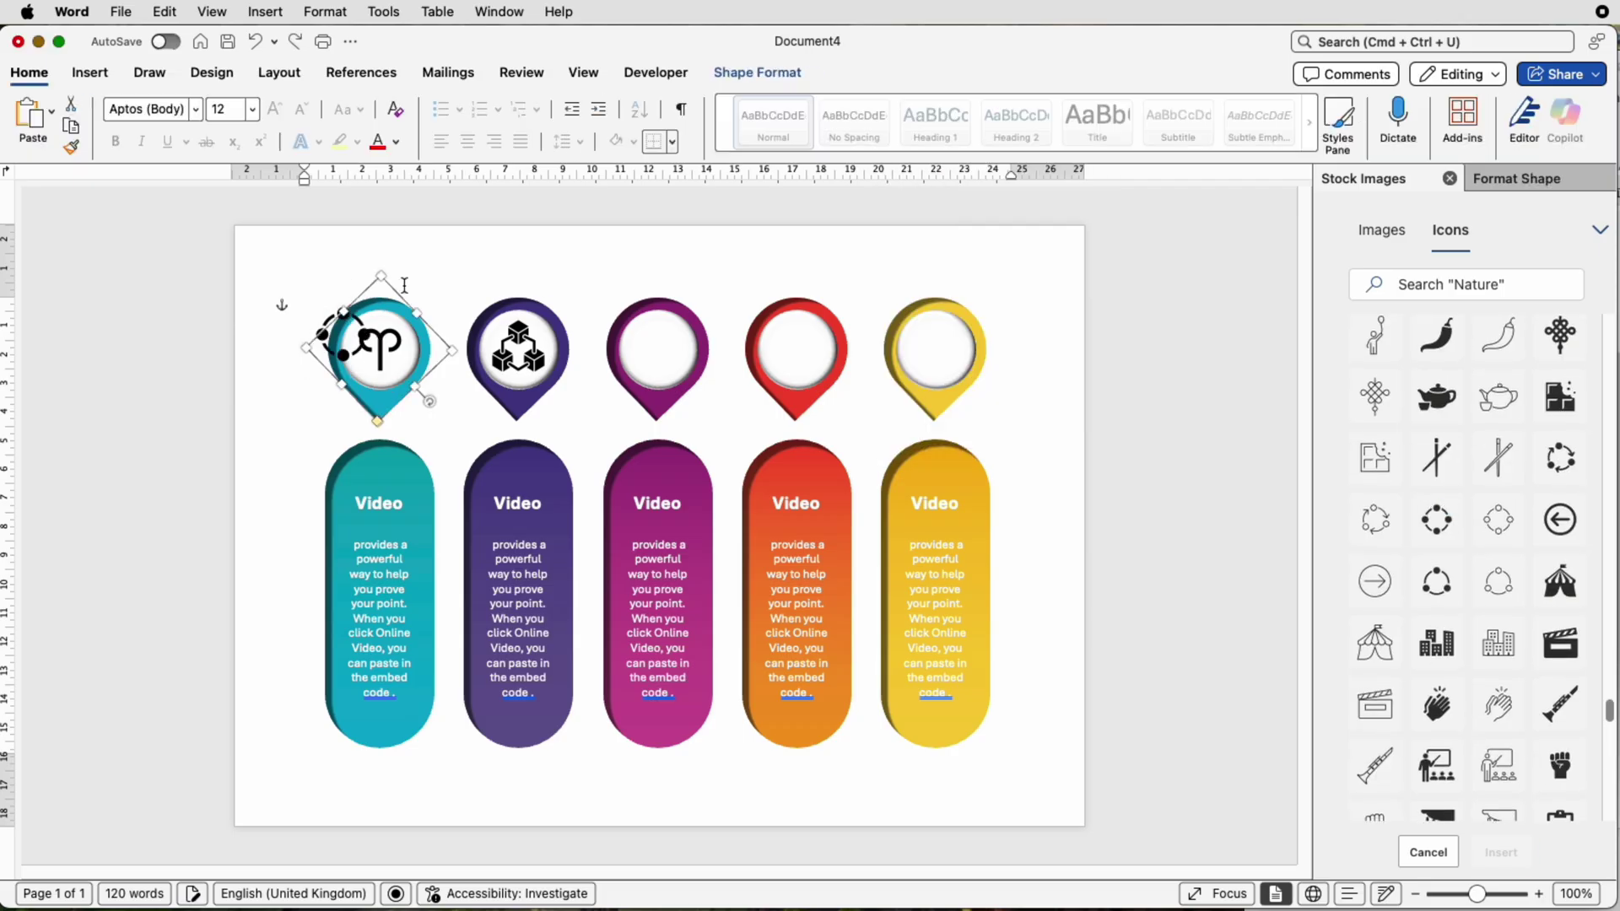
left_click_drag(351, 321, 656, 353)
- Insert the virus icon in front of text, move it onto the red pin and resize it
scroll(1468, 548, "down", 10)
left_click(1436, 468)
left_click(1501, 852)
left_click(911, 123)
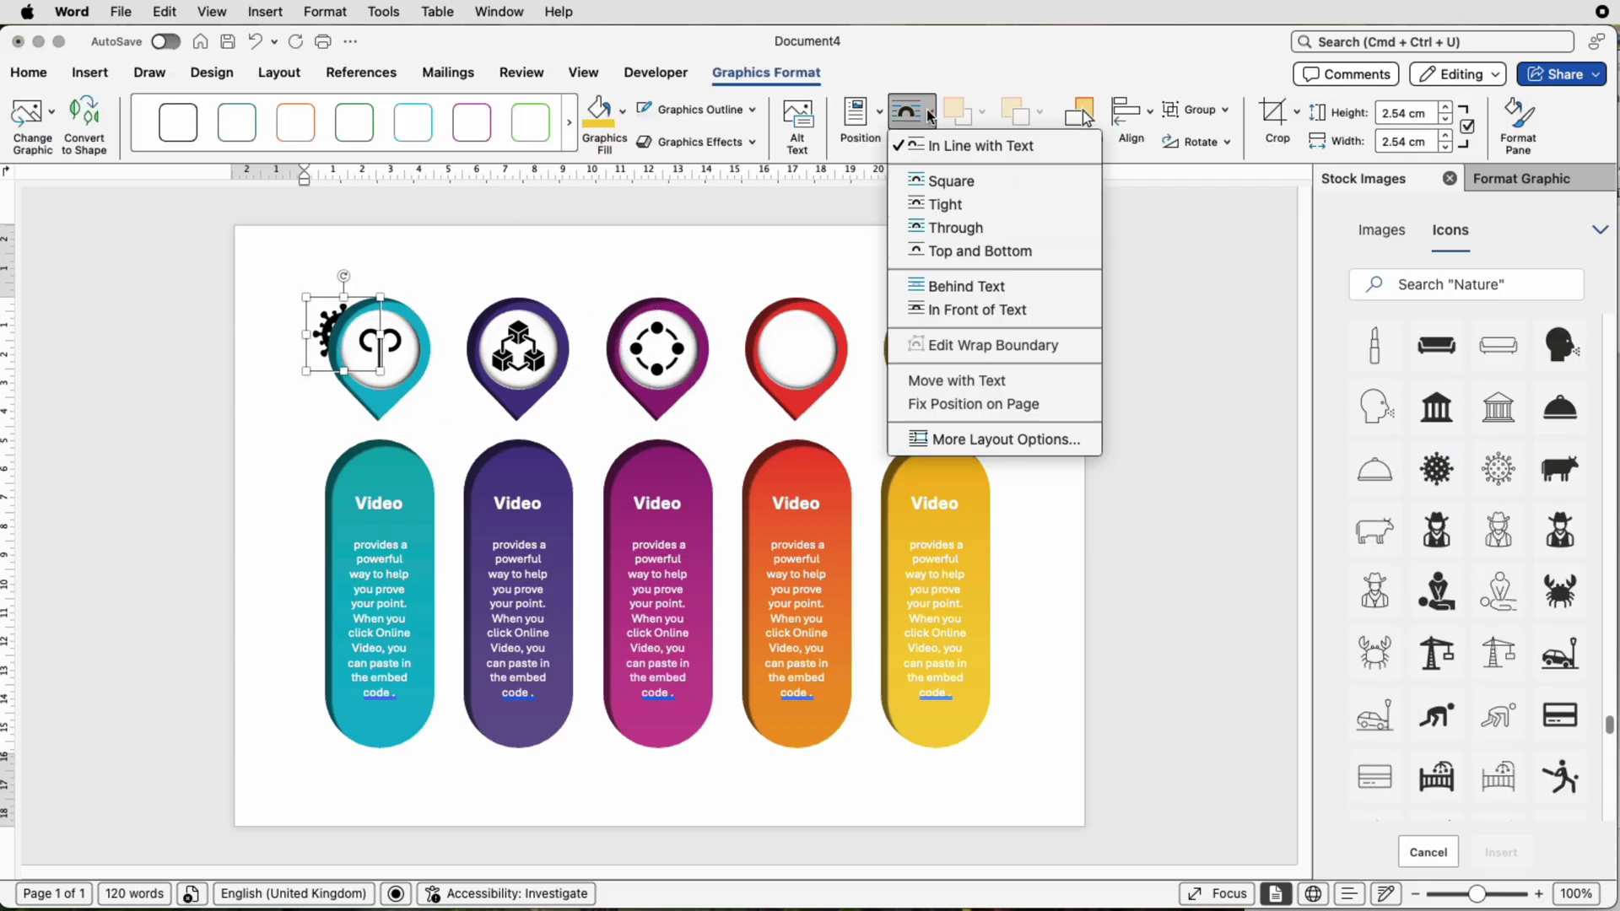
left_click(977, 311)
left_click_drag(361, 344, 789, 350)
left_click_drag(830, 308, 821, 321)
- Insert the star icon in front of text and move it onto the yellow pin
scroll(1468, 549, "down", 5)
left_click(1436, 469)
scroll(1468, 549, "down", 10)
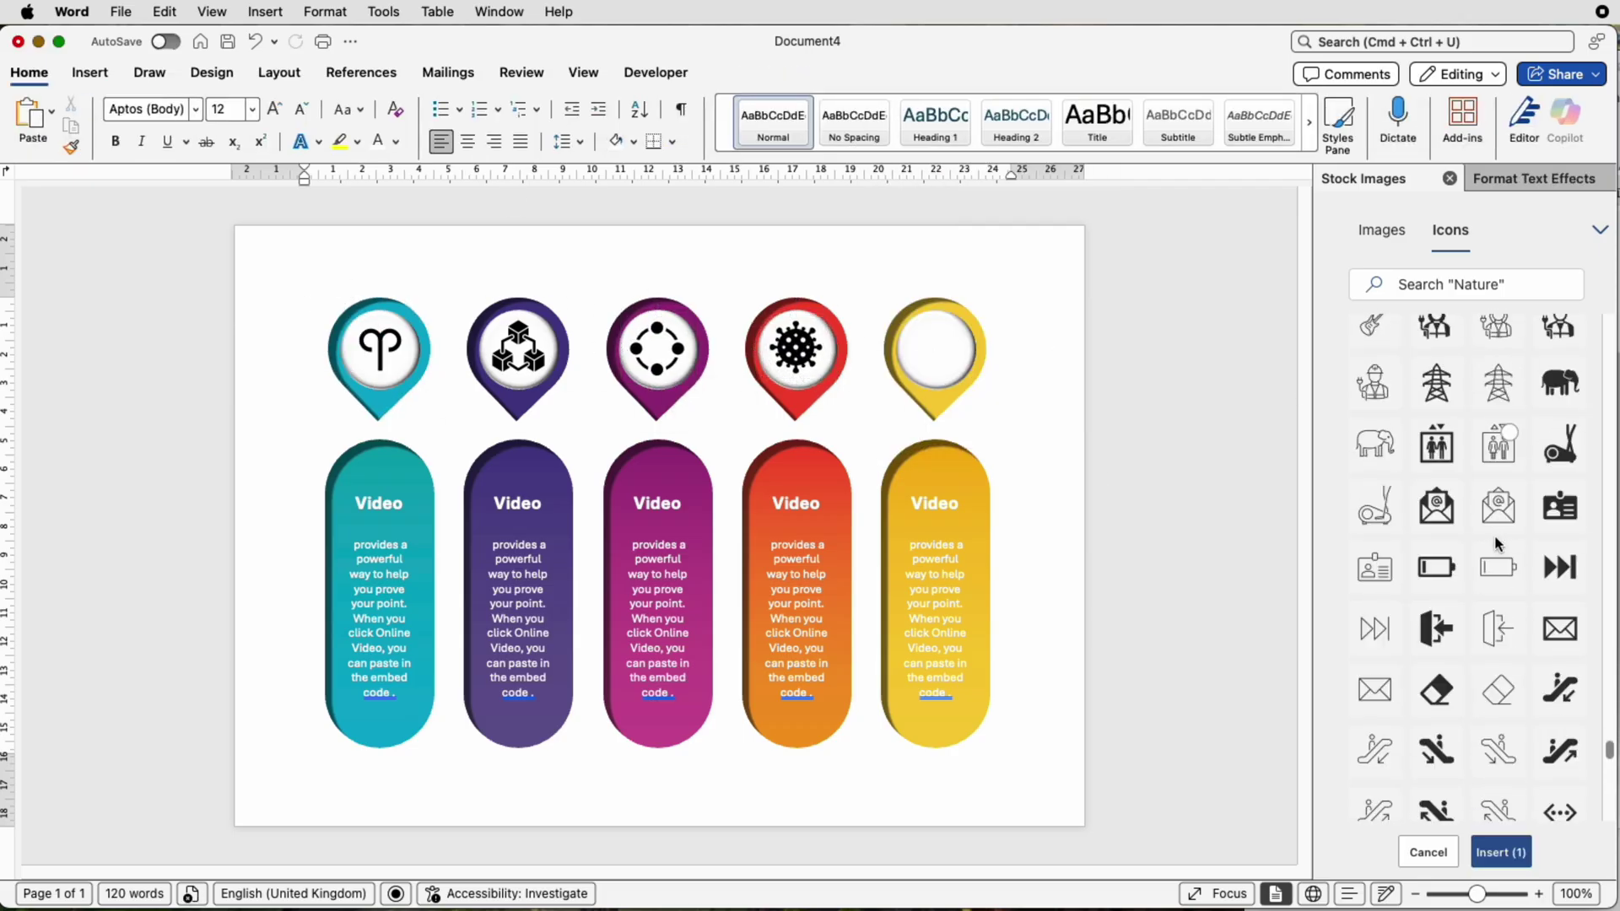
left_click(1501, 853)
left_click(911, 123)
left_click(977, 309)
left_click_drag(379, 342, 935, 346)
left_click(1016, 361)
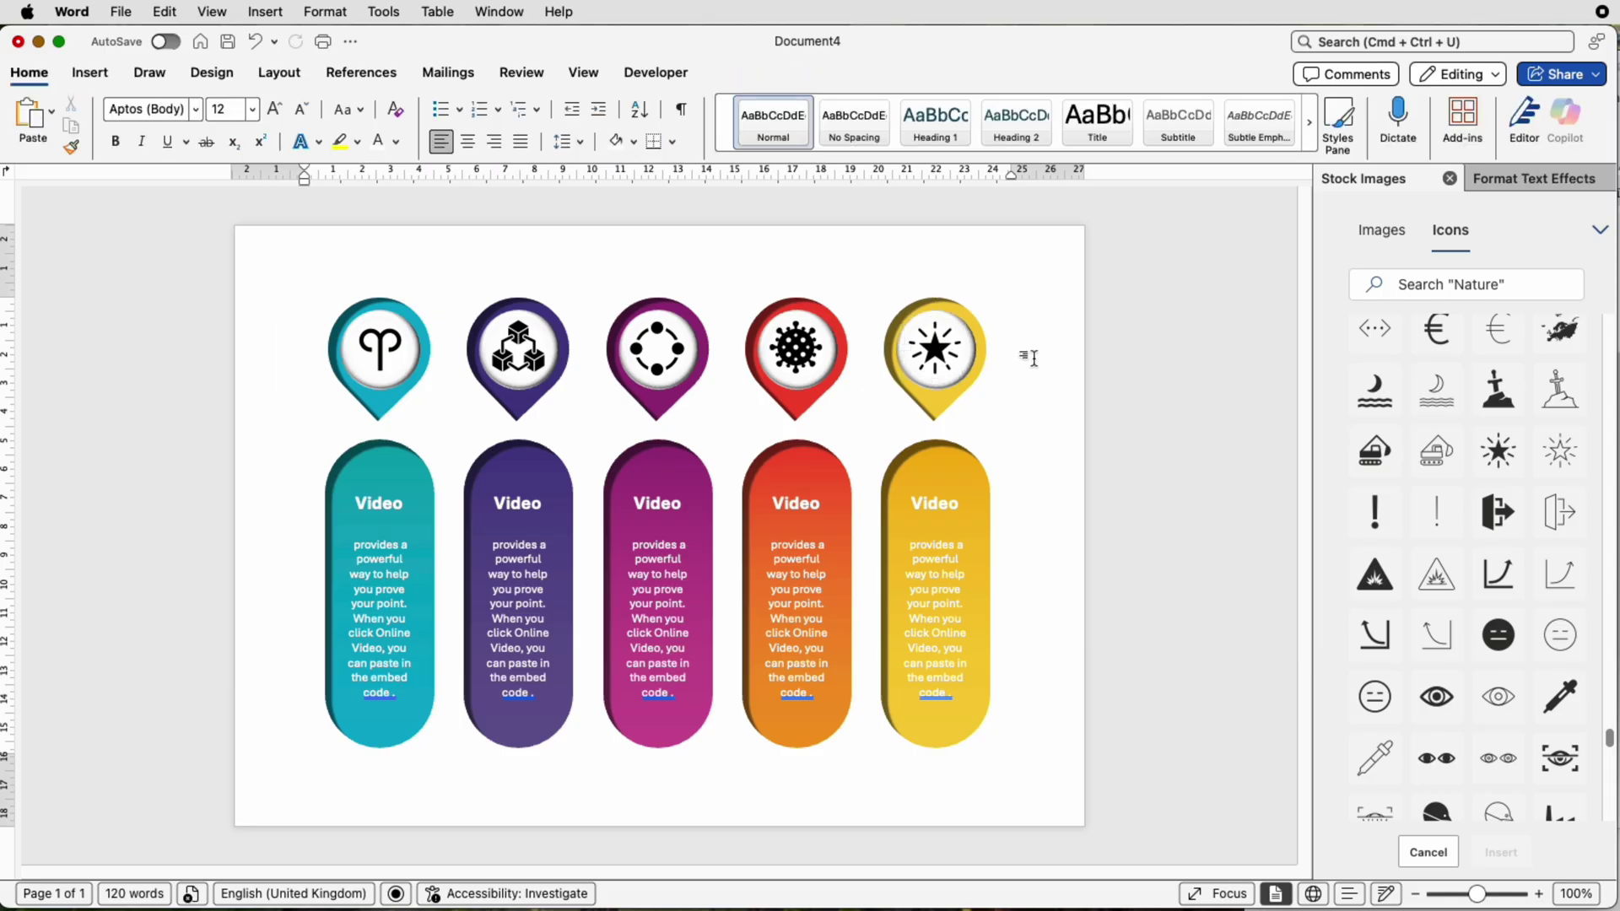
- Select every shape and icon in the Selection Pane and group them into one object
left_click(935, 348)
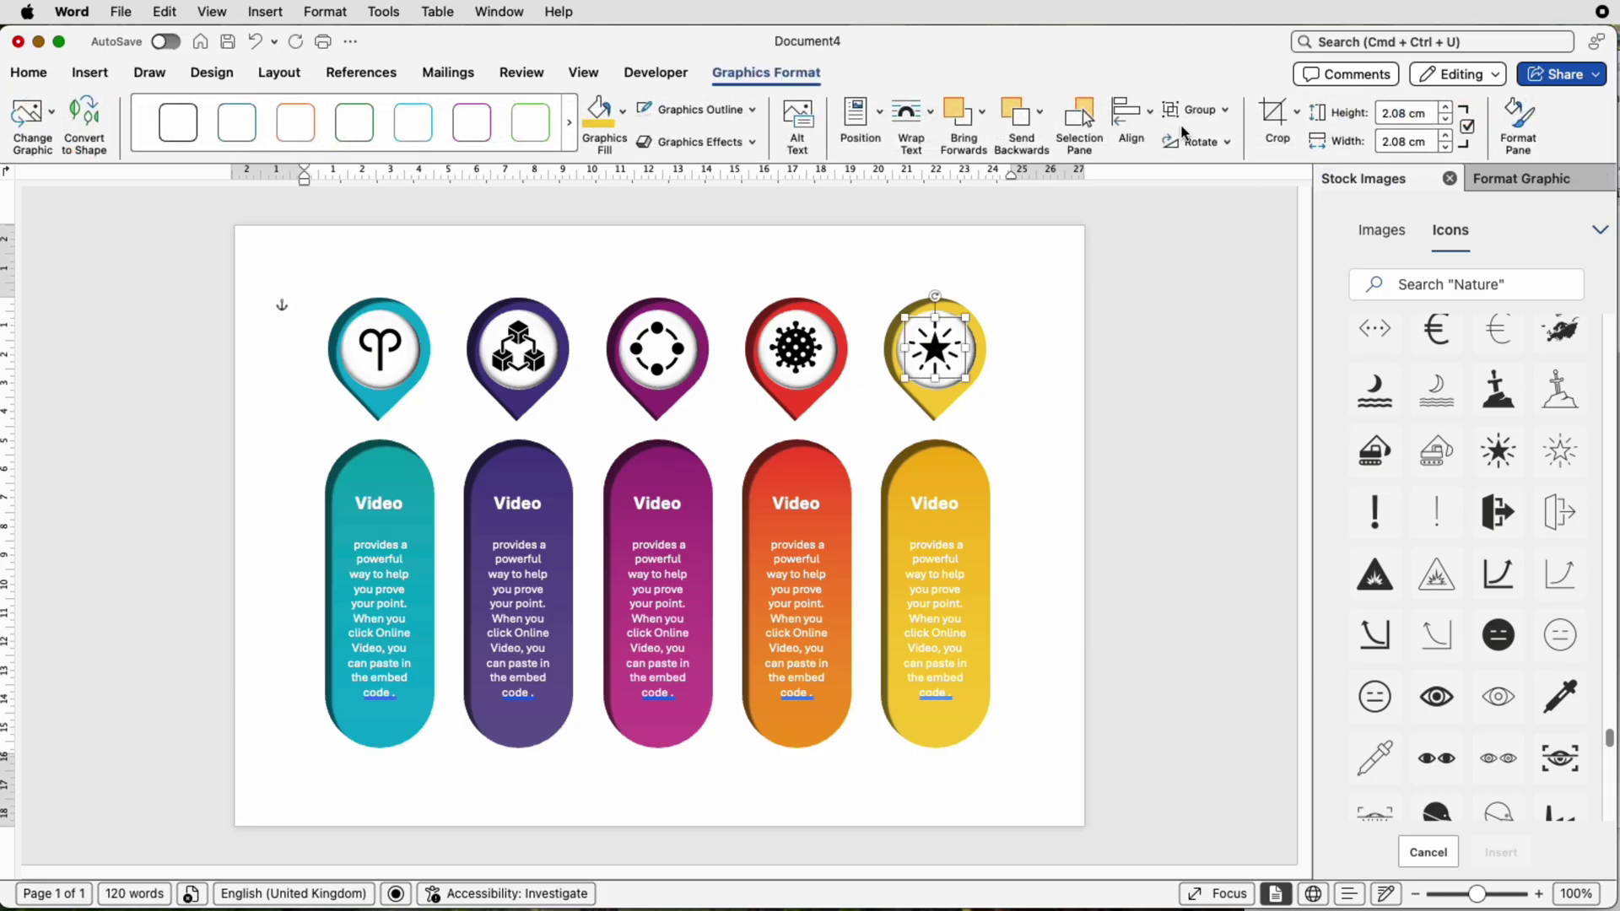
left_click(1084, 127)
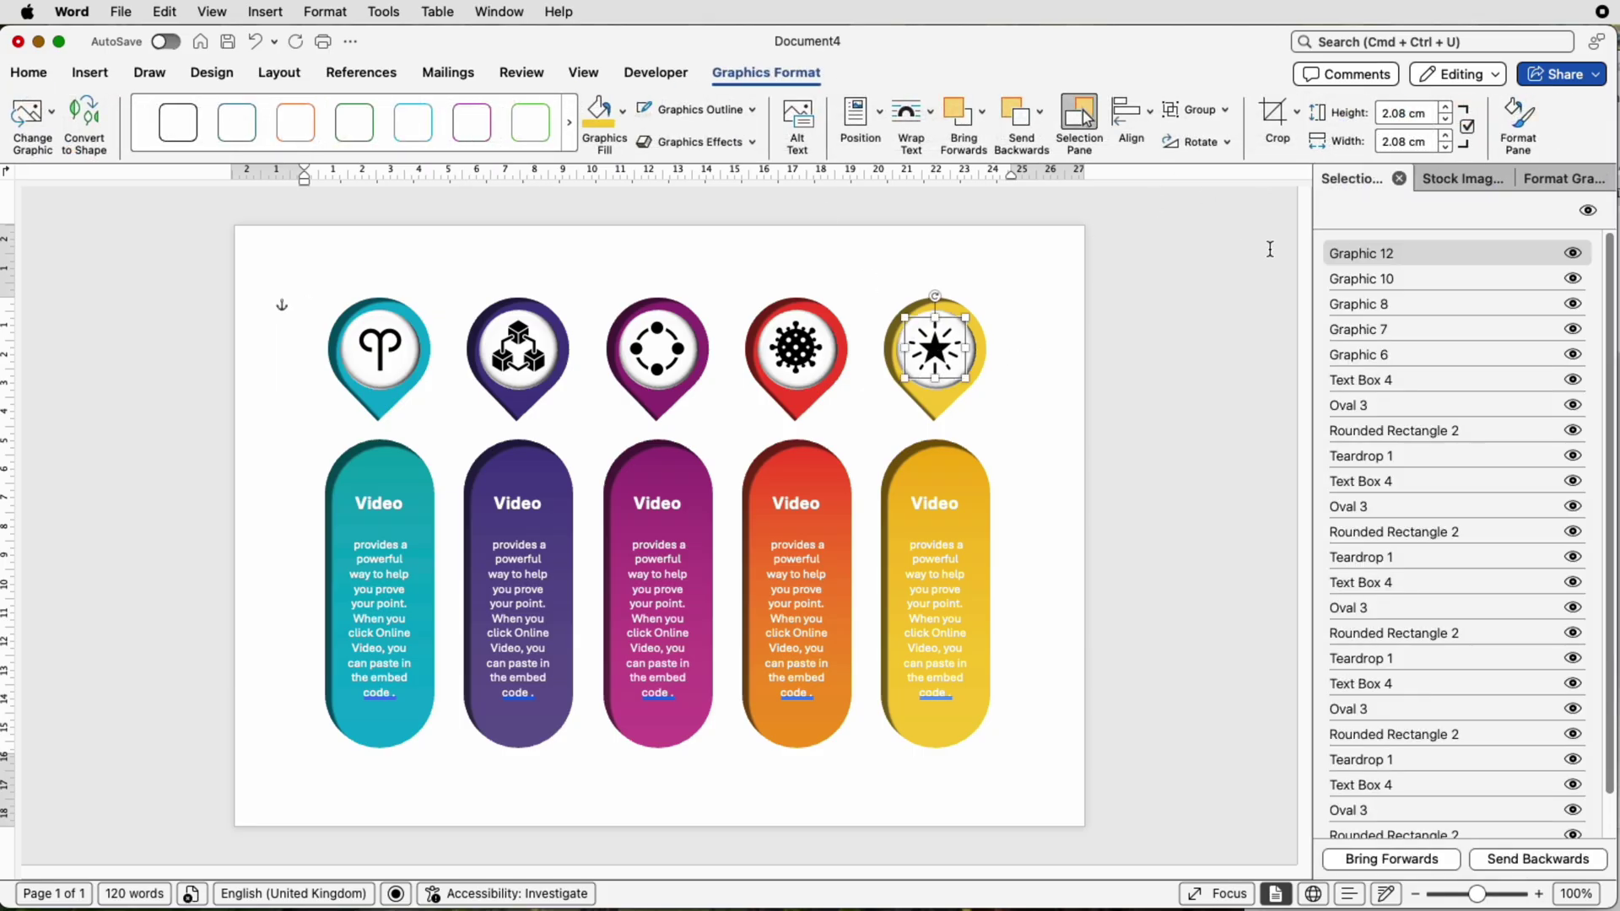
left_click(1405, 256)
scroll(1468, 506, "down", 2)
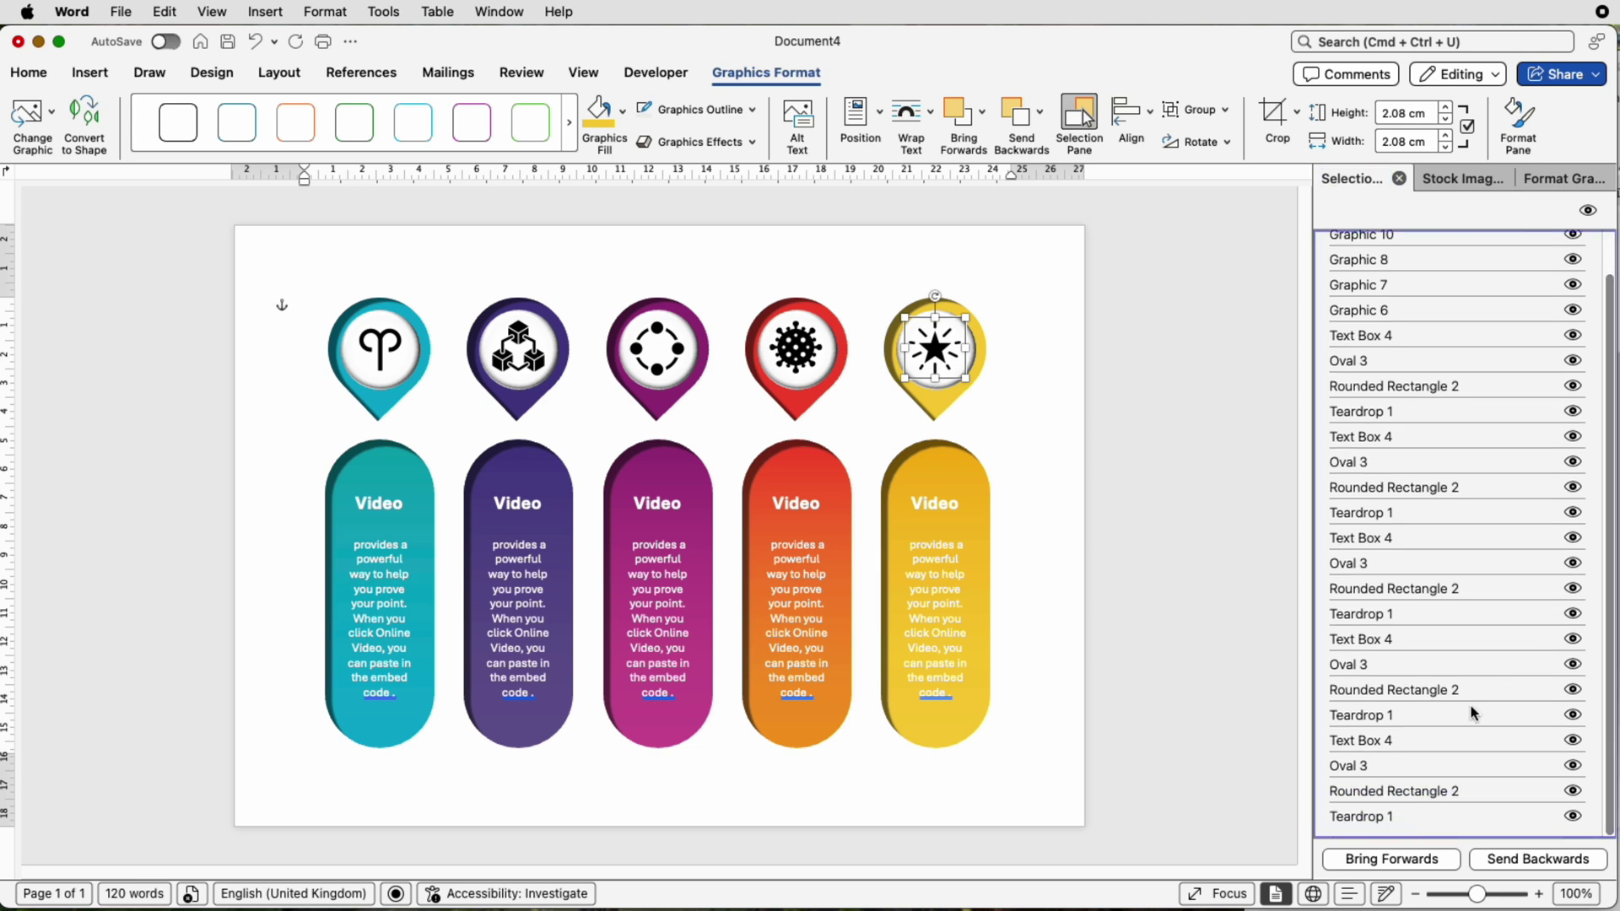
left_click(1412, 818, "shift")
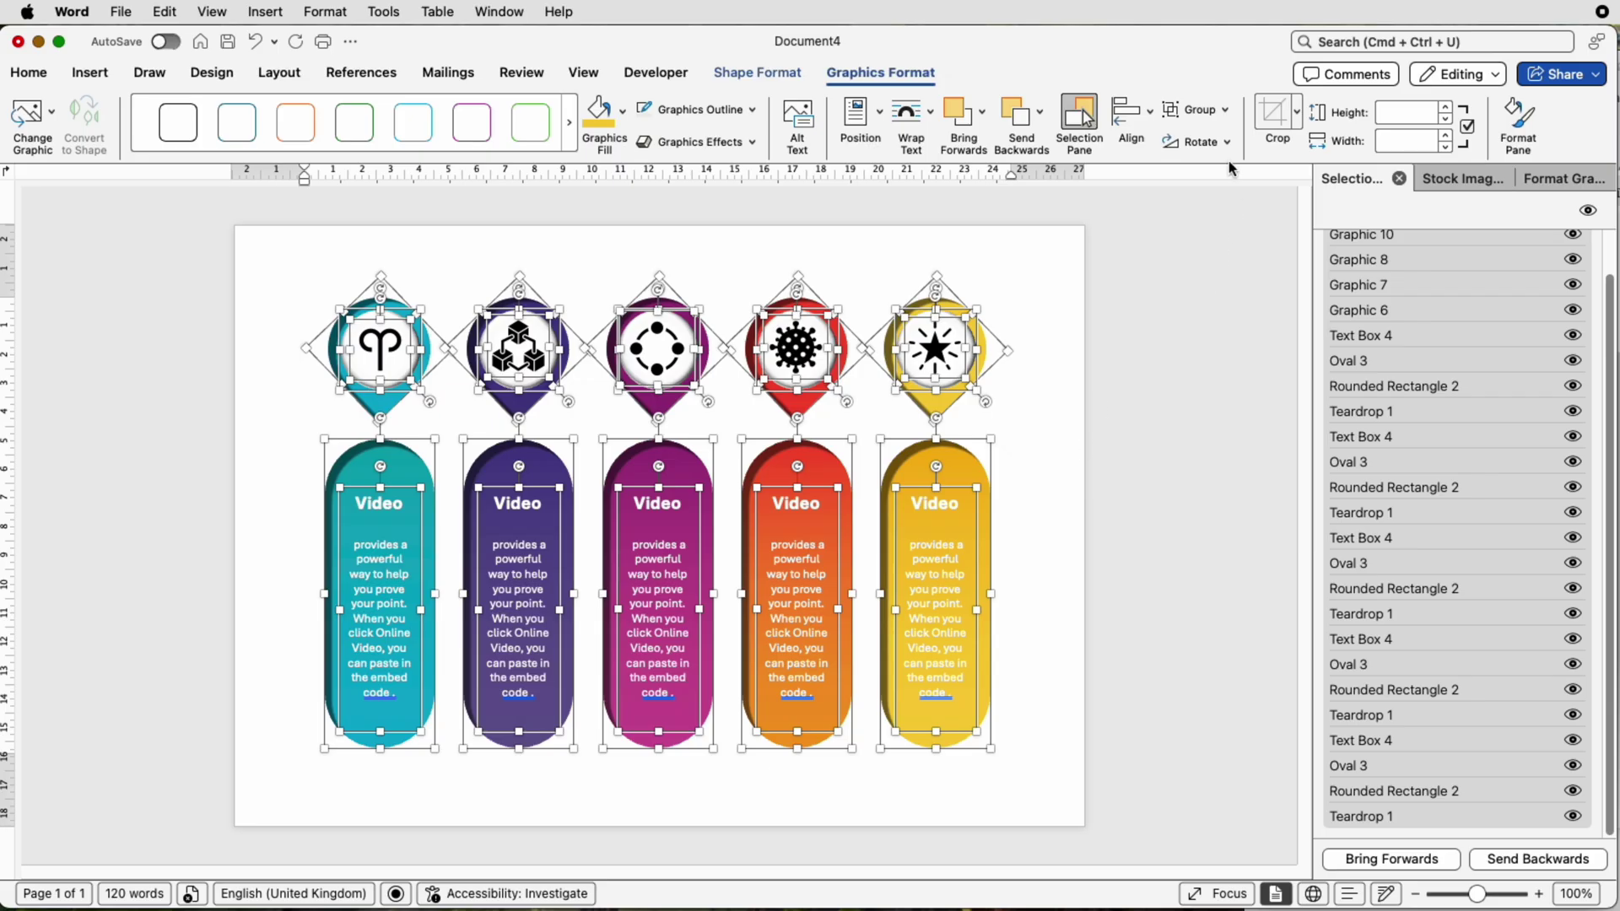
left_click(1221, 108)
left_click(1230, 143)
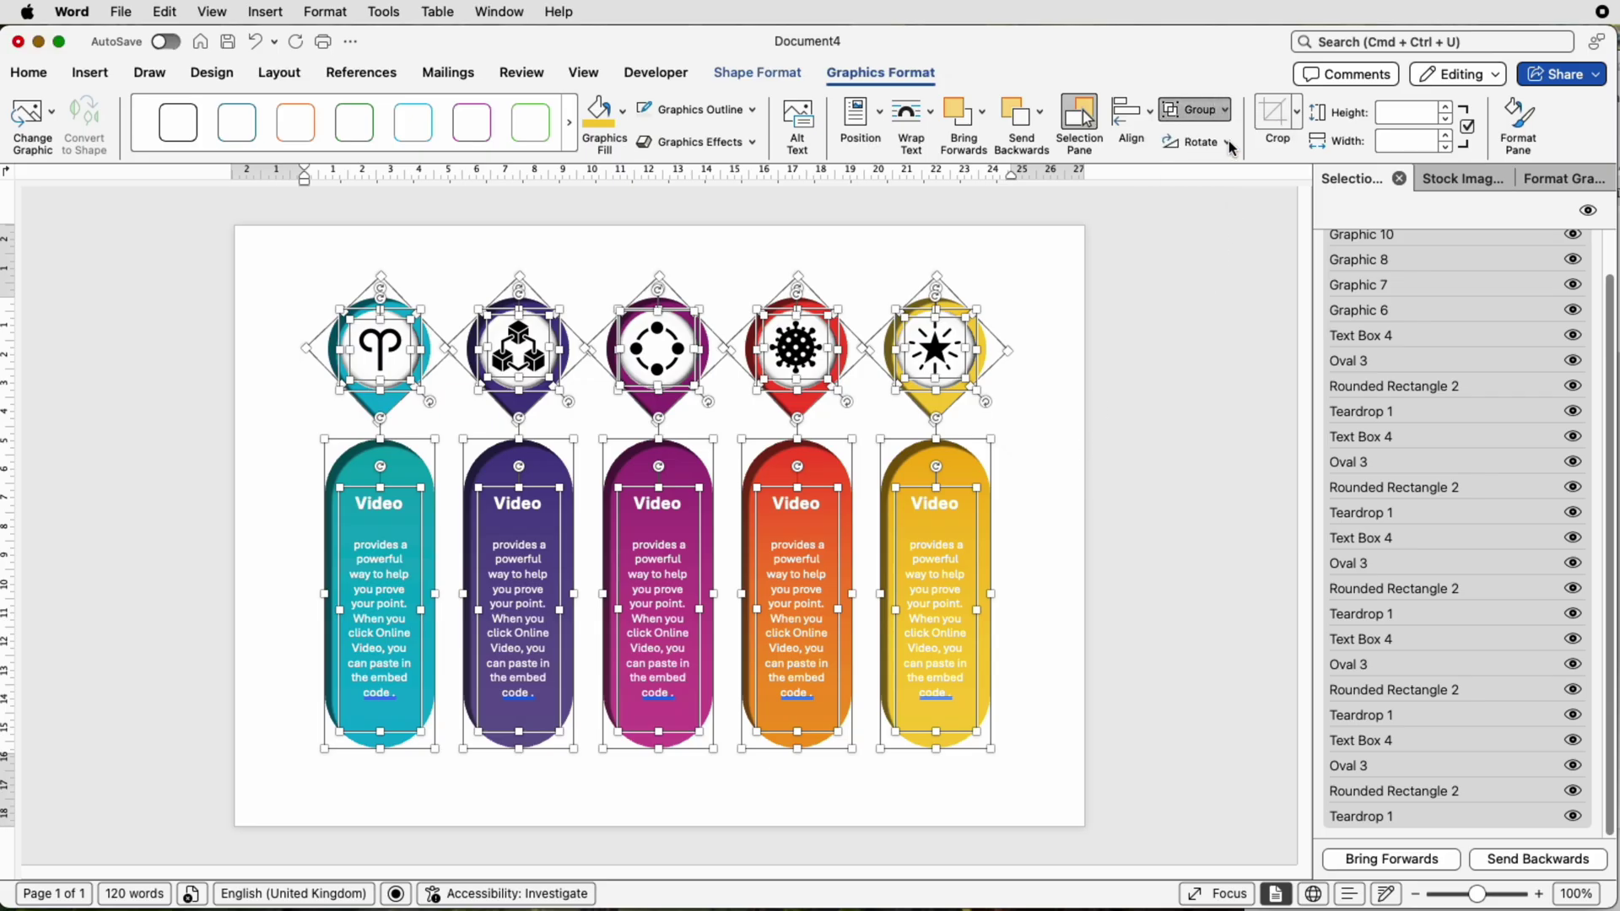
- Centre the 15.7 × 23.18 cm group horizontally and vertically on the page
left_click(1139, 127)
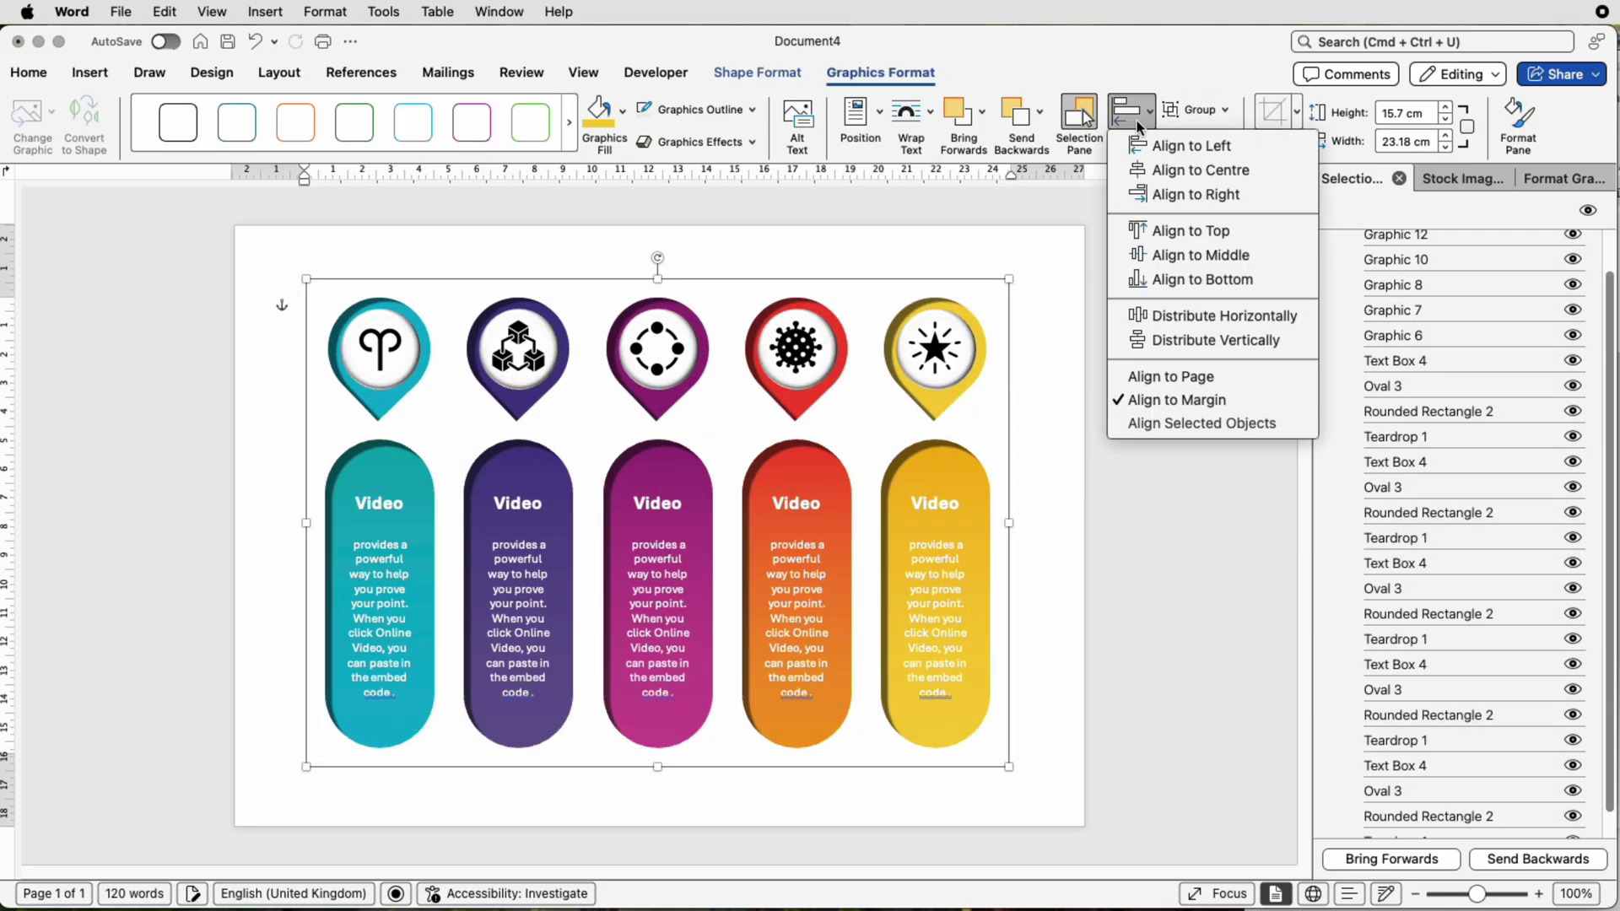
left_click(1144, 168)
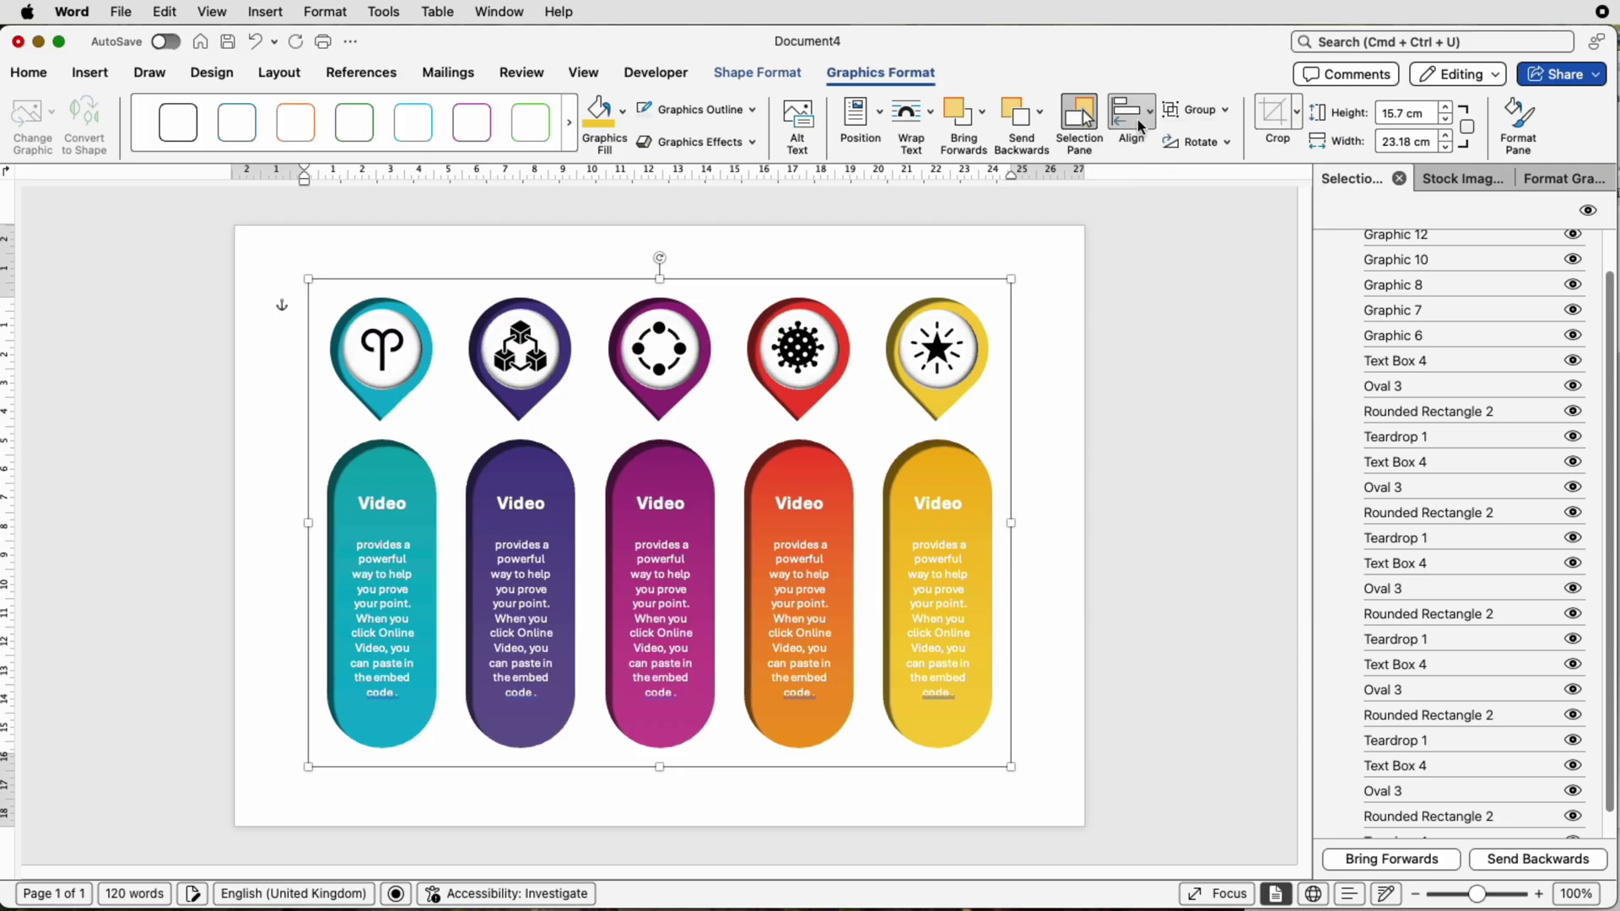
left_click(1139, 126)
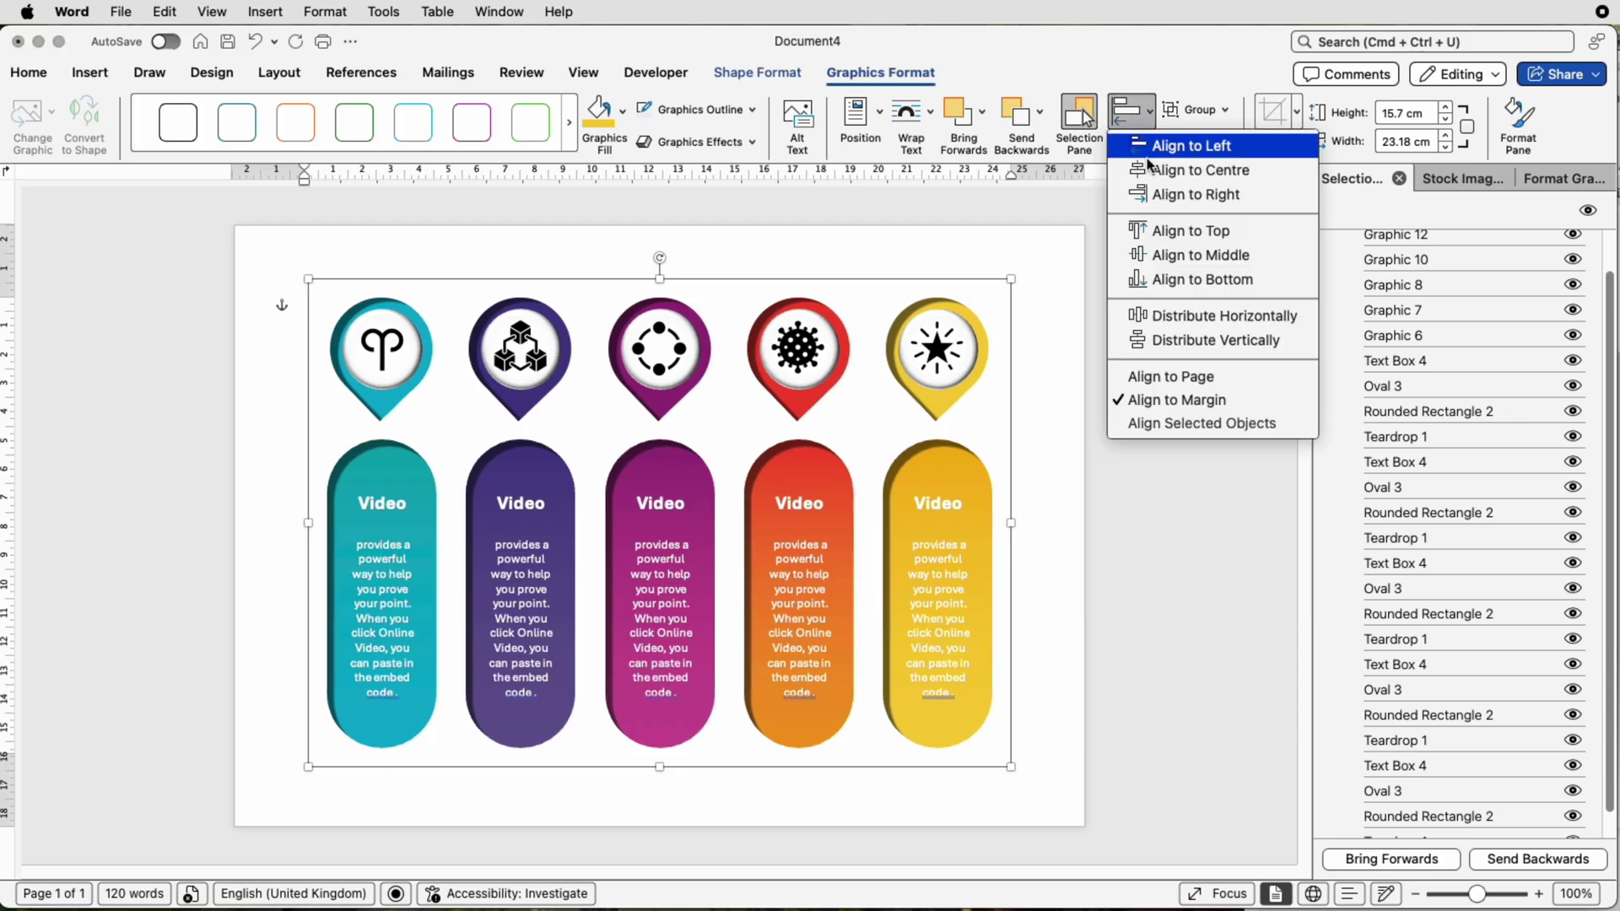
left_click(1170, 255)
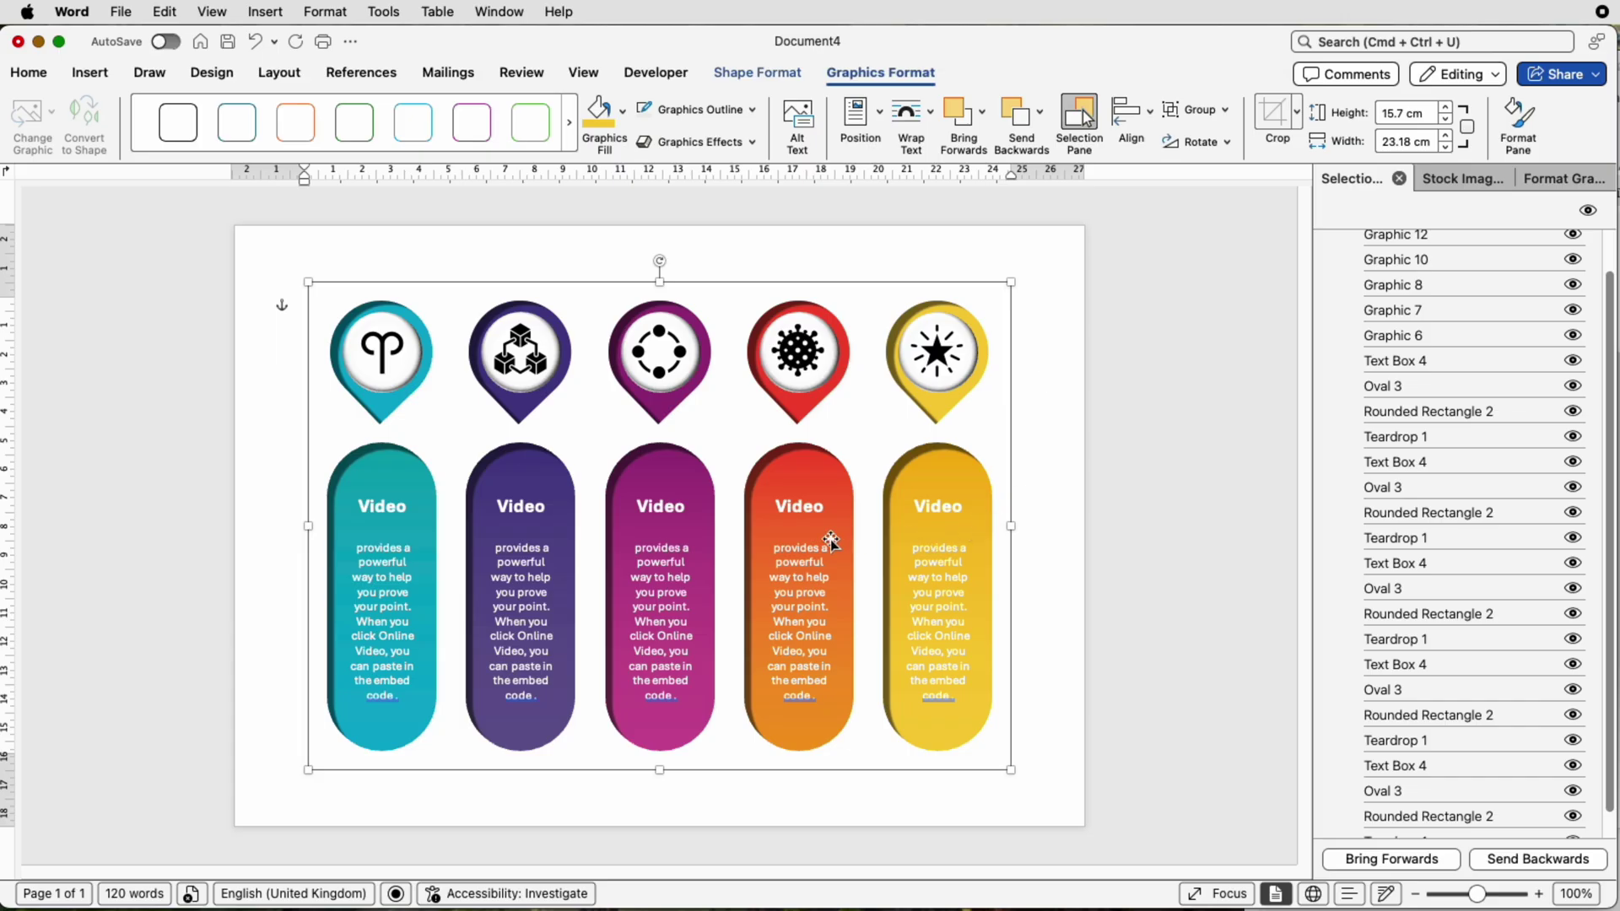
left_click(529, 563)
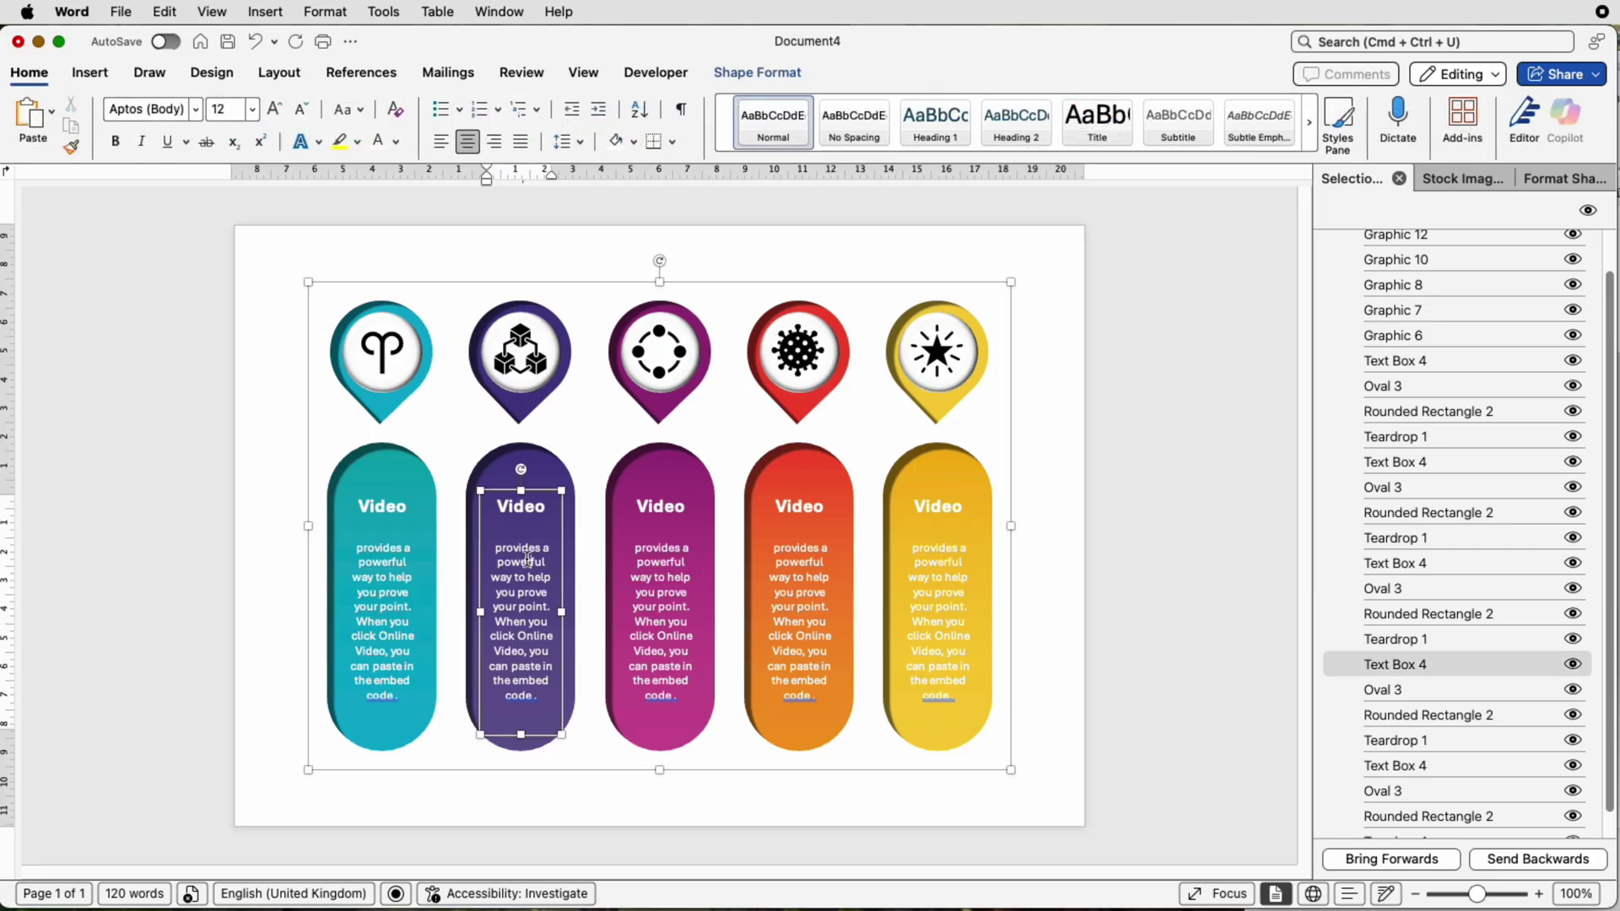
left_click(1070, 525)
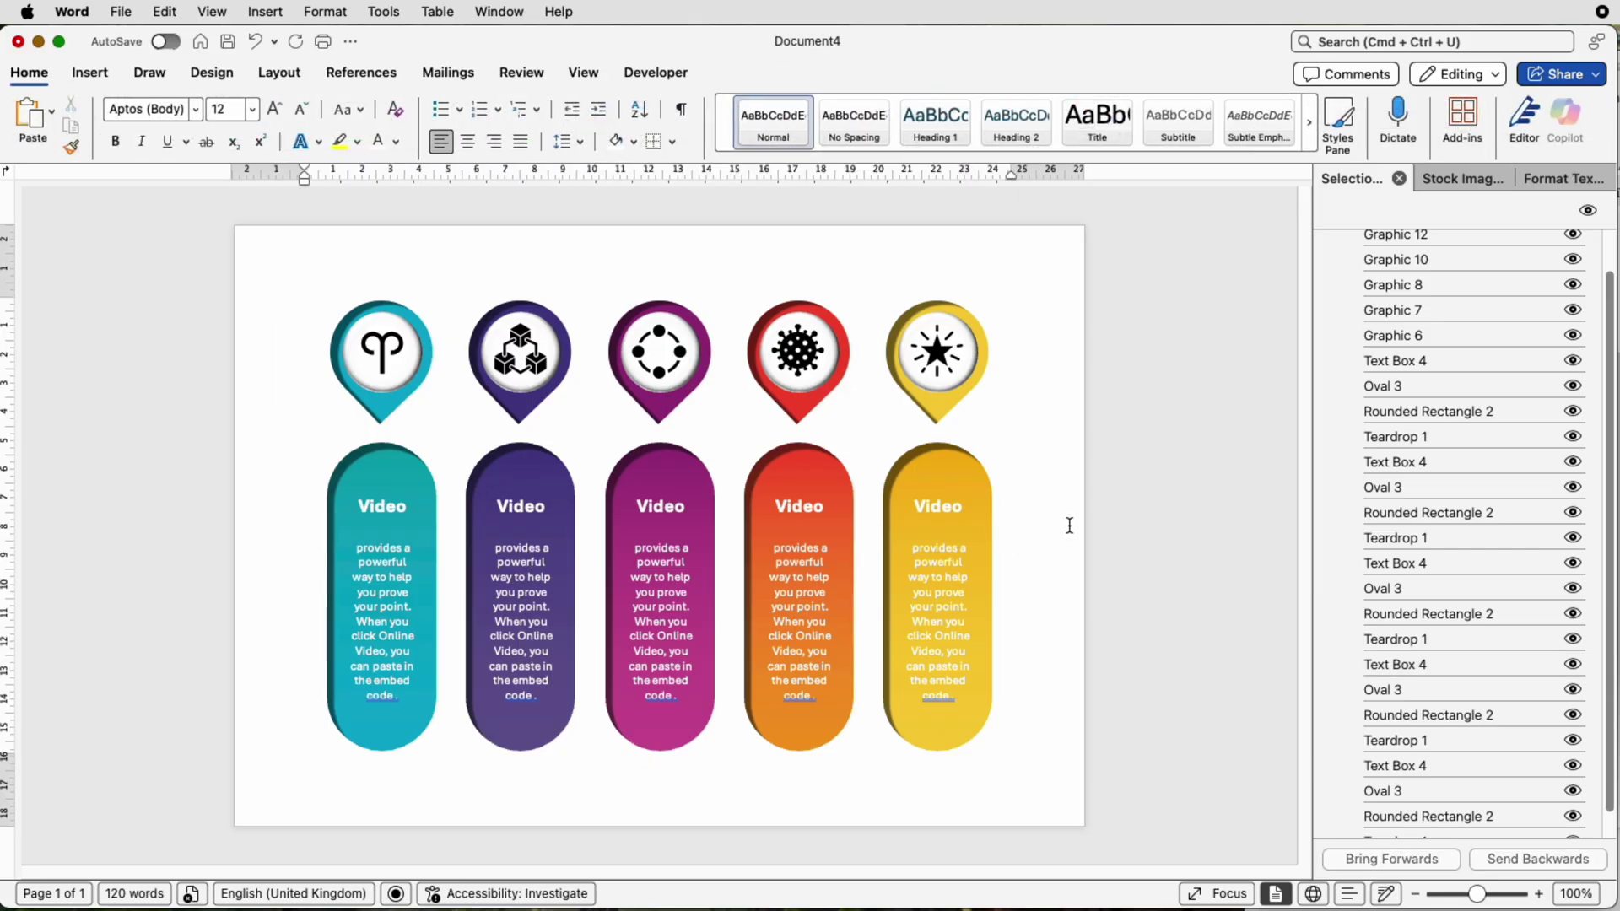
left_click(960, 521)
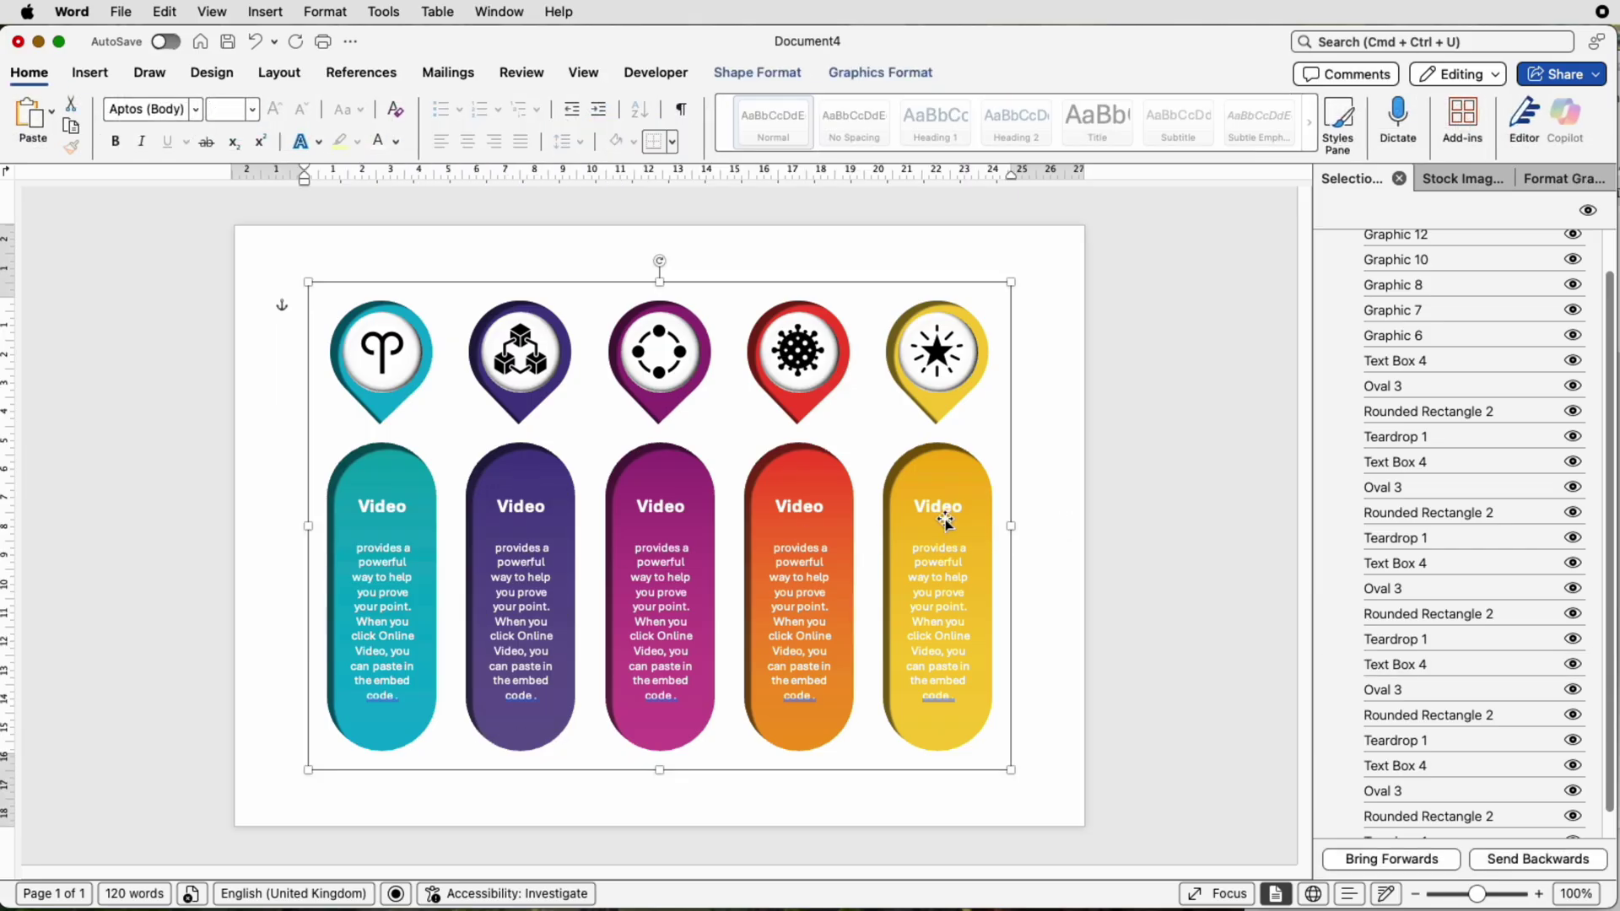
left_click(882, 76)
left_click(1169, 113)
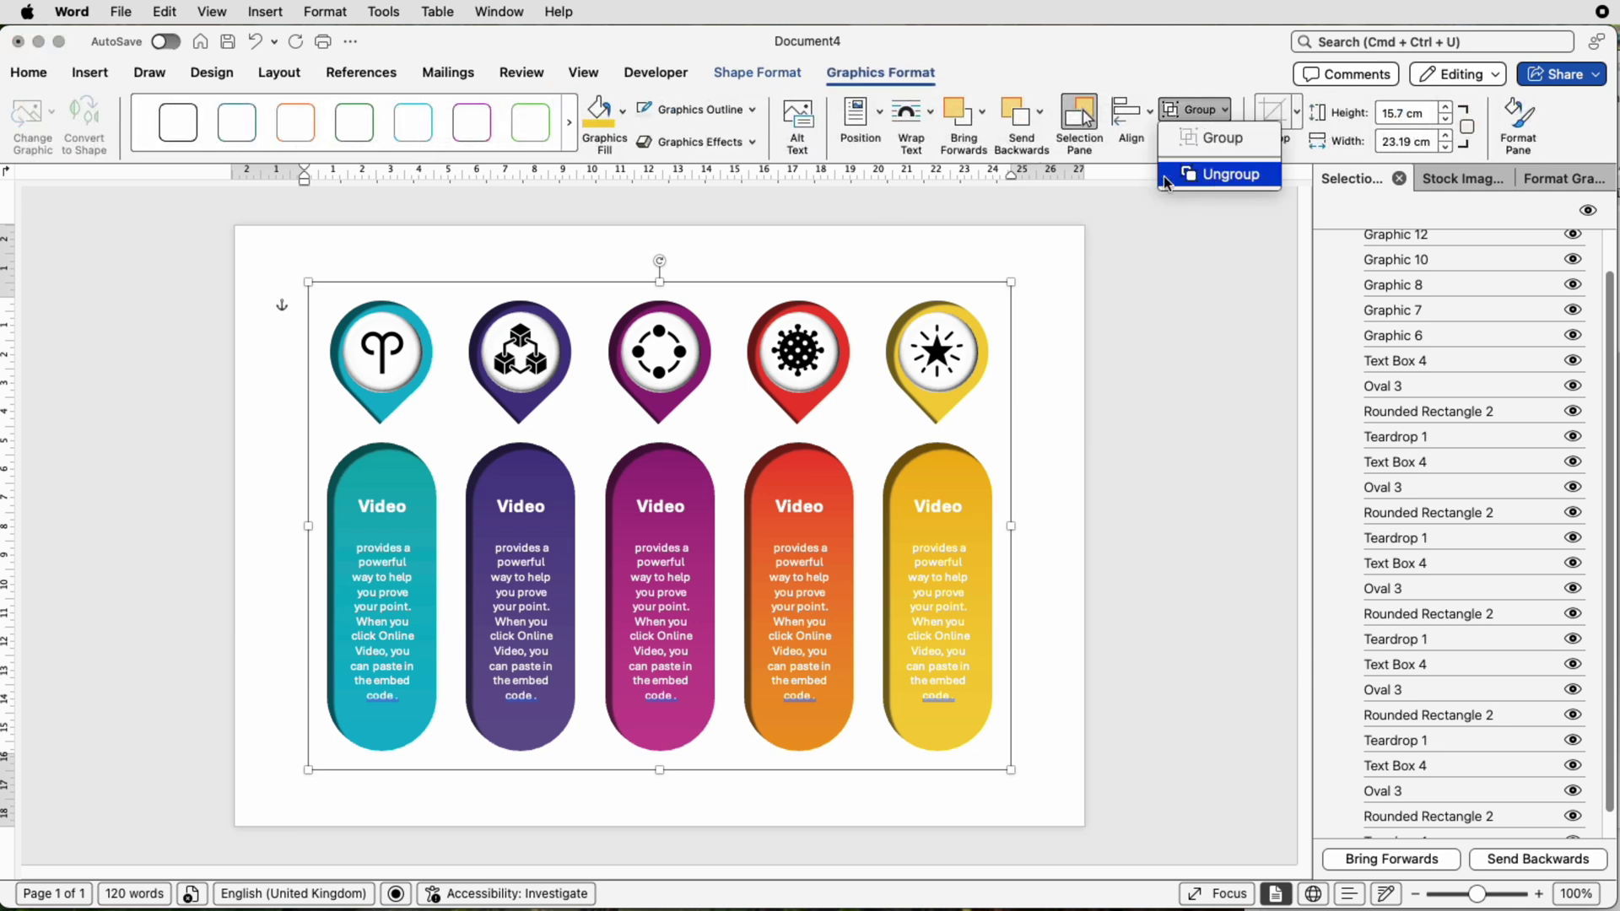
left_click(1172, 321)
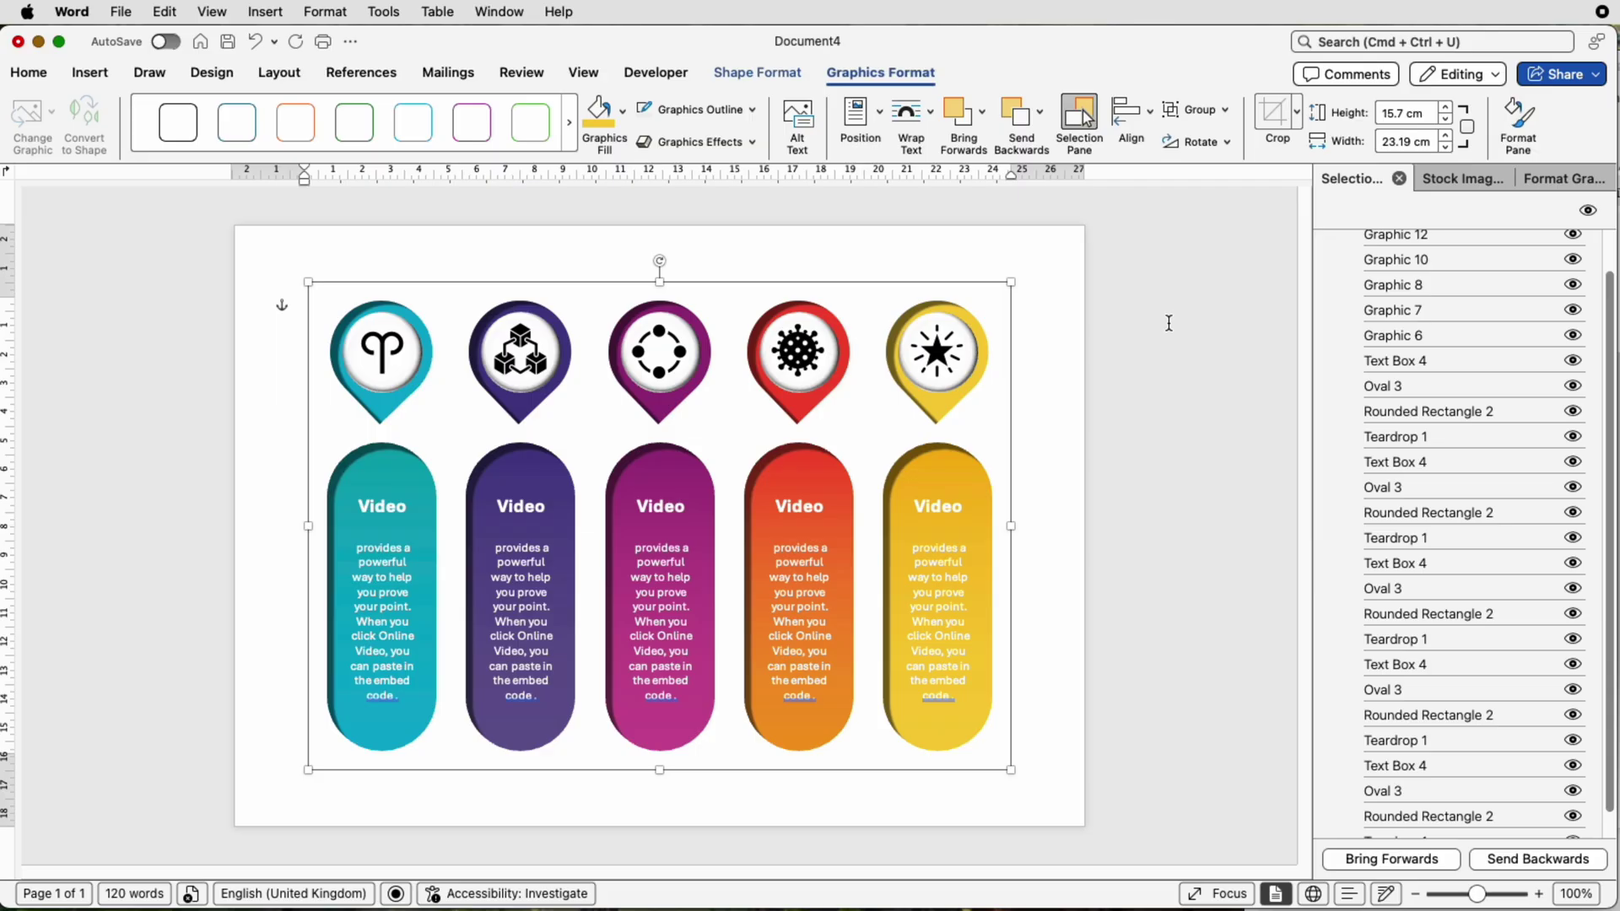
left_click(1169, 324)
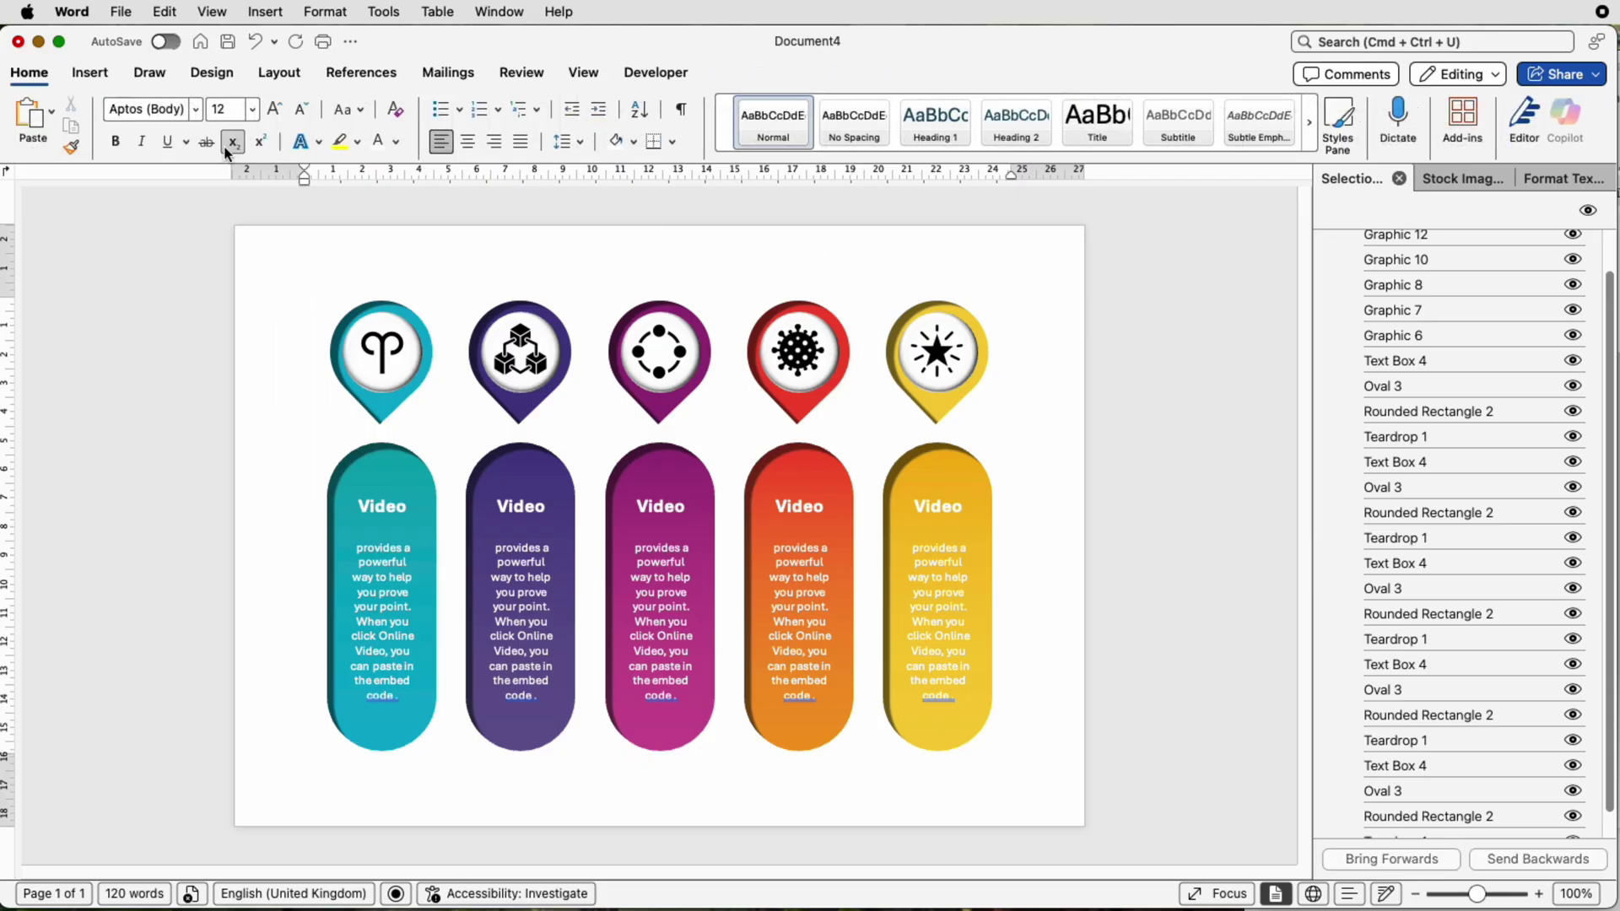
- Draw a rectangle covering the whole page, about 21.63 × 30.37 cm
left_click(90, 73)
left_click(306, 127)
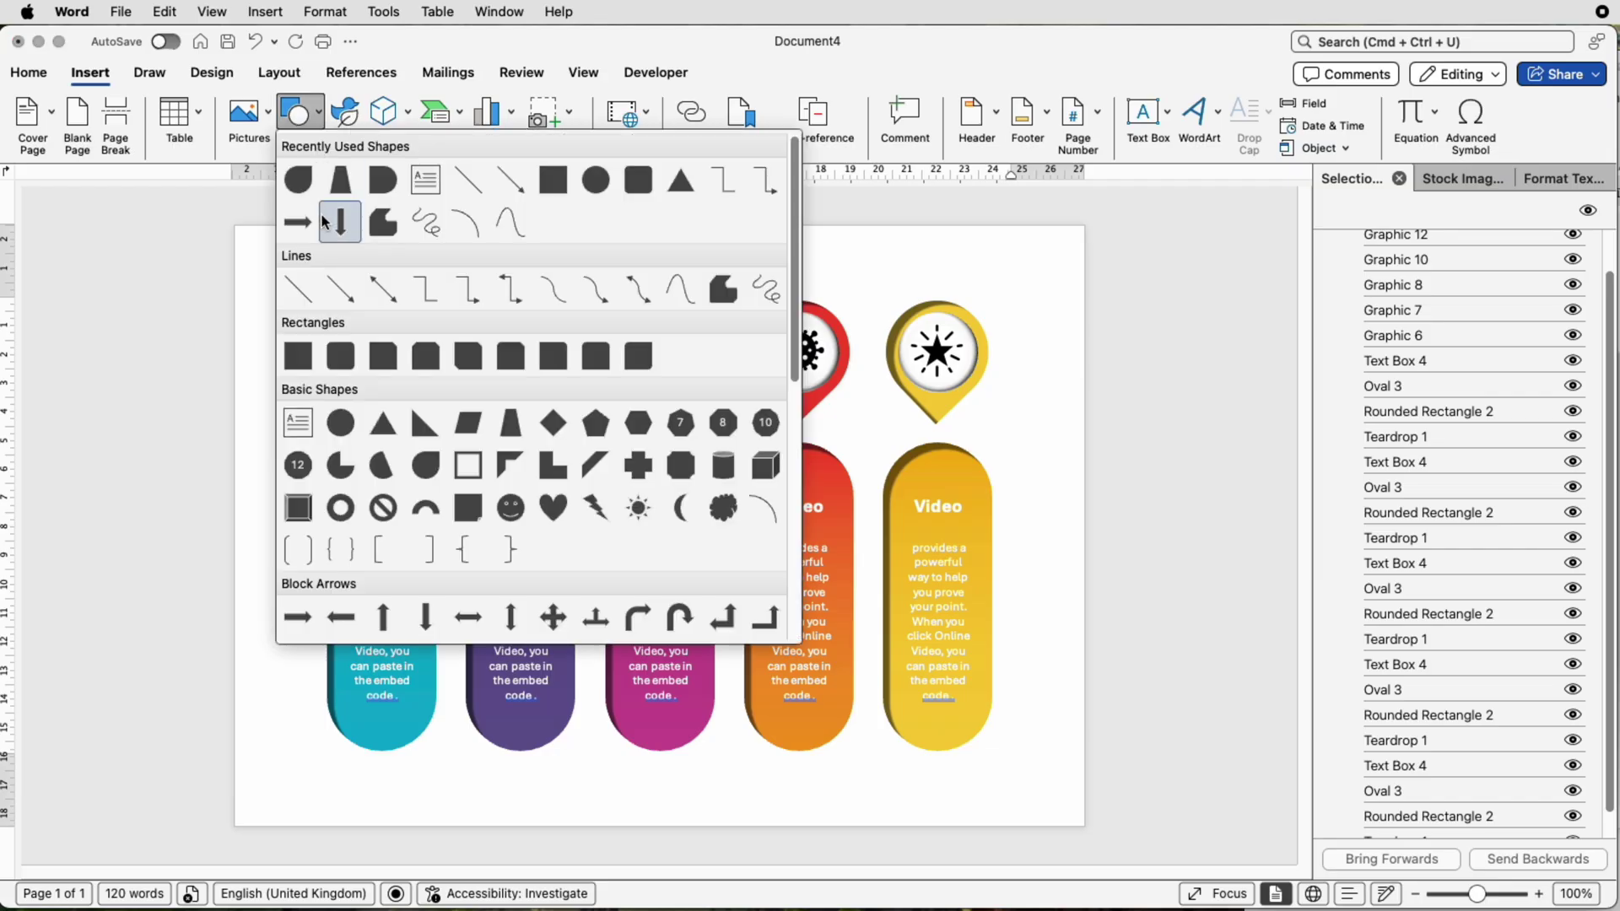
left_click(293, 352)
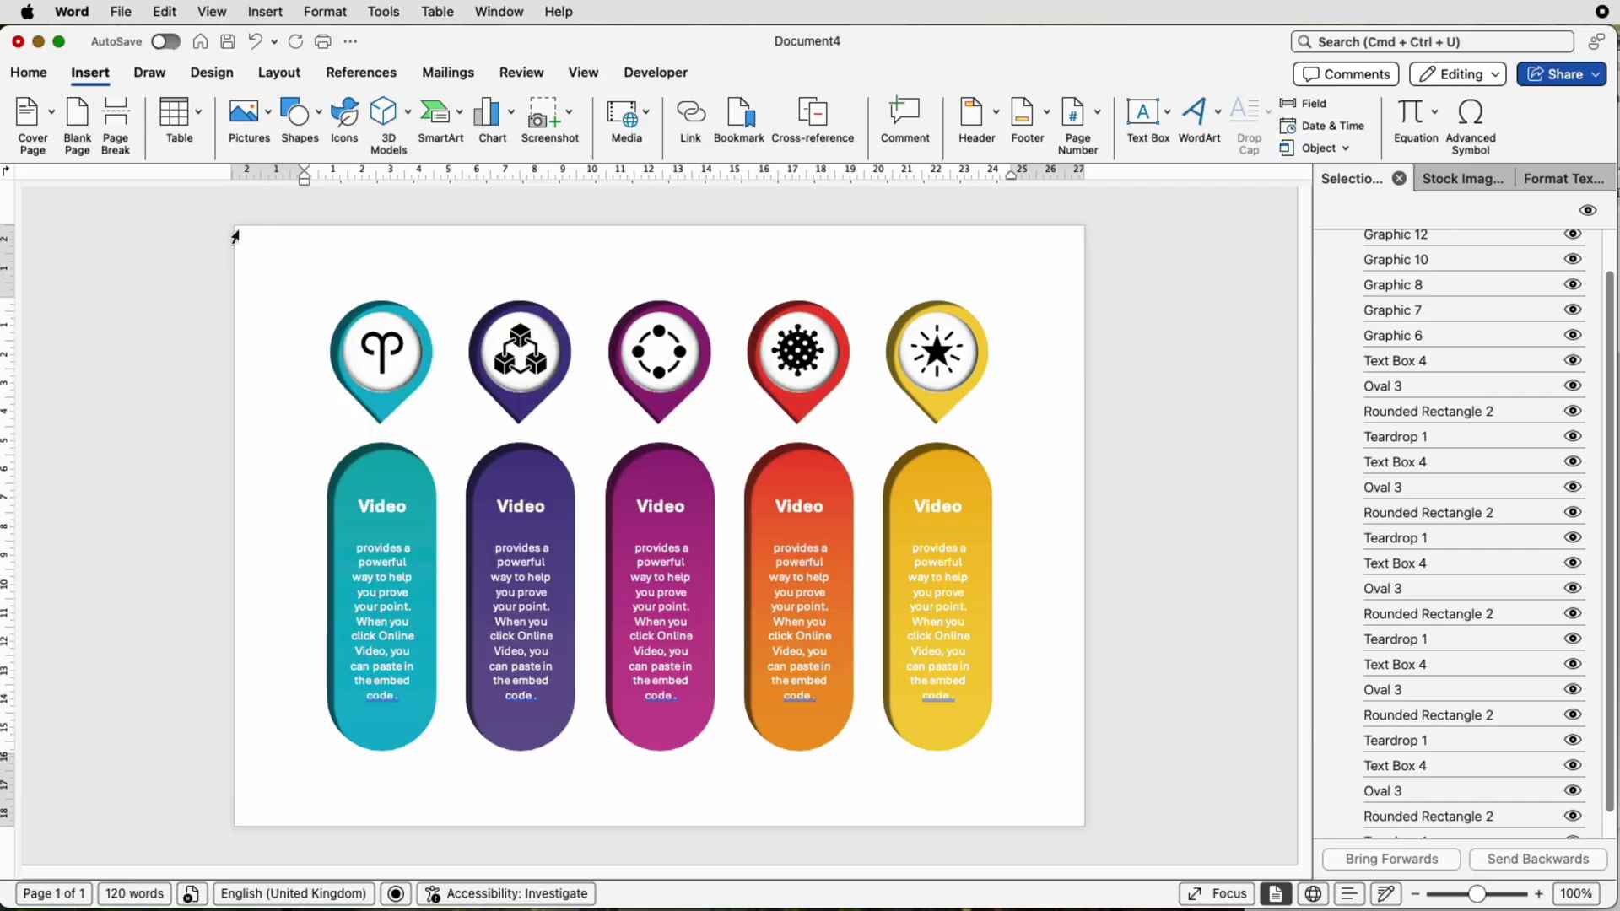
left_click_drag(237, 229, 1085, 827)
left_click_drag(668, 234, 668, 225)
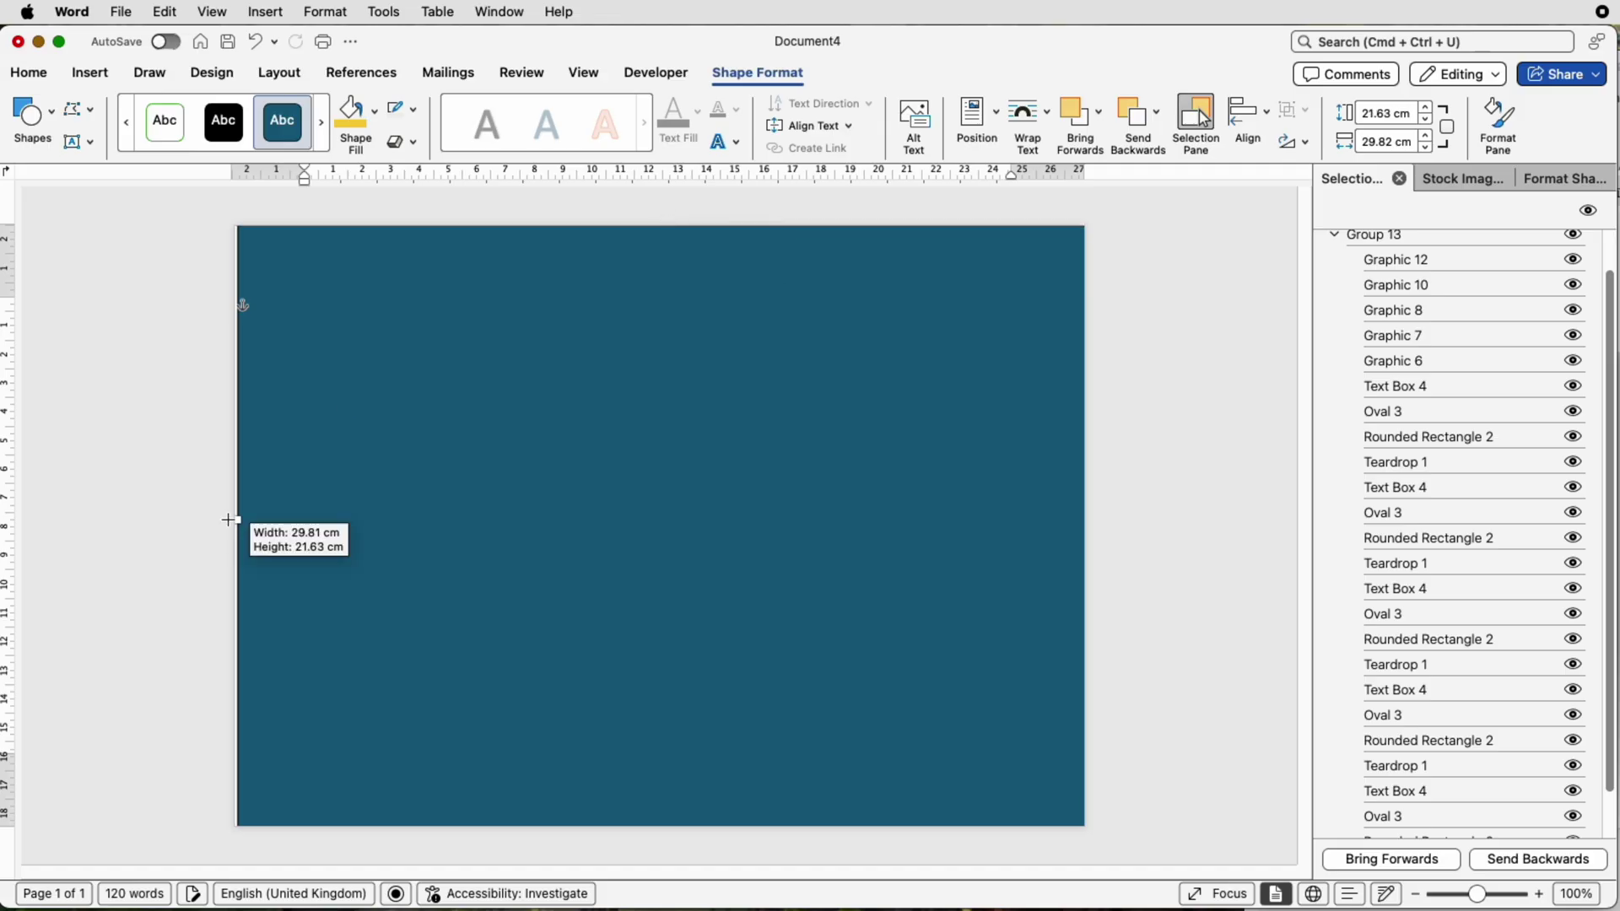
- Give the rectangle a vertical linear grey-to-white gradient and send it to the back
left_click(1544, 179)
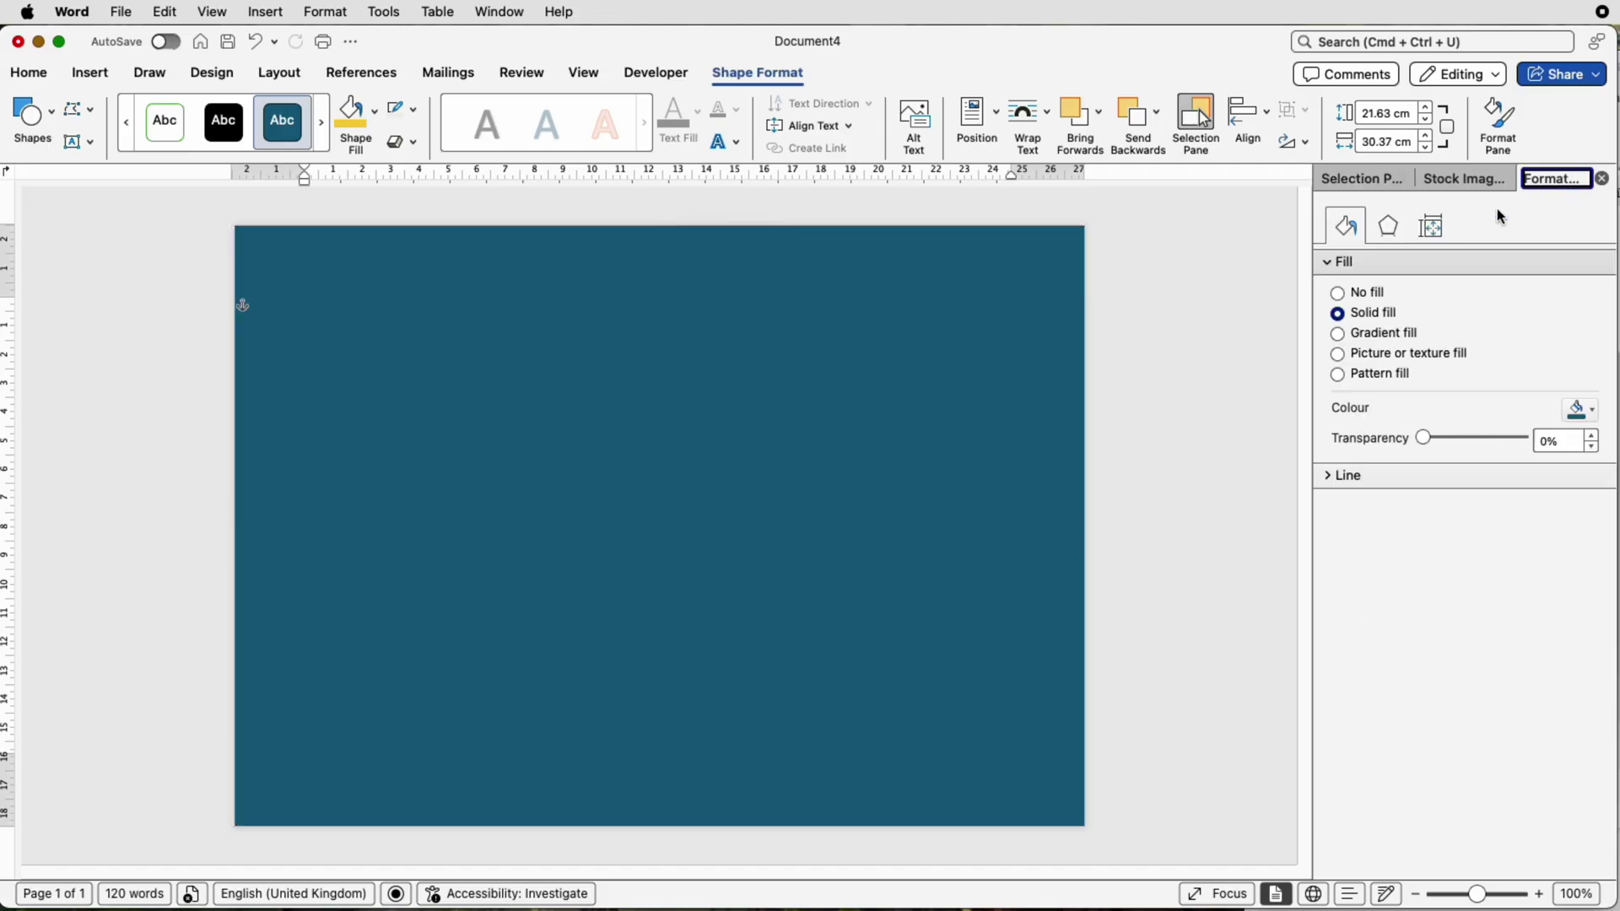
left_click(1340, 335)
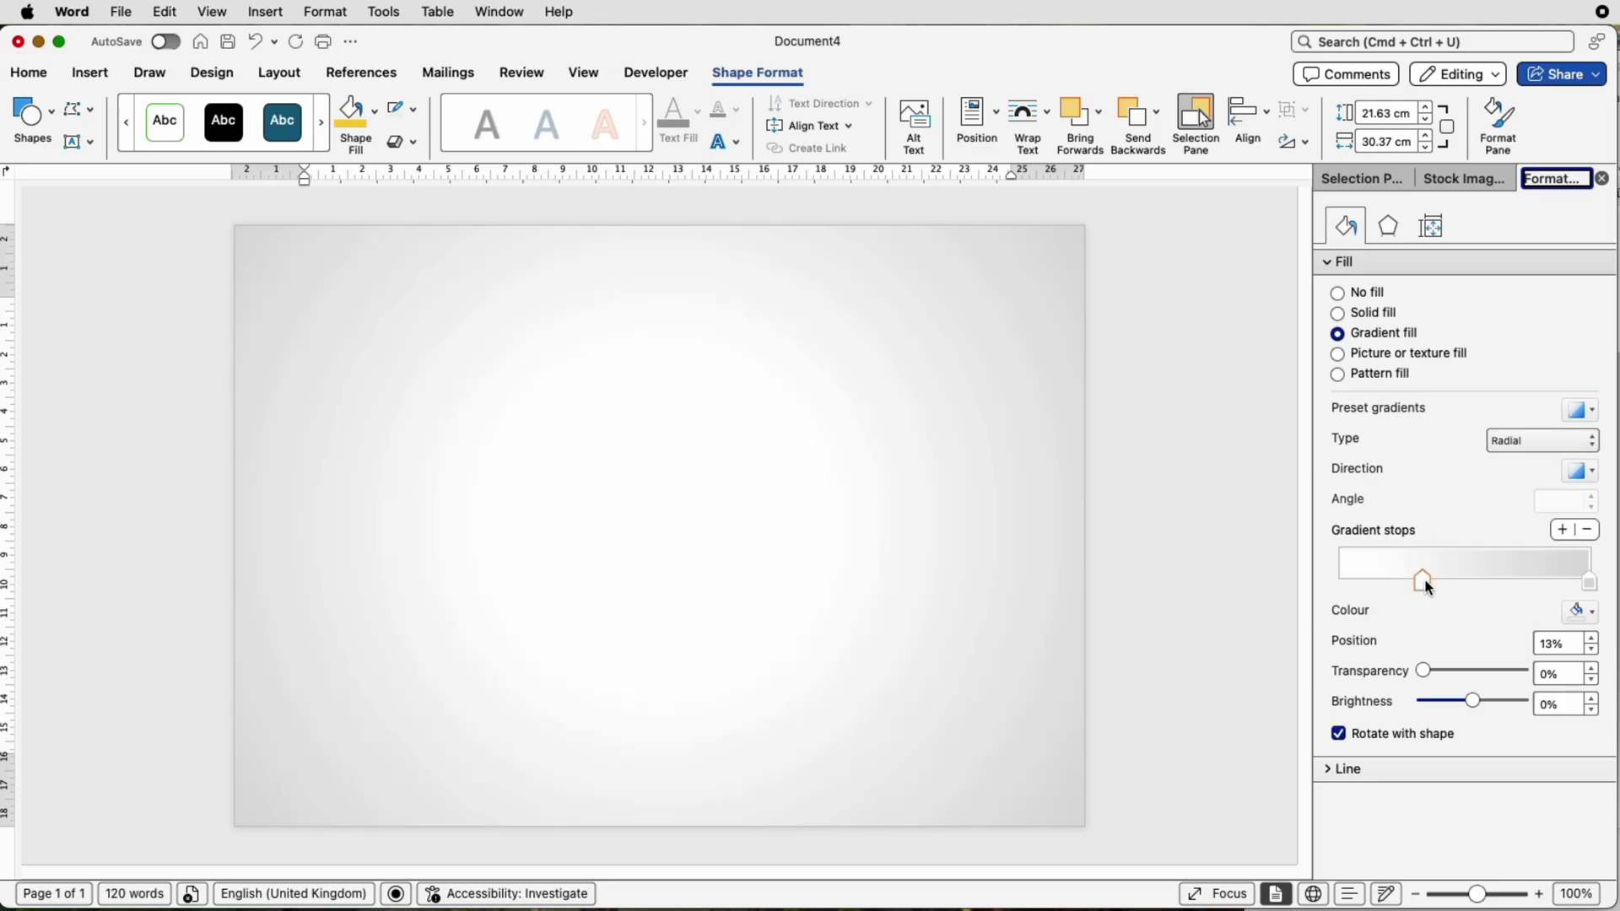
left_click_drag(1422, 578, 1360, 579)
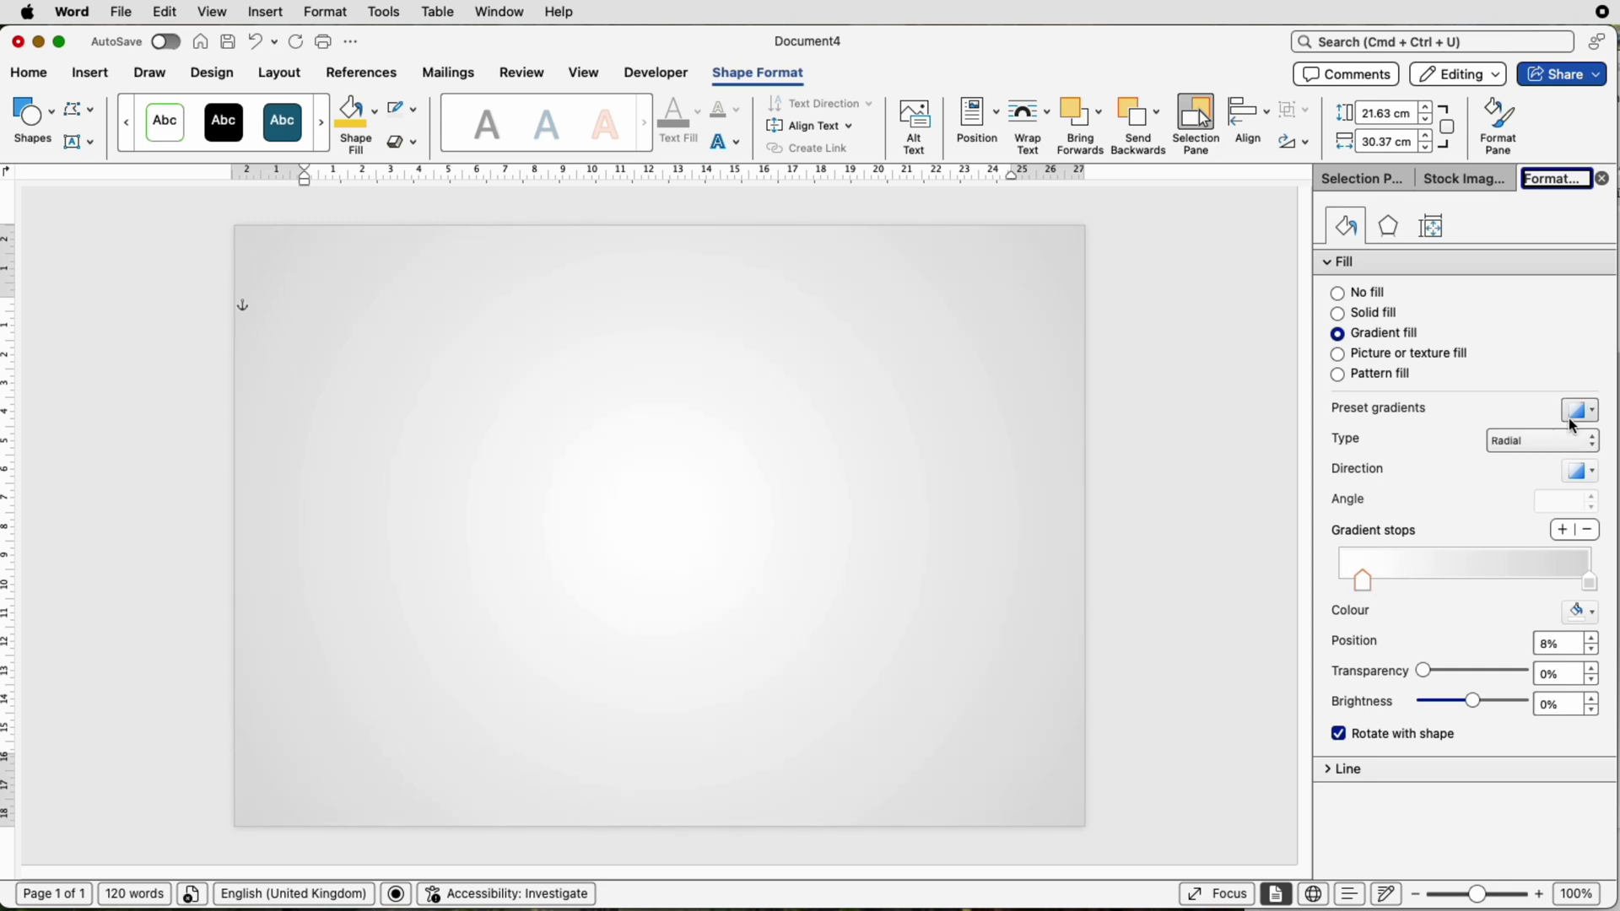
left_click(1529, 439)
left_click(1527, 432)
left_click(1527, 437)
left_click(1522, 422)
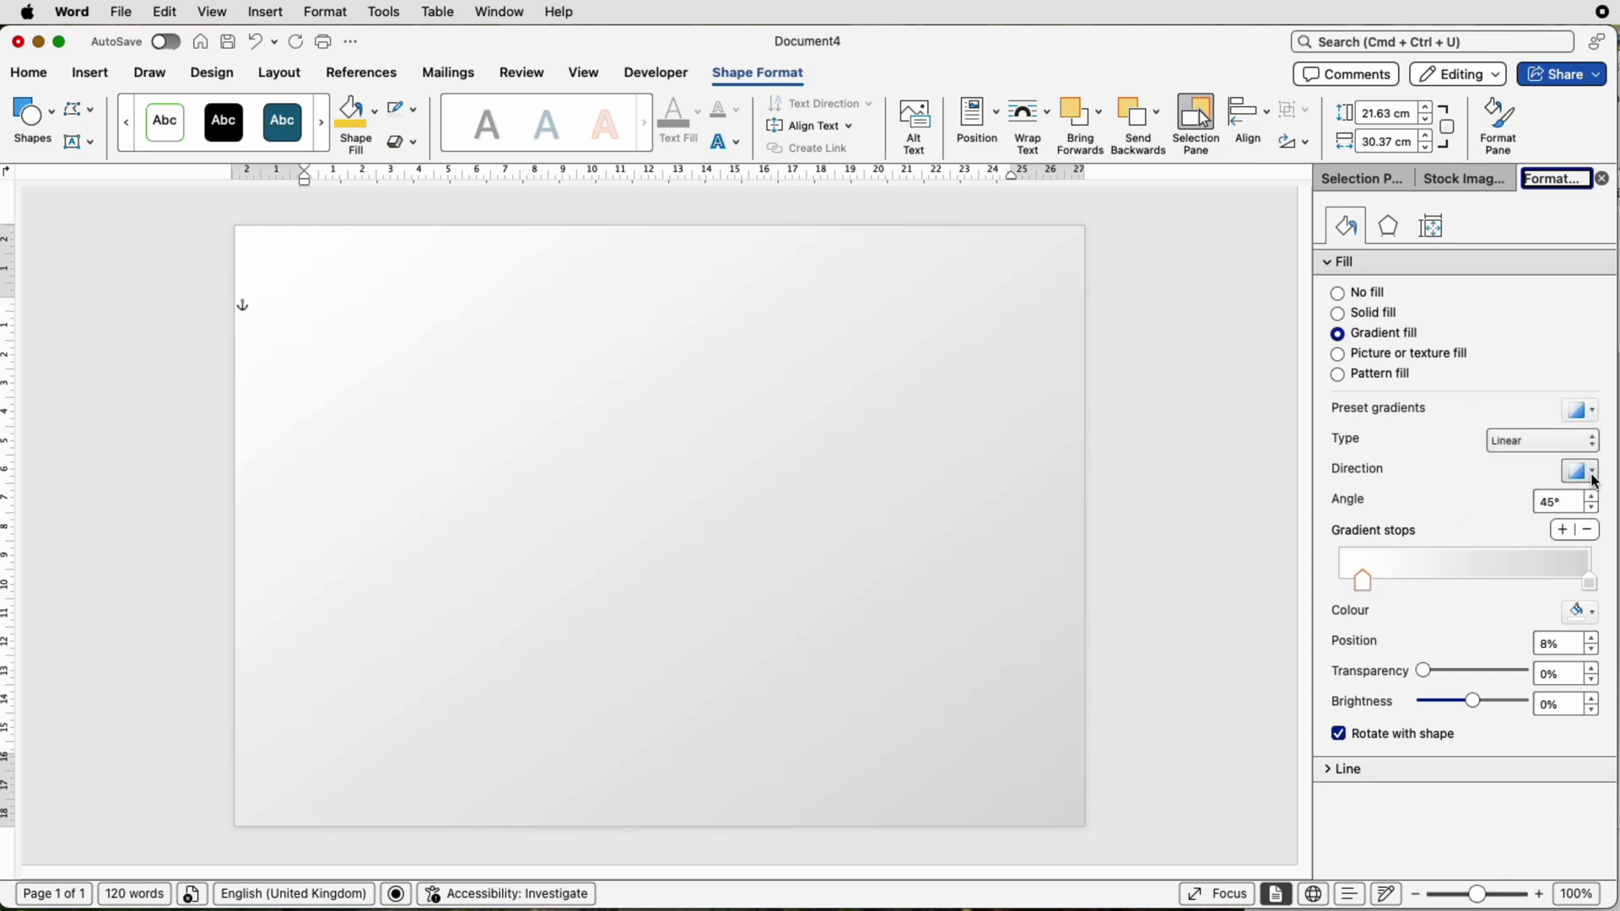
left_click(1593, 478)
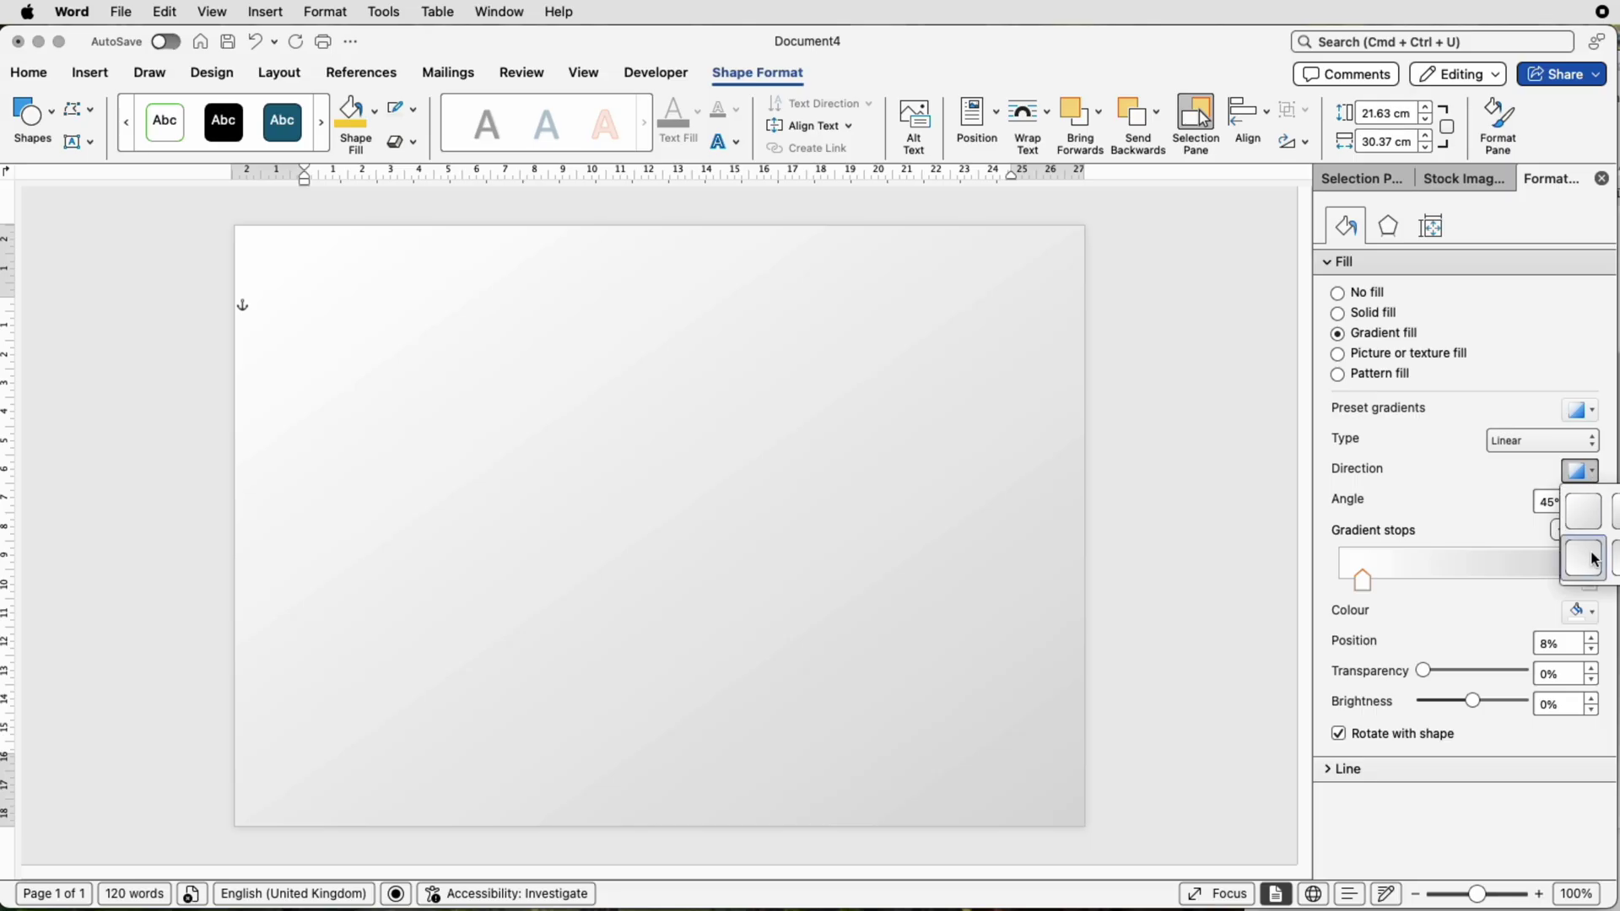
left_click(1617, 556)
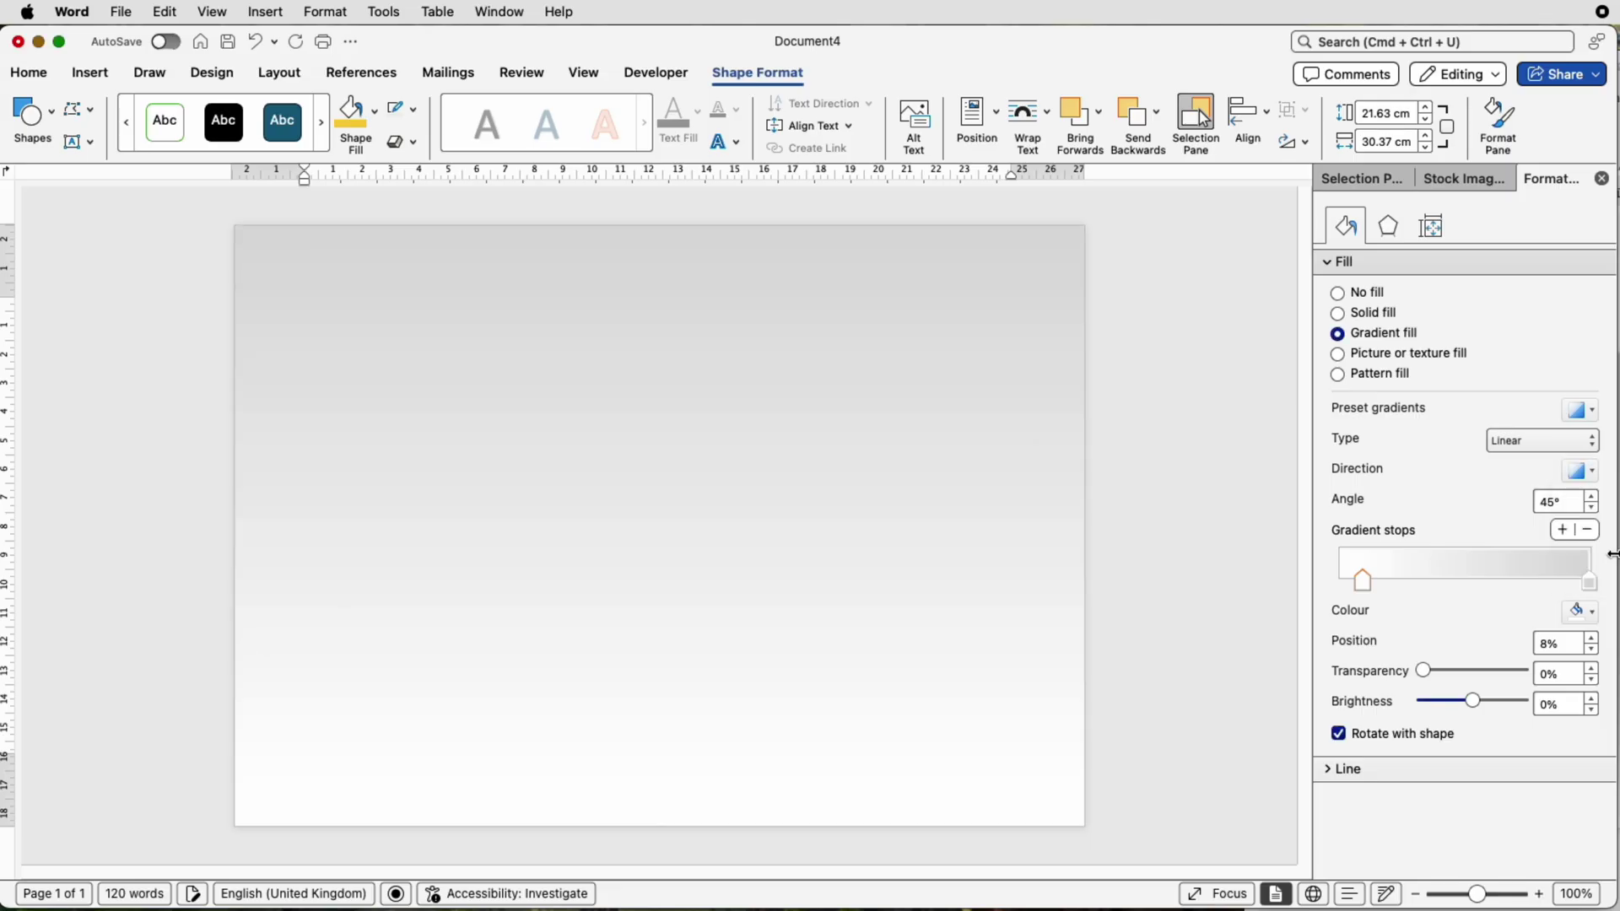
left_click_drag(1364, 588, 1343, 584)
left_click(1586, 584)
left_click_drag(1585, 587, 1528, 583)
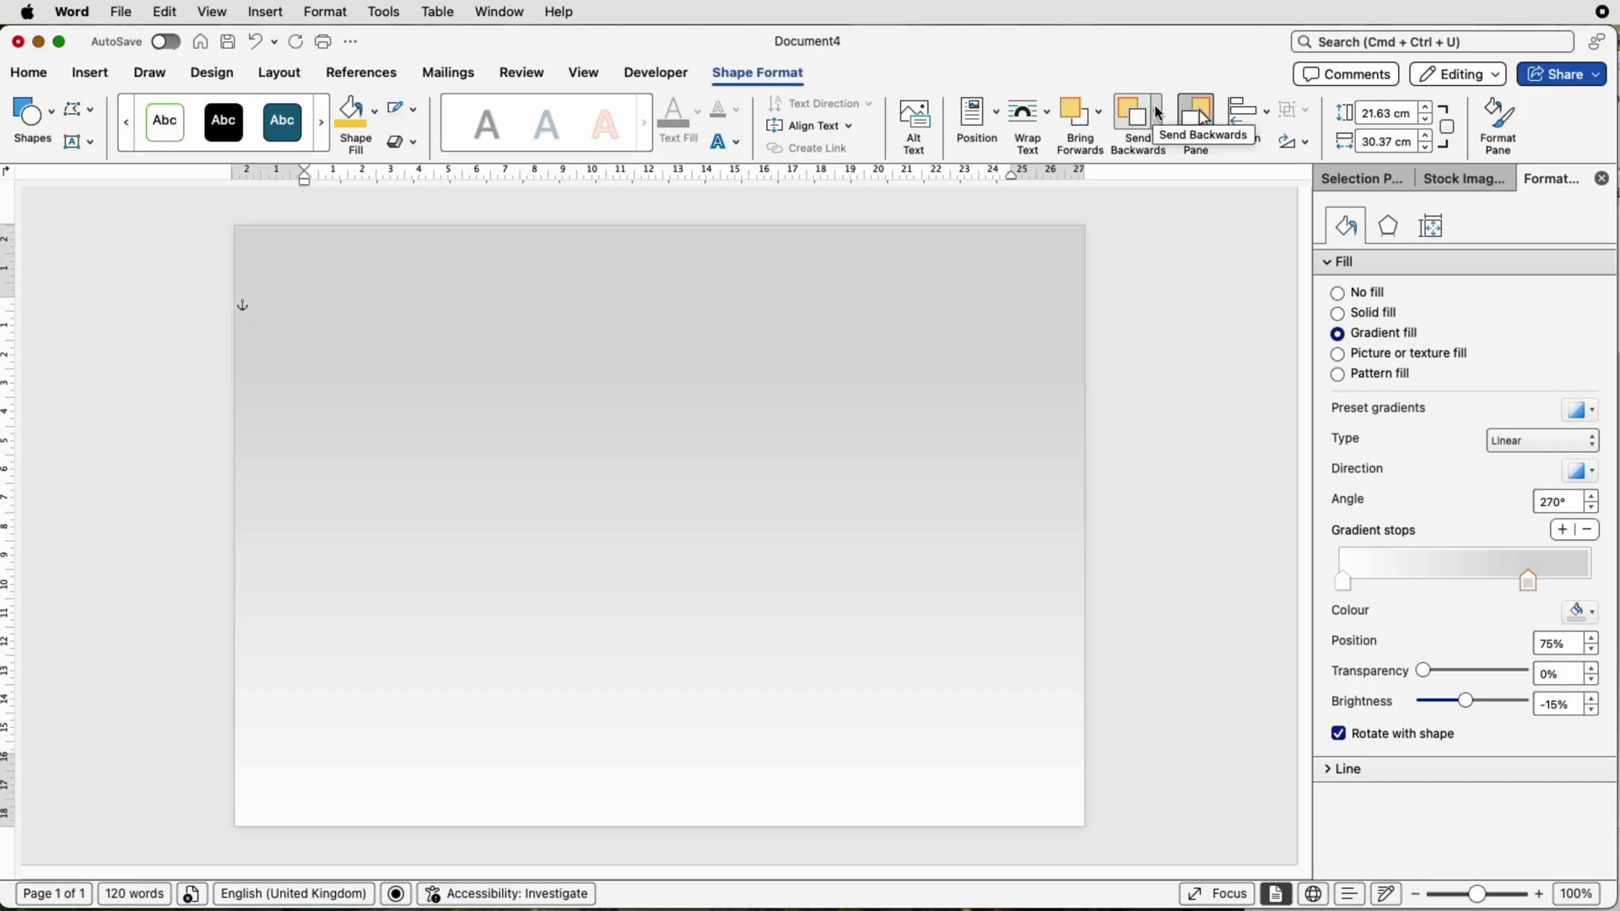
left_click(1158, 112)
left_click(1174, 174)
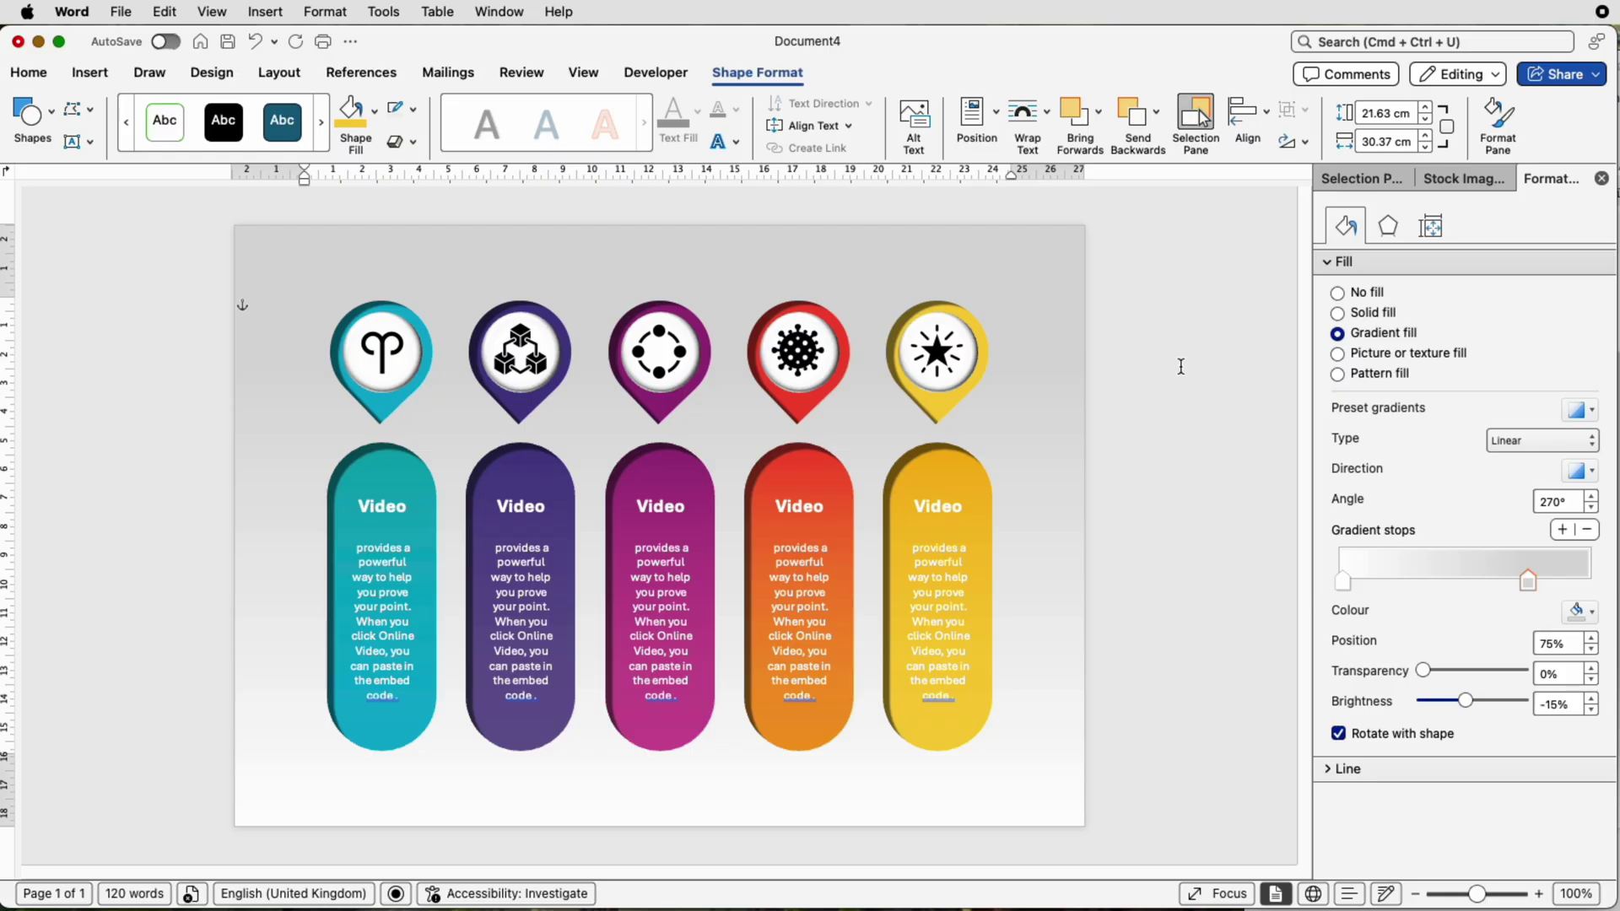
left_click(971, 355)
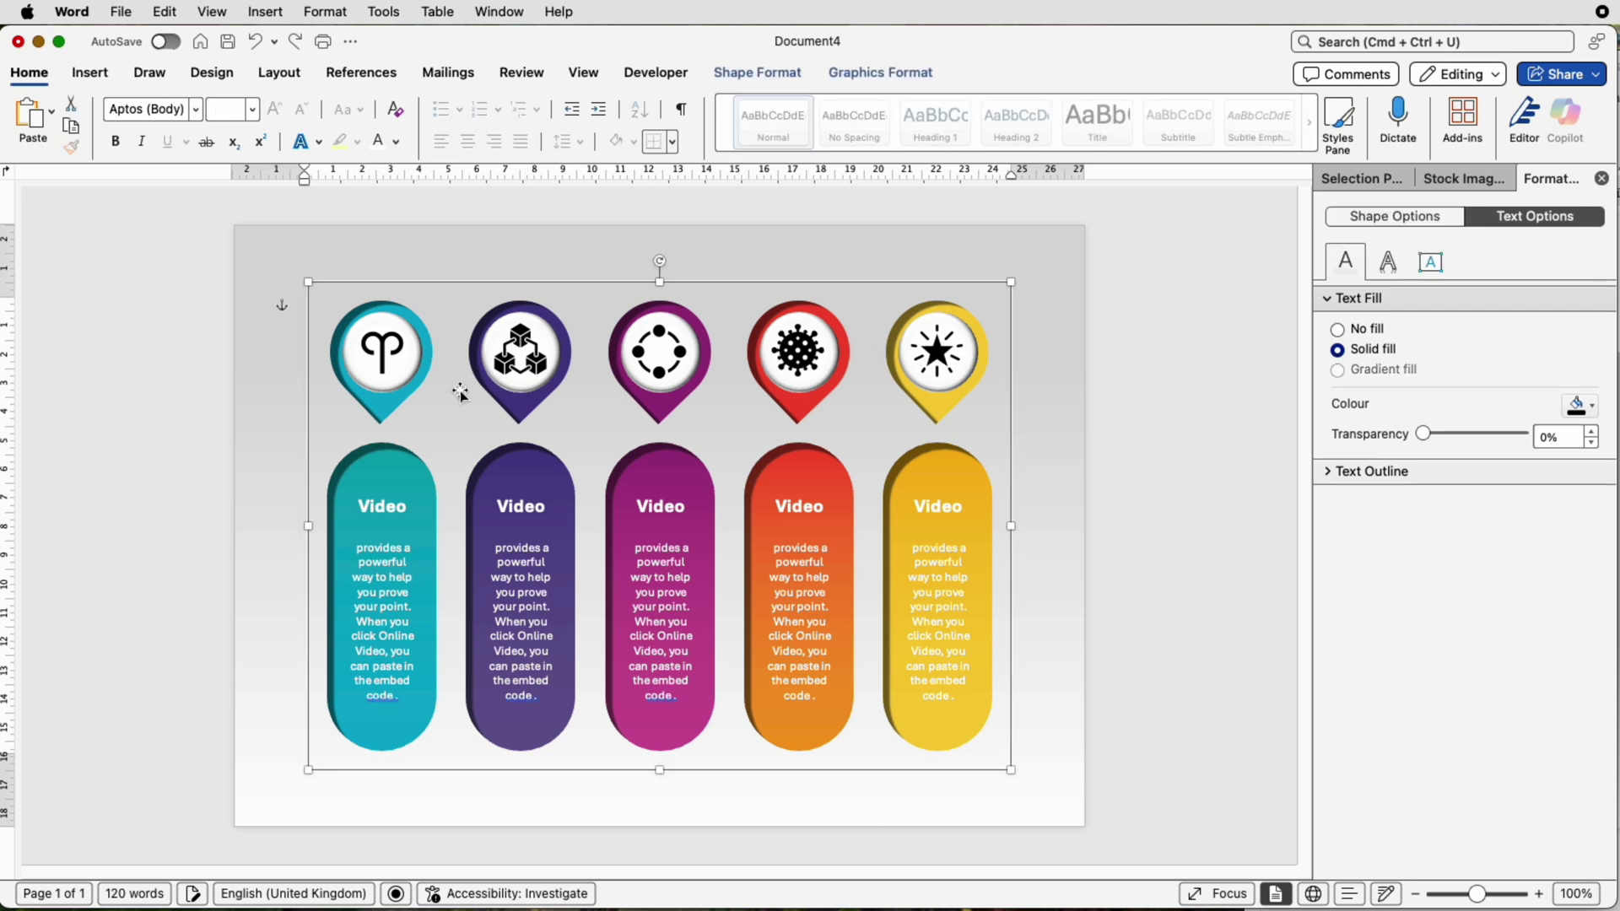
right_click(635, 428)
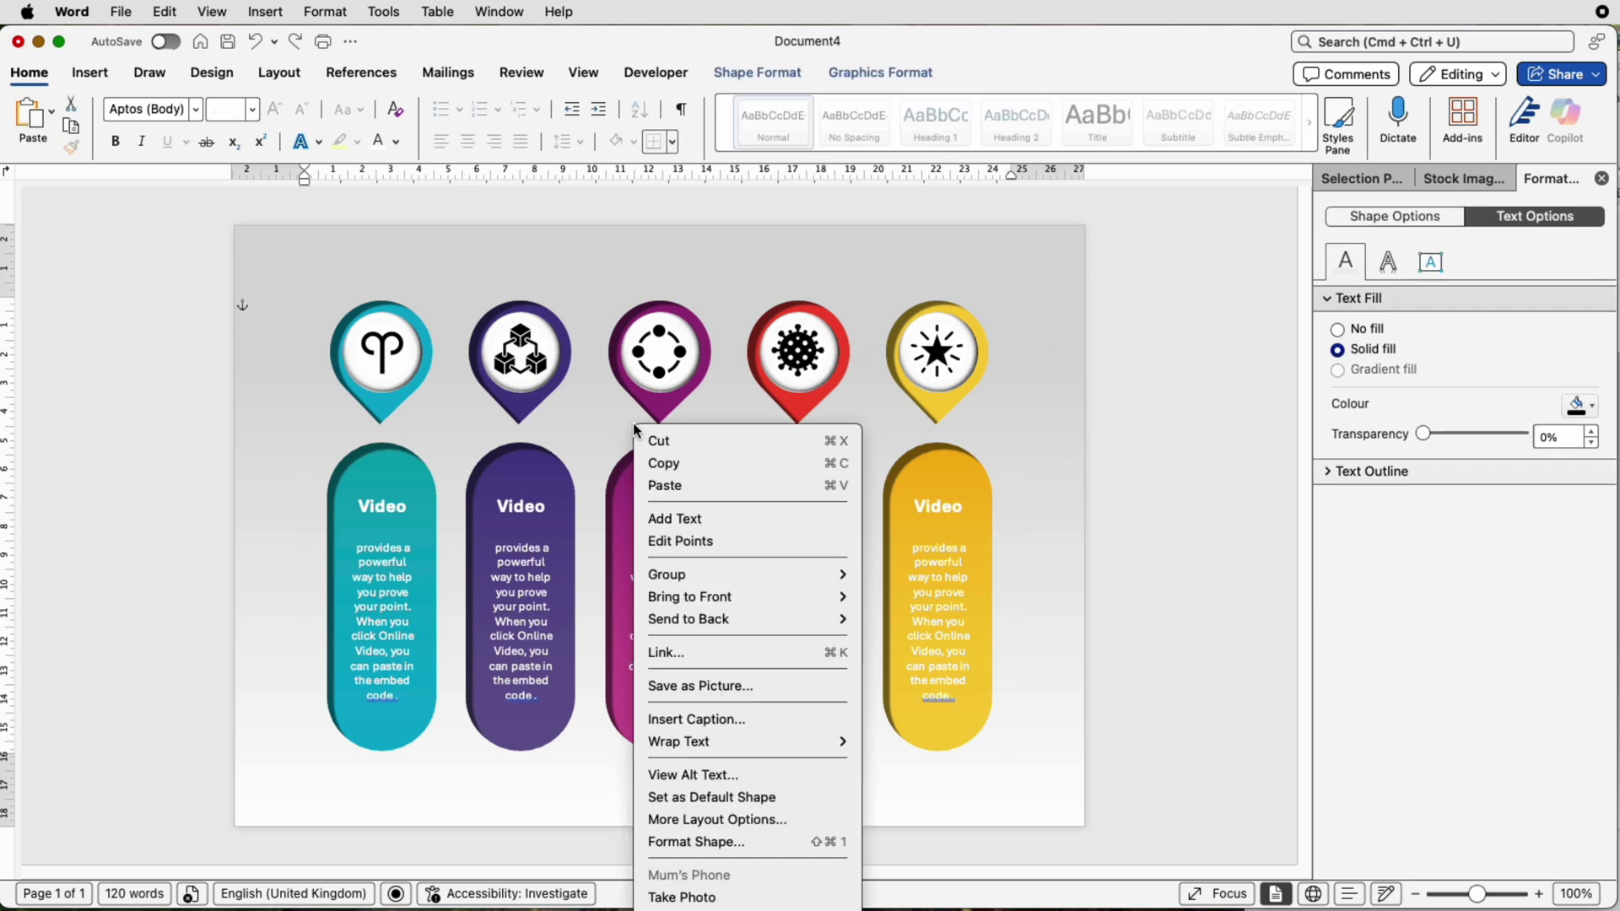
left_click(700, 686)
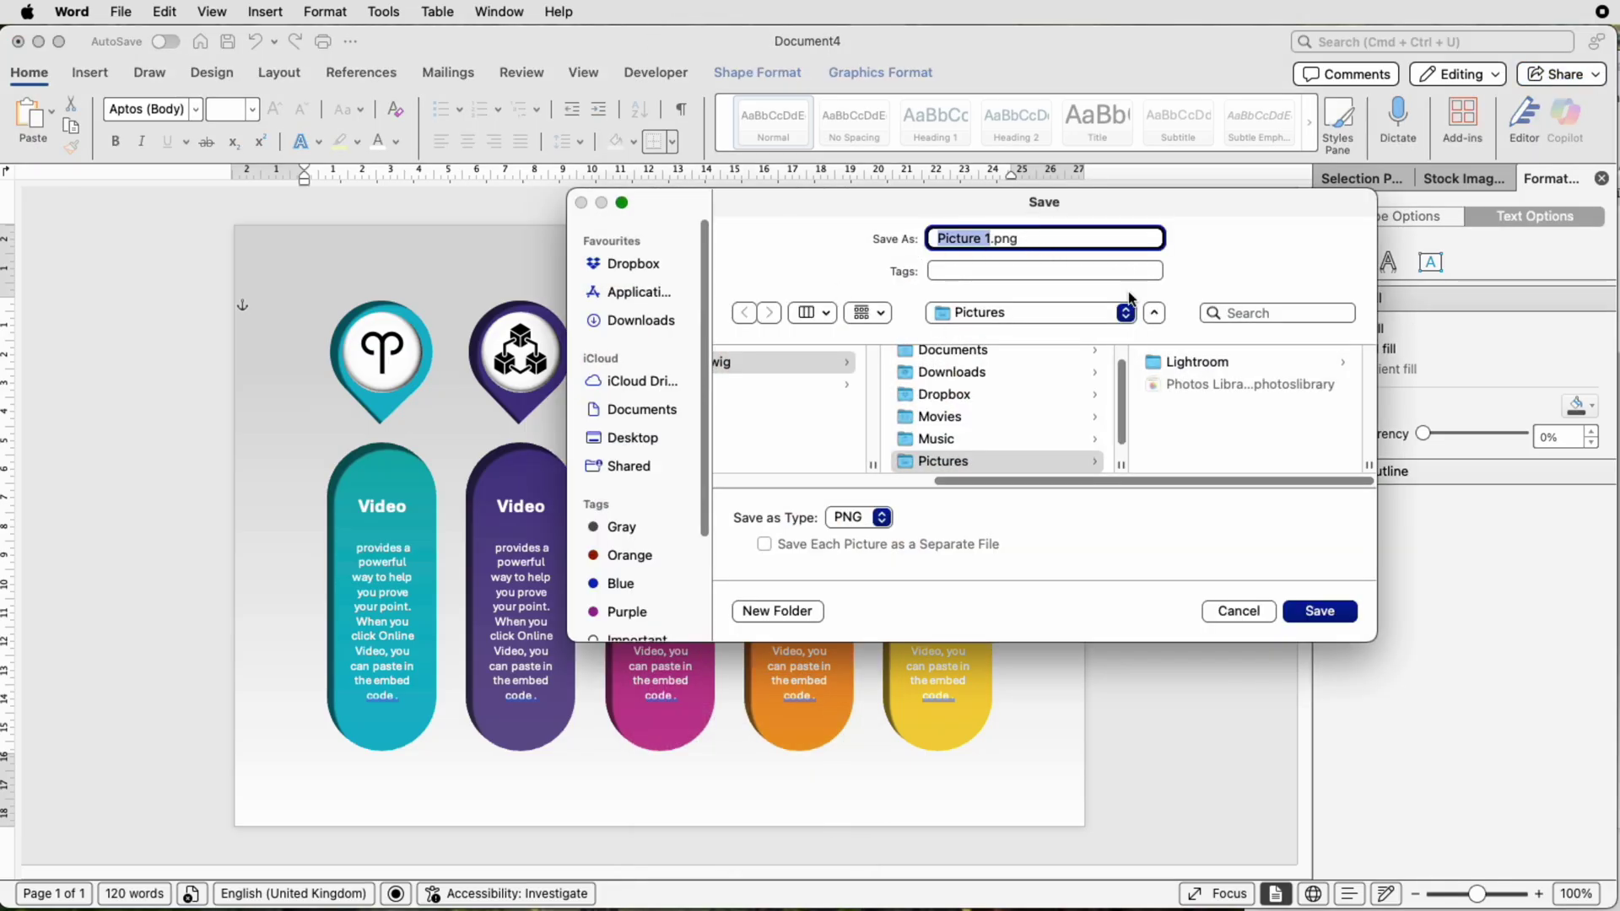
left_click(1265, 616)
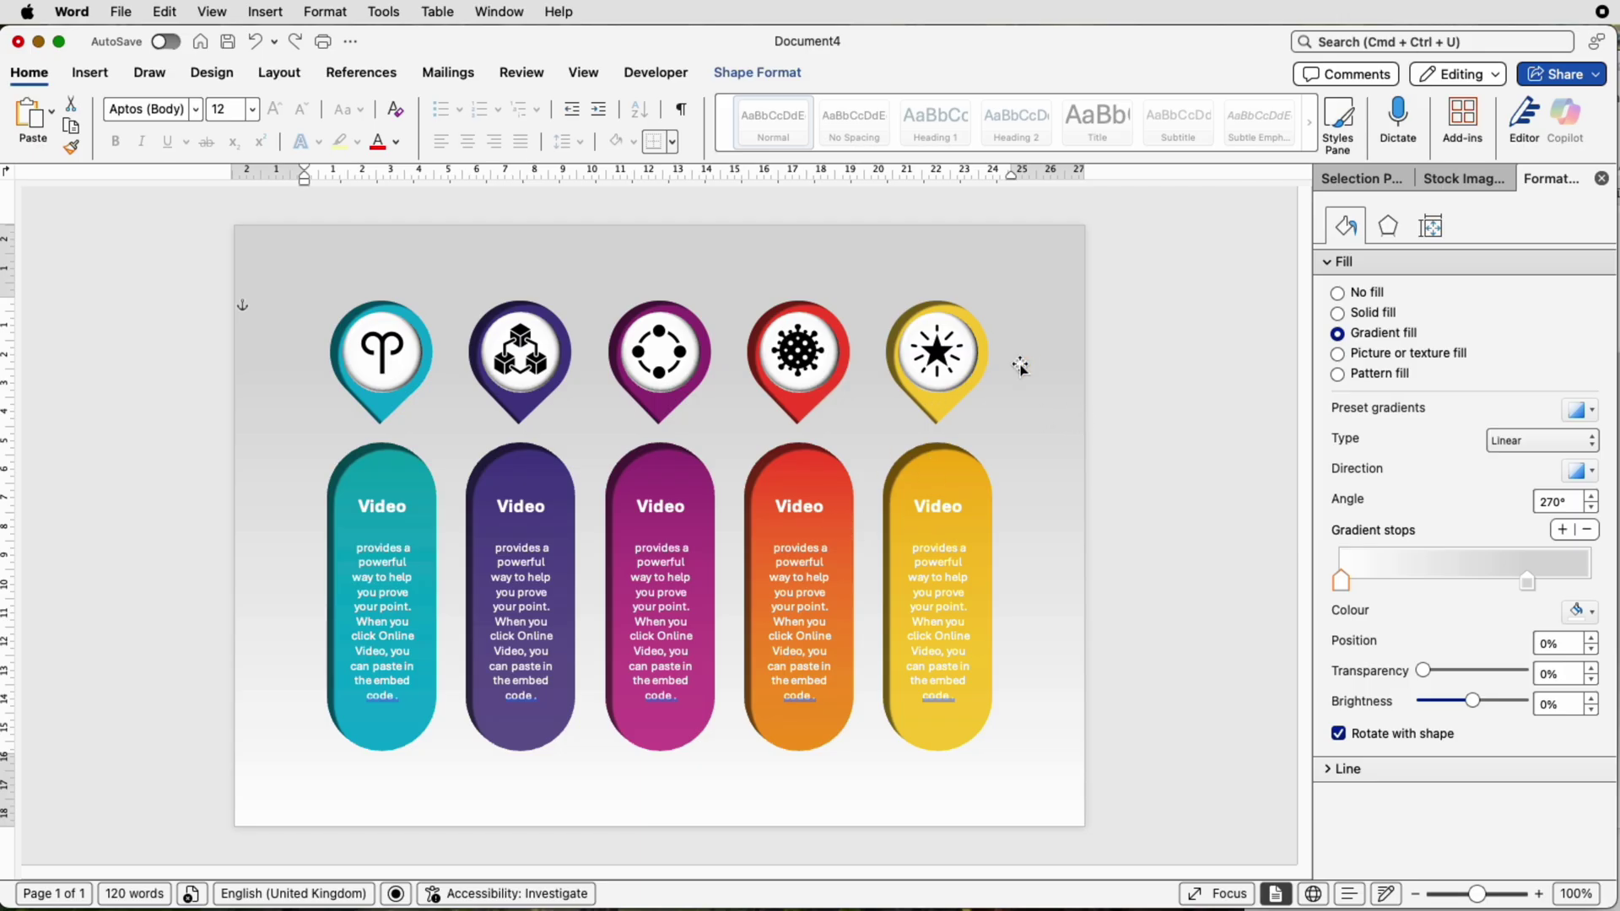
- Nudge the grey-to-white background rectangle slightly left to fill the page, then deselect it
mouse_move(1042, 350)
left_mouse_down()
mouse_move(974, 354)
mouse_move(934, 391)
mouse_move(1032, 364)
left_mouse_up()
left_click(1124, 424)
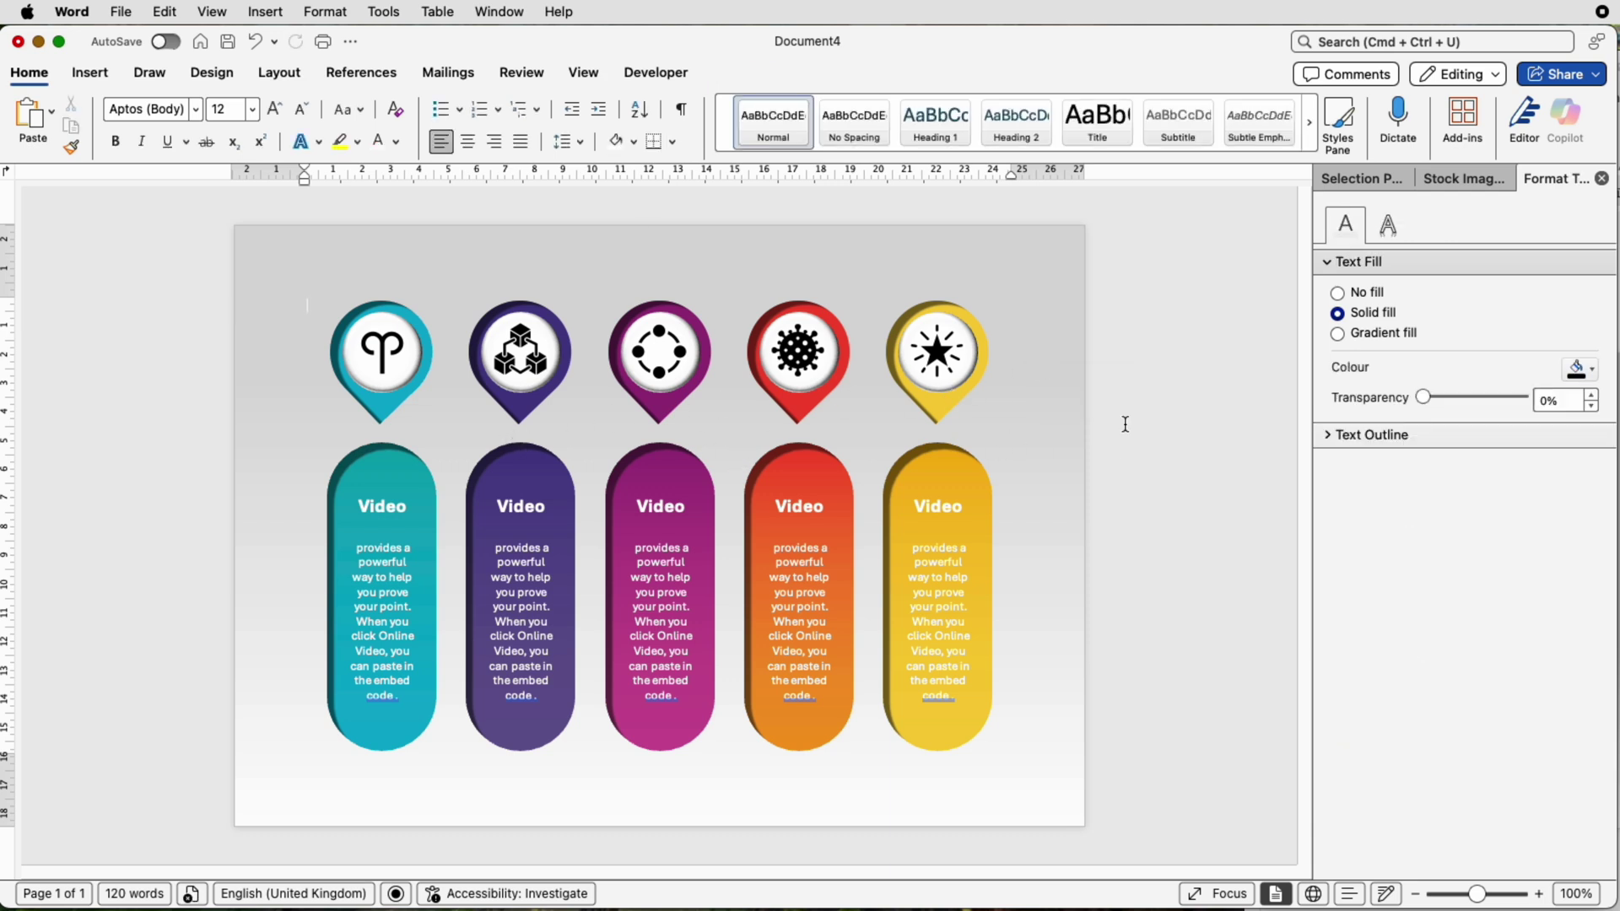